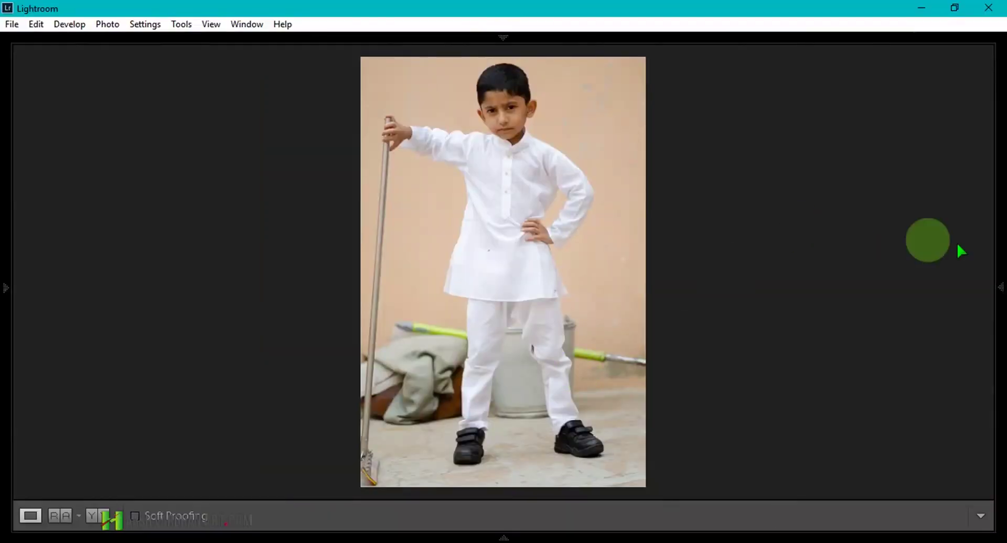
# Show the Basic adjustments panel for the boy's portrait in Lightroom's Develop module
pyautogui.click(997, 278)
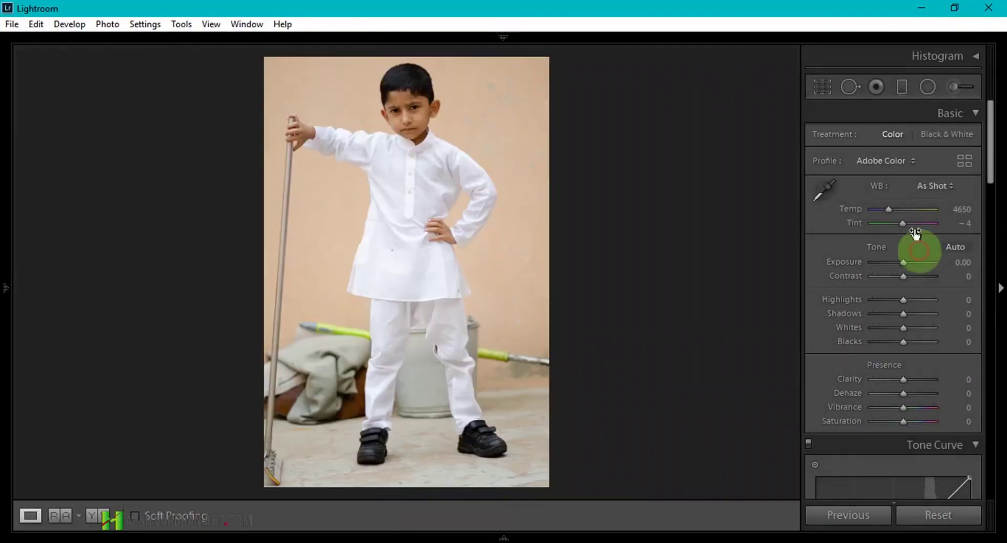
# Apply Auto tone, then set Shadows +38, Contrast −57, Whites +19, Blacks −33 and Saturation +10
pyautogui.click(956, 250)
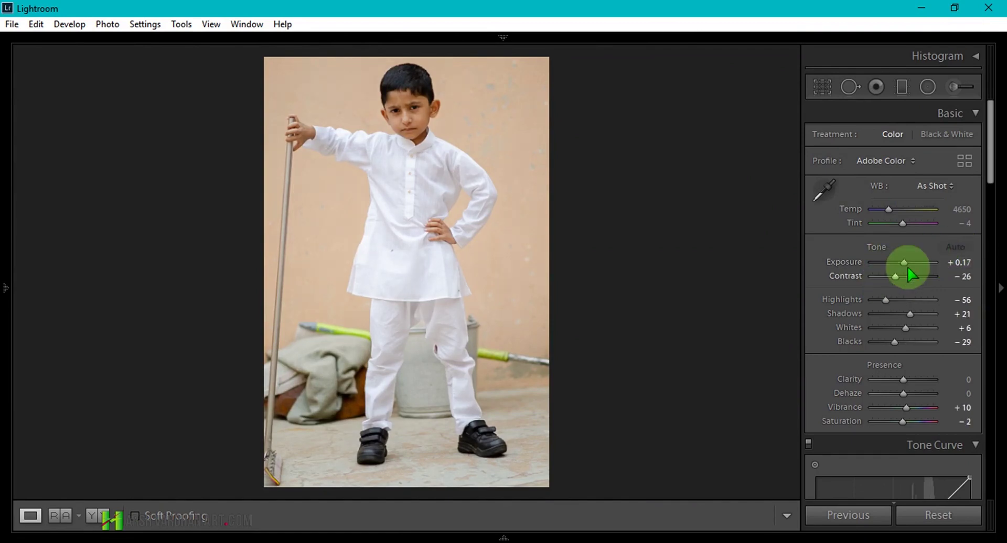
pyautogui.moveTo(911, 315); pyautogui.dragTo(918, 315)
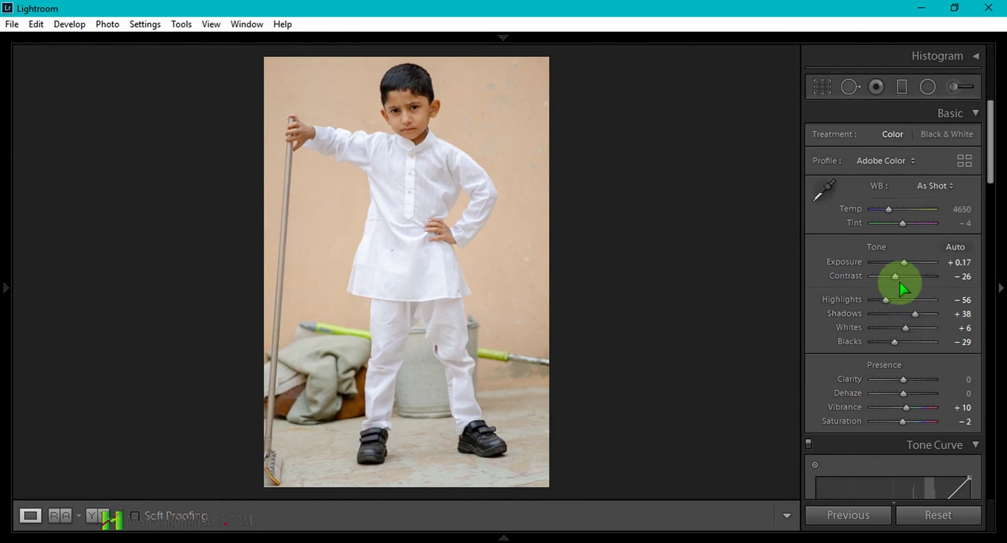
pyautogui.moveTo(895, 278); pyautogui.dragTo(886, 278)
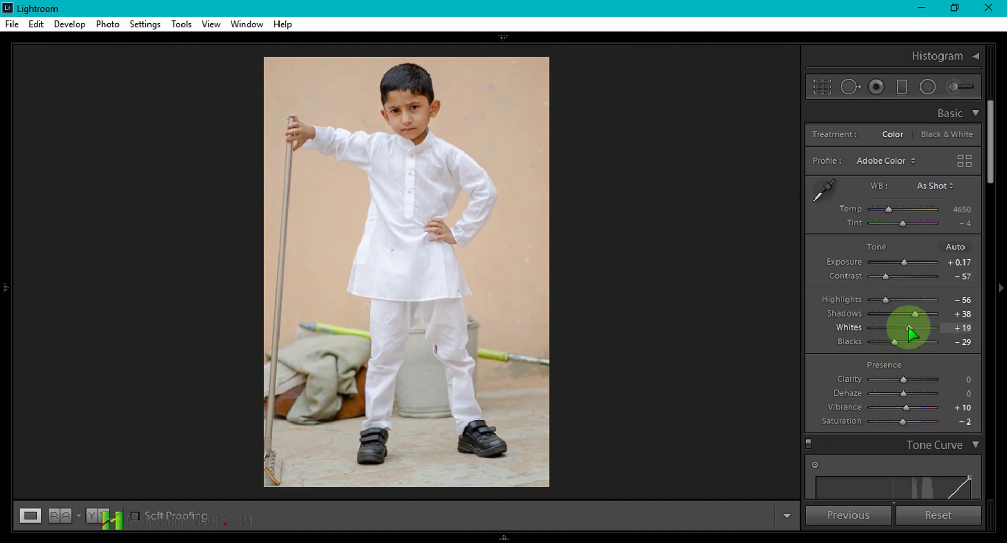
pyautogui.moveTo(891, 342); pyautogui.dragTo(889, 344)
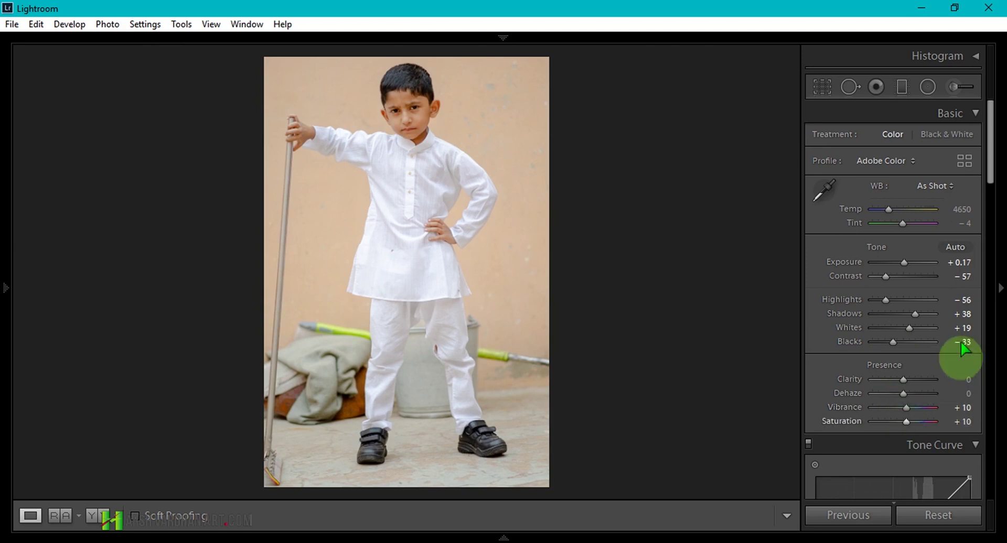
pyautogui.moveTo(993, 177)
pyautogui.mouseDown()
pyautogui.moveTo(1001, 427)
pyautogui.moveTo(1000, 402)
pyautogui.mouseUp()
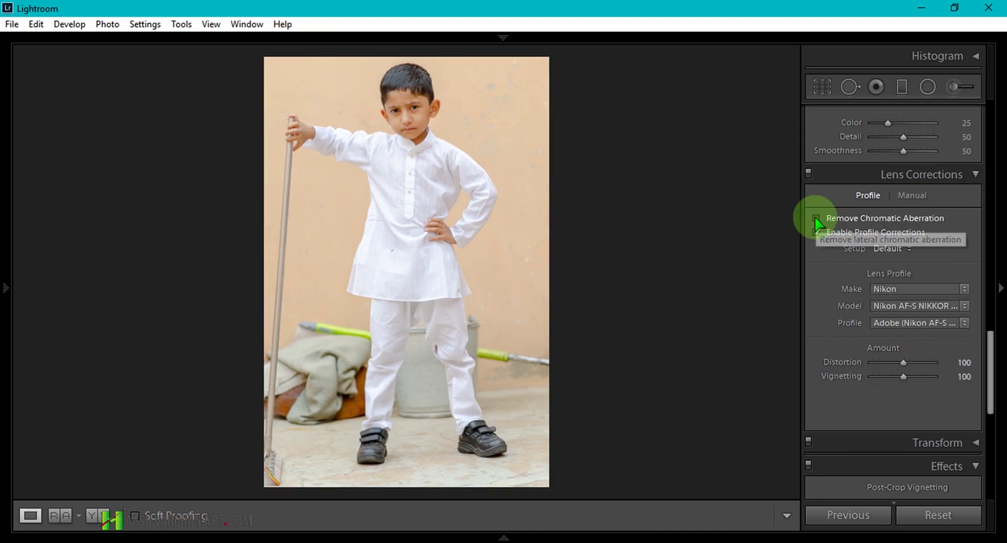
# Enable chromatic aberration removal and Nikon profile corrections, and reset Exposure to 0.00
pyautogui.click(816, 219)
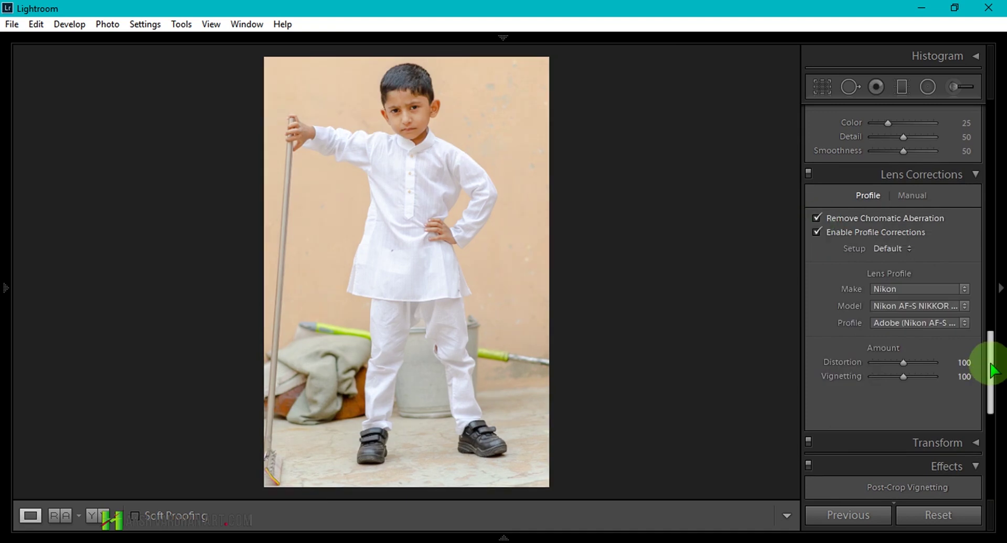
pyautogui.moveTo(993, 371)
pyautogui.mouseDown()
pyautogui.moveTo(993, 160)
pyautogui.moveTo(948, 172)
pyautogui.mouseUp()
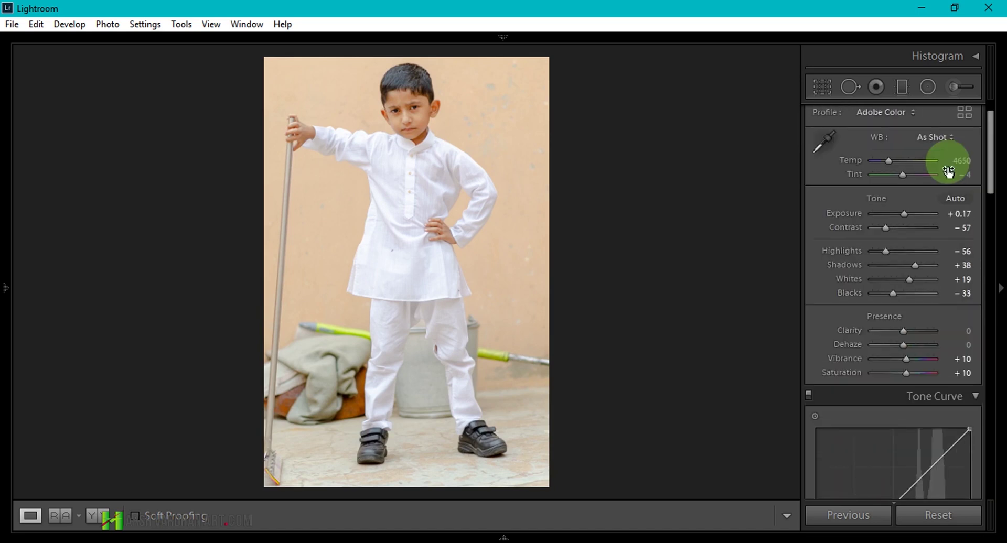
pyautogui.moveTo(903, 214); pyautogui.dragTo(905, 220)
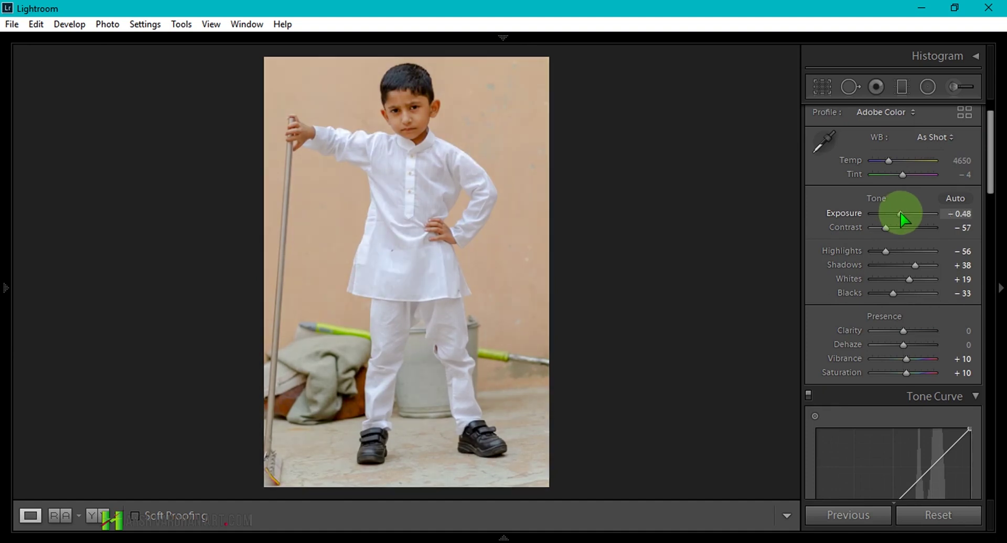
pyautogui.doubleClick(904, 214)
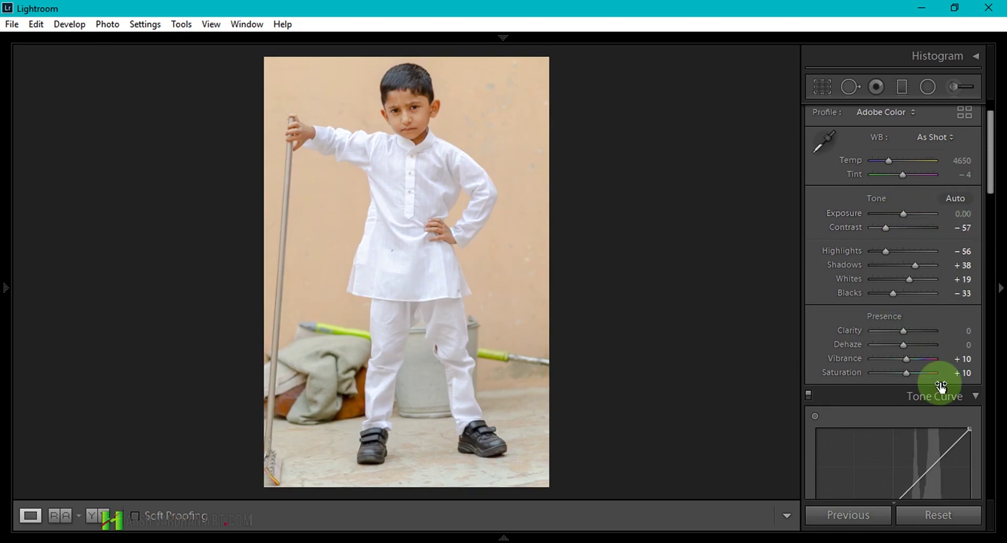
pyautogui.moveTo(989, 158); pyautogui.dragTo(997, 350)
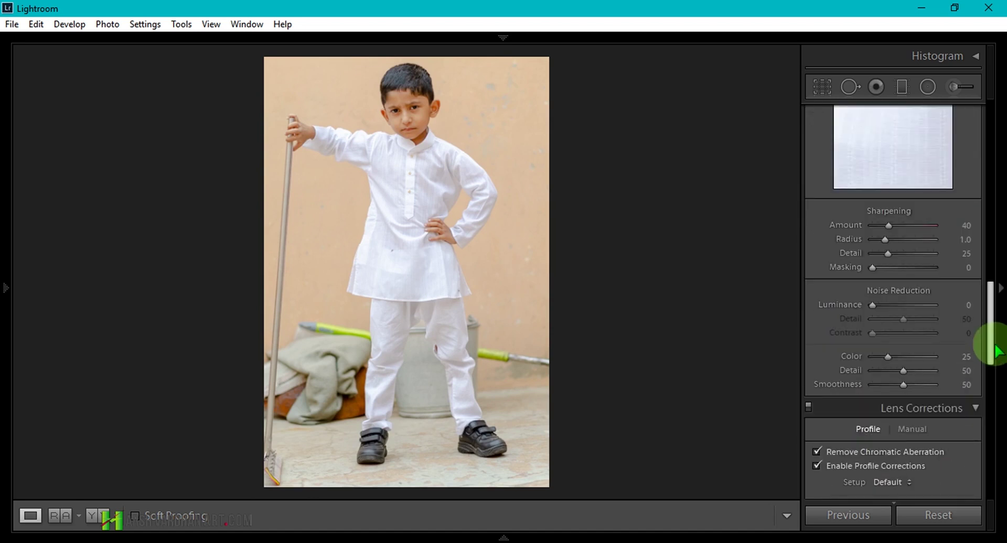
# Set sharpening Amount 61, Masking 85 and Luminance noise reduction 24, then send the photo to Photoshop
pyautogui.press('alt')
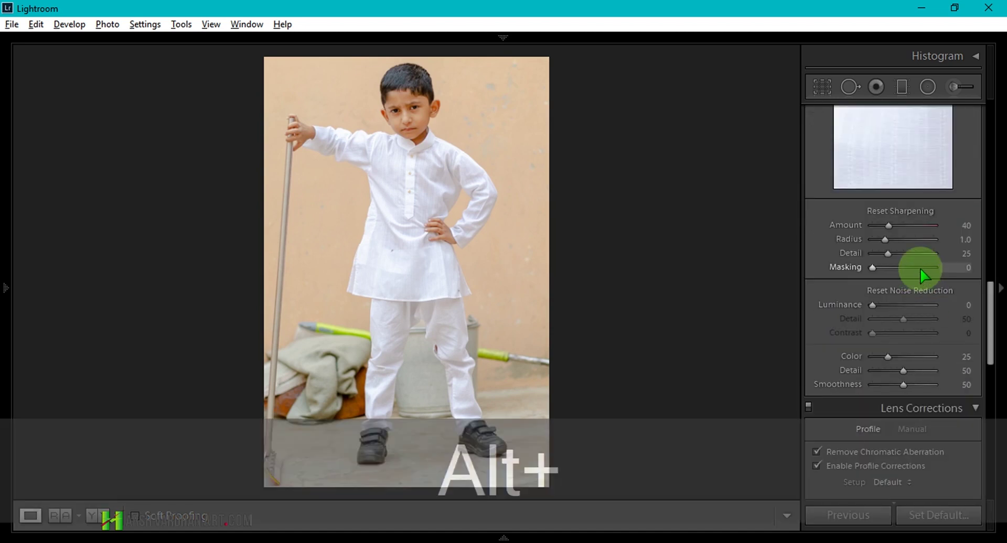
pyautogui.moveTo(921, 269); pyautogui.dragTo(925, 268)
pyautogui.moveTo(888, 226); pyautogui.dragTo(898, 228)
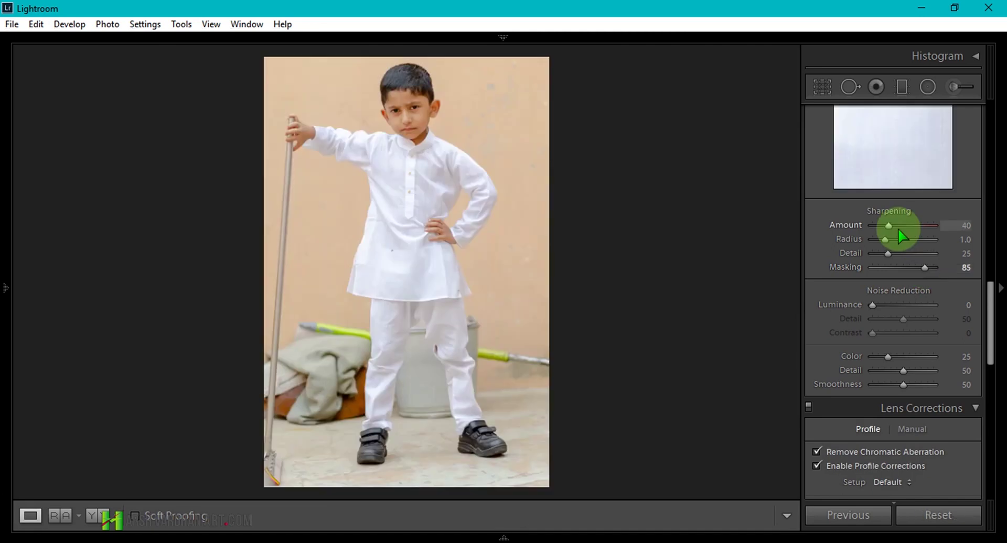
pyautogui.moveTo(880, 306); pyautogui.dragTo(887, 308)
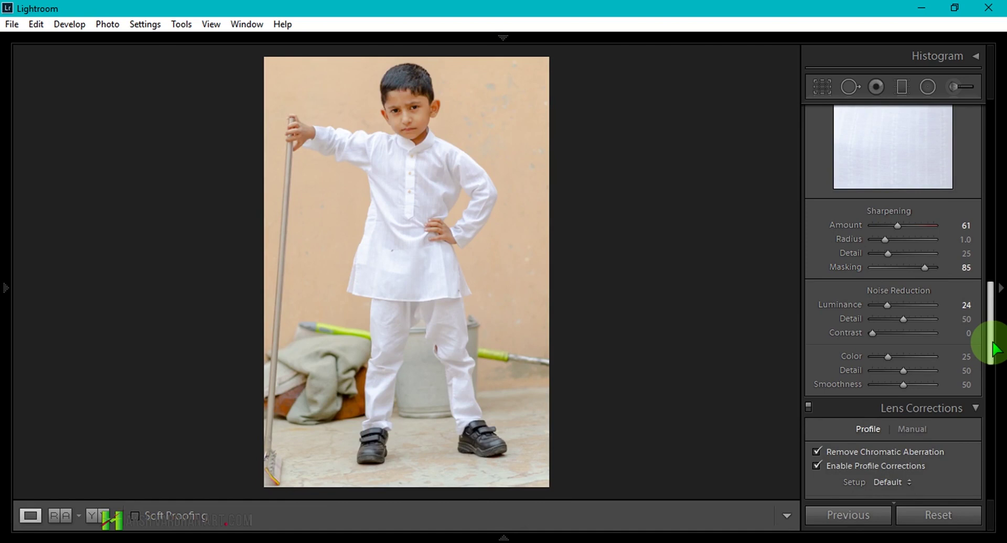
pyautogui.moveTo(994, 349); pyautogui.dragTo(411, 147)
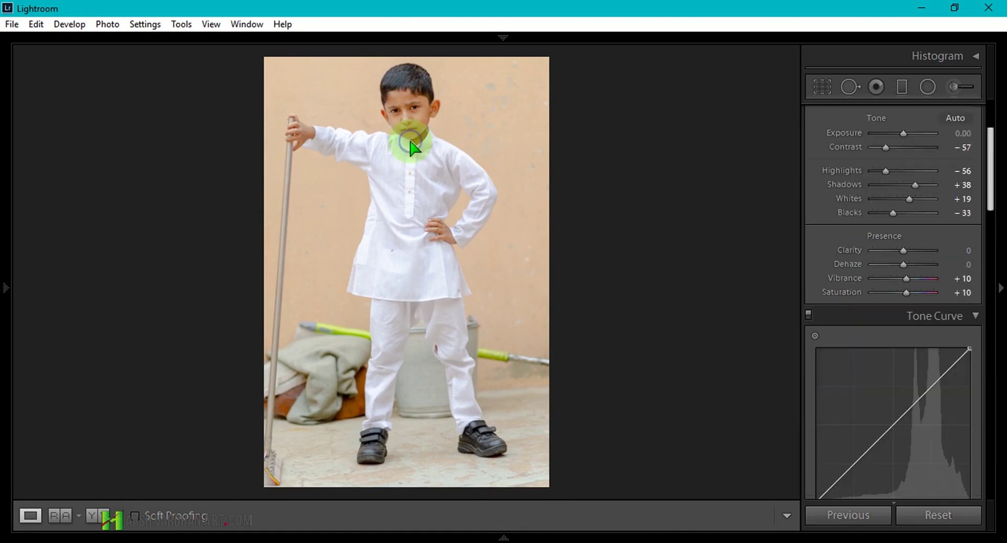
pyautogui.rightClick(414, 148)
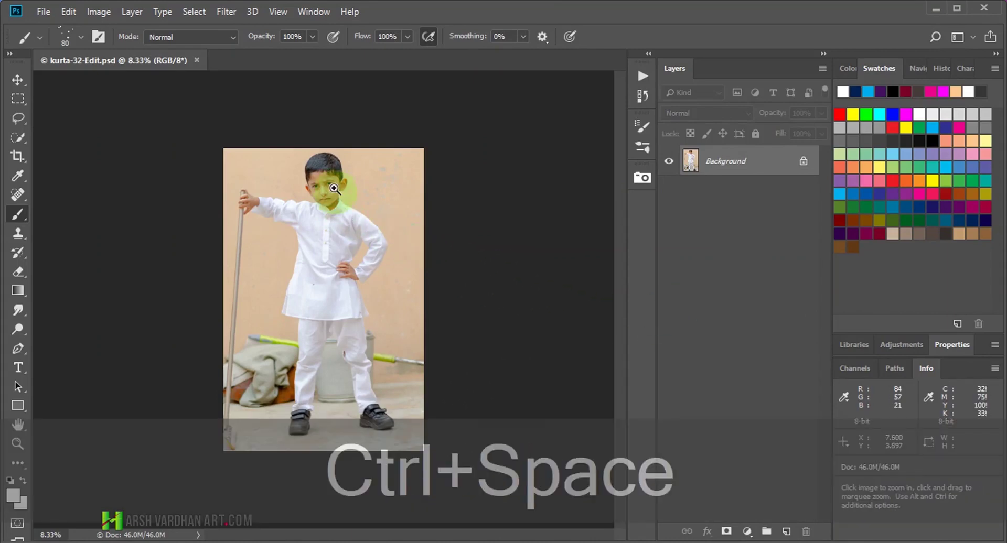
# Zoom in on the face, add a blank Layer 1, and set the Spot Healing Brush to size 10
pyautogui.keyDown('ctrl'); pyautogui.click(396, 224); pyautogui.keyUp('ctrl')
pyautogui.moveTo(396, 225); pyautogui.dragTo(462, 265)
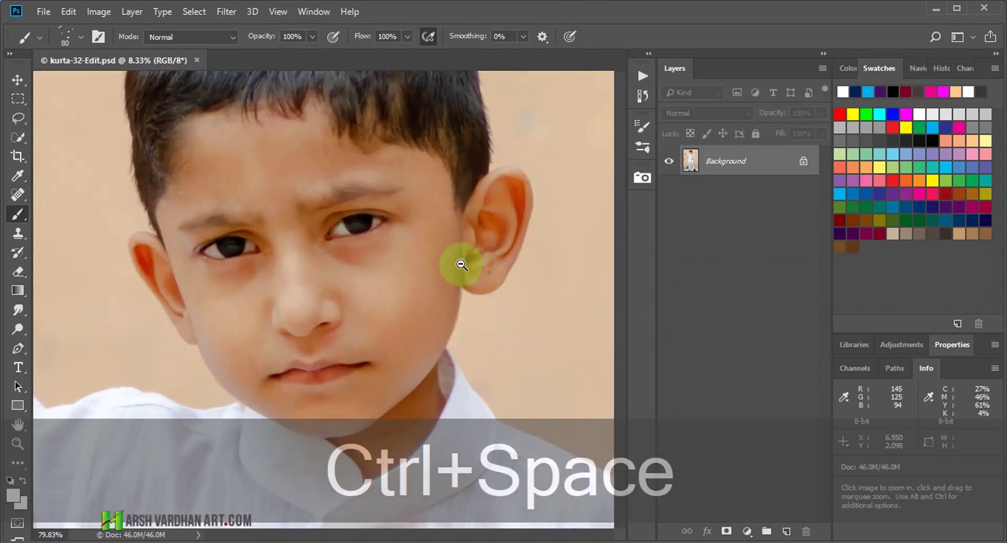
pyautogui.click(785, 532)
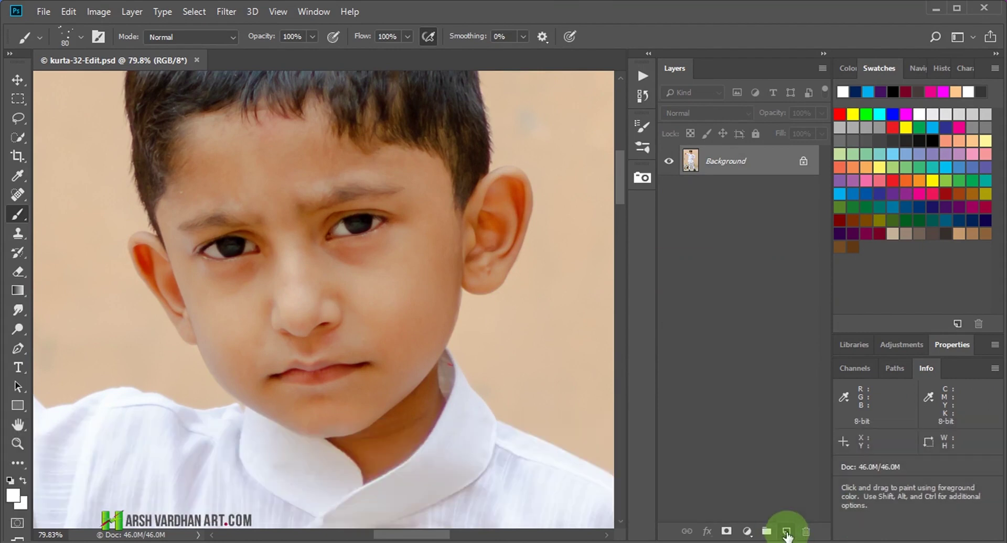
pyautogui.moveTo(169, 168); pyautogui.dragTo(202, 220)
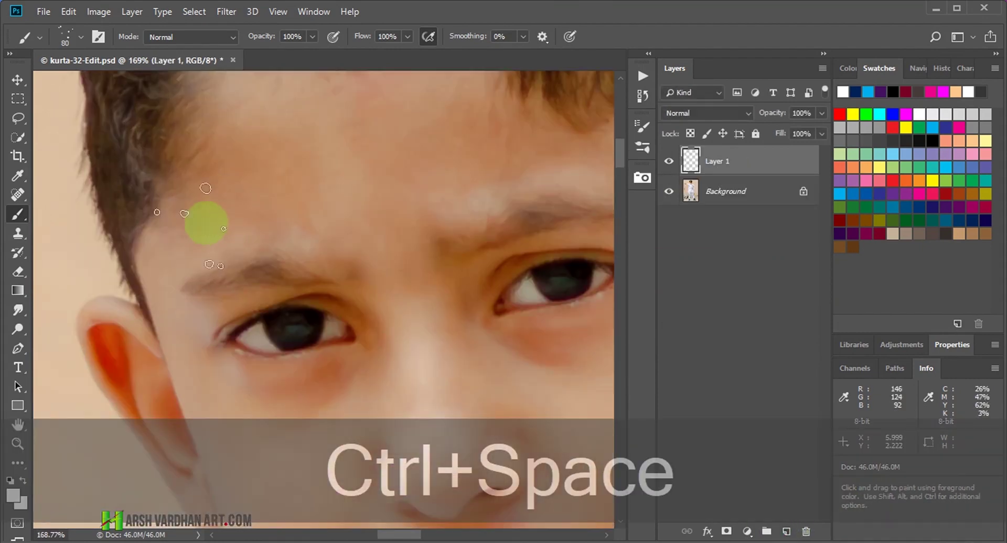
pyautogui.click(18, 195)
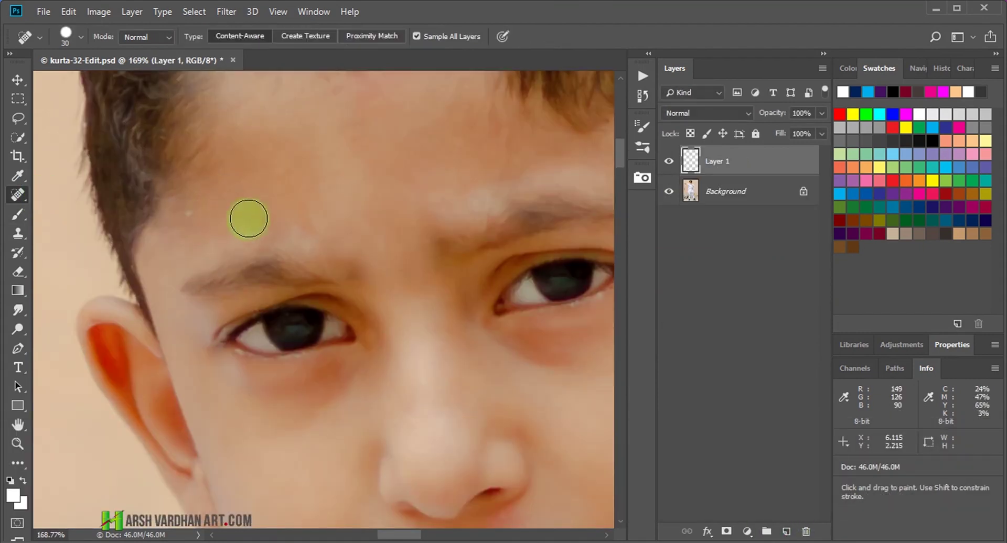
pyautogui.press('[')
pyautogui.press('[')
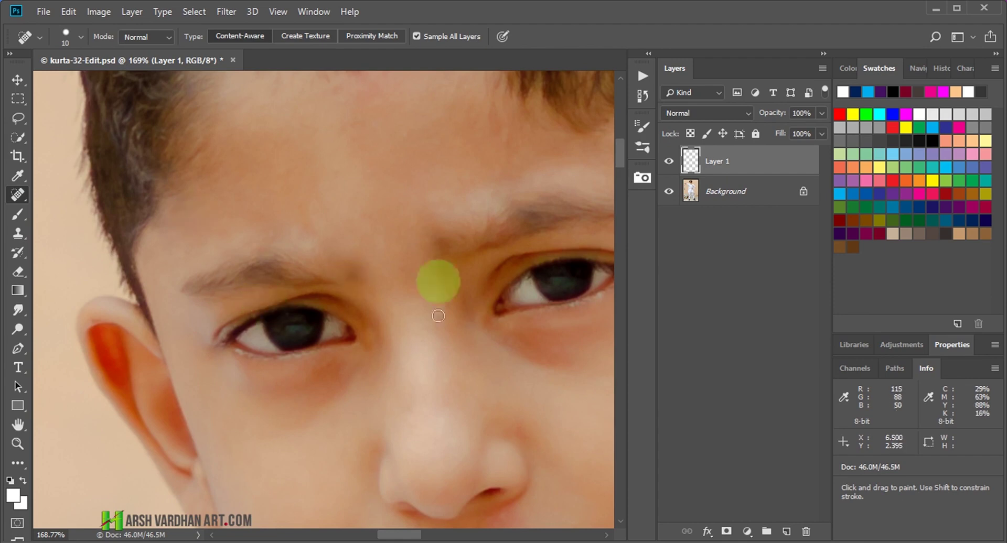
# Heal the grey shadow along the neck edge and a blemish beside the nose
pyautogui.moveTo(562, 416)
pyautogui.mouseDown()
pyautogui.moveTo(290, 289)
pyautogui.moveTo(276, 272)
pyautogui.mouseUp()
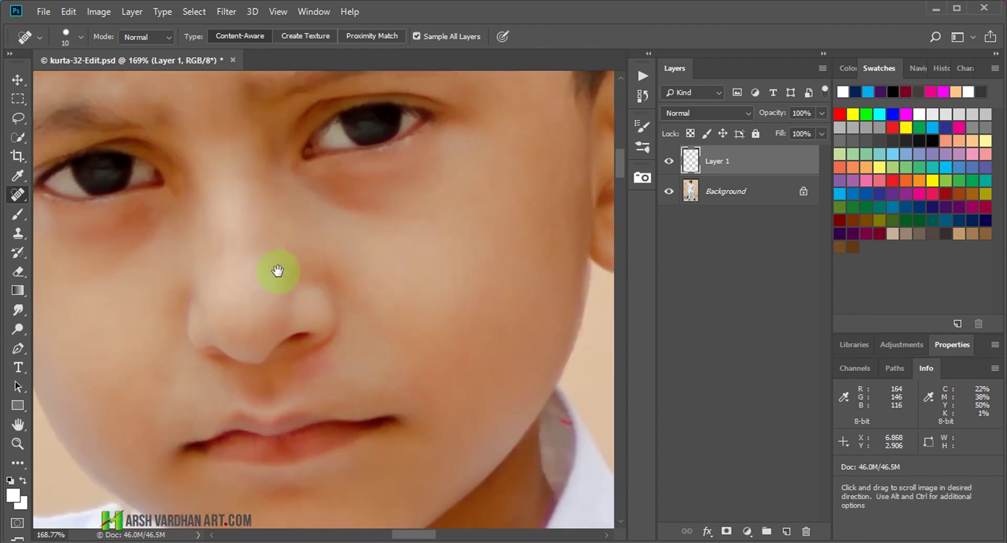
pyautogui.moveTo(407, 355); pyautogui.dragTo(317, 306)
pyautogui.moveTo(447, 320)
pyautogui.mouseDown()
pyautogui.moveTo(445, 360)
pyautogui.moveTo(449, 320)
pyautogui.moveTo(439, 319)
pyautogui.moveTo(443, 423)
pyautogui.mouseUp()
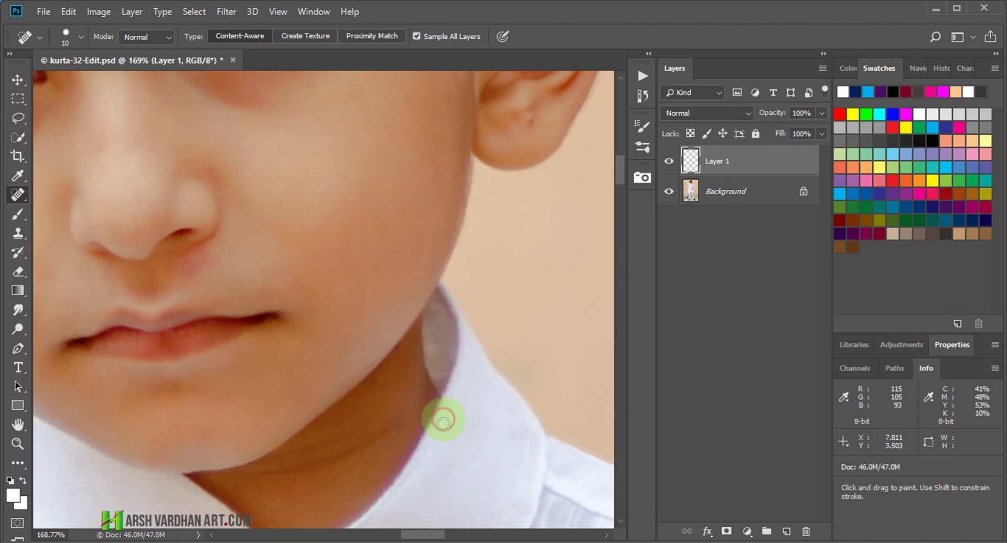
pyautogui.moveTo(359, 353); pyautogui.dragTo(466, 382)
pyautogui.moveTo(360, 427); pyautogui.dragTo(341, 381)
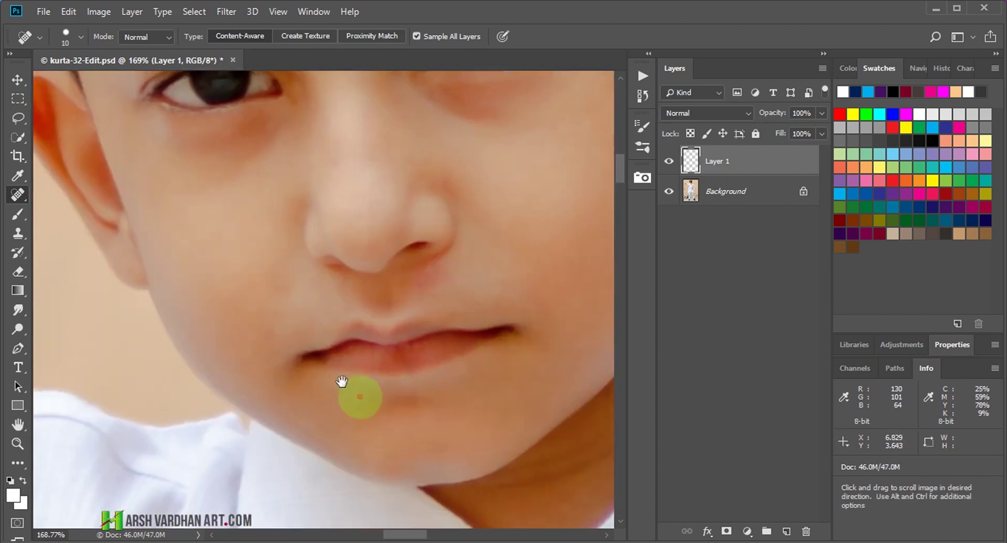
pyautogui.click(460, 278)
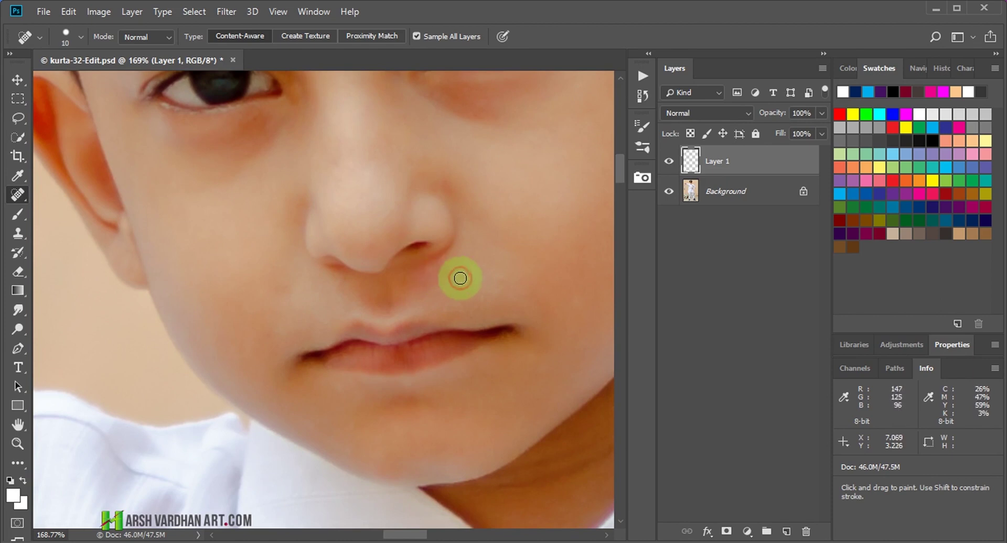
# Inspect the hairline, lips, collar and shirt buttons for blemishes, then fit the photo to the window
pyautogui.moveTo(460, 278); pyautogui.dragTo(327, 414)
pyautogui.moveTo(341, 121); pyautogui.dragTo(351, 274)
pyautogui.moveTo(346, 210); pyautogui.dragTo(353, 364)
pyautogui.moveTo(362, 252)
pyautogui.mouseDown()
pyautogui.moveTo(374, 372)
pyautogui.moveTo(337, 461)
pyautogui.moveTo(195, 398)
pyautogui.mouseUp()
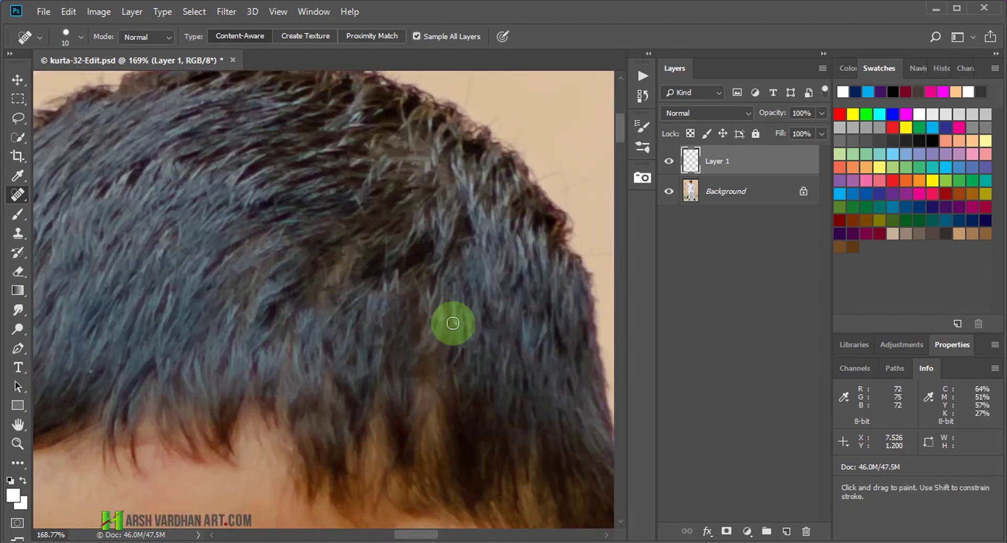
pyautogui.moveTo(425, 472); pyautogui.dragTo(466, 231)
pyautogui.moveTo(399, 516)
pyautogui.mouseDown()
pyautogui.moveTo(363, 142)
pyautogui.moveTo(395, 337)
pyautogui.moveTo(349, 162)
pyautogui.mouseUp()
pyautogui.moveTo(477, 194)
pyautogui.mouseDown()
pyautogui.moveTo(409, 260)
pyautogui.moveTo(281, 288)
pyautogui.mouseUp()
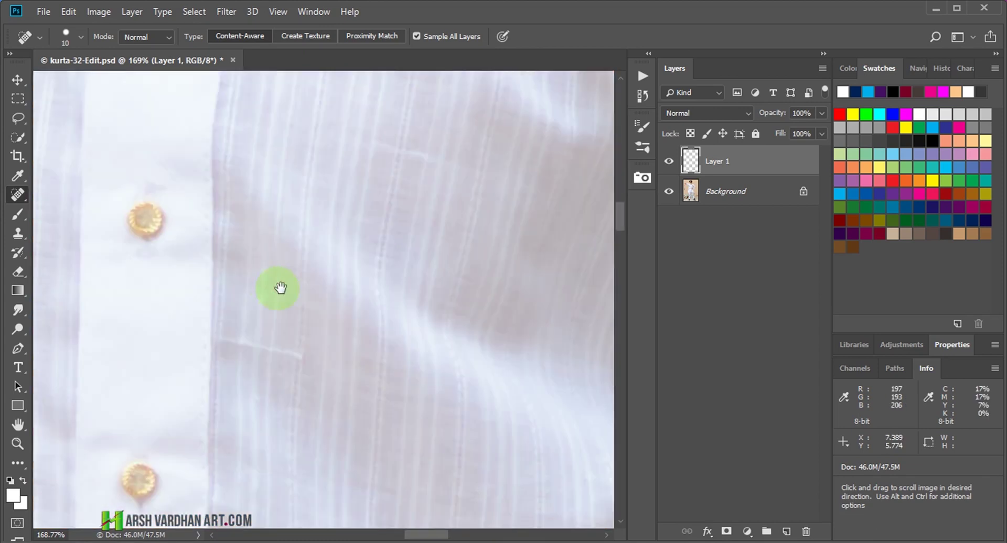
pyautogui.scroll(-3, 348, 398)
pyautogui.scroll(2, 348, 397)
pyautogui.press('ctrl+KP_0')
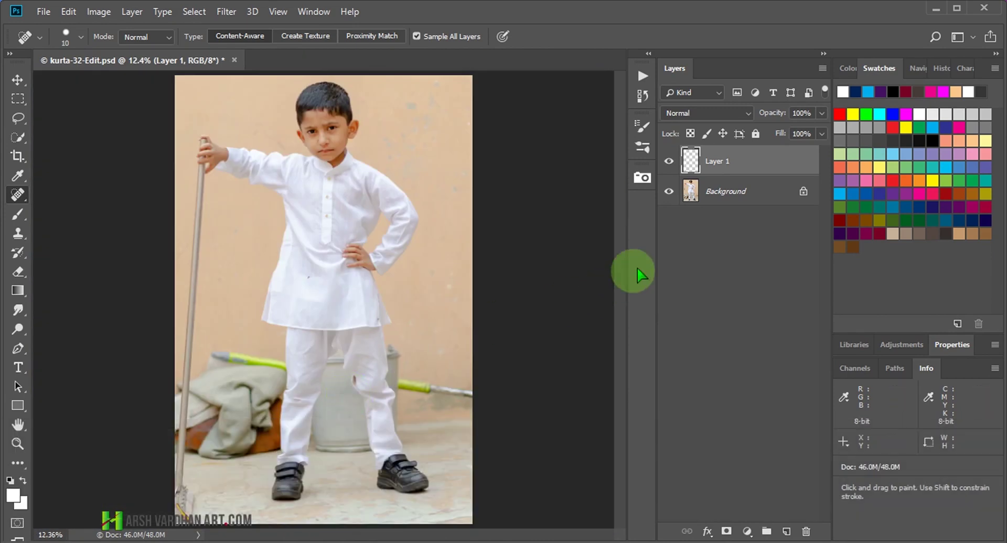
# Merge the healing layer into Background and save kurta-32-Edit.psd
pyautogui.keyDown('shift'); pyautogui.click(699, 192); pyautogui.keyUp('shift')
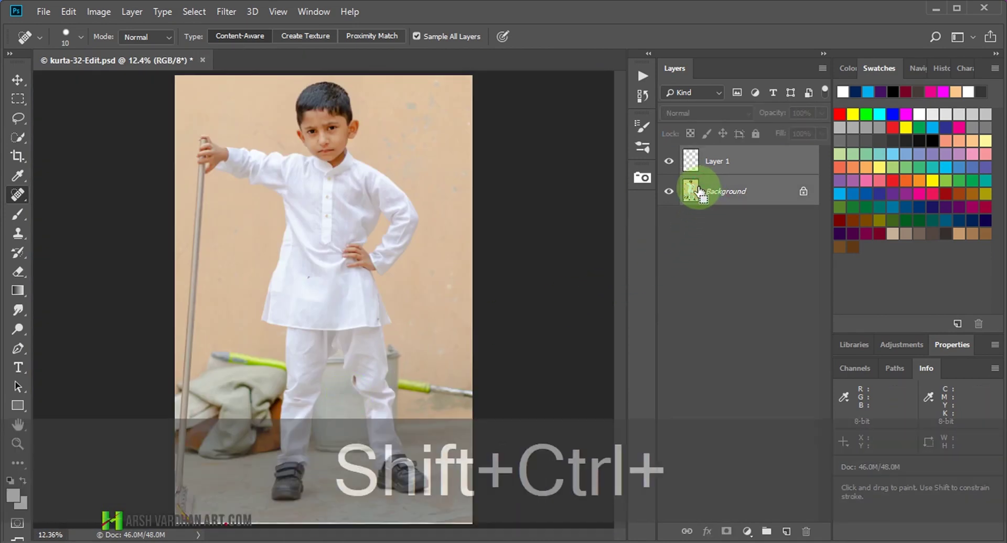
pyautogui.hotkey('shift', 'ctrl', 'e')
pyautogui.hotkey('ctrl', 's')
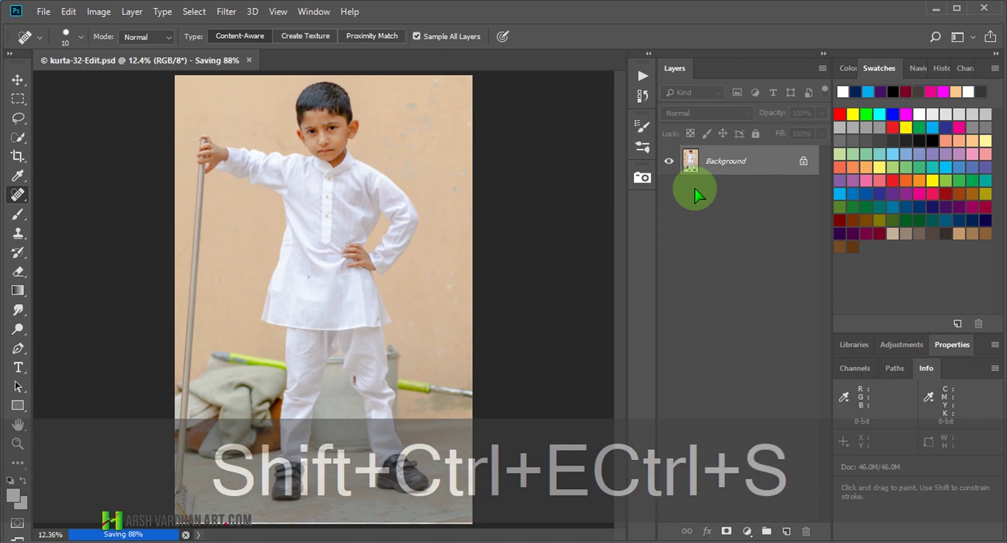
# Duplicate the photo as a new Layer 1 and purge cached data with Edit > Purge
pyautogui.hotkey('ctrl', 'j')
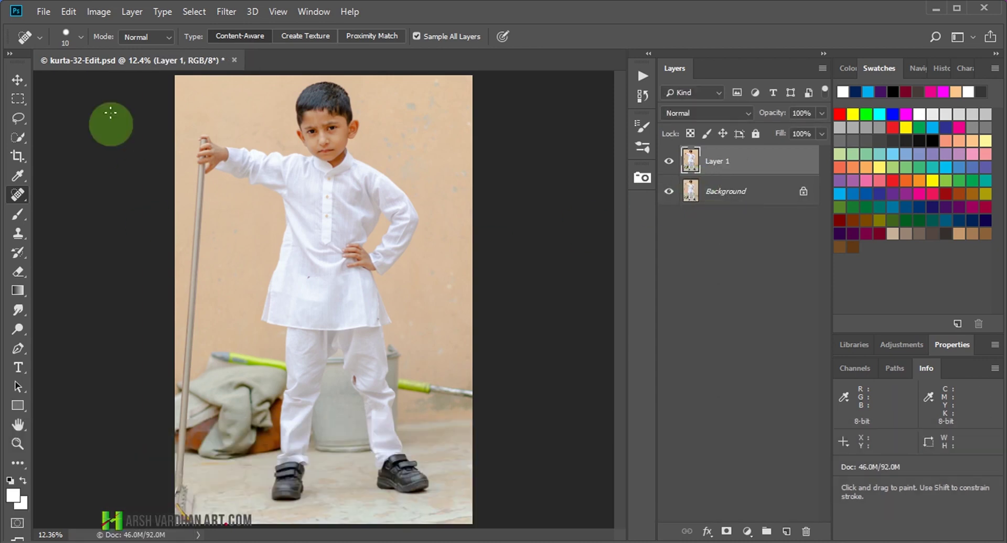
pyautogui.click(68, 11)
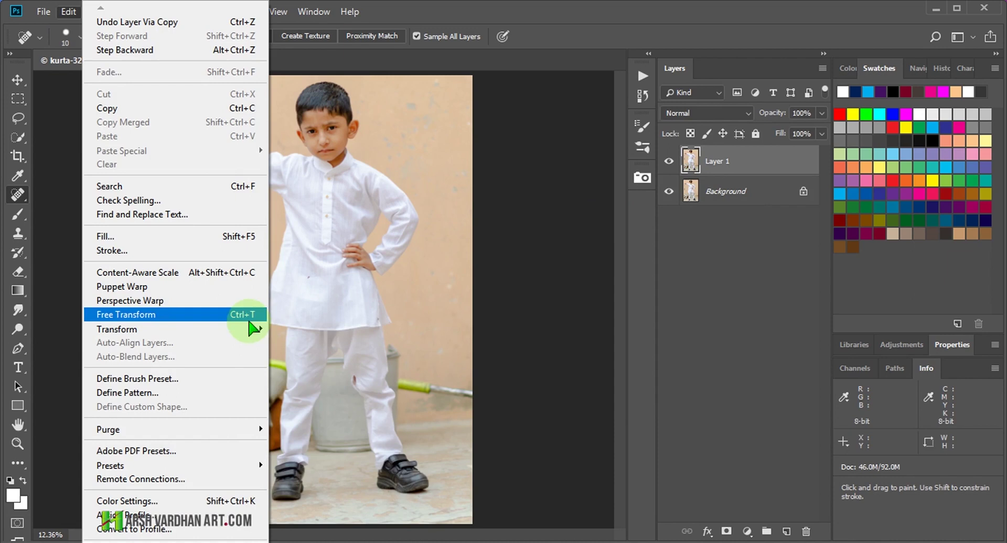
pyautogui.moveTo(174, 430)
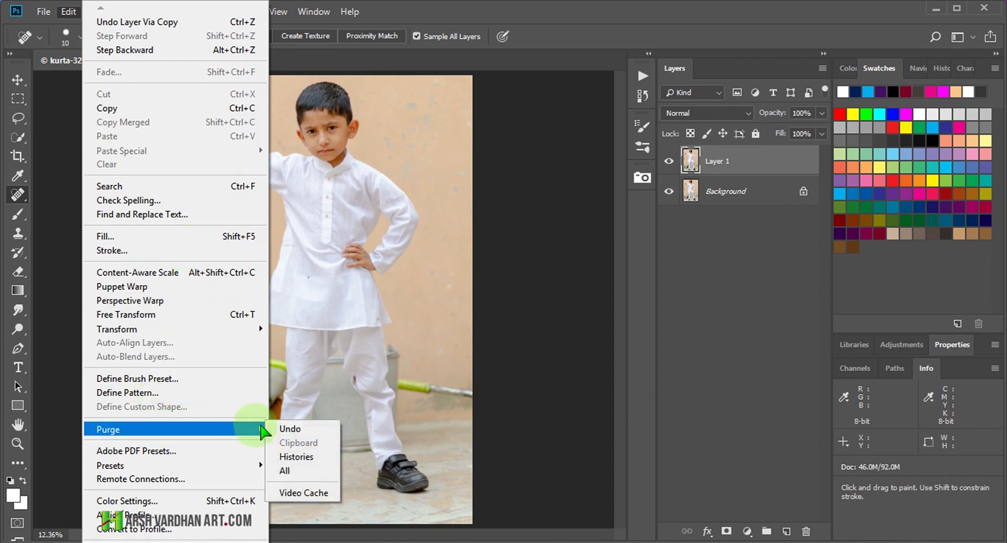
pyautogui.click(296, 457)
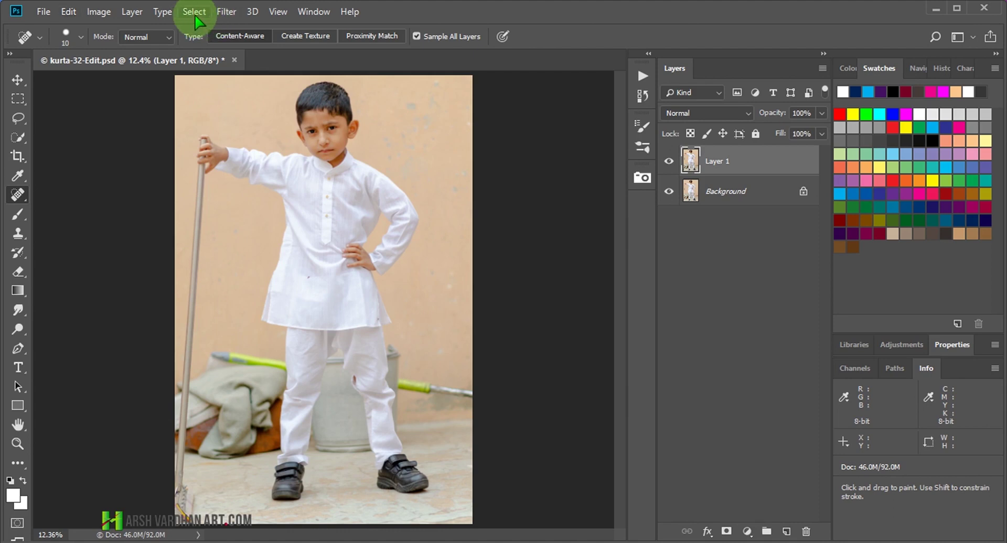
# Auto-select the boy with Select > Subject and zoom in on his hand gripping the stick
pyautogui.click(193, 12)
pyautogui.click(239, 184)
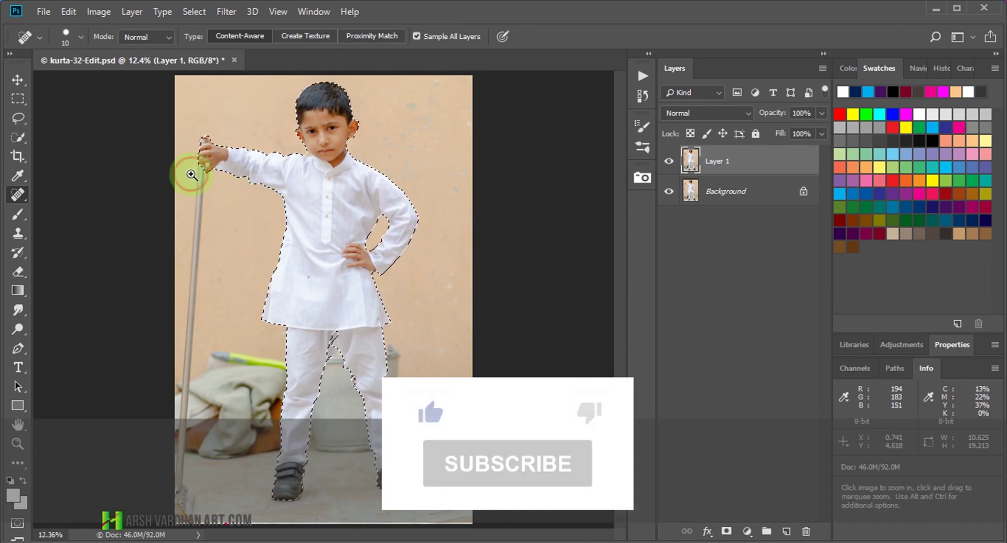
pyautogui.moveTo(189, 171); pyautogui.dragTo(425, 207)
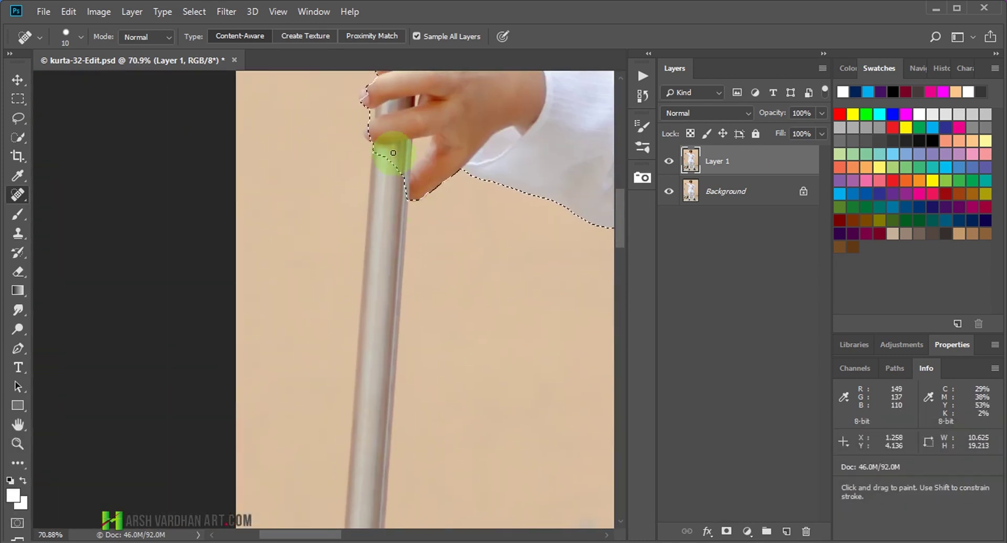
pyautogui.click(18, 138)
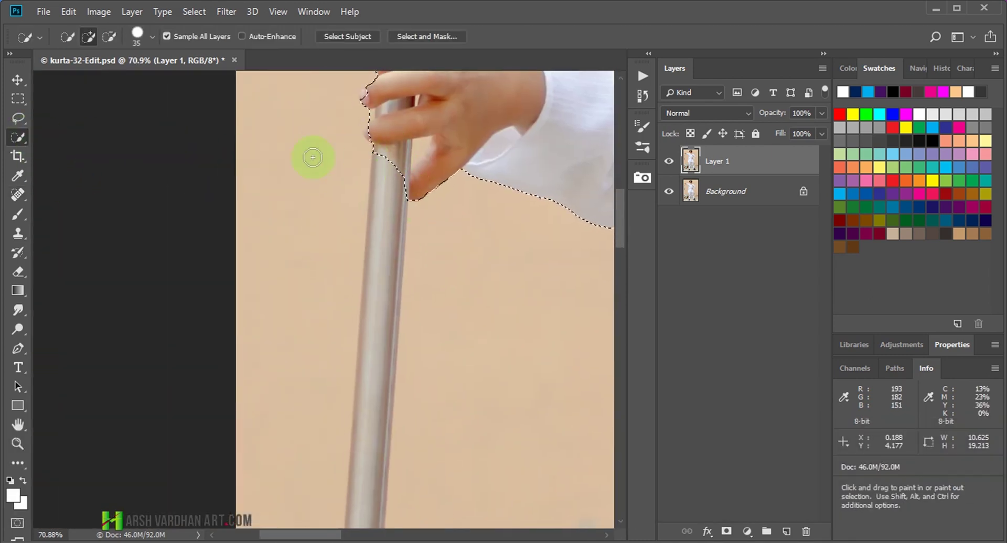
# Add the upper and lower pole to the selection with Quick Selection and Auto-Enhance on
pyautogui.moveTo(396, 164); pyautogui.dragTo(380, 331)
pyautogui.click(241, 36)
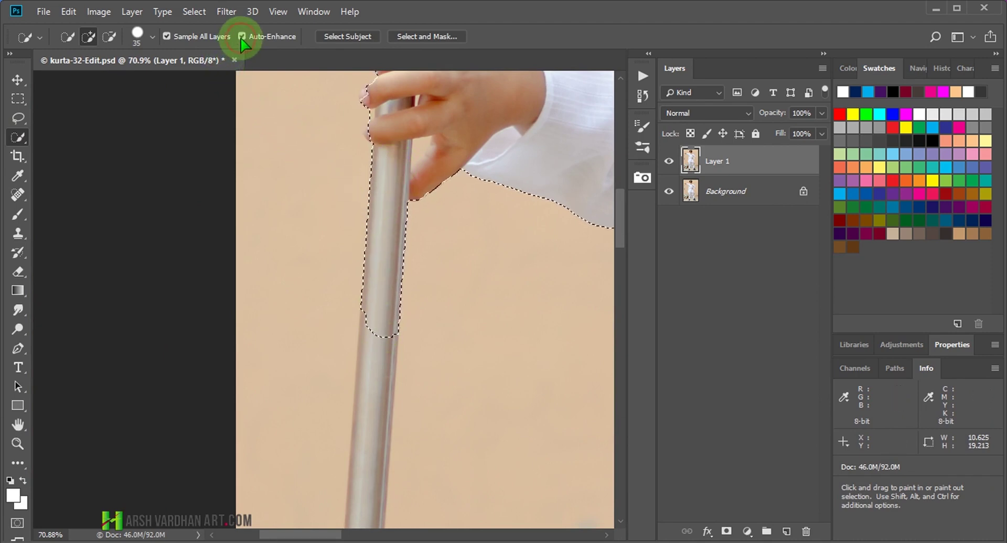
pyautogui.moveTo(388, 427)
pyautogui.mouseDown()
pyautogui.moveTo(382, 164)
pyautogui.moveTo(355, 426)
pyautogui.moveTo(371, 476)
pyautogui.moveTo(348, 292)
pyautogui.mouseUp()
pyautogui.moveTo(356, 239)
pyautogui.mouseDown()
pyautogui.moveTo(342, 303)
pyautogui.moveTo(337, 477)
pyautogui.moveTo(348, 467)
pyautogui.moveTo(353, 162)
pyautogui.moveTo(333, 461)
pyautogui.moveTo(366, 186)
pyautogui.moveTo(353, 411)
pyautogui.moveTo(348, 450)
pyautogui.moveTo(344, 220)
pyautogui.moveTo(323, 353)
pyautogui.moveTo(320, 499)
pyautogui.moveTo(330, 173)
pyautogui.mouseUp()
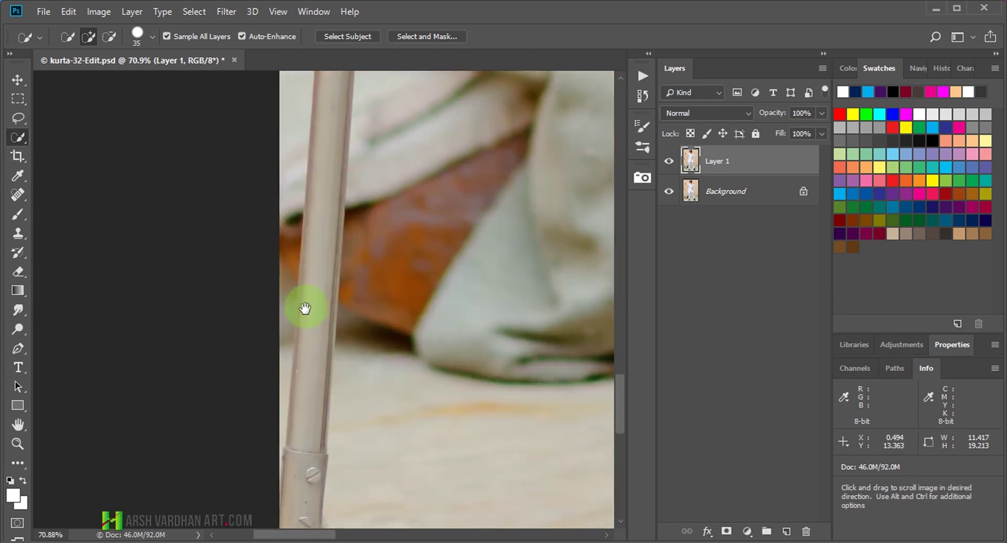
# Refine the pole's edges and add its bottom bracket and bristles to the selection
pyautogui.moveTo(302, 460)
pyautogui.mouseDown()
pyautogui.moveTo(291, 211)
pyautogui.moveTo(275, 400)
pyautogui.mouseUp()
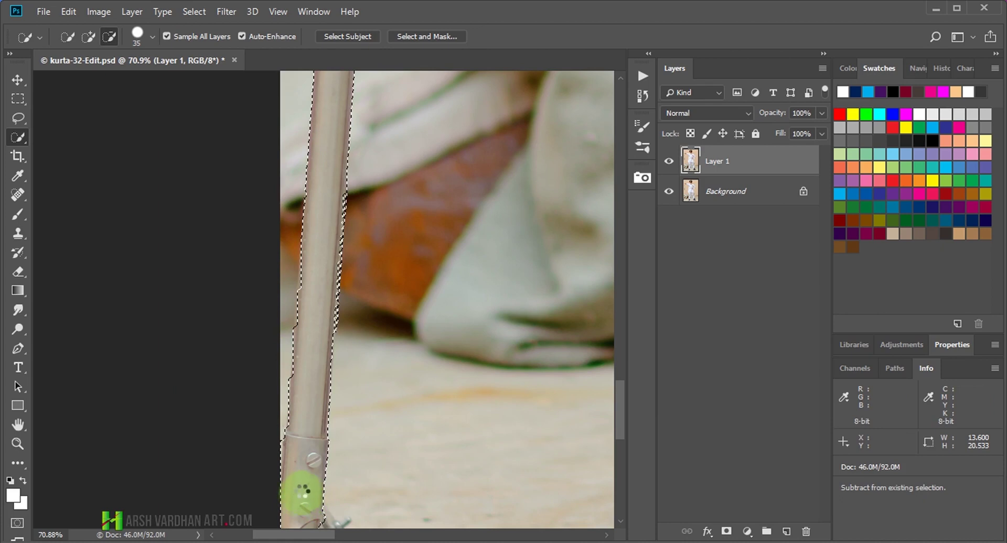
pyautogui.moveTo(312, 485)
pyautogui.mouseDown()
pyautogui.moveTo(268, 464)
pyautogui.moveTo(328, 478)
pyautogui.moveTo(364, 333)
pyautogui.moveTo(341, 332)
pyautogui.moveTo(359, 218)
pyautogui.moveTo(338, 213)
pyautogui.moveTo(338, 195)
pyautogui.moveTo(402, 363)
pyautogui.mouseUp()
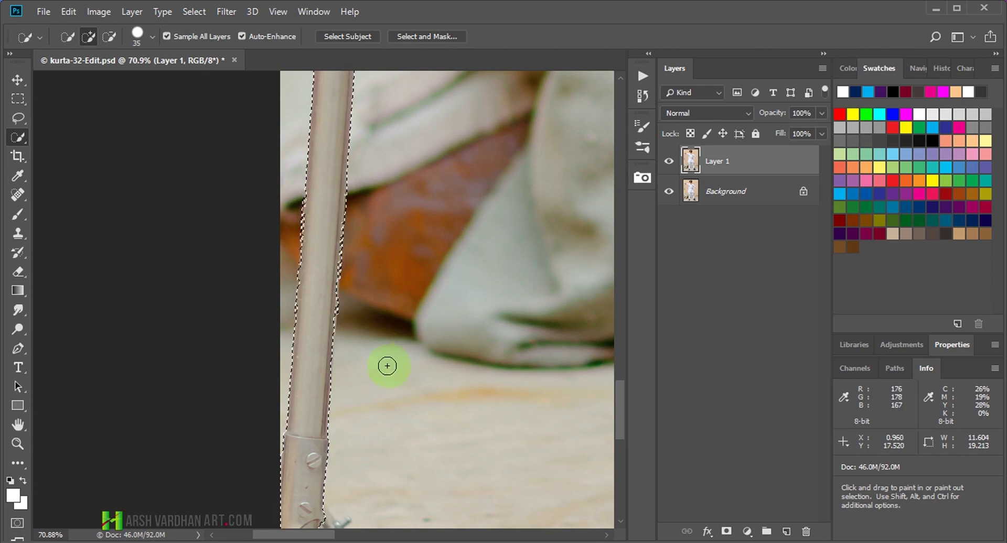
pyautogui.moveTo(330, 297); pyautogui.dragTo(342, 384)
pyautogui.press('alt')
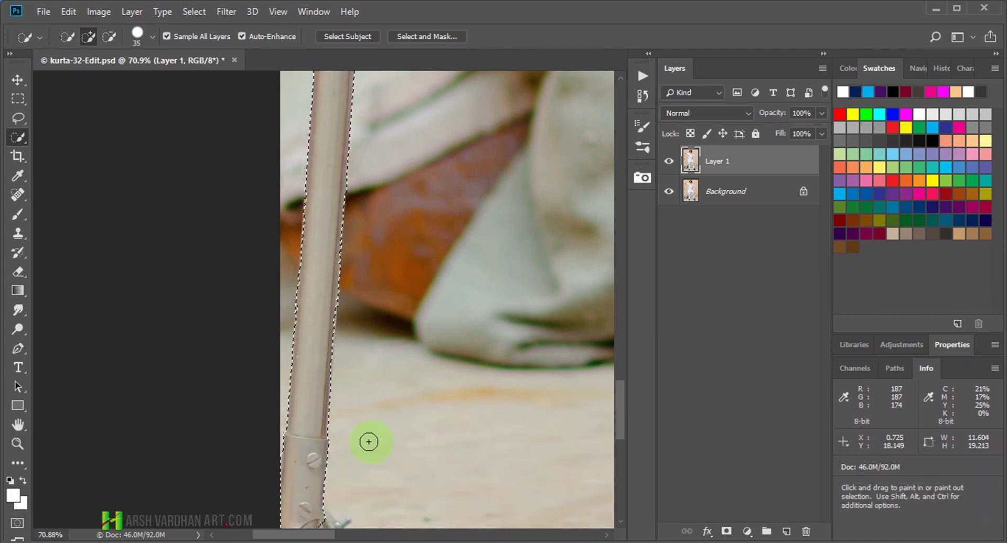
pyautogui.moveTo(371, 439); pyautogui.dragTo(382, 258)
pyautogui.moveTo(337, 337)
pyautogui.mouseDown()
pyautogui.moveTo(373, 396)
pyautogui.moveTo(373, 441)
pyautogui.moveTo(371, 384)
pyautogui.moveTo(400, 395)
pyautogui.moveTo(390, 450)
pyautogui.mouseUp()
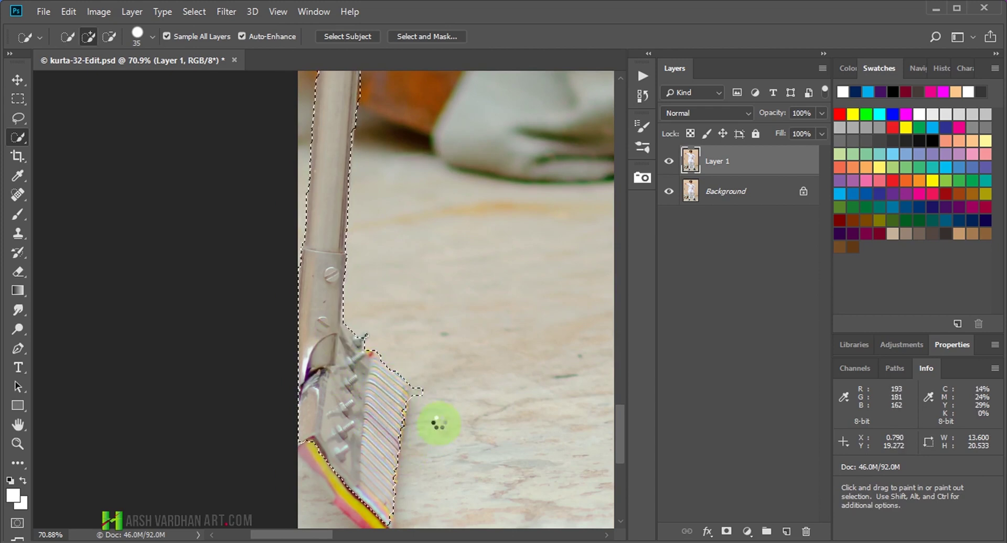
# Subtract stray background from the broom head's edges, along the striped edge and yellow sole
pyautogui.moveTo(348, 395)
pyautogui.mouseDown()
pyautogui.moveTo(333, 367)
pyautogui.moveTo(274, 411)
pyautogui.moveTo(367, 486)
pyautogui.moveTo(425, 452)
pyautogui.mouseUp()
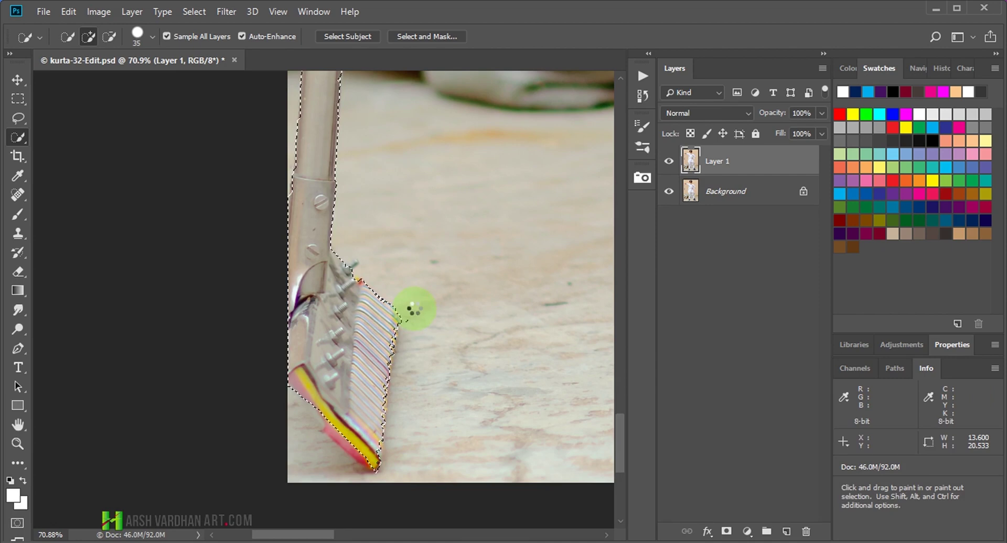
pyautogui.press('alt')
pyautogui.keyDown('alt'); pyautogui.moveTo(411, 330); pyautogui.dragTo(374, 342); pyautogui.keyUp('alt')
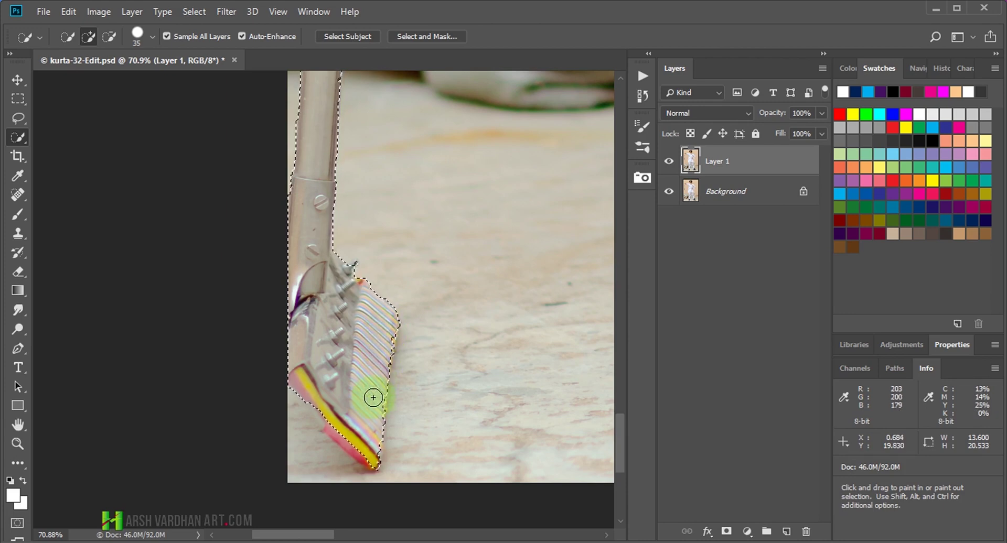
pyautogui.moveTo(375, 393); pyautogui.dragTo(385, 336)
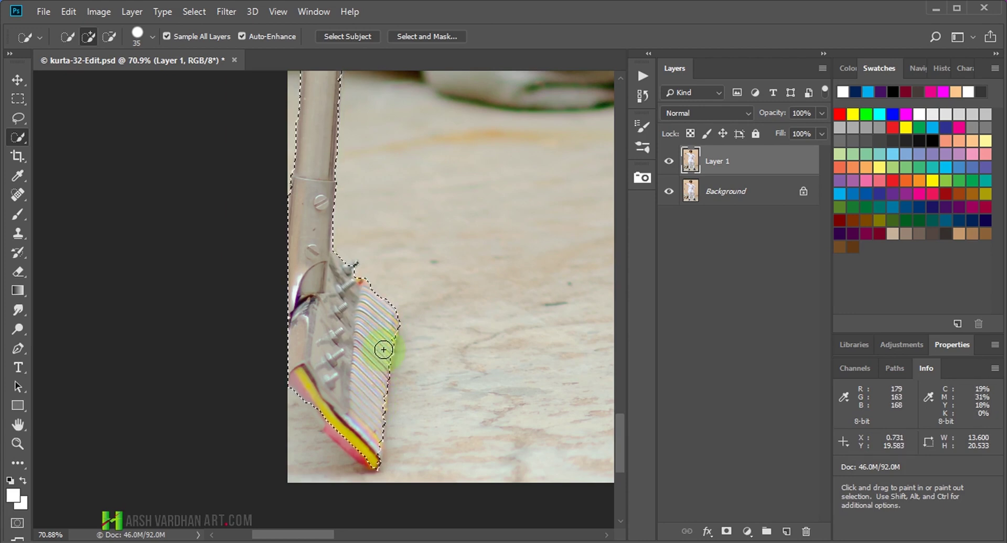
pyautogui.moveTo(341, 415)
pyautogui.mouseDown()
pyautogui.moveTo(338, 431)
pyautogui.moveTo(314, 398)
pyautogui.moveTo(295, 425)
pyautogui.moveTo(302, 435)
pyautogui.mouseUp()
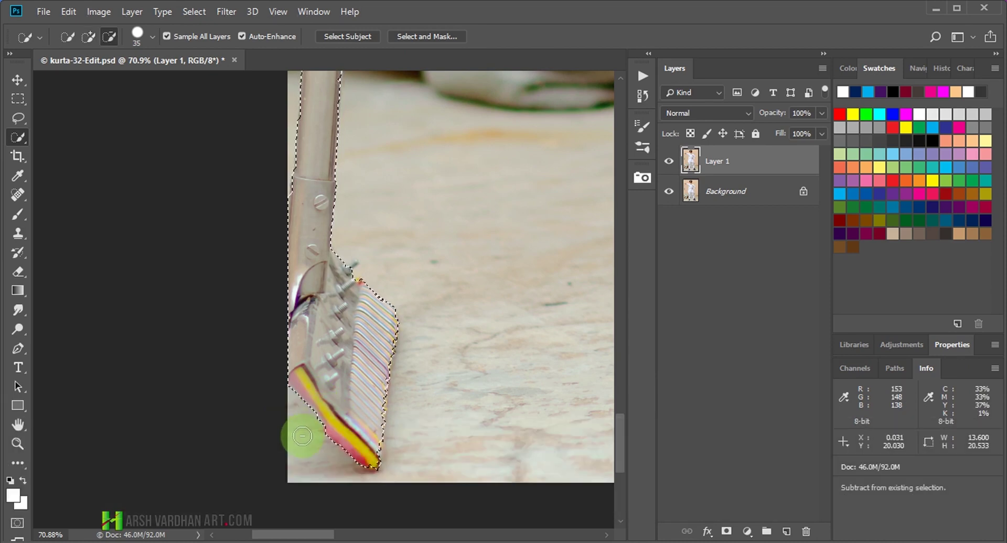
# Fit the whole photo in the window, then zoom in on the gap between the legs
pyautogui.hotkey('ctrl', 'space')
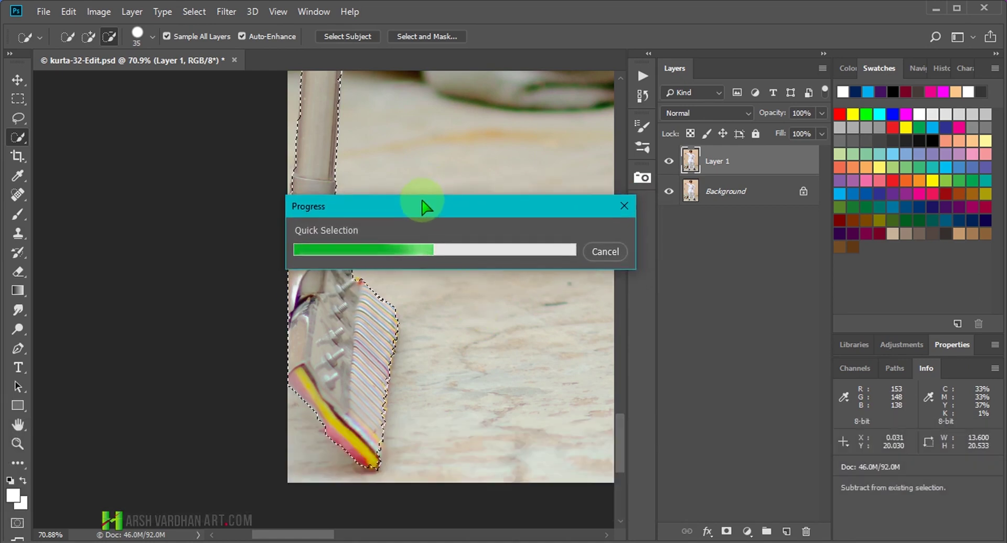
pyautogui.moveTo(425, 207); pyautogui.dragTo(417, 212)
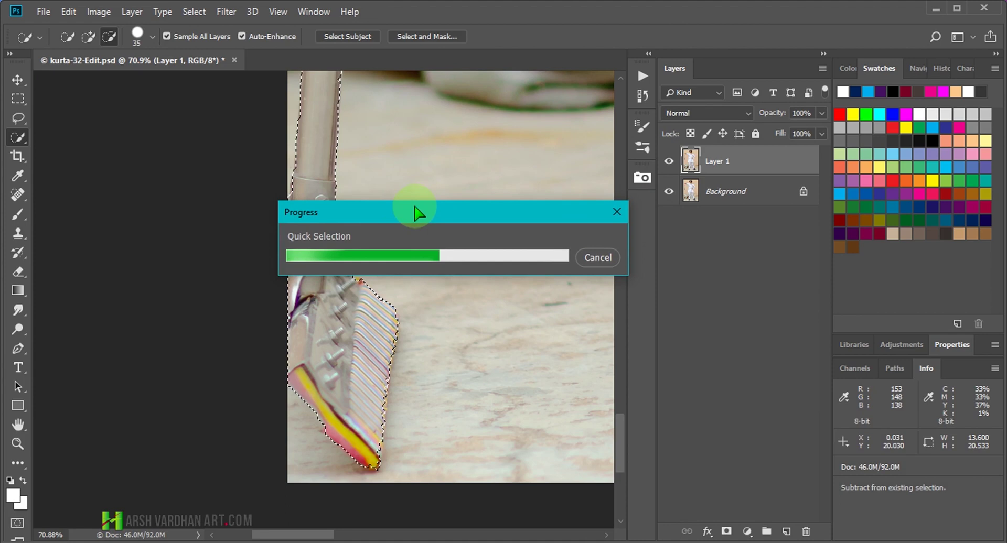
pyautogui.press('ctrl')
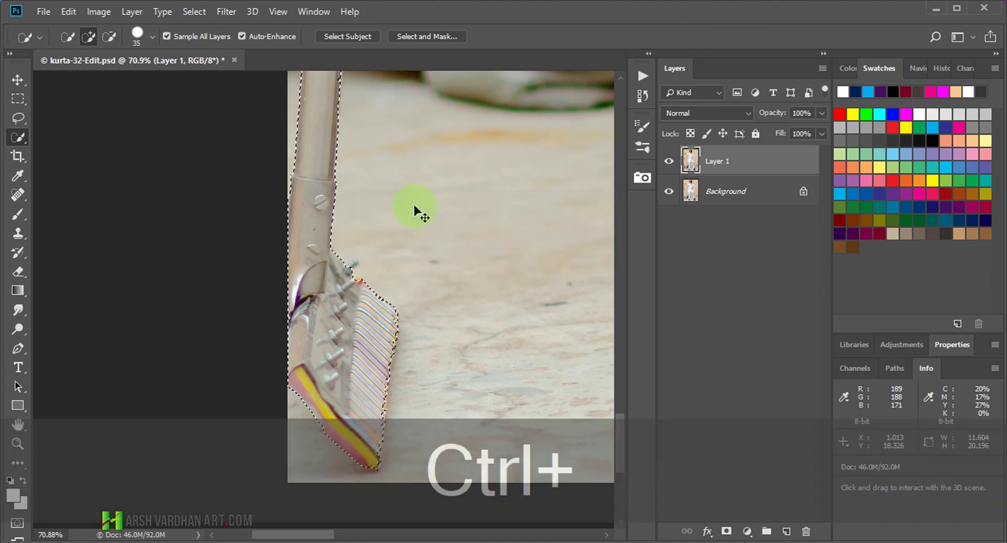
pyautogui.press('ctrl+KP_0')
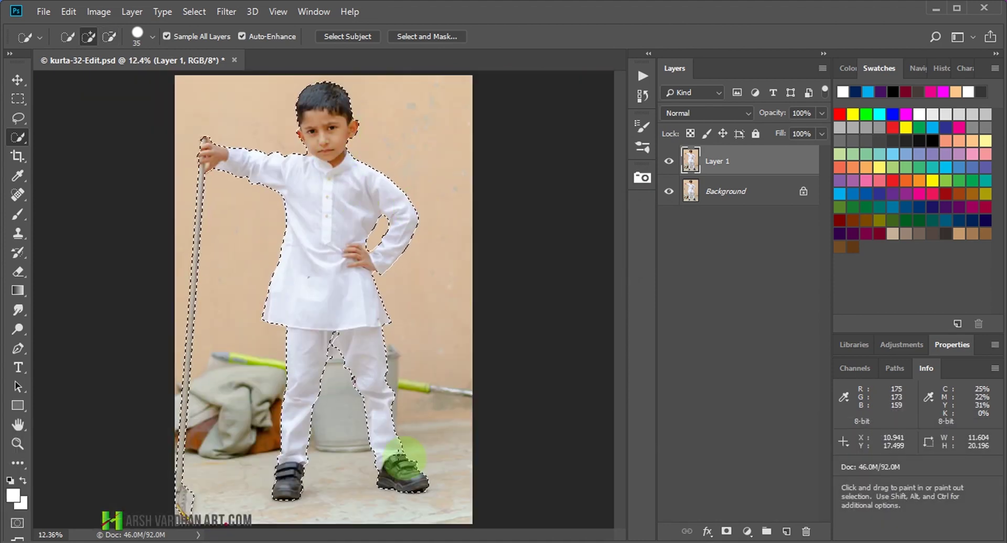
pyautogui.moveTo(337, 360)
pyautogui.mouseDown()
pyautogui.moveTo(427, 434)
pyautogui.moveTo(431, 267)
pyautogui.moveTo(391, 288)
pyautogui.mouseUp()
# Subtract the floor between the boy's legs, tightening the selection along both inner trouser edges
pyautogui.moveTo(367, 198); pyautogui.dragTo(366, 259)
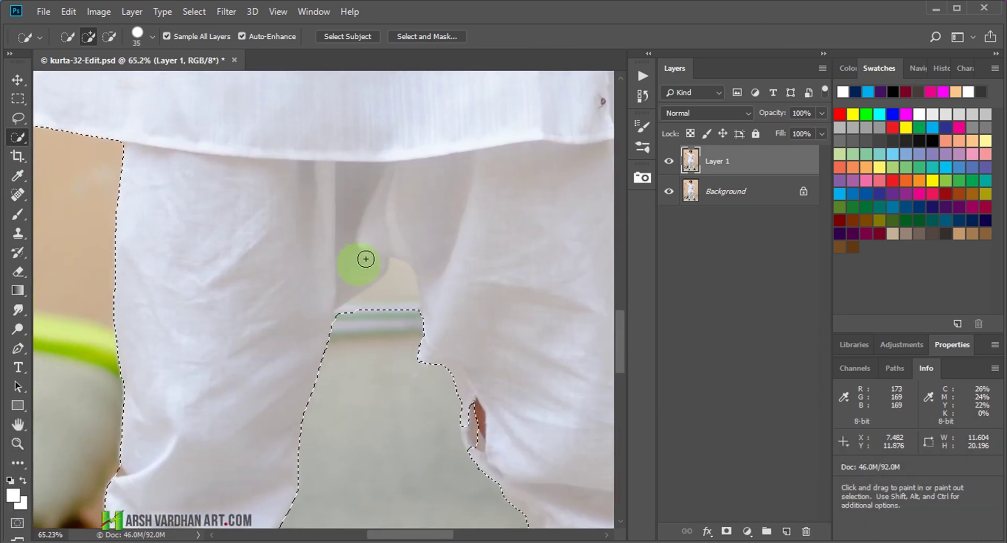
pyautogui.click(396, 294)
pyautogui.press('alt')
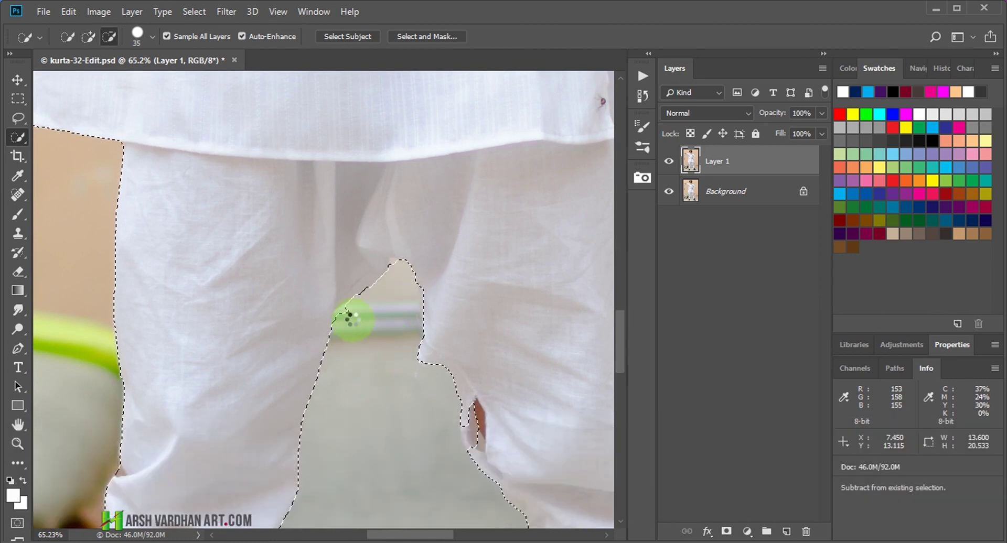
pyautogui.press('alt')
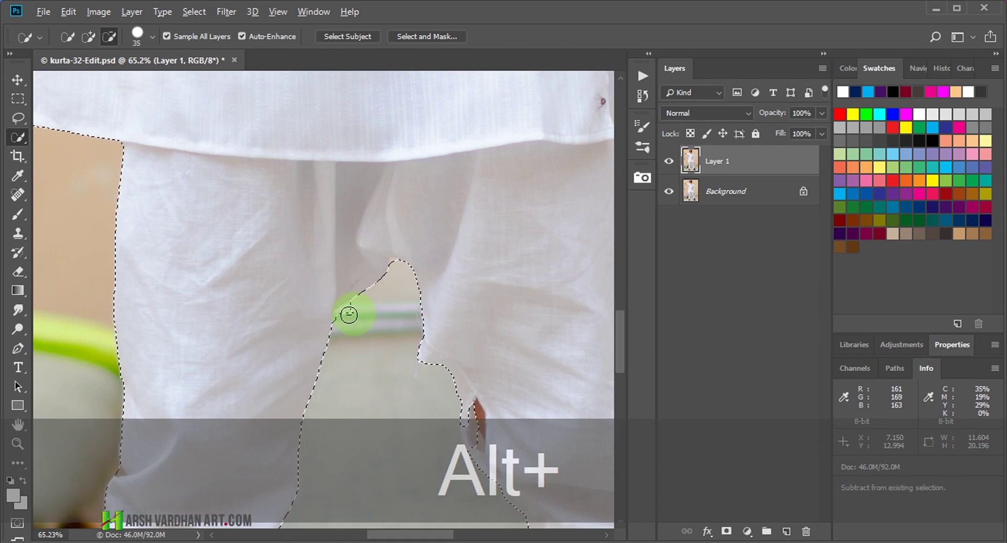
pyautogui.click(431, 412)
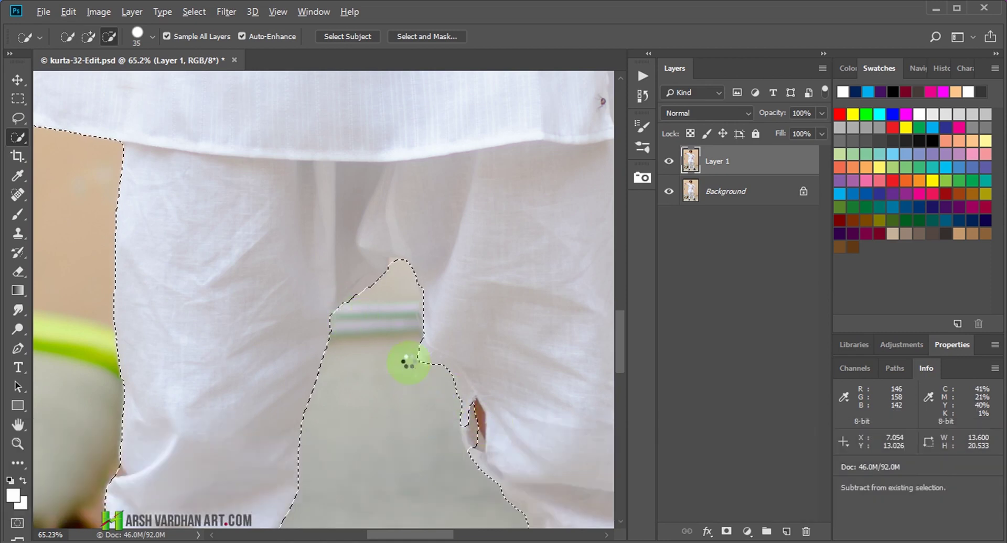
pyautogui.press('alt')
pyautogui.moveTo(418, 353)
pyautogui.mouseDown()
pyautogui.moveTo(440, 367)
pyautogui.moveTo(452, 466)
pyautogui.moveTo(461, 411)
pyautogui.mouseUp()
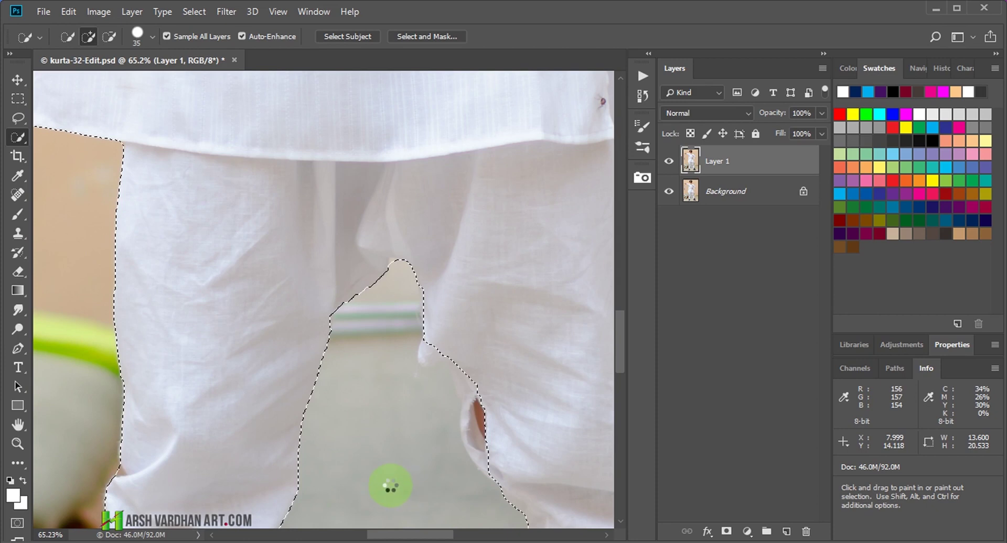
# Subtract the background near the wrist and beside the hand on the hip from the selection
pyautogui.hotkey('ctrl', 'space')
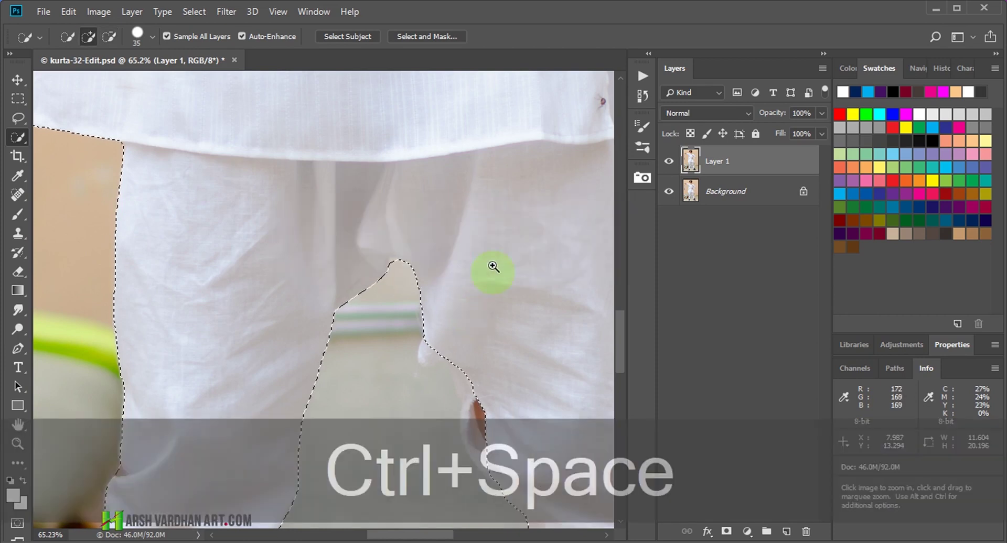
pyautogui.moveTo(494, 267); pyautogui.dragTo(395, 285)
pyautogui.moveTo(479, 218)
pyautogui.mouseDown()
pyautogui.moveTo(404, 251)
pyautogui.moveTo(408, 185)
pyautogui.moveTo(425, 293)
pyautogui.moveTo(477, 266)
pyautogui.mouseUp()
pyautogui.press('alt')
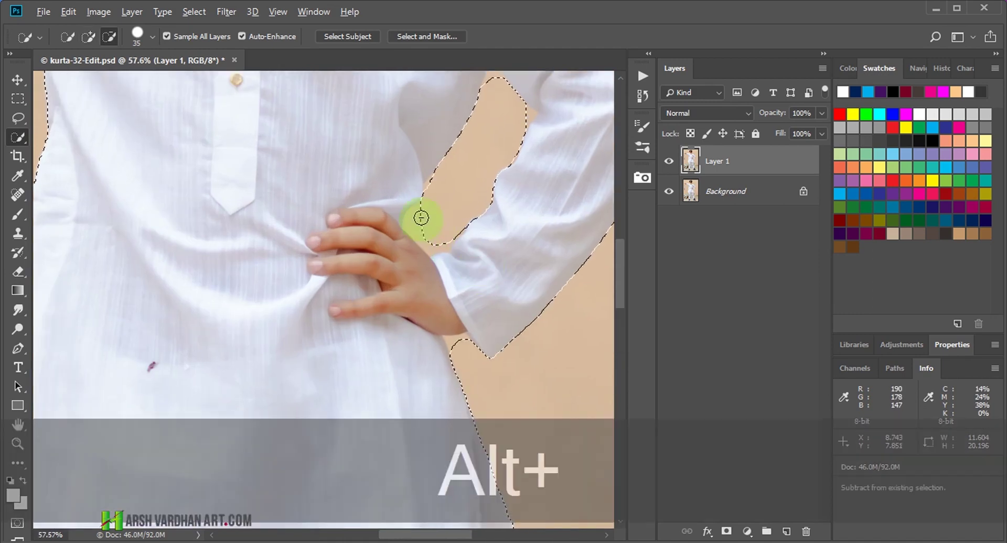
pyautogui.moveTo(418, 227); pyautogui.dragTo(441, 242)
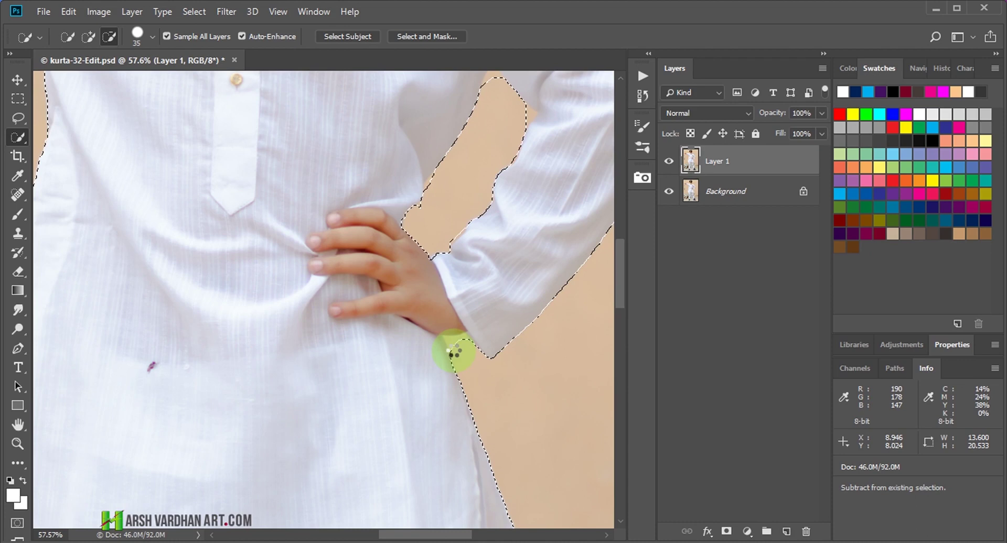
pyautogui.keyDown('alt'); pyautogui.click(456, 348); pyautogui.keyUp('alt')
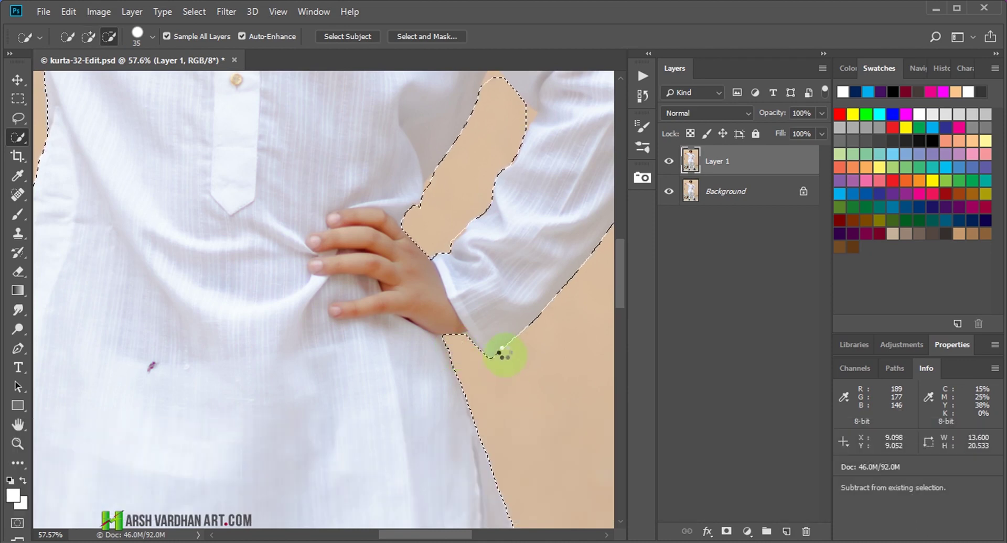
# Remove the remaining background gap inside the bent arm from the selection
pyautogui.moveTo(513, 139); pyautogui.dragTo(475, 298)
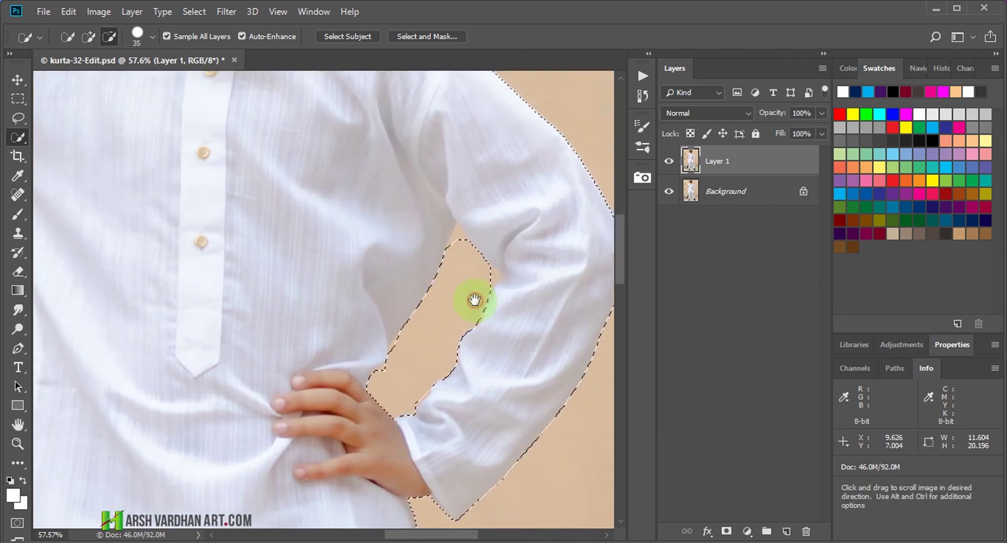
pyautogui.keyDown('alt'); pyautogui.click(458, 241); pyautogui.keyUp('alt')
pyautogui.moveTo(458, 241); pyautogui.dragTo(457, 292)
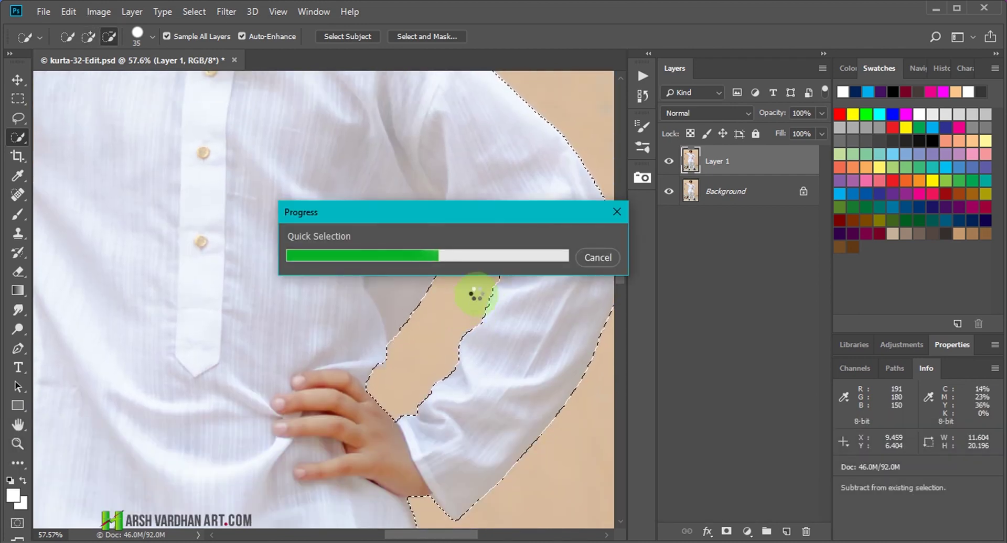
pyautogui.moveTo(486, 281); pyautogui.dragTo(443, 281)
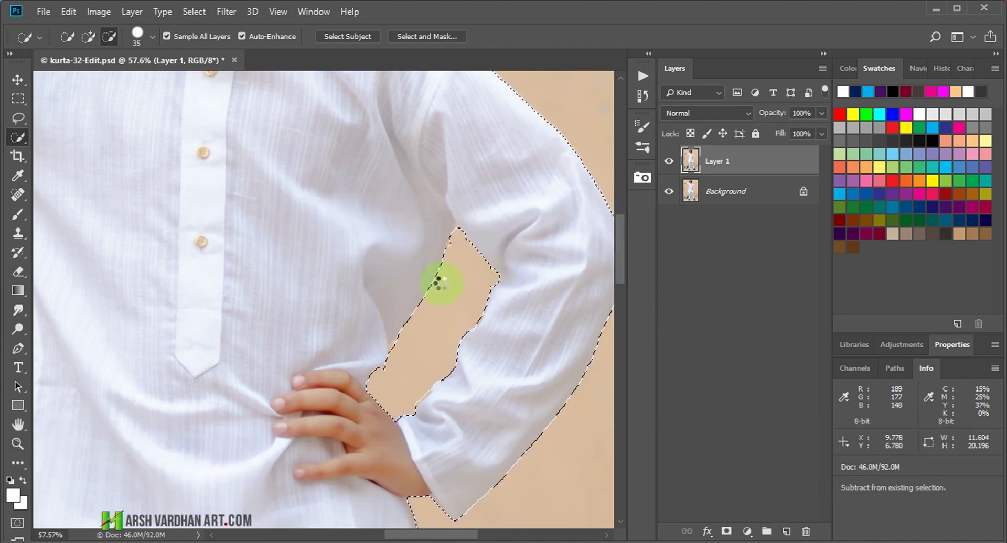
pyautogui.moveTo(443, 284)
pyautogui.mouseDown()
pyautogui.moveTo(387, 295)
pyautogui.moveTo(241, 295)
pyautogui.moveTo(269, 391)
pyautogui.mouseUp()
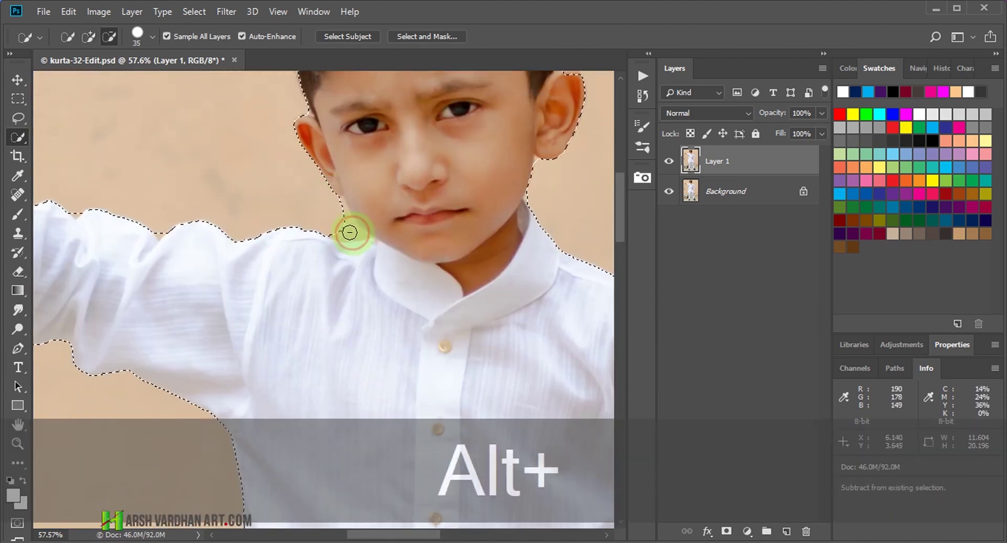
# Trim background near the ear and shoulder, and add the top of the right ear to the selection
pyautogui.moveTo(353, 234); pyautogui.dragTo(317, 214)
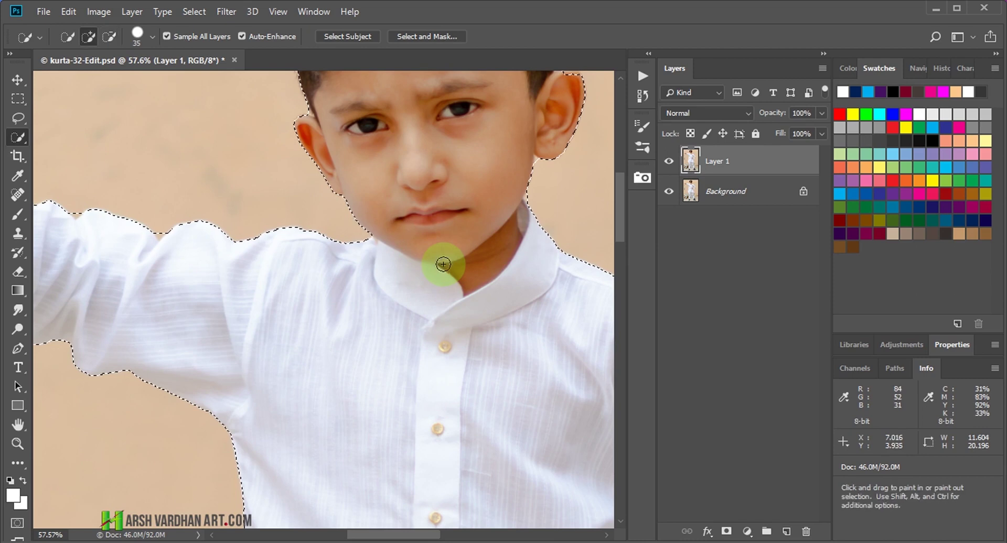
pyautogui.moveTo(443, 264)
pyautogui.mouseDown()
pyautogui.moveTo(450, 418)
pyautogui.moveTo(348, 382)
pyautogui.mouseUp()
pyautogui.moveTo(454, 290); pyautogui.dragTo(445, 288)
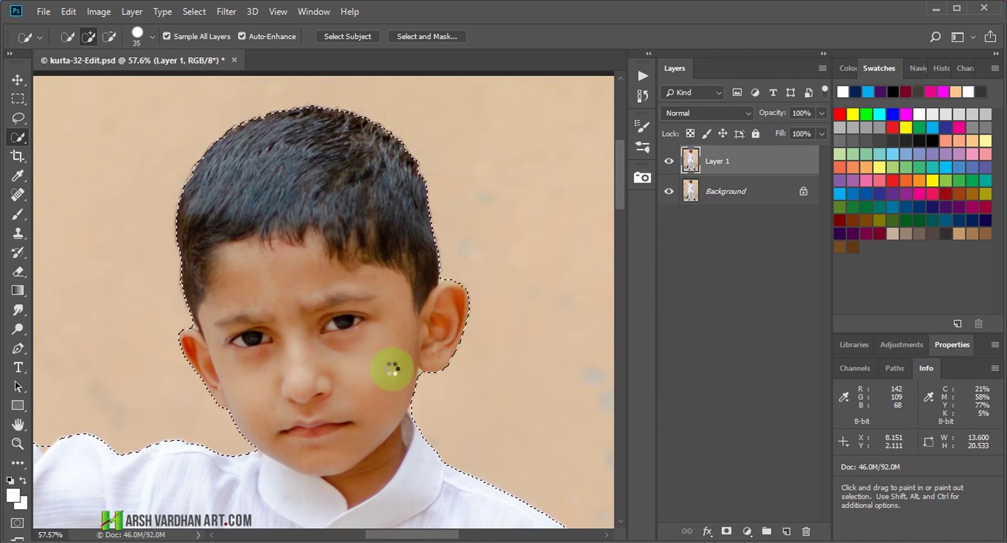
# Subtract background beside the jaw and reshape the selection around the ear lobe
pyautogui.moveTo(427, 377); pyautogui.dragTo(492, 404)
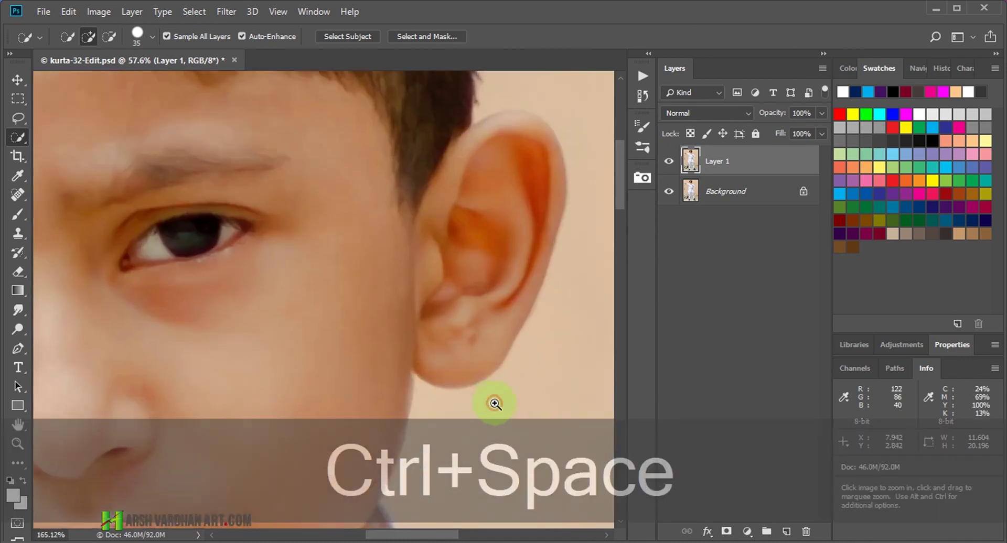
pyautogui.moveTo(460, 320); pyautogui.dragTo(423, 190)
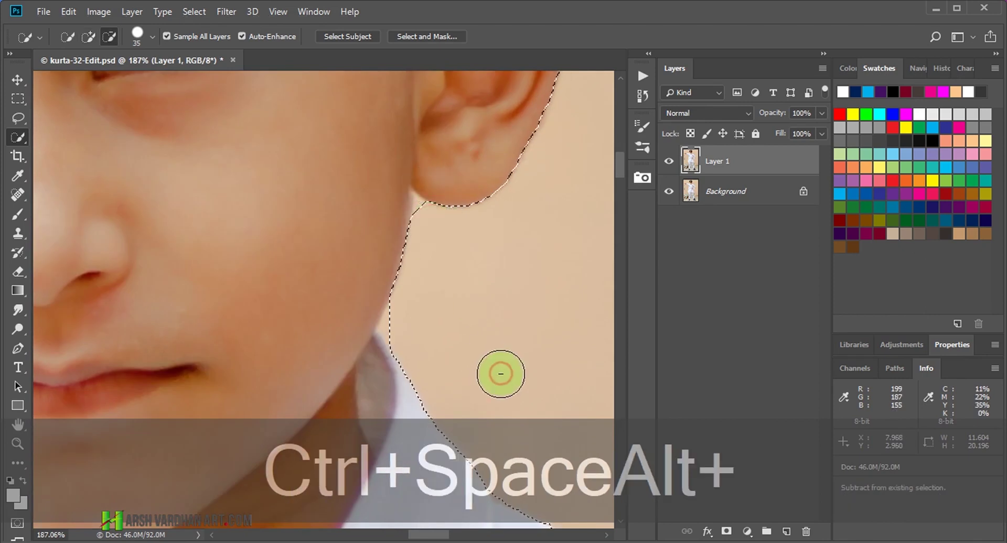
pyautogui.keyDown('alt'); pyautogui.click(486, 376); pyautogui.keyUp('alt')
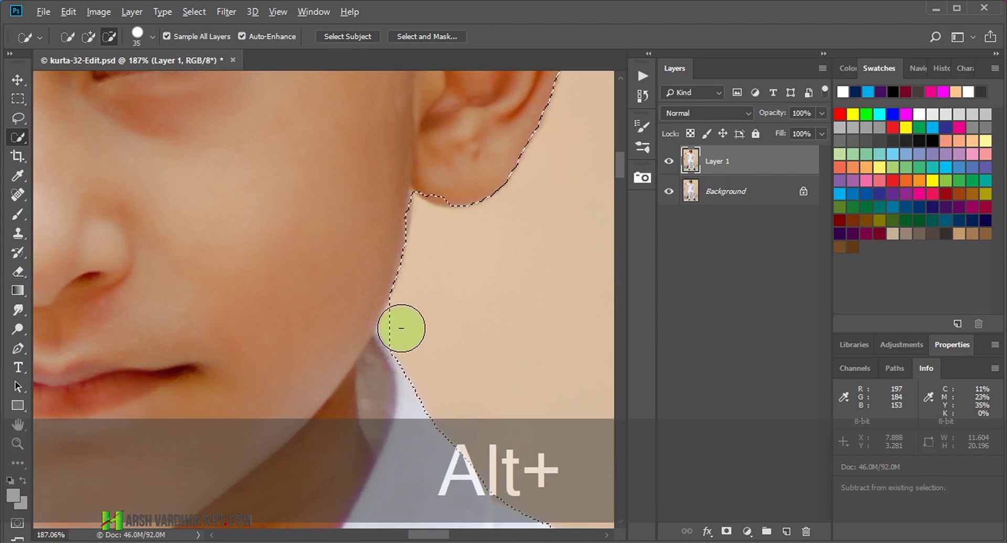
pyautogui.keyDown('alt'); pyautogui.click(446, 317); pyautogui.keyUp('alt')
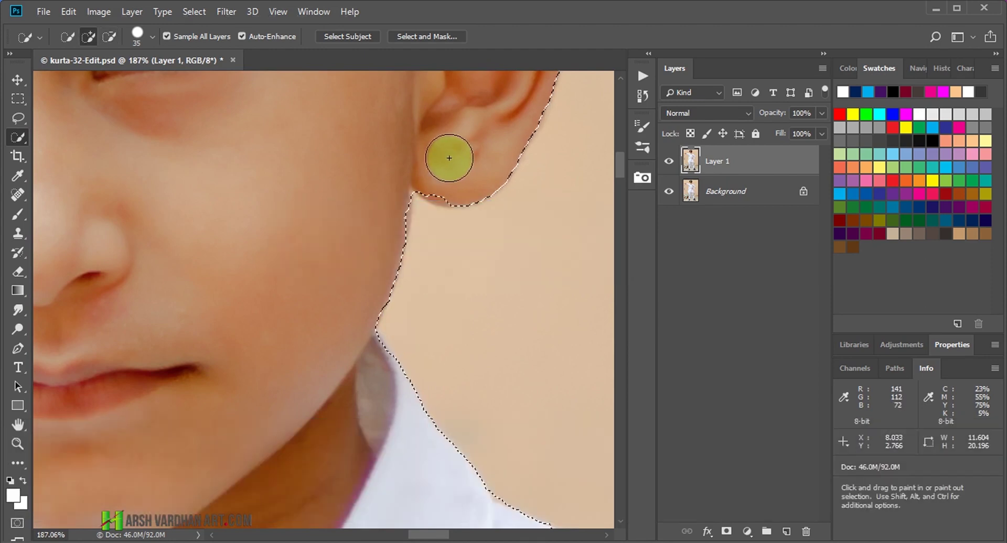
pyautogui.moveTo(449, 158); pyautogui.dragTo(443, 173)
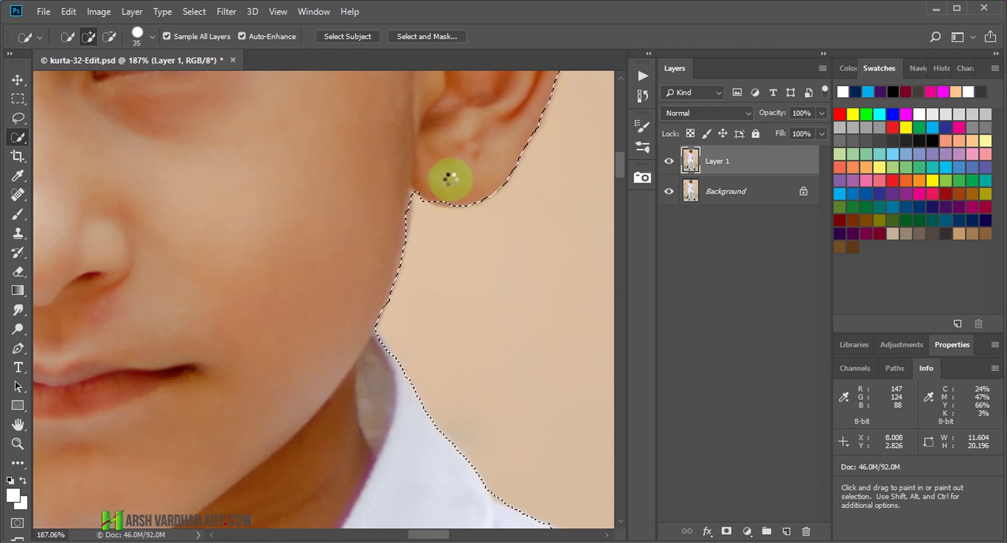
pyautogui.moveTo(447, 186); pyautogui.dragTo(461, 176)
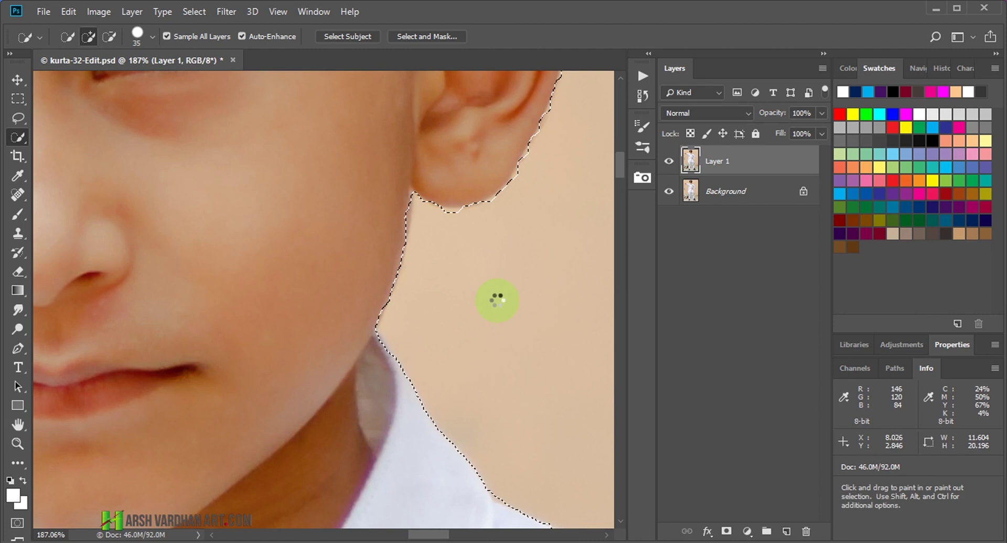
pyautogui.moveTo(497, 300); pyautogui.dragTo(331, 310)
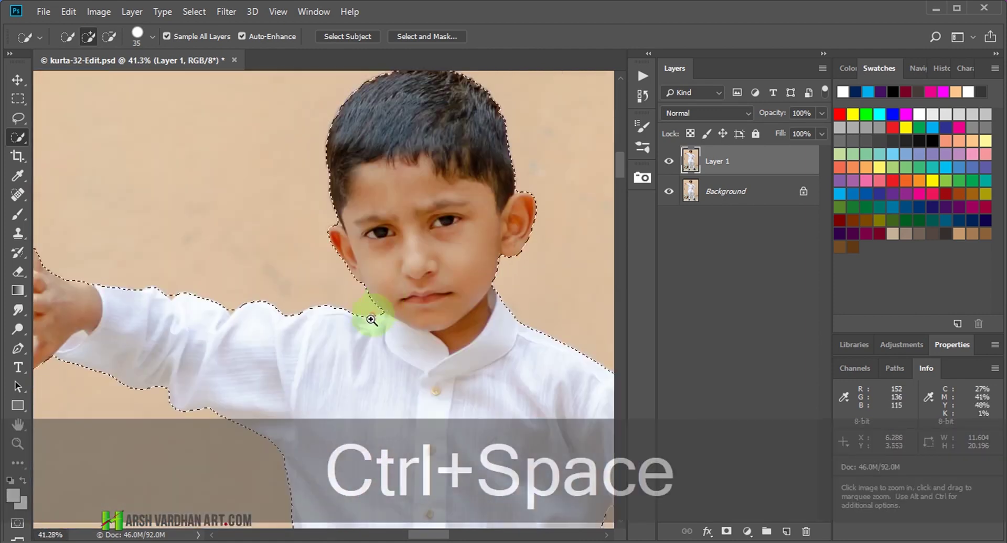
# Add the top fingers on the stick, using a Quick Selection brush shrunk to size 7
pyautogui.moveTo(191, 308); pyautogui.dragTo(423, 280)
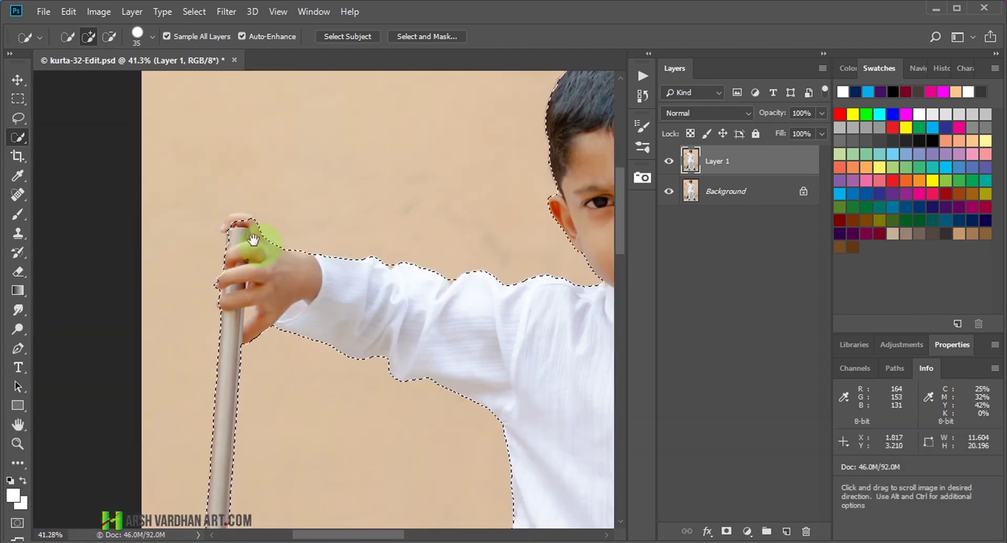
pyautogui.moveTo(225, 225); pyautogui.dragTo(310, 254)
pyautogui.moveTo(270, 213)
pyautogui.mouseDown()
pyautogui.moveTo(346, 205)
pyautogui.moveTo(245, 225)
pyautogui.moveTo(250, 232)
pyautogui.mouseUp()
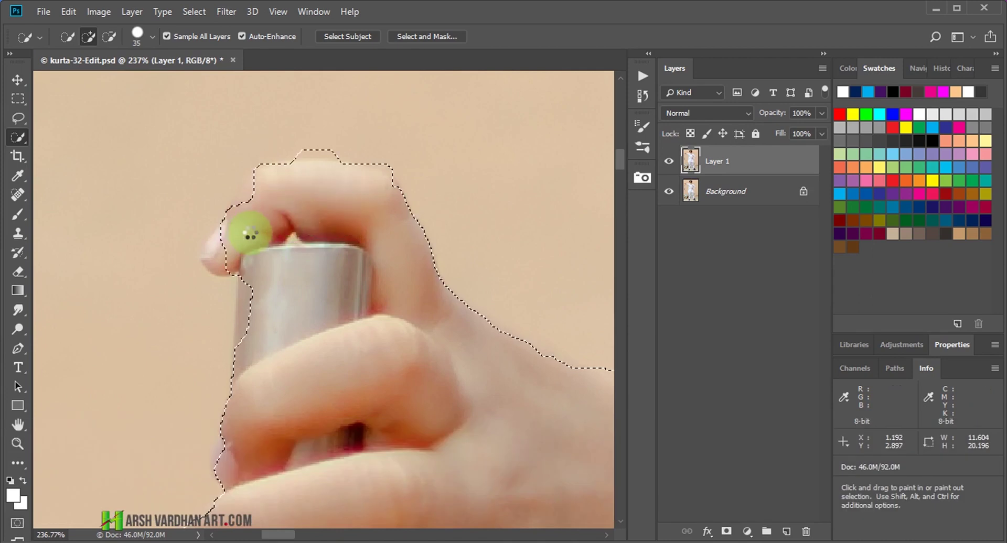
pyautogui.press('[')
pyautogui.press('[')
pyautogui.press('[')
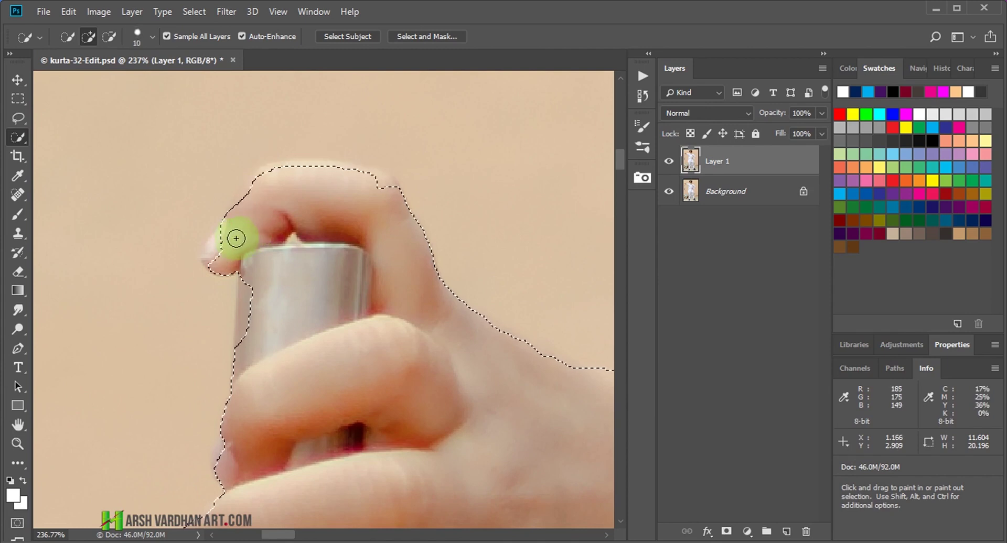
pyautogui.moveTo(249, 232)
pyautogui.mouseDown()
pyautogui.moveTo(218, 241)
pyautogui.moveTo(207, 261)
pyautogui.moveTo(291, 224)
pyautogui.moveTo(265, 287)
pyautogui.moveTo(247, 286)
pyautogui.moveTo(244, 337)
pyautogui.moveTo(298, 185)
pyautogui.mouseUp()
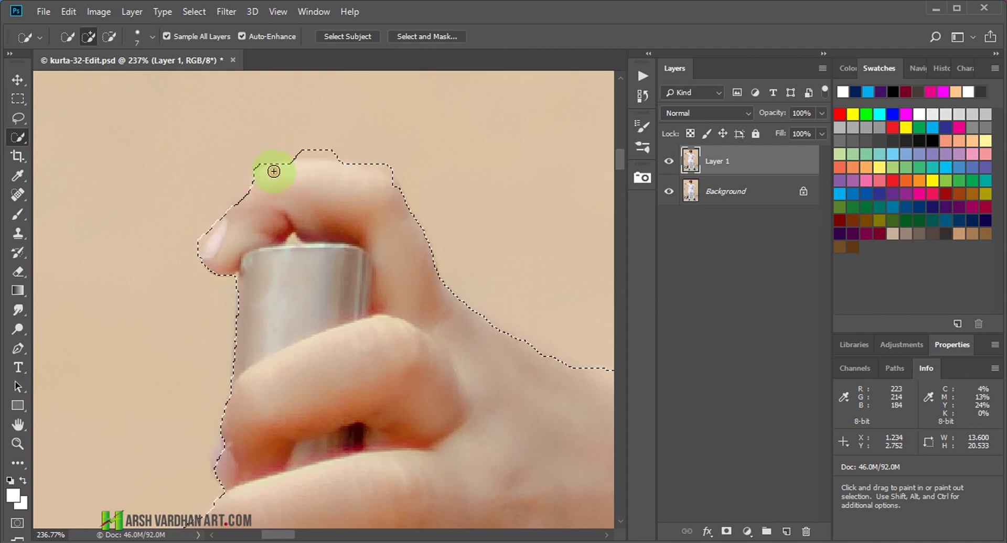
# With Auto-Enhance off, extend the selection around the knuckle and fingertip at the stick top
pyautogui.moveTo(327, 172); pyautogui.dragTo(371, 227)
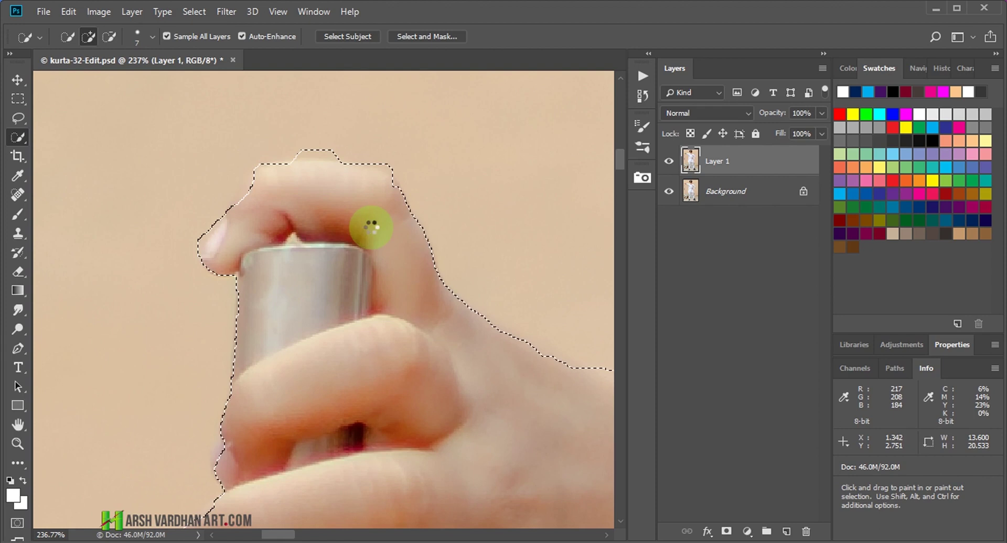
pyautogui.click(242, 36)
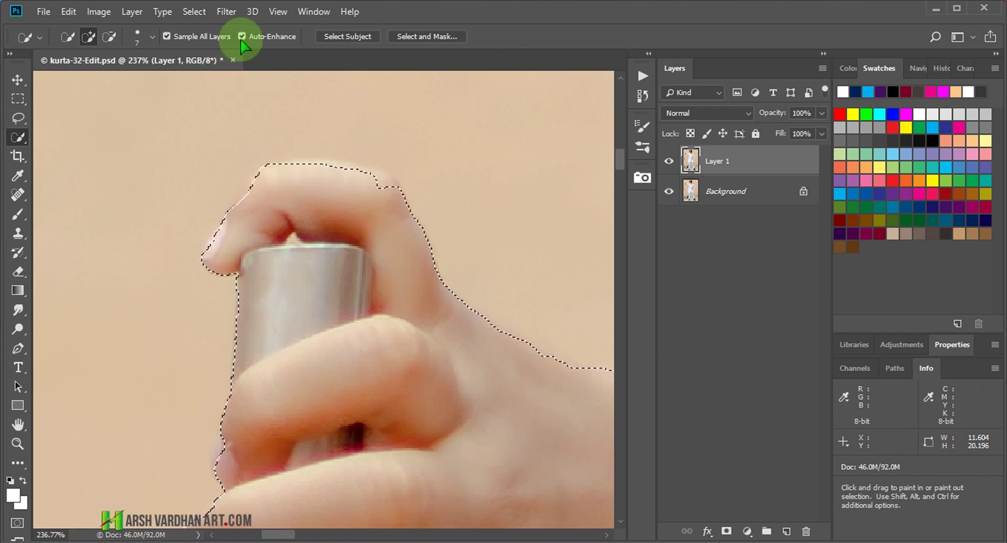
pyautogui.moveTo(332, 168)
pyautogui.mouseDown()
pyautogui.moveTo(395, 184)
pyautogui.moveTo(400, 311)
pyautogui.mouseUp()
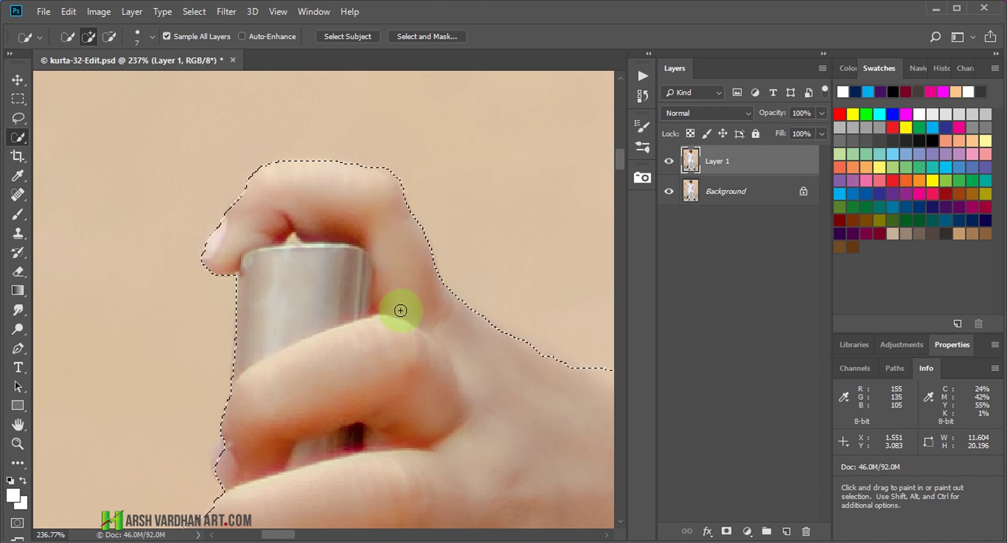
pyautogui.hotkey('ctrl', 'space')
pyautogui.moveTo(474, 173); pyautogui.dragTo(337, 198)
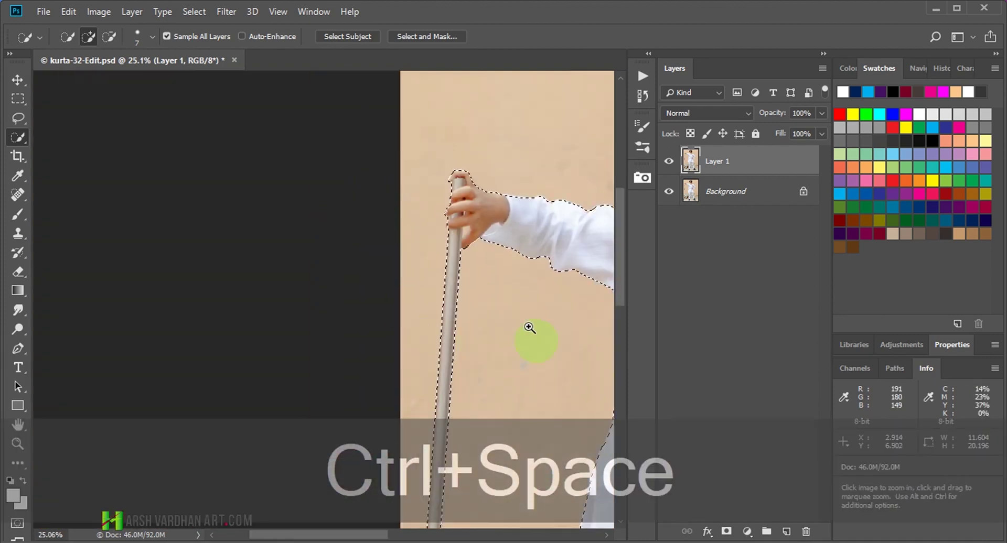
pyautogui.click(424, 37)
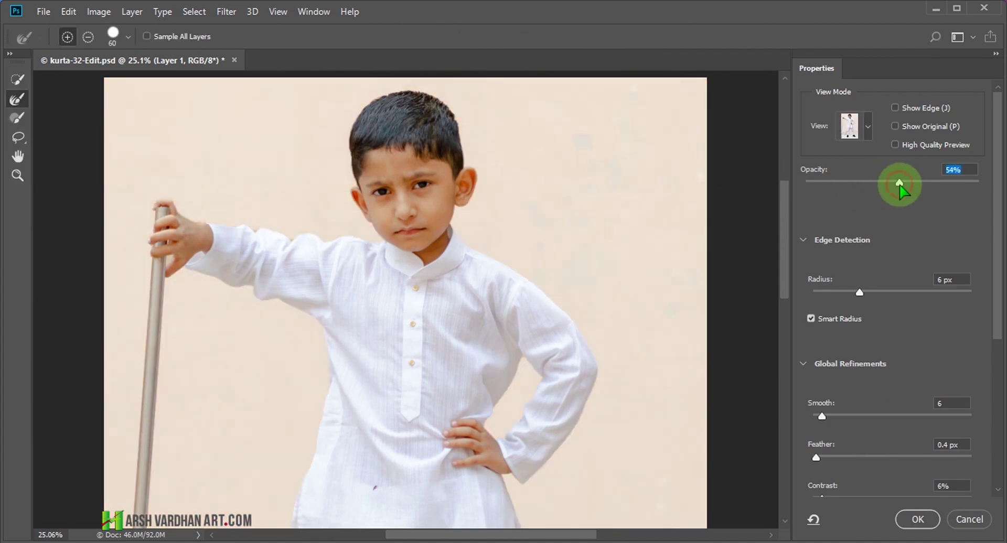
# Refine the cut-out On White at 100% opacity with Smart Radius, outputting a new layer with mask
pyautogui.moveTo(892, 182); pyautogui.dragTo(1000, 182)
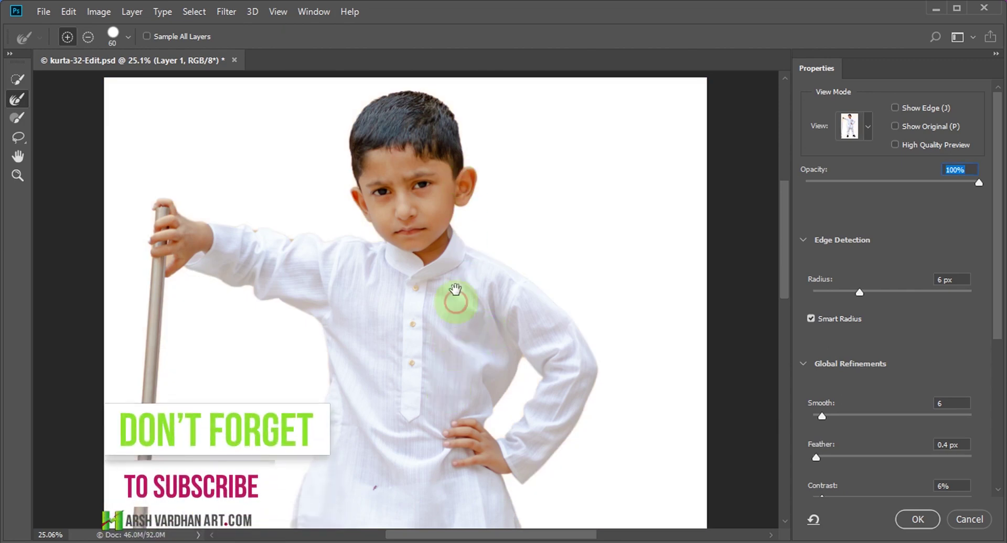
pyautogui.scroll(-3, 458, 299)
pyautogui.scroll(-1, 522, 321)
pyautogui.scroll(-2, 474, 299)
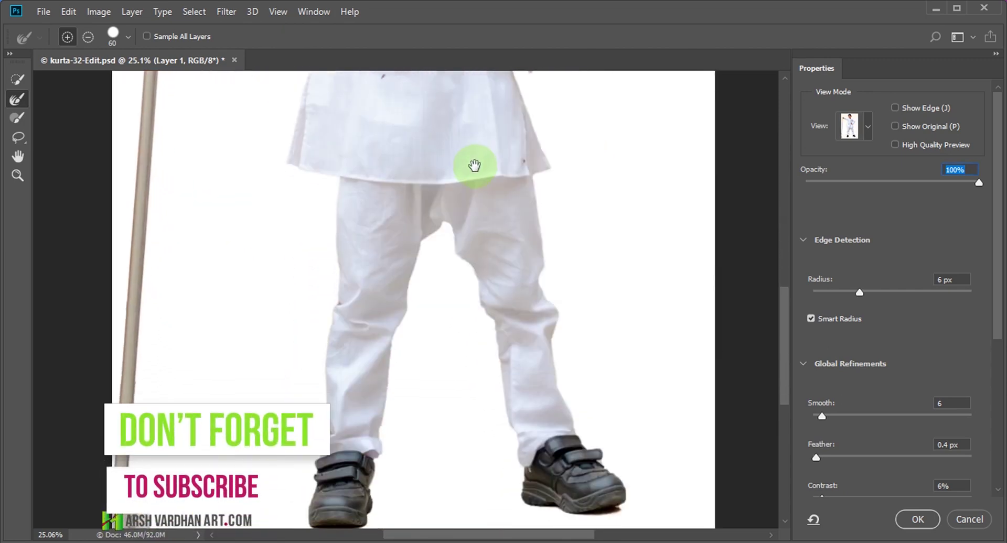
pyautogui.scroll(2, 473, 257)
pyautogui.scroll(2, 462, 438)
pyautogui.scroll(3, 456, 342)
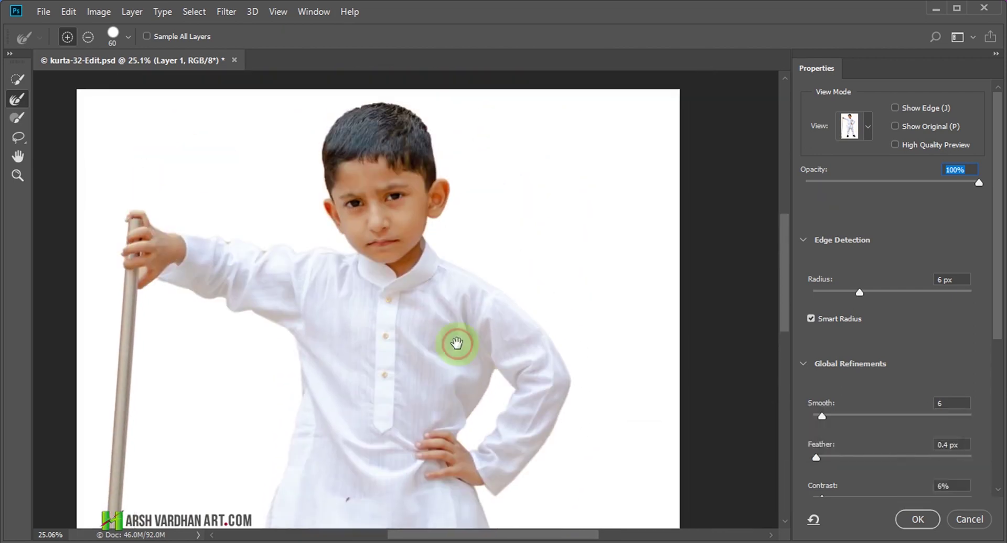
pyautogui.scroll(1, 429, 396)
pyautogui.click(916, 519)
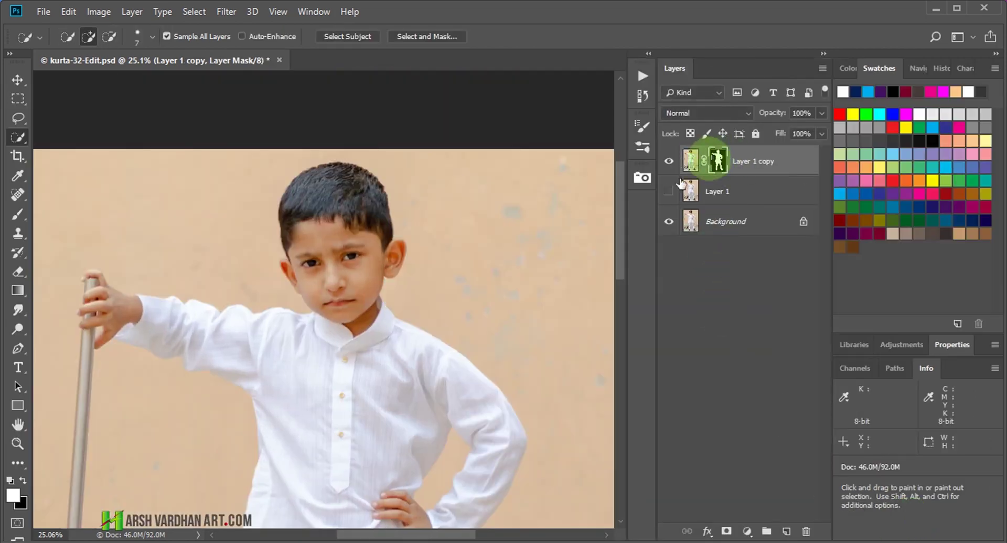
# Hide Layer 1 and Background to see the masked boy alone, then zoom in on the pink spot
pyautogui.hotkey('ctrl', 'space')
pyautogui.moveTo(428, 224)
pyautogui.mouseDown()
pyautogui.moveTo(338, 158)
pyautogui.moveTo(332, 326)
pyautogui.moveTo(349, 303)
pyautogui.mouseUp()
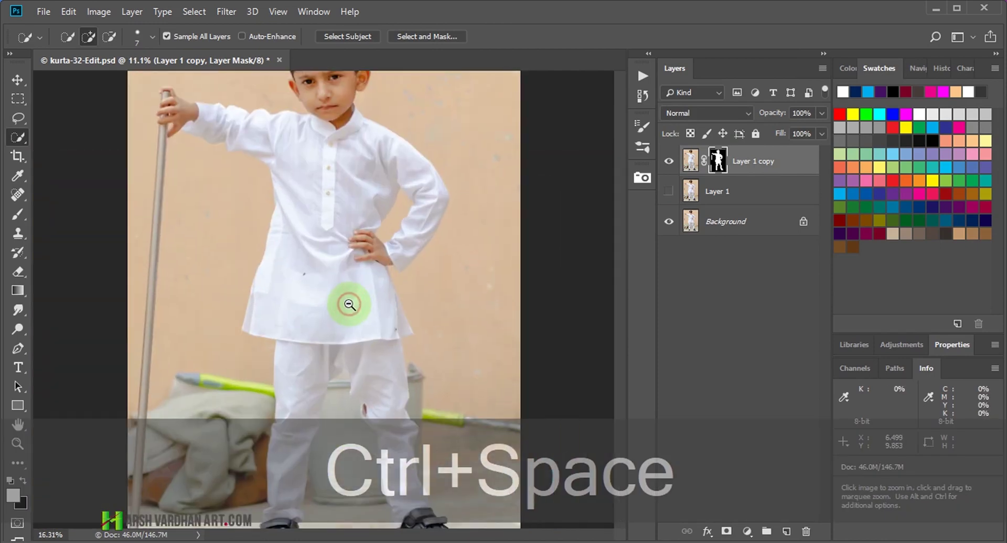
pyautogui.click(669, 162)
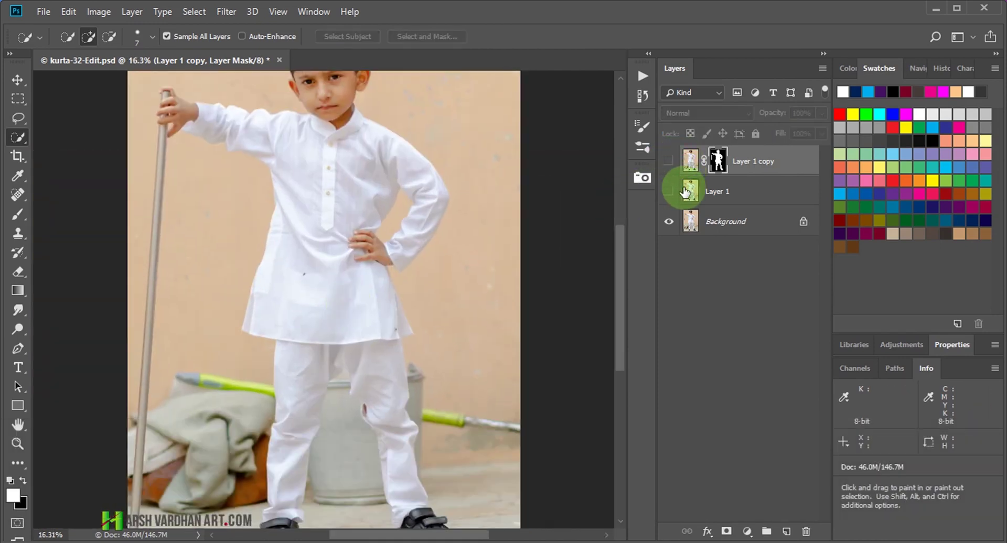
pyautogui.click(669, 221)
pyautogui.click(669, 161)
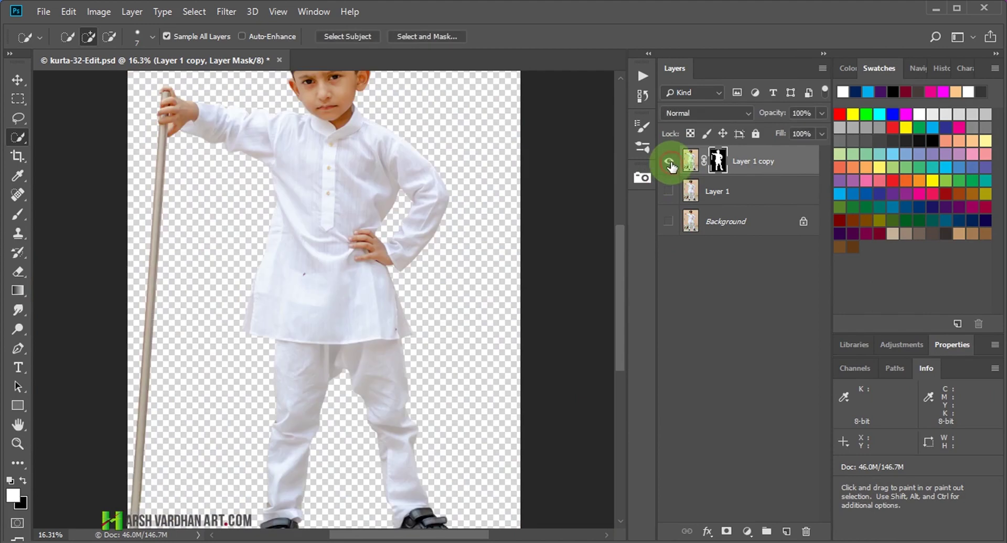
pyautogui.click(668, 162)
pyautogui.click(668, 162)
pyautogui.moveTo(492, 269); pyautogui.dragTo(472, 359)
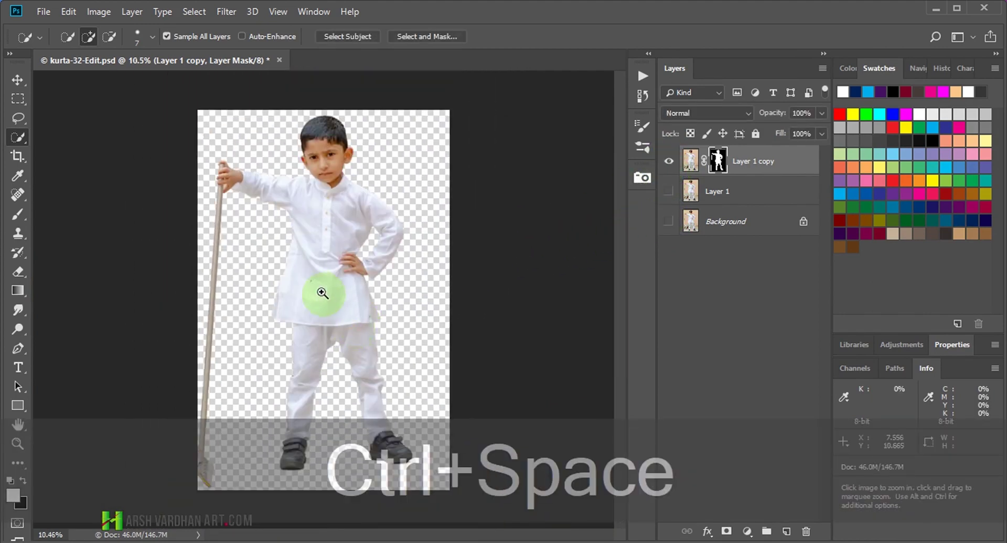
pyautogui.moveTo(317, 254)
pyautogui.mouseDown()
pyautogui.moveTo(315, 288)
pyautogui.moveTo(337, 281)
pyautogui.mouseUp()
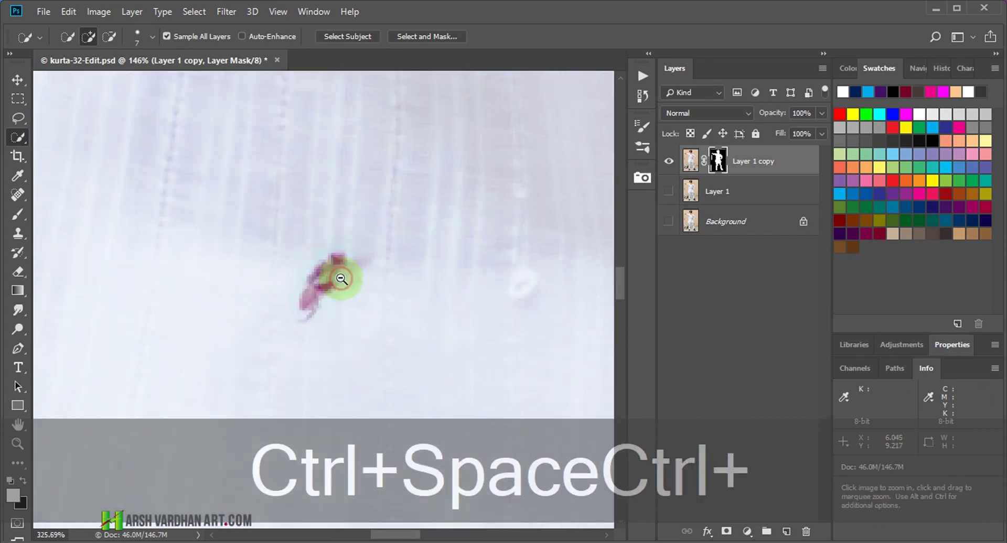
# Heal the pink stain and a nearby blemish on the kurta, then save kurta-32-Edit.psd
pyautogui.click(691, 161)
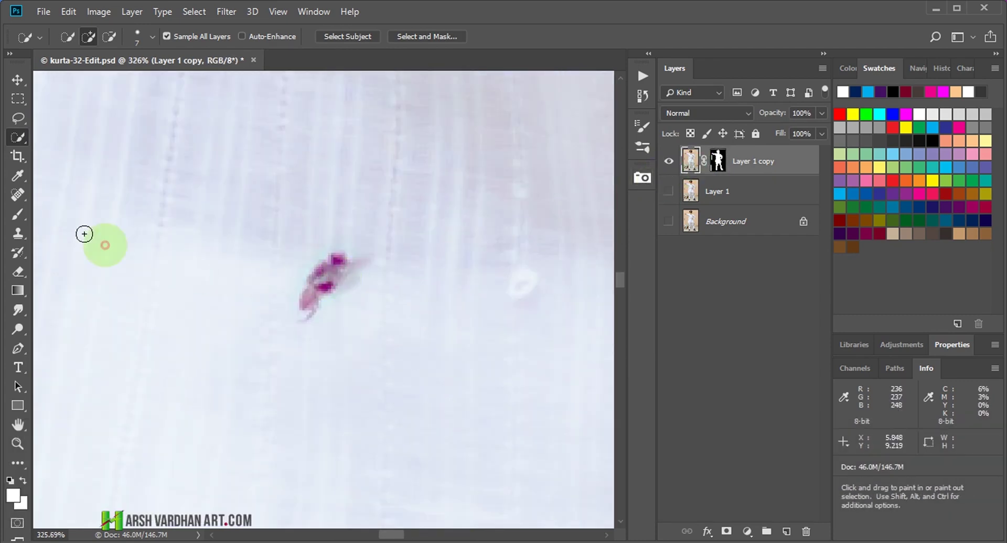
pyautogui.click(17, 194)
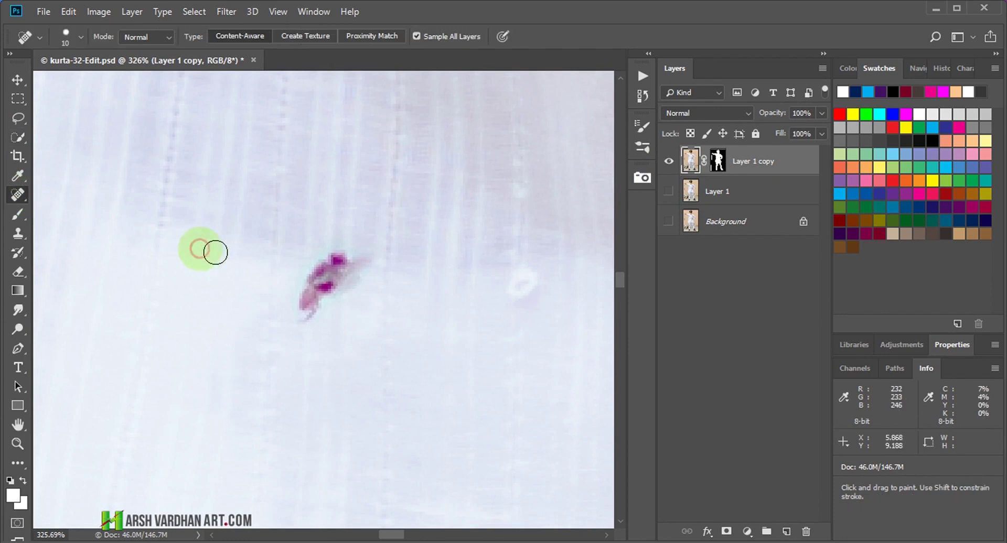
pyautogui.moveTo(334, 255); pyautogui.dragTo(361, 270)
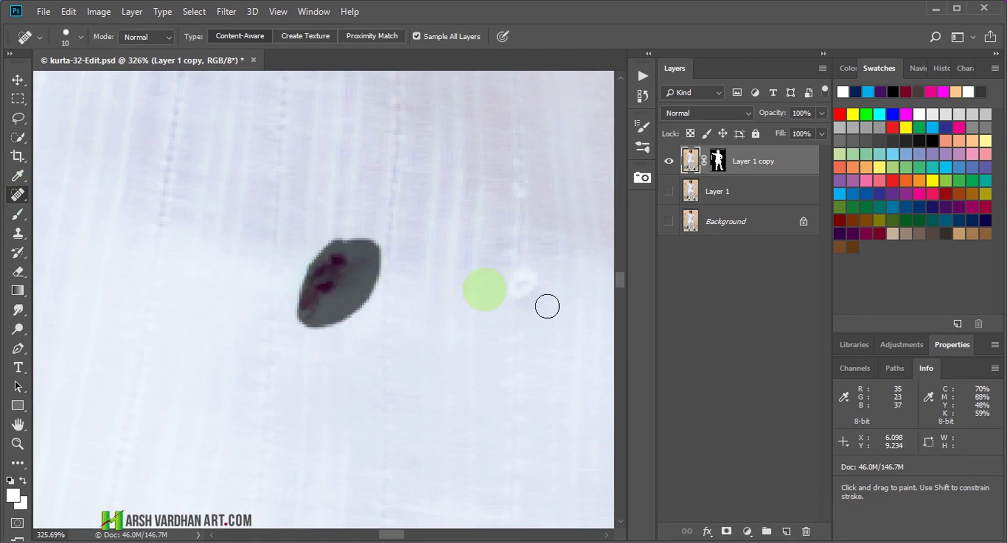
pyautogui.moveTo(294, 278); pyautogui.dragTo(295, 336)
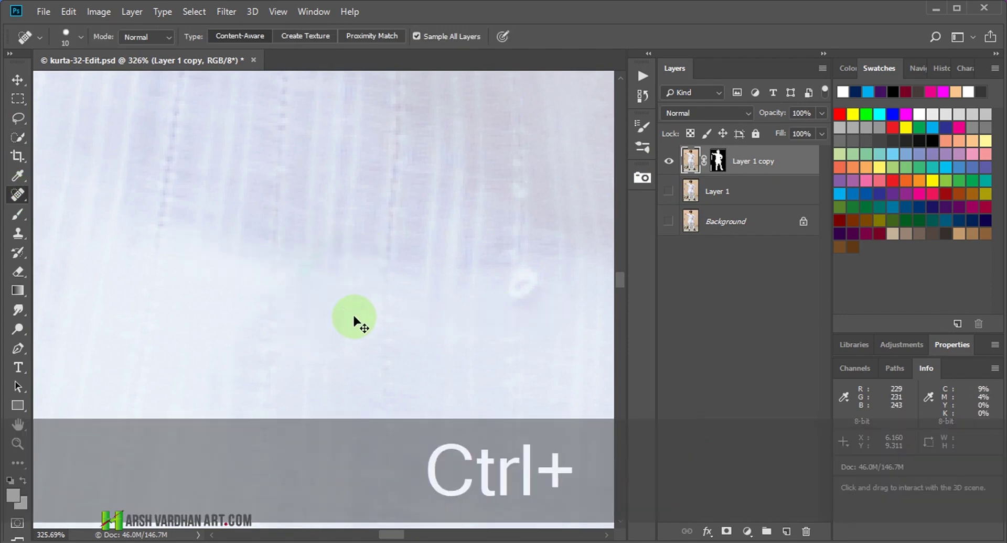
pyautogui.hotkey('ctrl', '0')
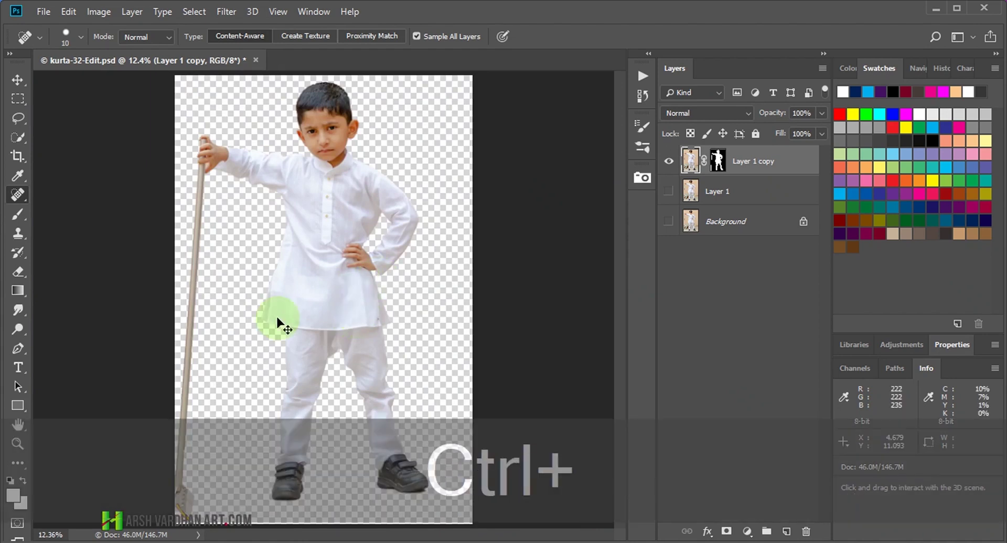
pyautogui.hotkey('ctrl', 's')
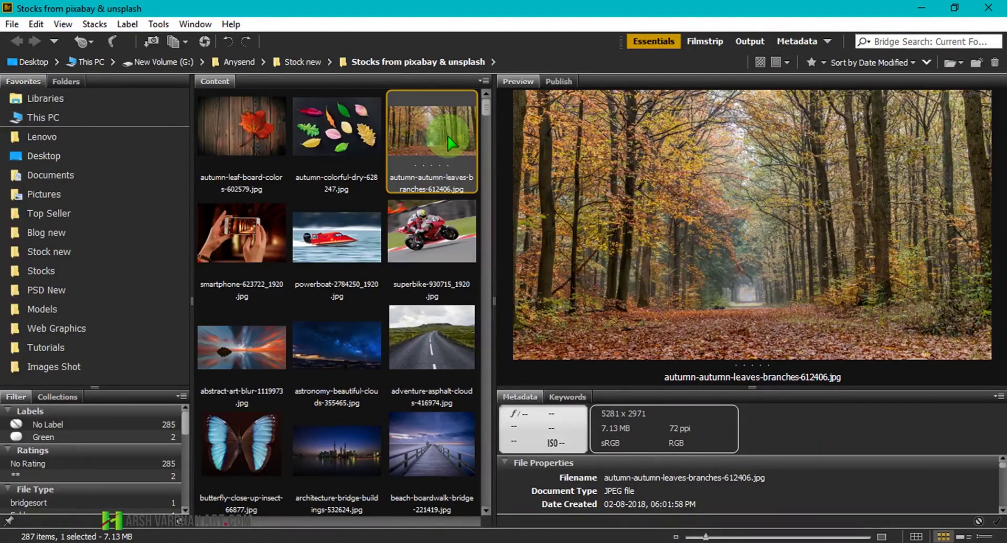
# Place the autumn forest photo scaled to fill the canvas, beneath the Layer 1 copy boy
pyautogui.moveTo(450, 143)
pyautogui.mouseDown()
pyautogui.moveTo(345, 516)
pyautogui.moveTo(335, 165)
pyautogui.mouseUp()
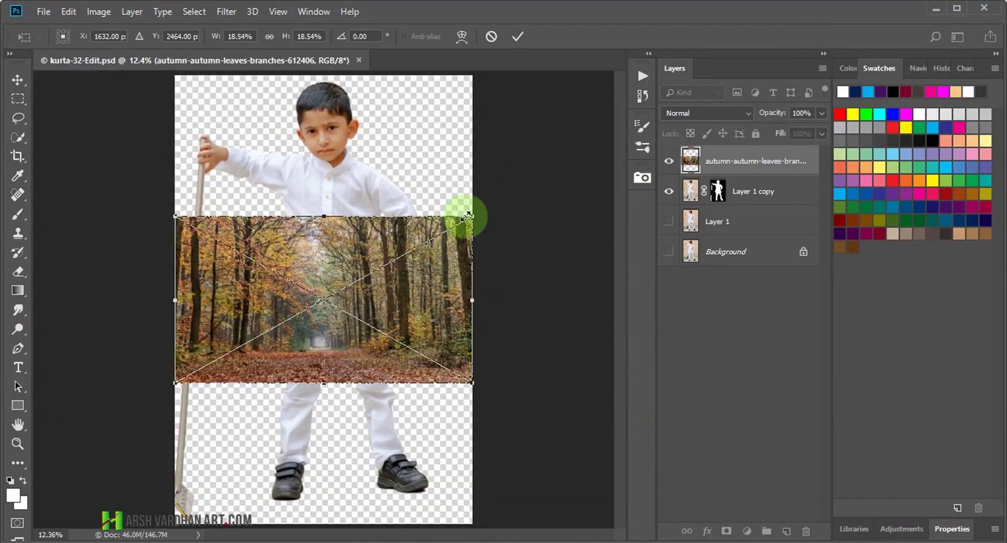
pyautogui.moveTo(472, 216); pyautogui.dragTo(767, 153)
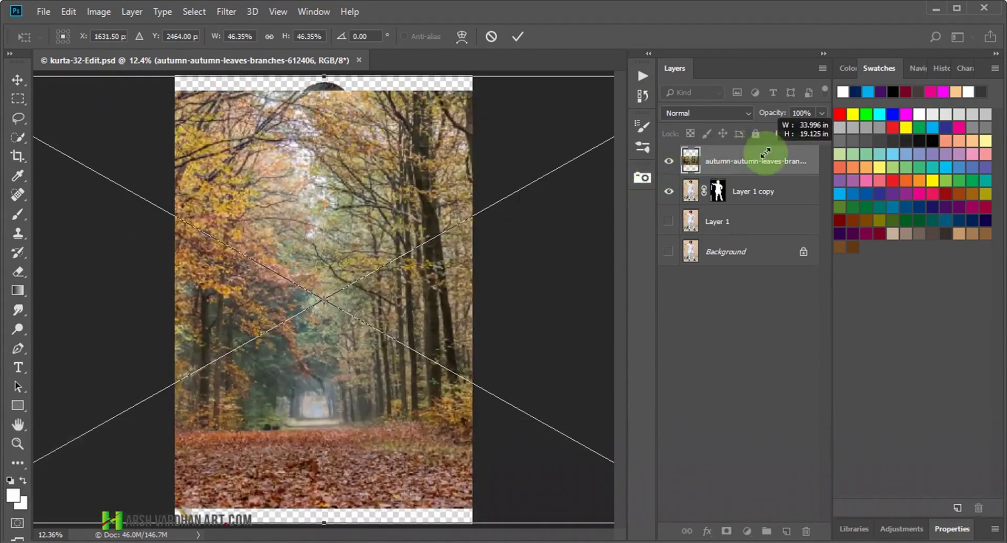
pyautogui.moveTo(766, 153); pyautogui.dragTo(774, 152)
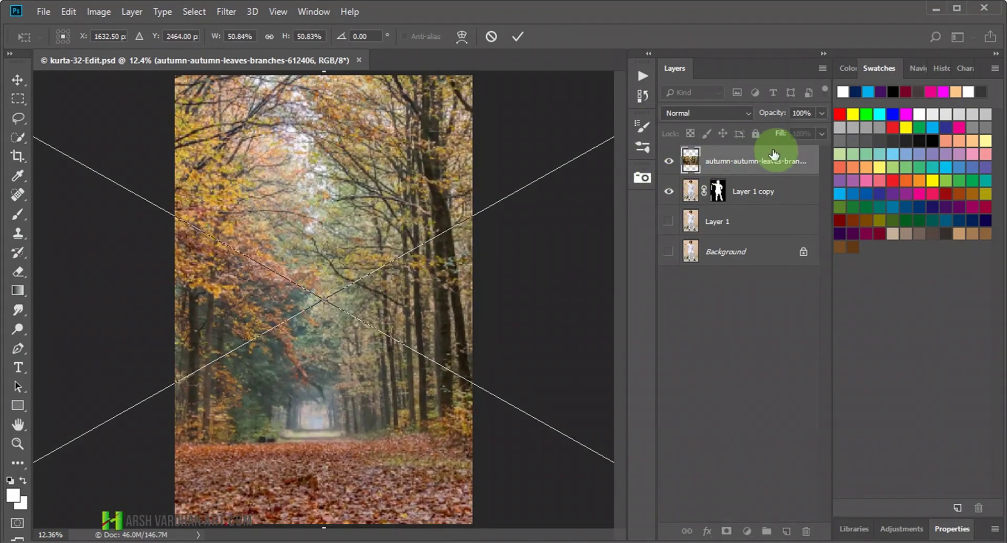
pyautogui.press('j')
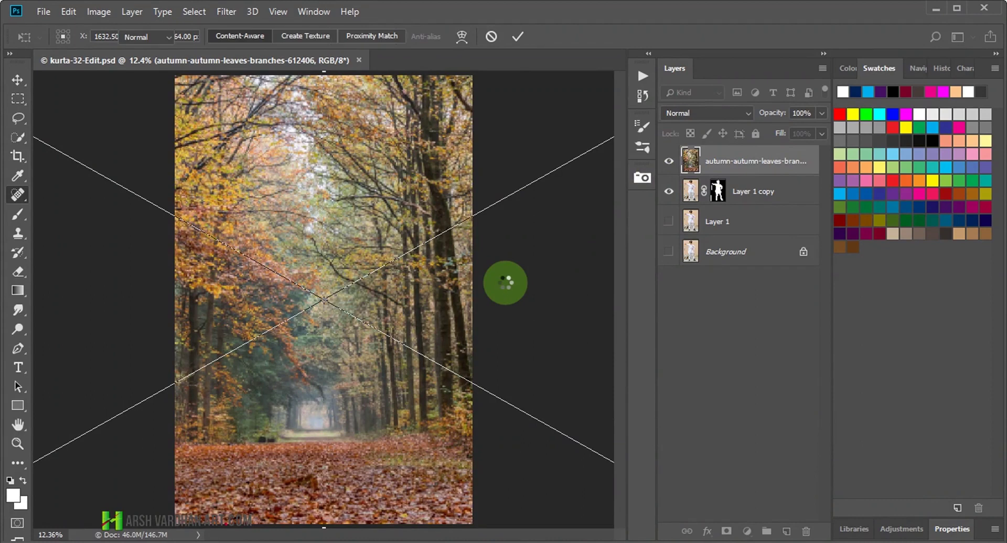
pyautogui.moveTo(690, 163)
pyautogui.mouseDown()
pyautogui.moveTo(694, 212)
pyautogui.moveTo(729, 213)
pyautogui.mouseUp()
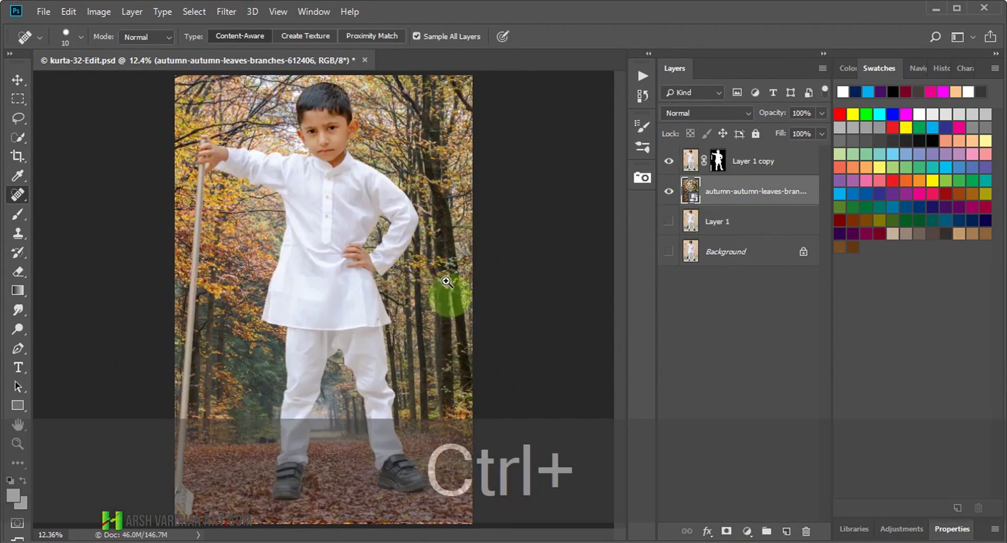
pyautogui.moveTo(445, 216); pyautogui.dragTo(407, 233)
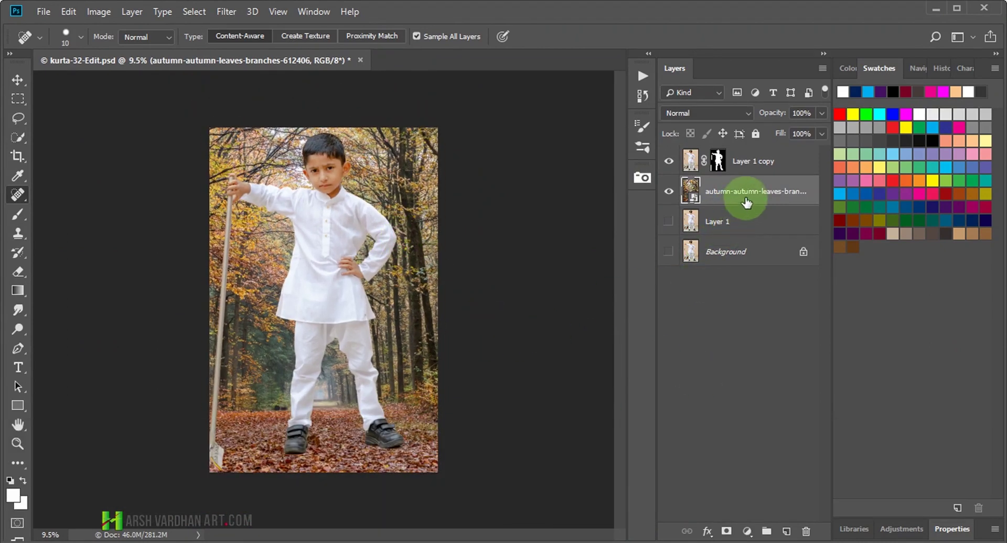
# Convert Layer 1 copy to a smart object named 'Boy' and save the document
pyautogui.click(779, 166)
pyautogui.rightClick(780, 167)
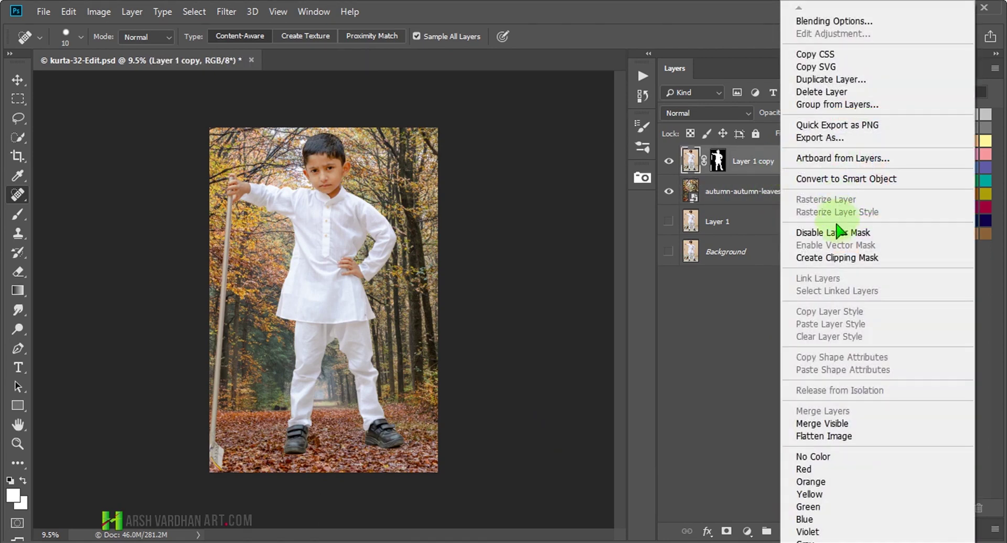
pyautogui.click(837, 179)
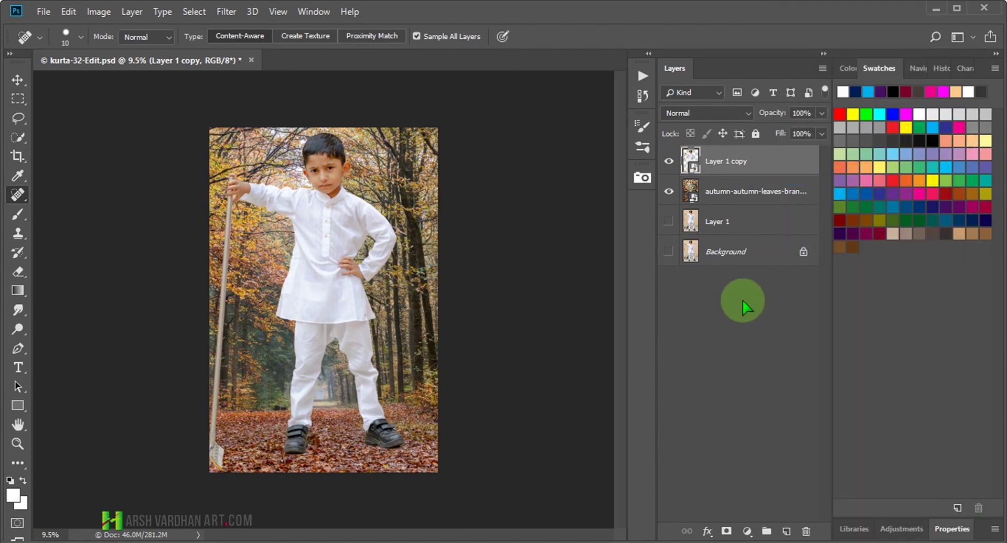
pyautogui.click(733, 164)
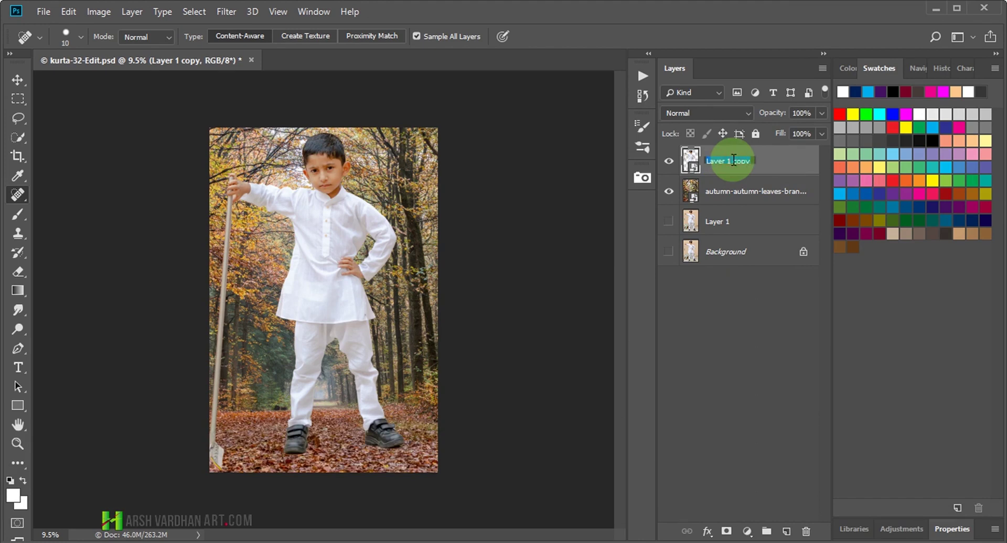
pyautogui.write('Boy')
pyautogui.press('Return')
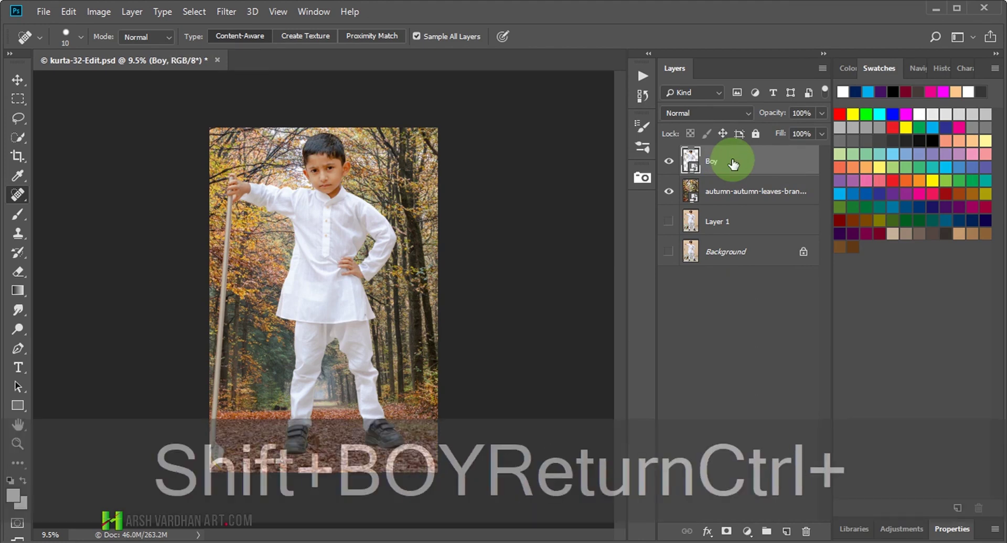
pyautogui.hotkey('ctrl', 's')
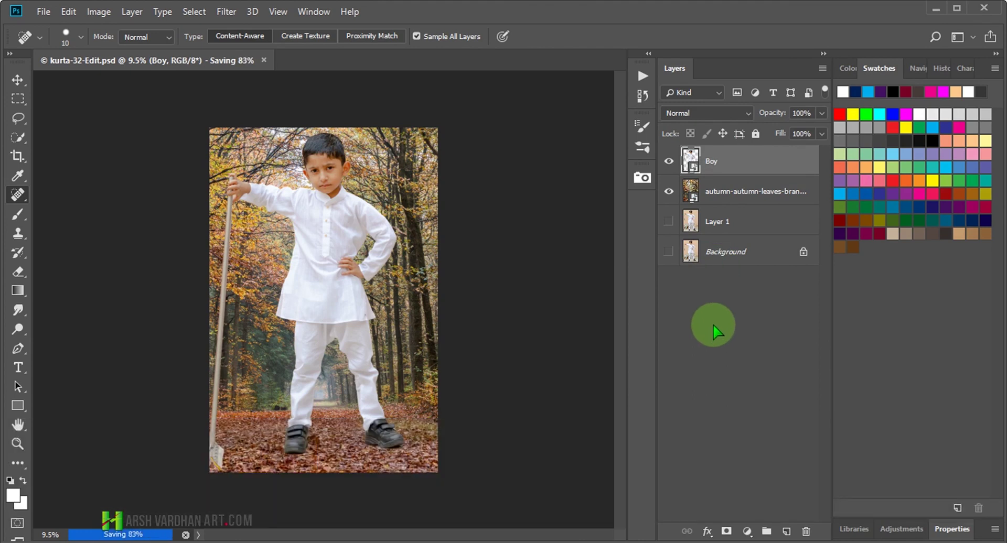
# Scale the boy to about 58% and move him down onto the forest path
pyautogui.hotkey('ctrl', 't')
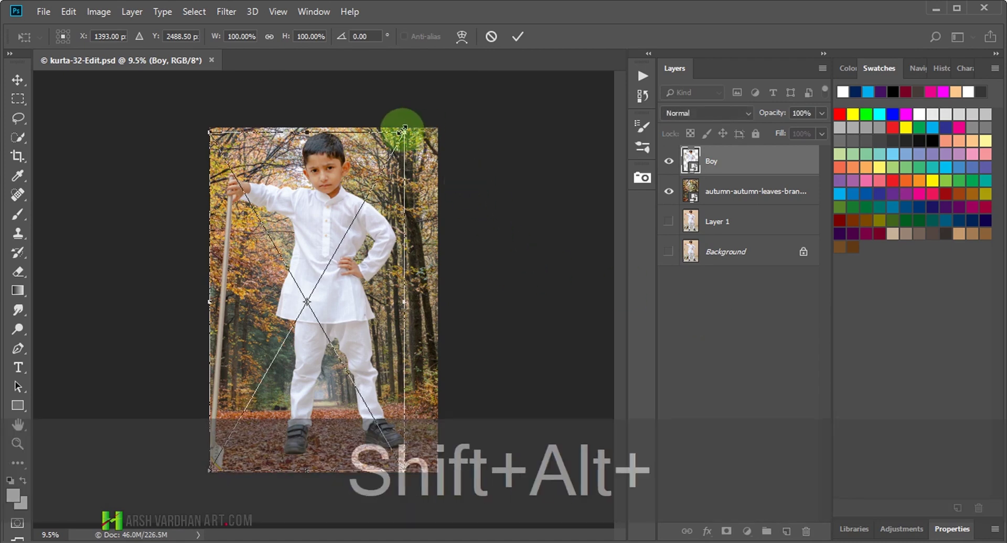
pyautogui.moveTo(404, 132); pyautogui.dragTo(376, 209)
pyautogui.moveTo(353, 292); pyautogui.dragTo(359, 341)
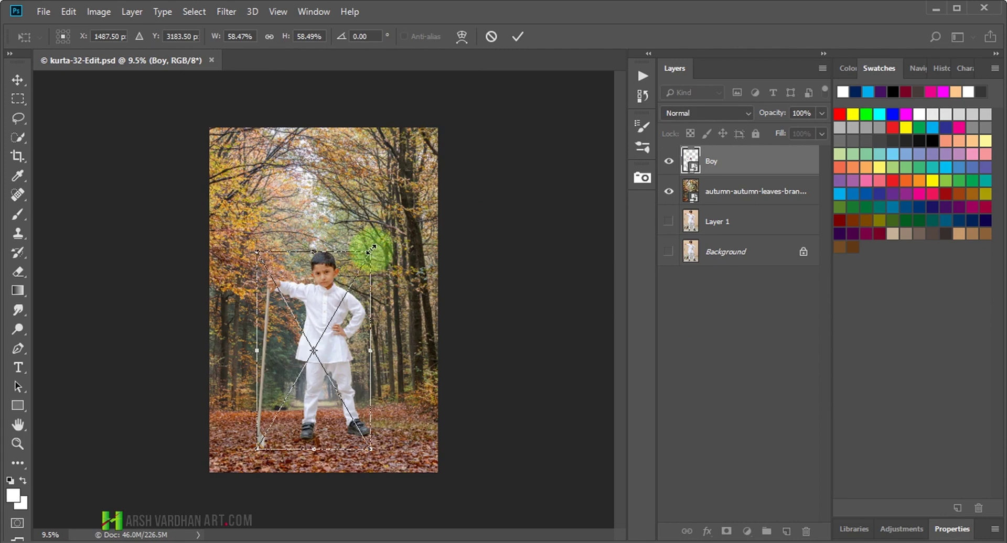
pyautogui.press('Return')
pyautogui.press('j')
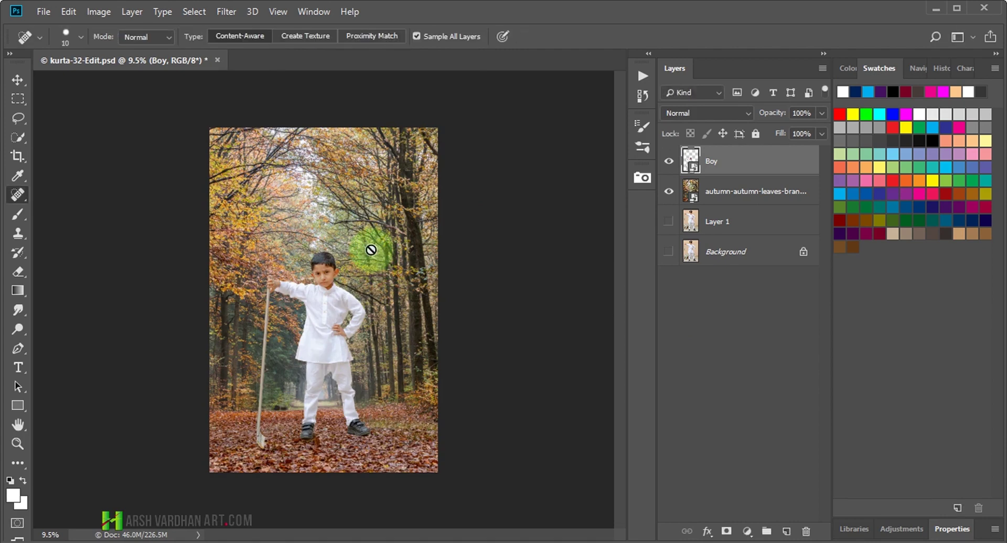
pyautogui.hotkey('ctrl', 'space')
pyautogui.moveTo(376, 383)
pyautogui.mouseDown()
pyautogui.moveTo(402, 366)
pyautogui.moveTo(407, 216)
pyautogui.moveTo(448, 288)
pyautogui.moveTo(424, 295)
pyautogui.moveTo(398, 337)
pyautogui.mouseUp()
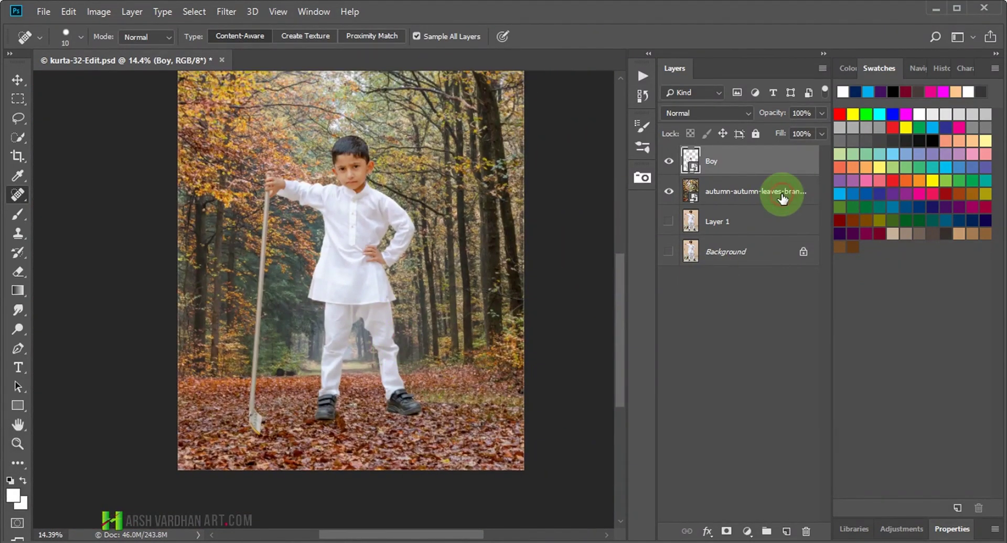
# Rasterize the forest layer and save the document
pyautogui.rightClick(782, 197)
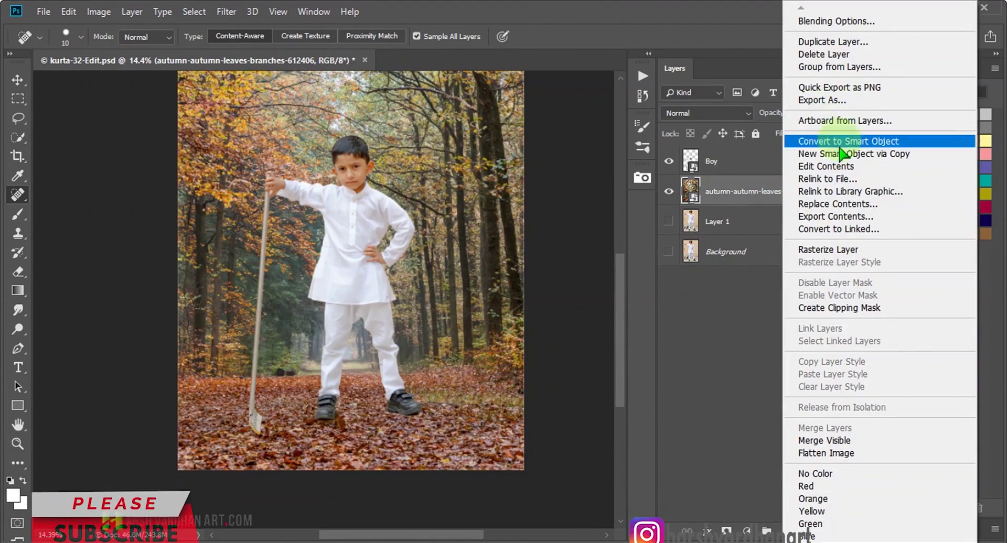
pyautogui.click(820, 250)
pyautogui.hotkey('ctrl', 's')
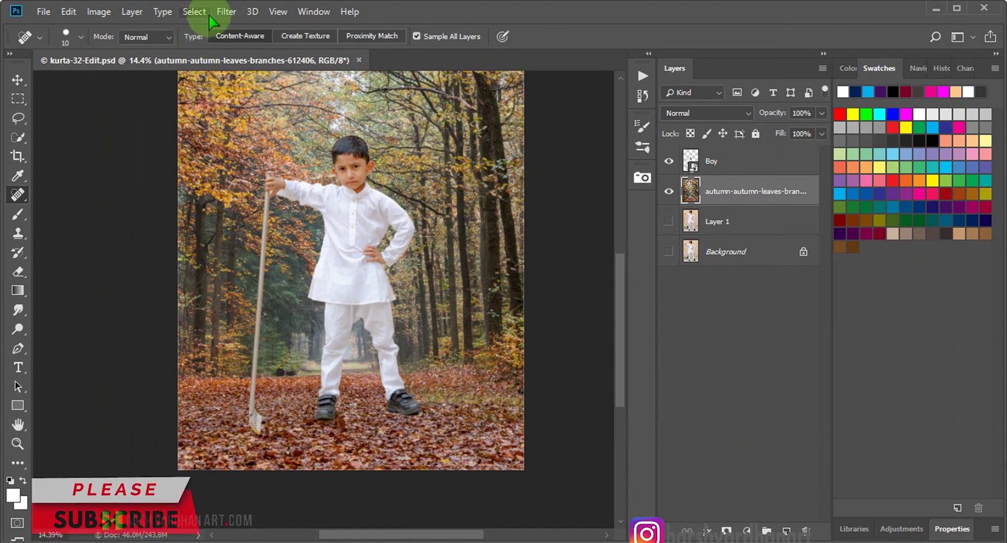
# Add a Tilt-Shift blur focused at the boy's feet, with 88 px blur and 41% Light Bokeh
pyautogui.click(226, 11)
pyautogui.moveTo(249, 193)
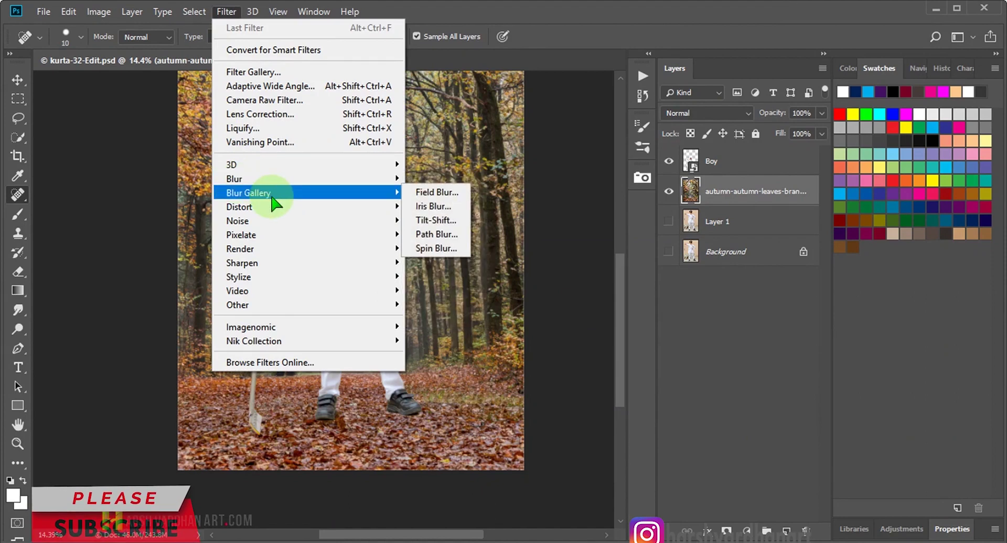
pyautogui.click(443, 220)
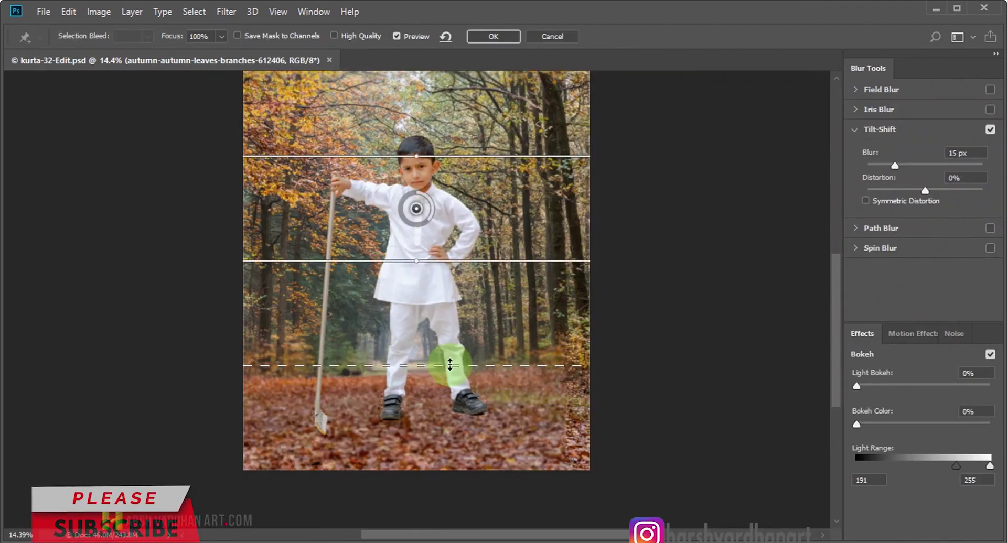
pyautogui.click(408, 418)
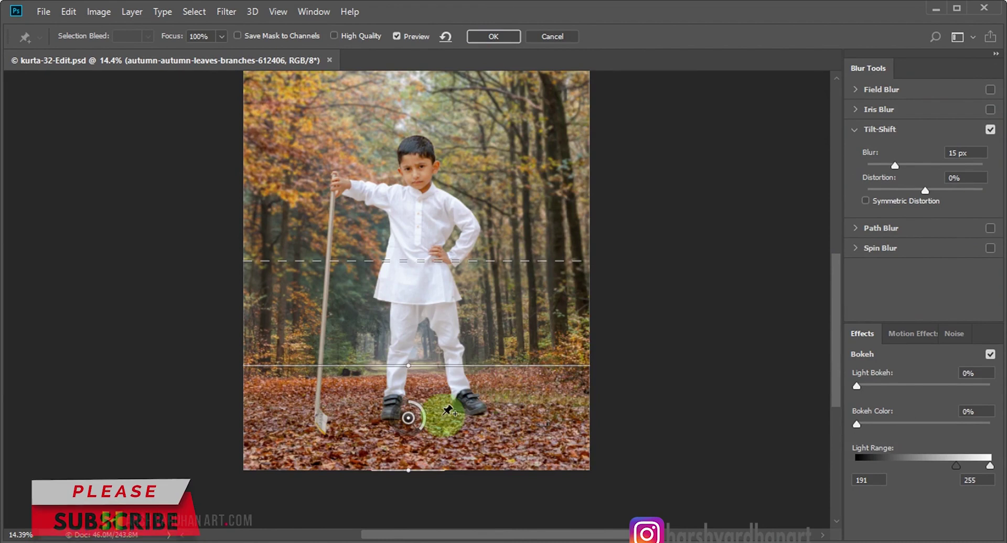
pyautogui.moveTo(461, 299); pyautogui.dragTo(463, 298)
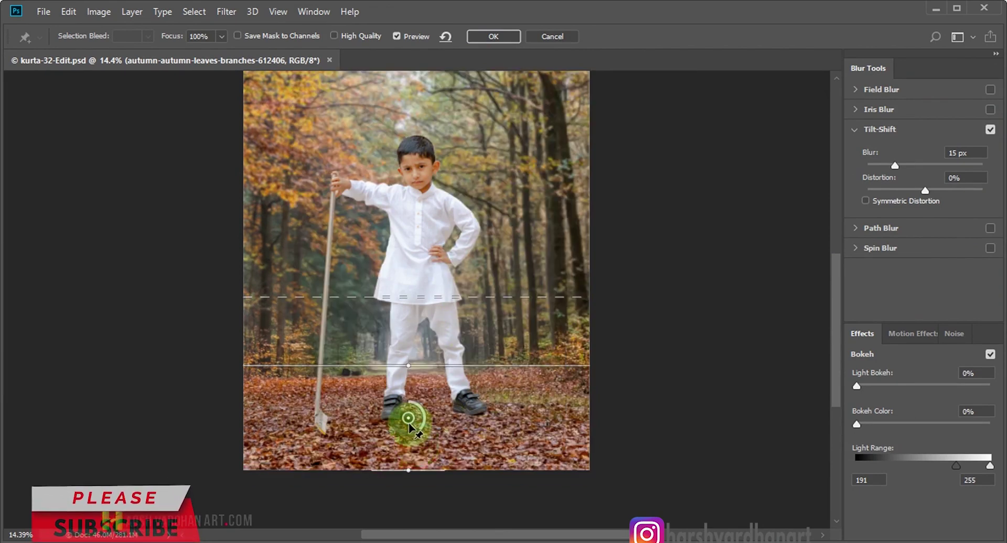
pyautogui.moveTo(410, 426); pyautogui.dragTo(414, 438)
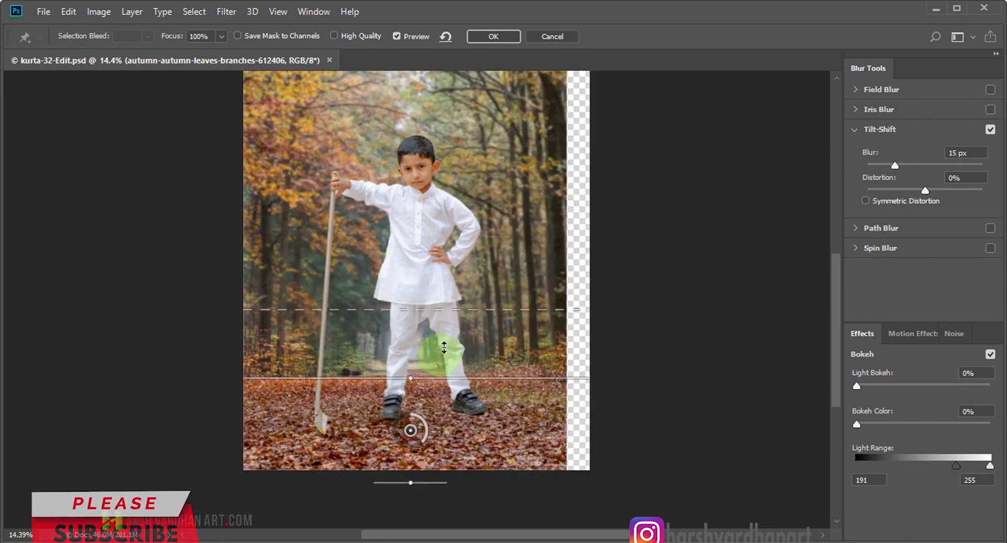
pyautogui.moveTo(450, 315); pyautogui.dragTo(449, 338)
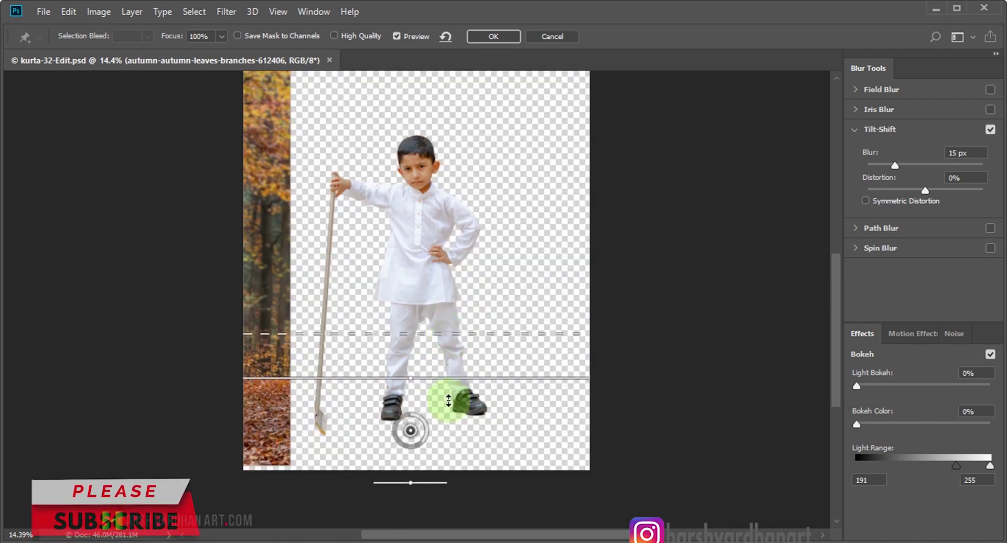
pyautogui.moveTo(458, 384); pyautogui.dragTo(458, 390)
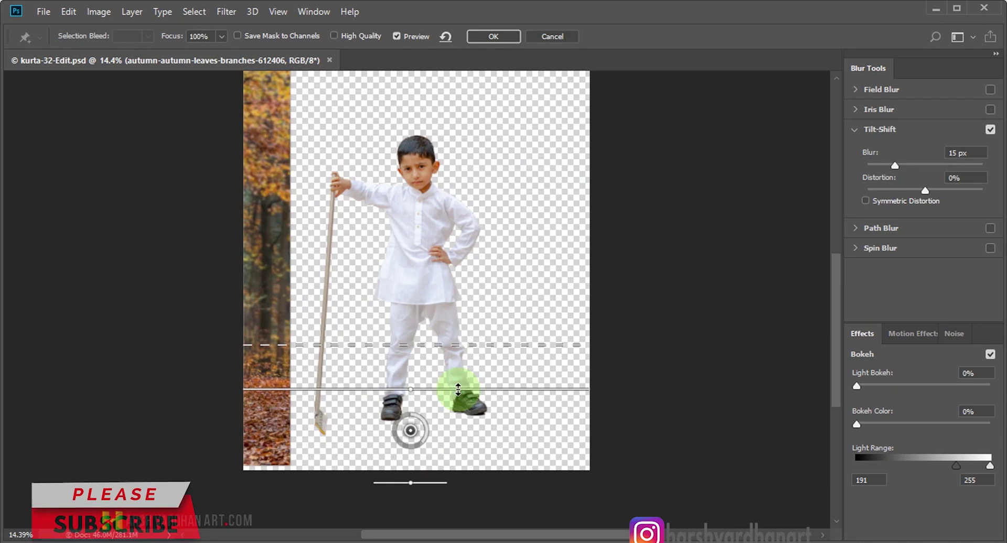
pyautogui.moveTo(895, 165); pyautogui.dragTo(912, 166)
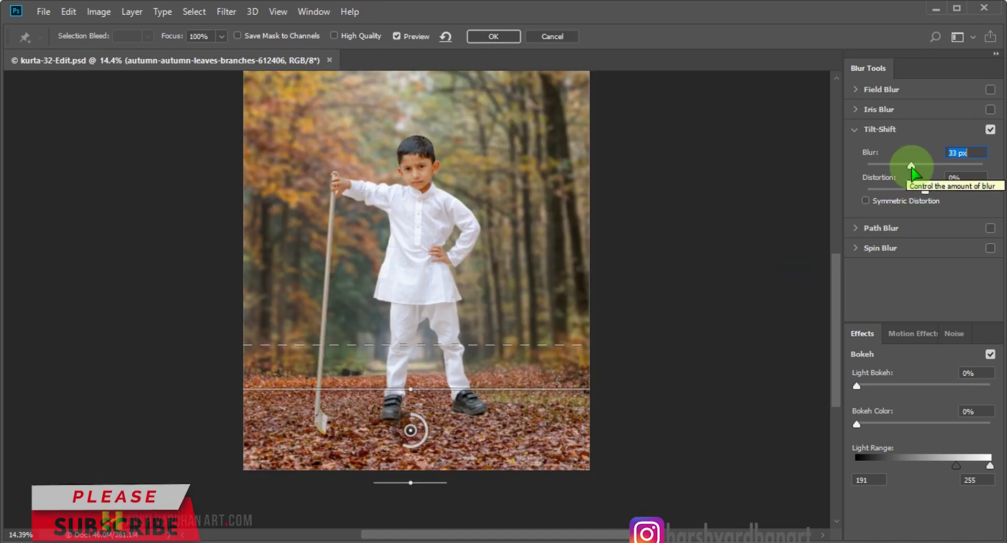
pyautogui.moveTo(913, 167); pyautogui.dragTo(931, 166)
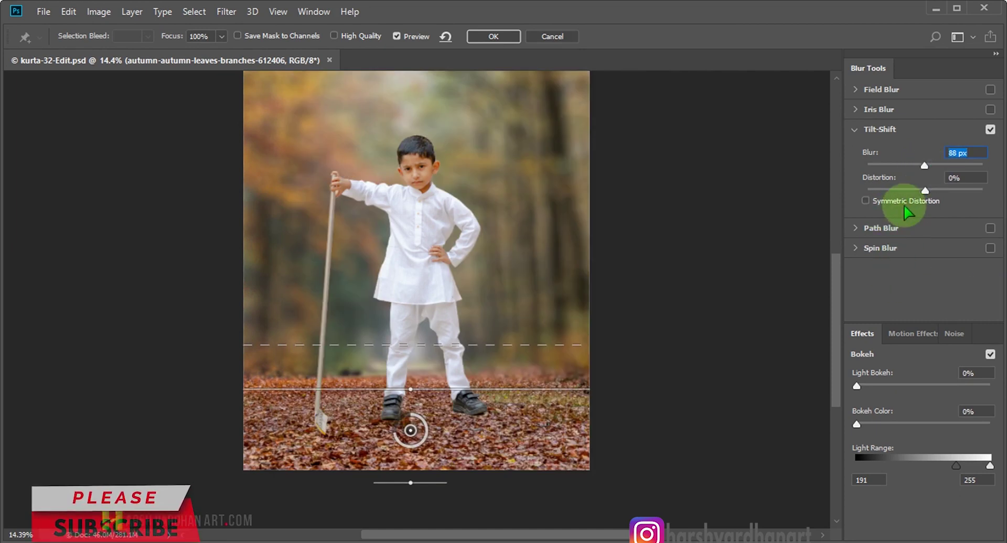
pyautogui.moveTo(884, 386); pyautogui.dragTo(921, 390)
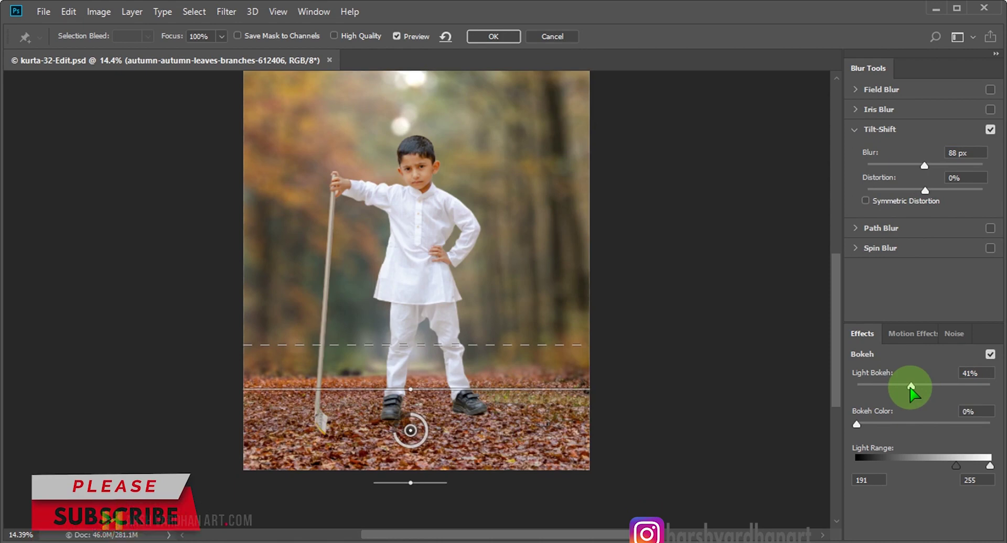
# Lower Light Bokeh to 30%, tune bokeh colour and light range, and apply the tilt-shift blur
pyautogui.hotkey('ctrl', 'space')
pyautogui.moveTo(547, 184); pyautogui.dragTo(515, 294)
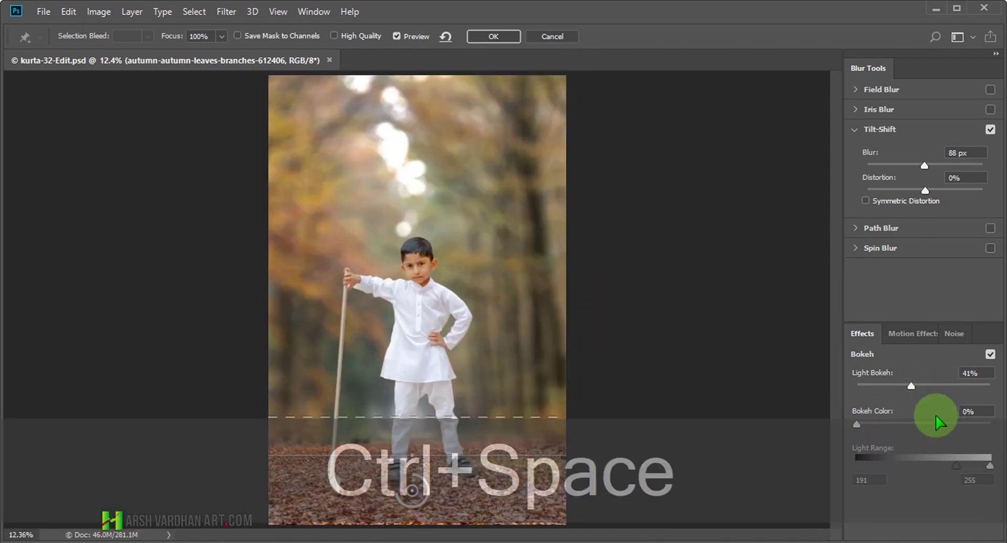
pyautogui.moveTo(899, 424); pyautogui.dragTo(947, 432)
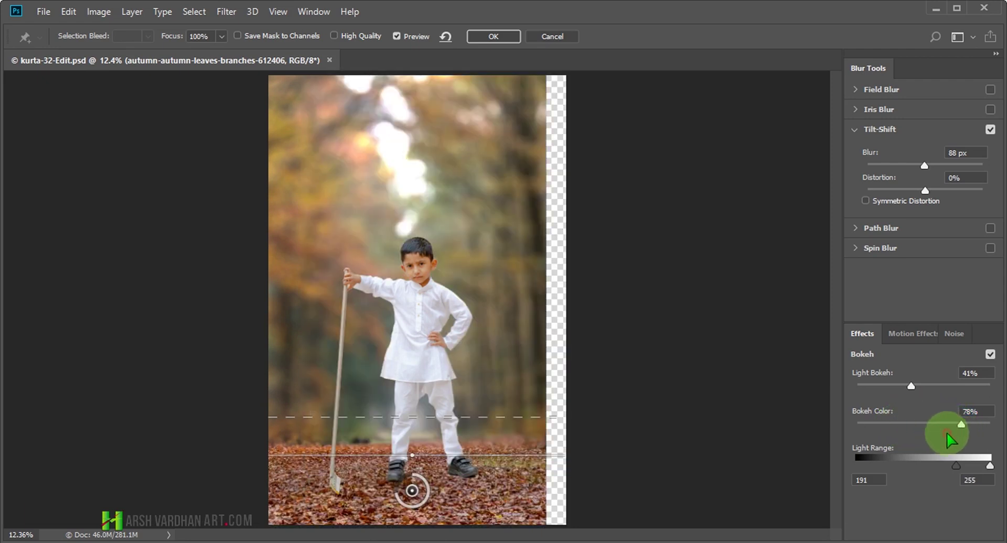
pyautogui.click(913, 393)
pyautogui.moveTo(956, 465); pyautogui.dragTo(937, 467)
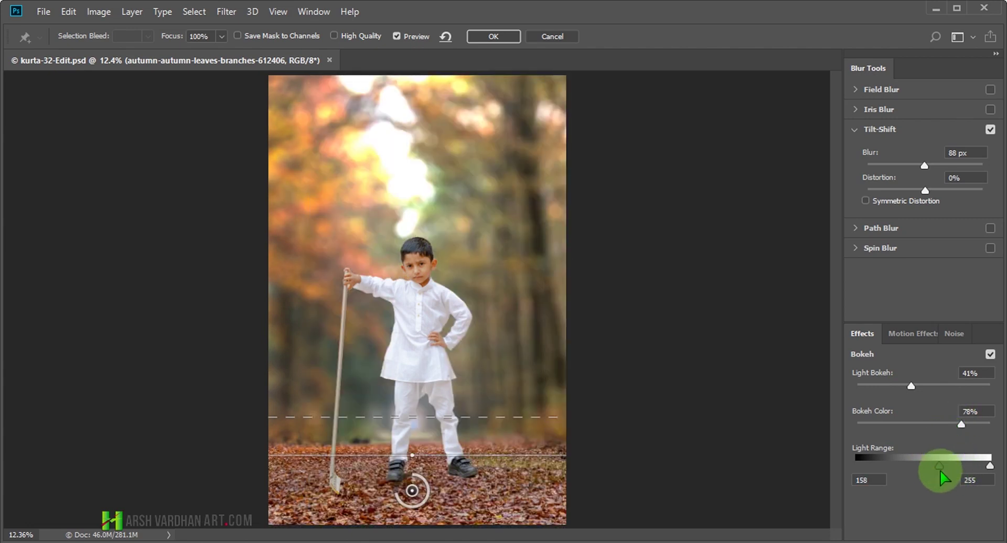
pyautogui.moveTo(941, 471); pyautogui.dragTo(969, 468)
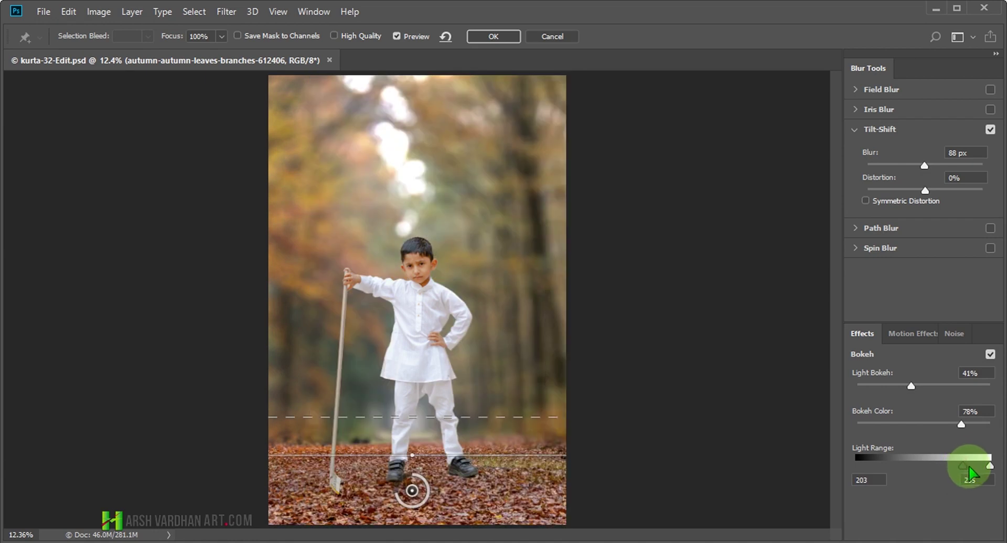
pyautogui.moveTo(969, 472); pyautogui.dragTo(976, 475)
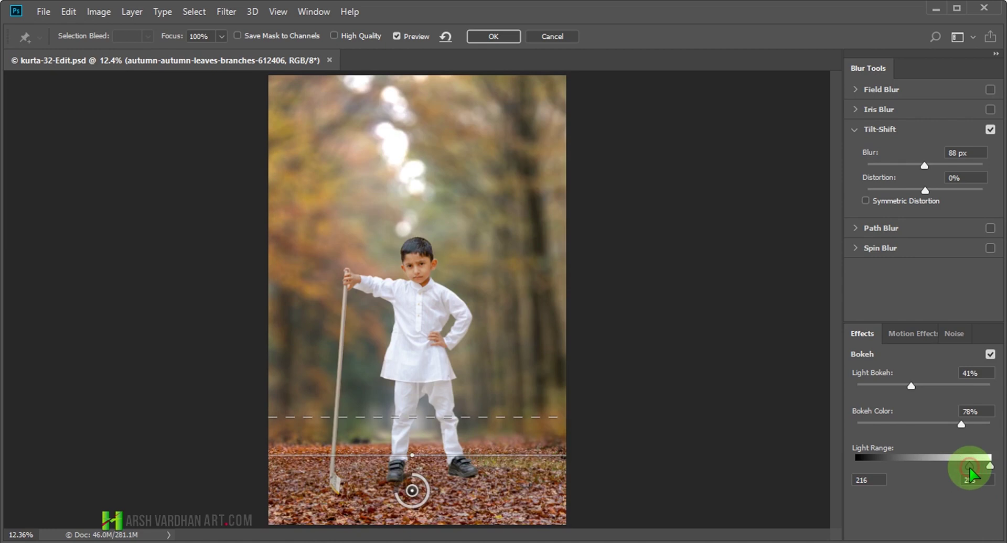
pyautogui.moveTo(913, 388)
pyautogui.mouseDown()
pyautogui.moveTo(887, 388)
pyautogui.moveTo(898, 387)
pyautogui.mouseUp()
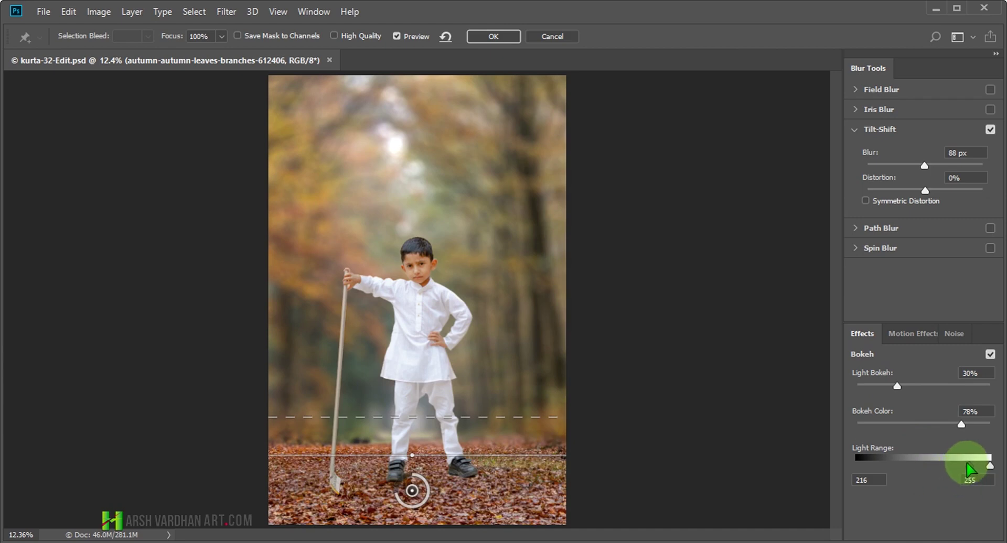
pyautogui.moveTo(970, 465); pyautogui.dragTo(967, 467)
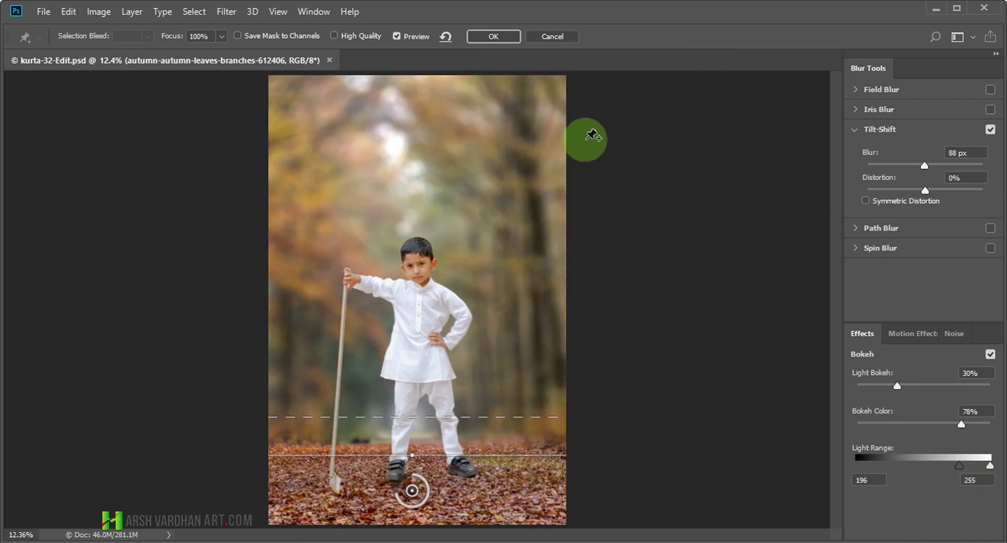
pyautogui.click(495, 37)
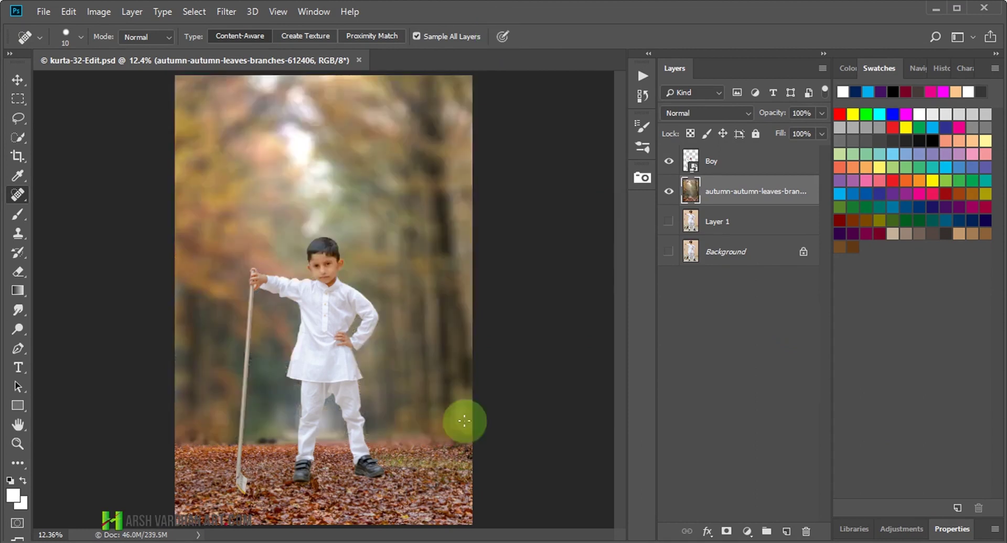
# Toggle the autumn background off and on, then zoom to the boy's feet to check the cutout
pyautogui.press('F8')
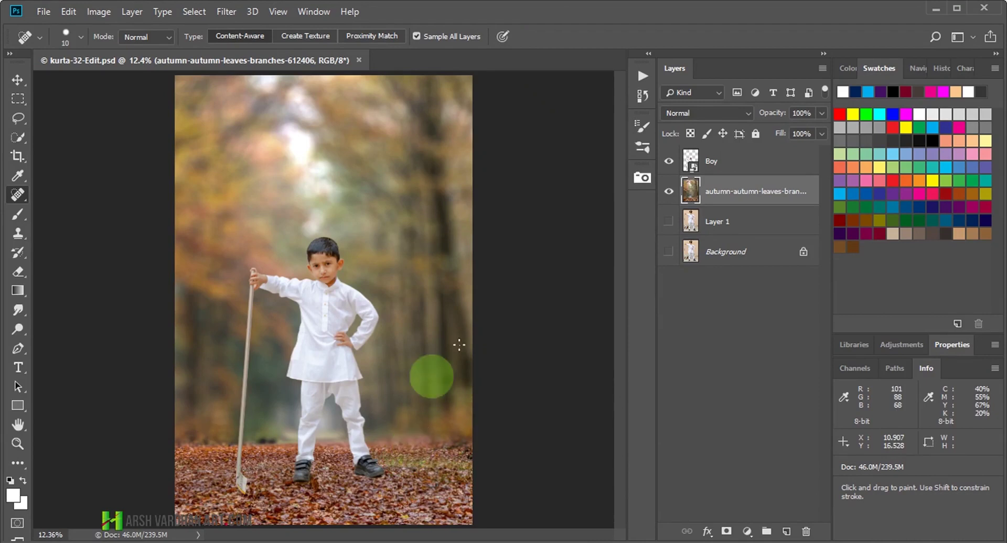
pyautogui.click(669, 192)
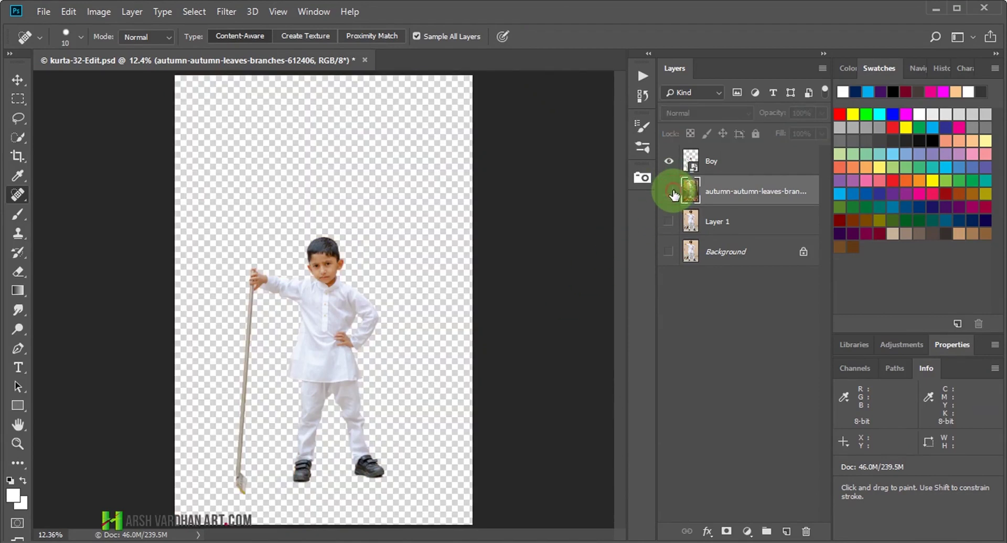
pyautogui.click(668, 191)
pyautogui.moveTo(326, 449)
pyautogui.mouseDown()
pyautogui.moveTo(437, 500)
pyautogui.moveTo(461, 355)
pyautogui.mouseUp()
pyautogui.moveTo(364, 386); pyautogui.dragTo(478, 298)
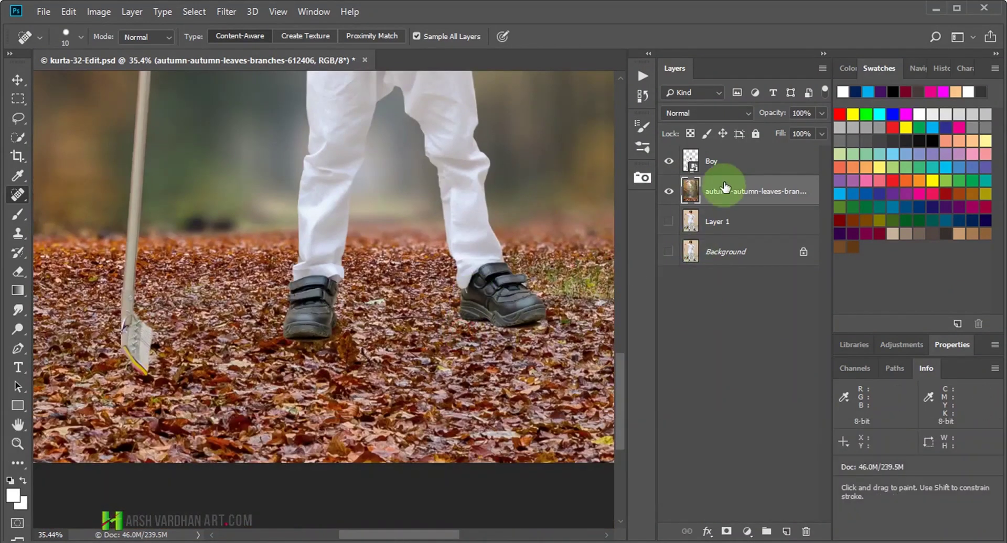
# Add an empty layer named shadow below the Boy layer and save the document
pyautogui.click(721, 172)
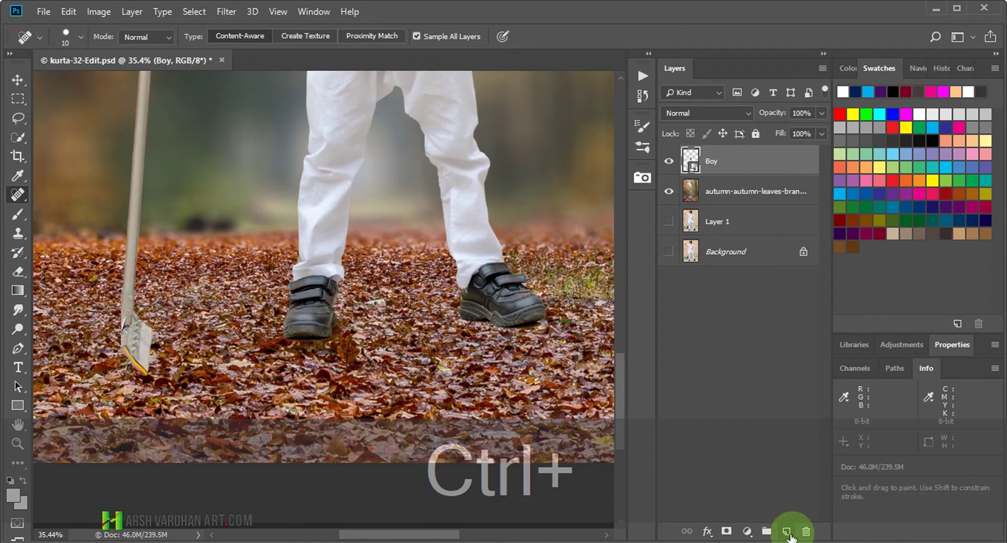
pyautogui.keyDown('ctrl'); pyautogui.click(786, 534); pyautogui.keyUp('ctrl')
pyautogui.click(724, 199)
pyautogui.write('shadow')
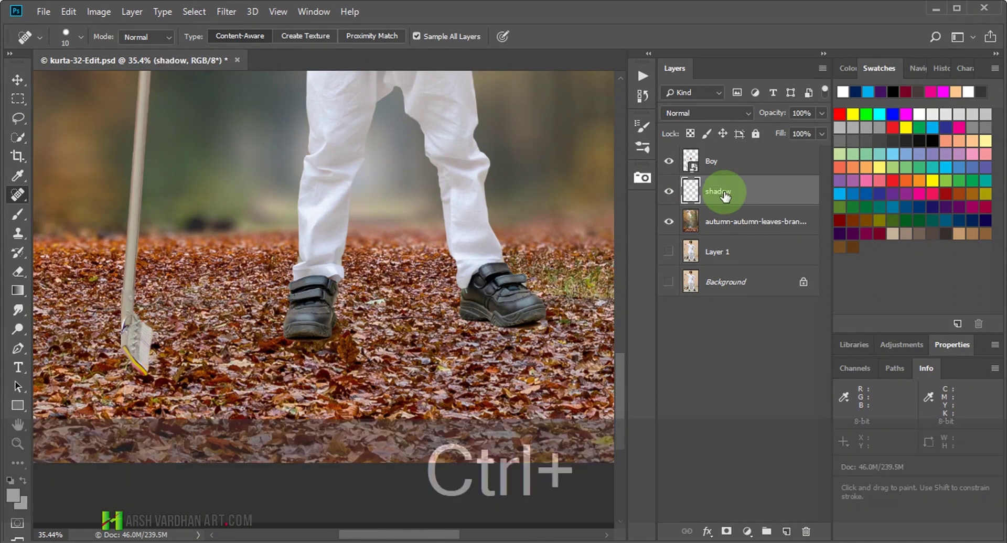
pyautogui.hotkey('ctrl', 's')
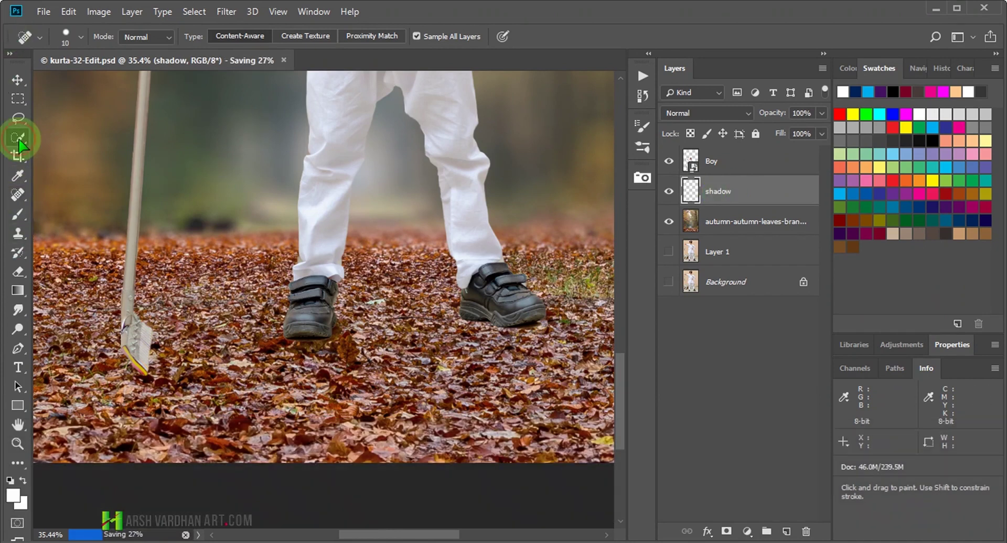
# Switch to the Brush tool with an 80 px brush and view the brush presets
pyautogui.click(19, 138)
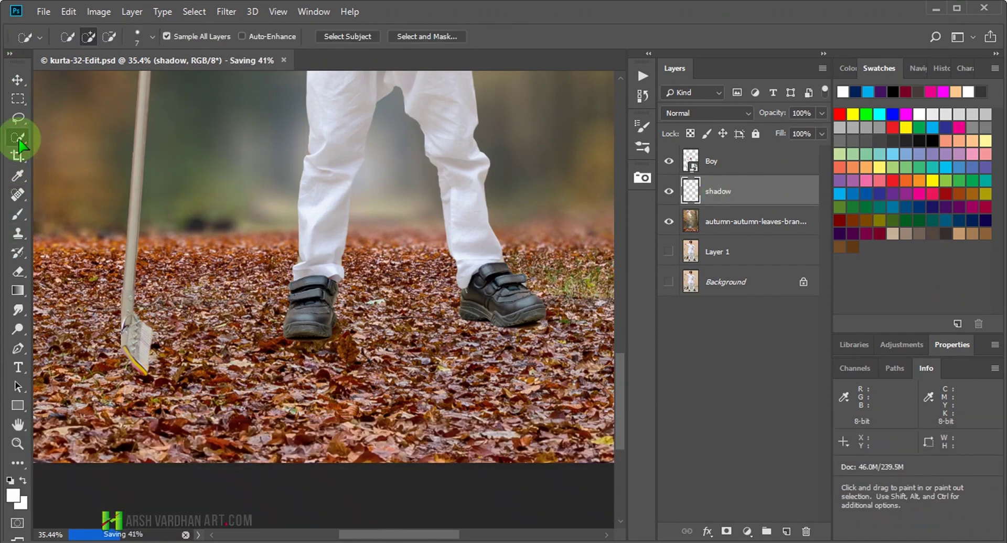
pyautogui.press('b')
pyautogui.click(77, 32)
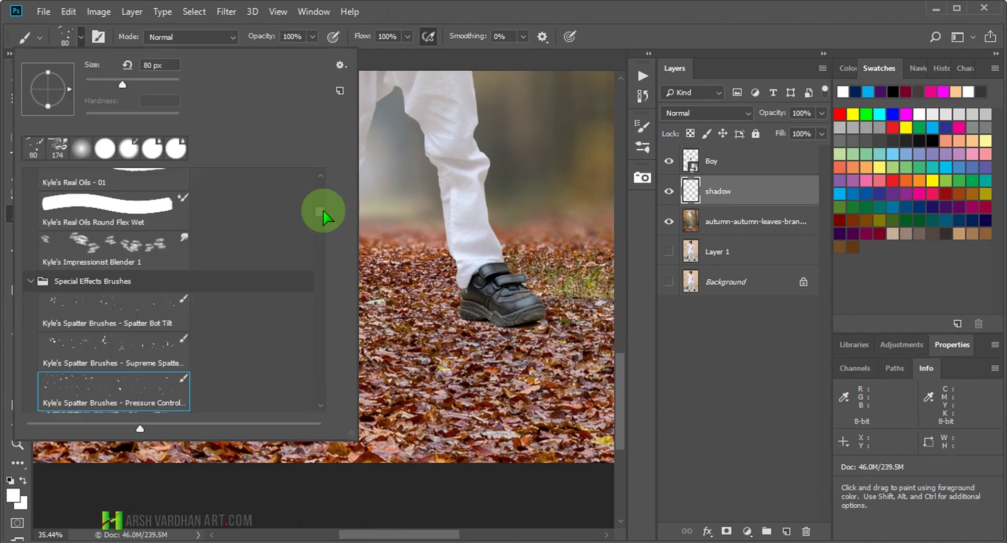
# Set up a Soft Round brush at 10% opacity with a black foreground colour
pyautogui.scroll(10, 330, 189)
pyautogui.click(73, 204)
pyautogui.click(438, 7)
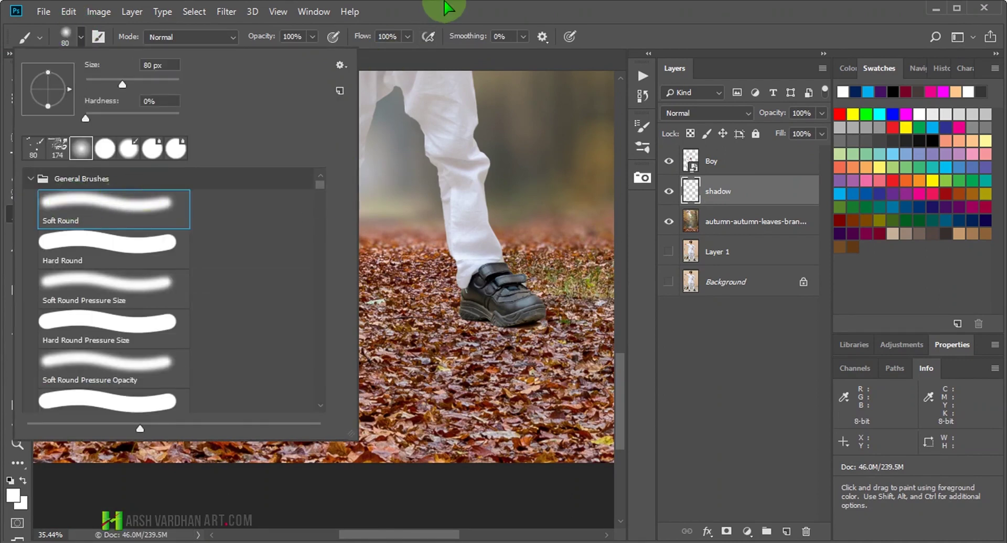
pyautogui.click(295, 38)
pyautogui.write('10')
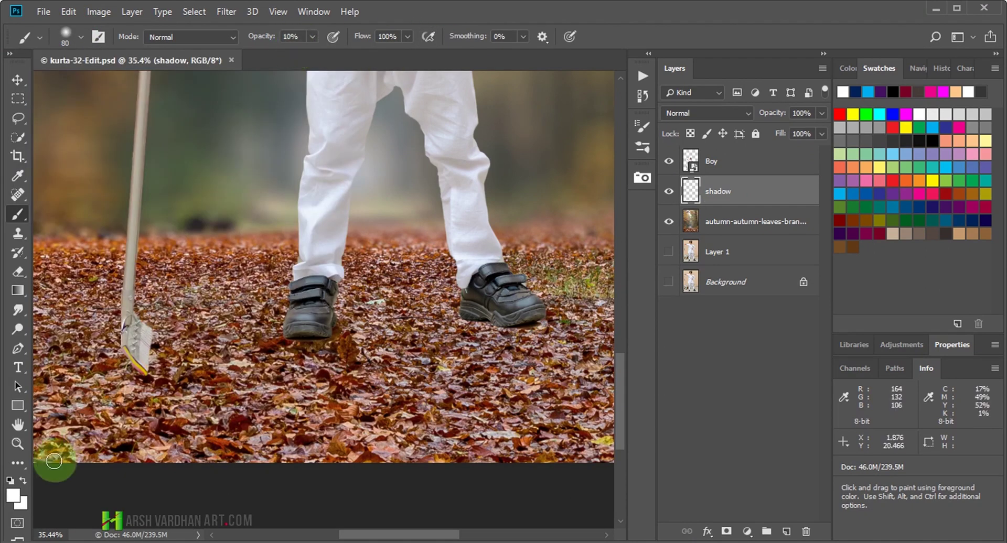
pyautogui.click(10, 481)
# Paint a faint shadow below and to the right of the left shoe
pyautogui.moveTo(280, 373)
pyautogui.mouseDown()
pyautogui.moveTo(354, 358)
pyautogui.moveTo(310, 349)
pyautogui.mouseUp()
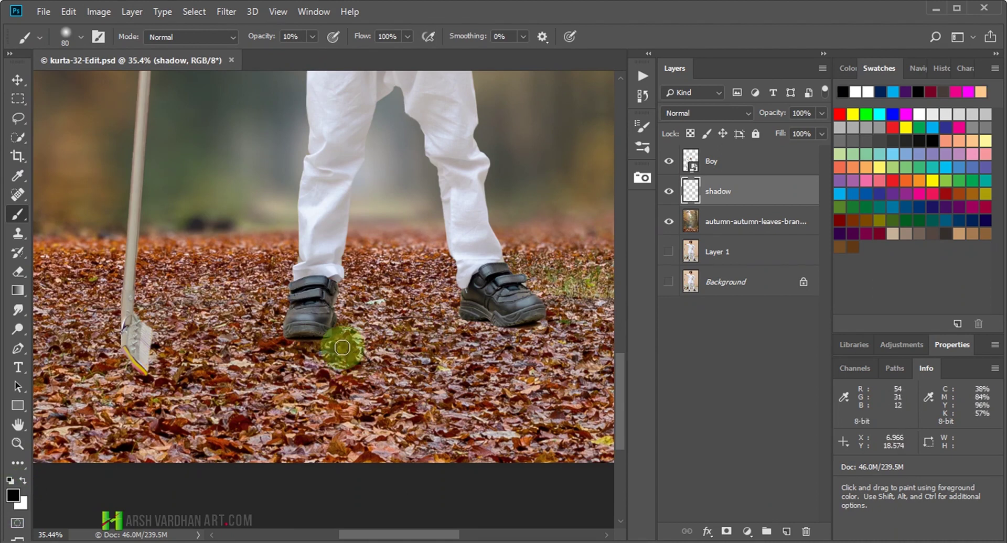
pyautogui.press(']')
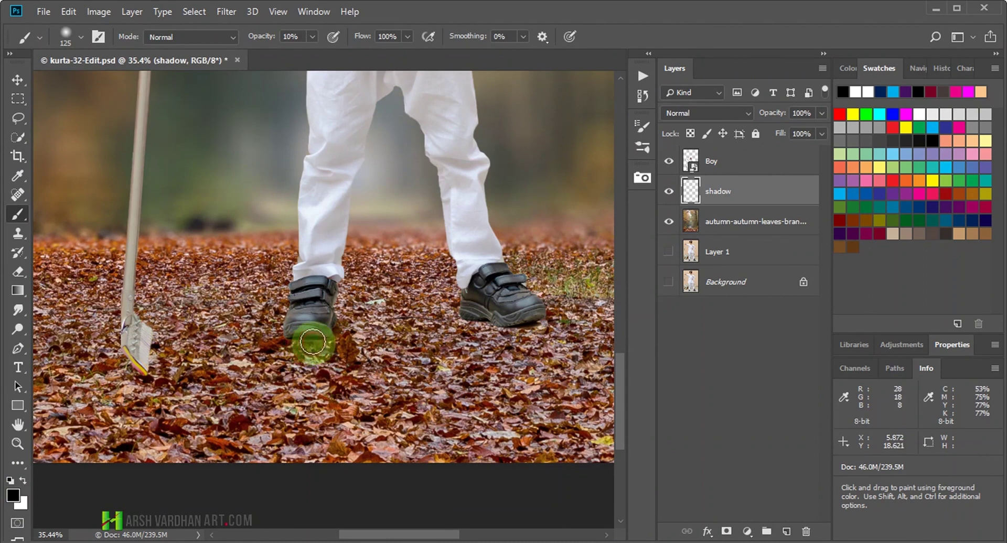
pyautogui.moveTo(312, 343); pyautogui.dragTo(449, 342)
pyautogui.hotkey('ctrl', 'space')
pyautogui.moveTo(490, 168)
pyautogui.mouseDown()
pyautogui.moveTo(432, 219)
pyautogui.moveTo(372, 341)
pyautogui.moveTo(408, 274)
pyautogui.mouseUp()
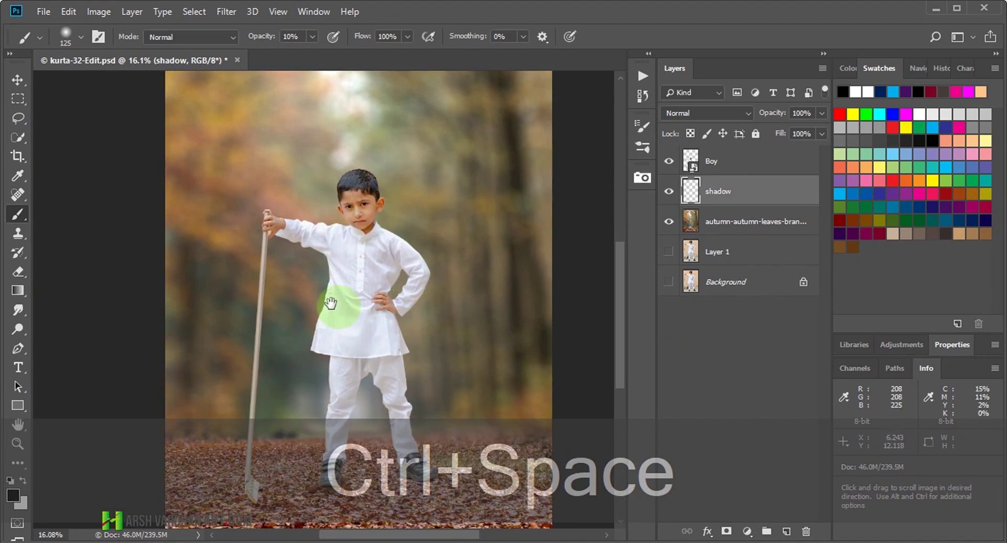
pyautogui.moveTo(398, 410)
pyautogui.mouseDown()
pyautogui.moveTo(391, 234)
pyautogui.moveTo(406, 310)
pyautogui.mouseUp()
pyautogui.hotkey('ctrl', 'space')
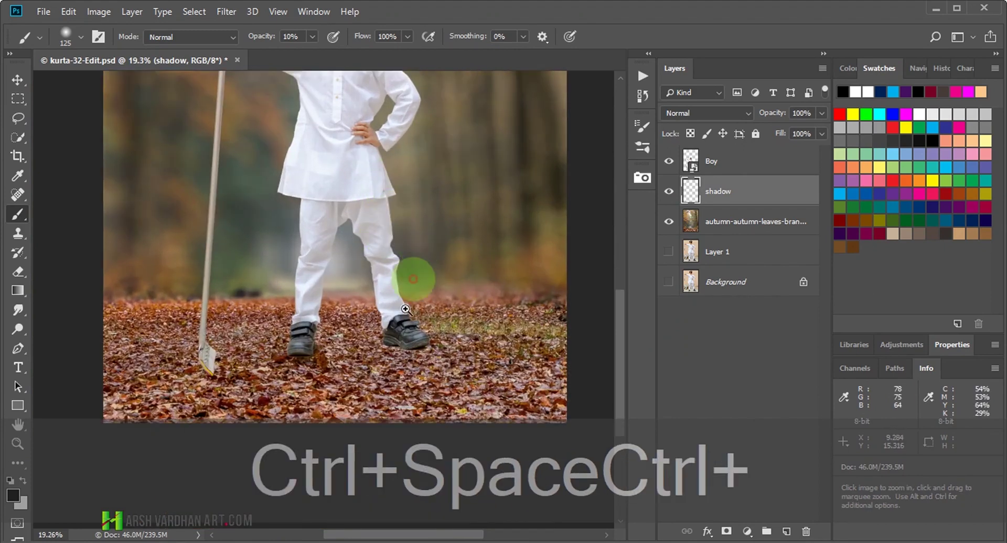
pyautogui.click(350, 329)
pyautogui.moveTo(267, 357)
pyautogui.mouseDown()
pyautogui.moveTo(364, 360)
pyautogui.moveTo(284, 380)
pyautogui.mouseUp()
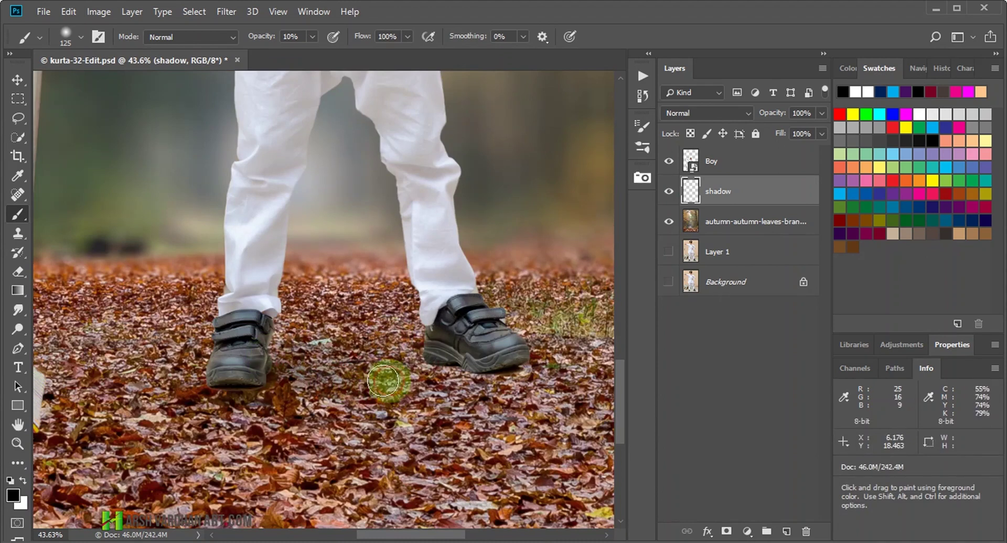
# Shade the ground near the right shoe and under both soles, then enlarge the brush to 600 px
pyautogui.moveTo(528, 357); pyautogui.dragTo(353, 346)
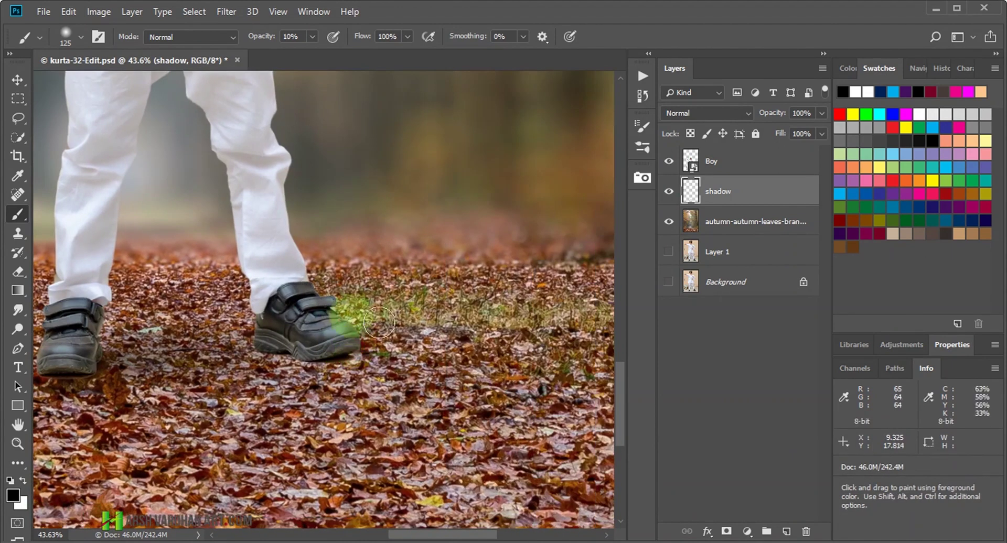
pyautogui.moveTo(614, 384)
pyautogui.mouseDown()
pyautogui.moveTo(506, 359)
pyautogui.moveTo(377, 387)
pyautogui.moveTo(564, 464)
pyautogui.mouseUp()
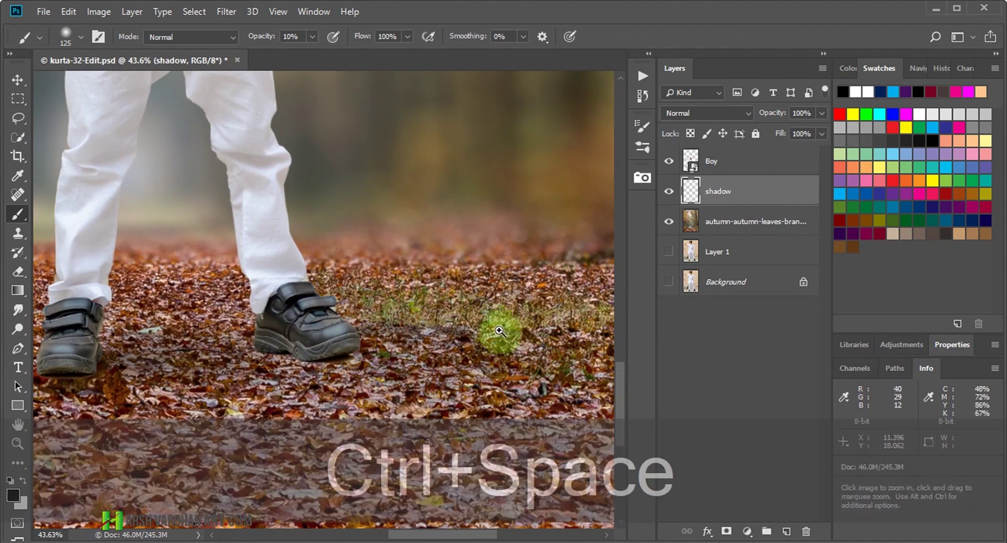
pyautogui.moveTo(492, 332); pyautogui.dragTo(445, 303)
pyautogui.moveTo(476, 270); pyautogui.dragTo(330, 186)
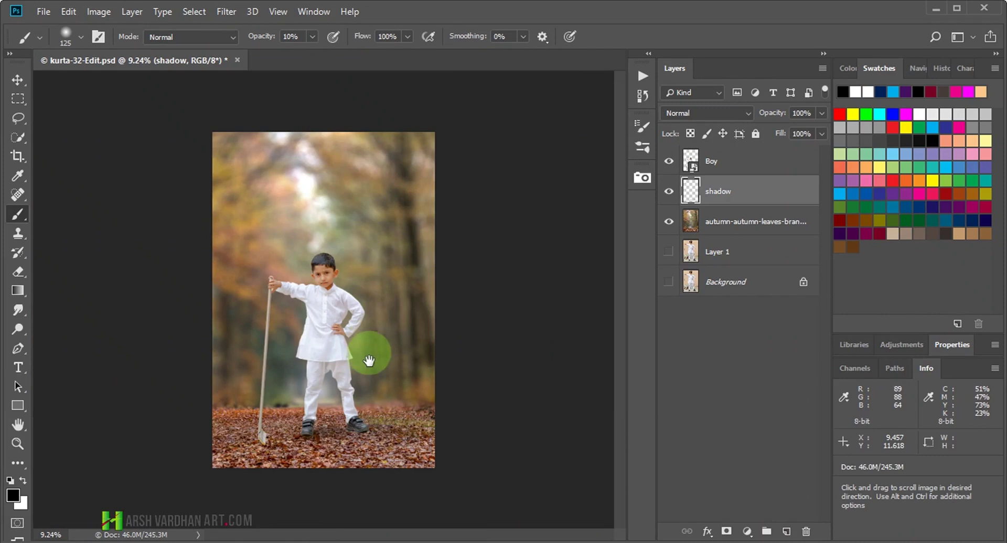
pyautogui.moveTo(325, 400)
pyautogui.mouseDown()
pyautogui.moveTo(446, 299)
pyautogui.moveTo(479, 149)
pyautogui.mouseUp()
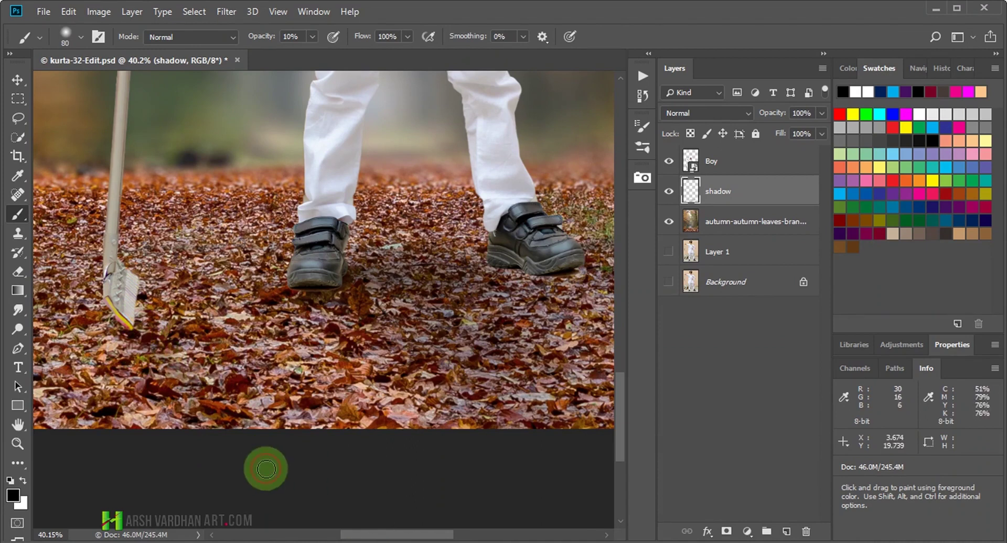
pyautogui.moveTo(350, 270)
pyautogui.mouseDown()
pyautogui.moveTo(315, 291)
pyautogui.moveTo(348, 285)
pyautogui.moveTo(337, 279)
pyautogui.mouseUp()
pyautogui.moveTo(559, 272)
pyautogui.mouseDown()
pyautogui.moveTo(543, 270)
pyautogui.moveTo(572, 274)
pyautogui.moveTo(542, 270)
pyautogui.moveTo(532, 282)
pyautogui.moveTo(551, 326)
pyautogui.mouseUp()
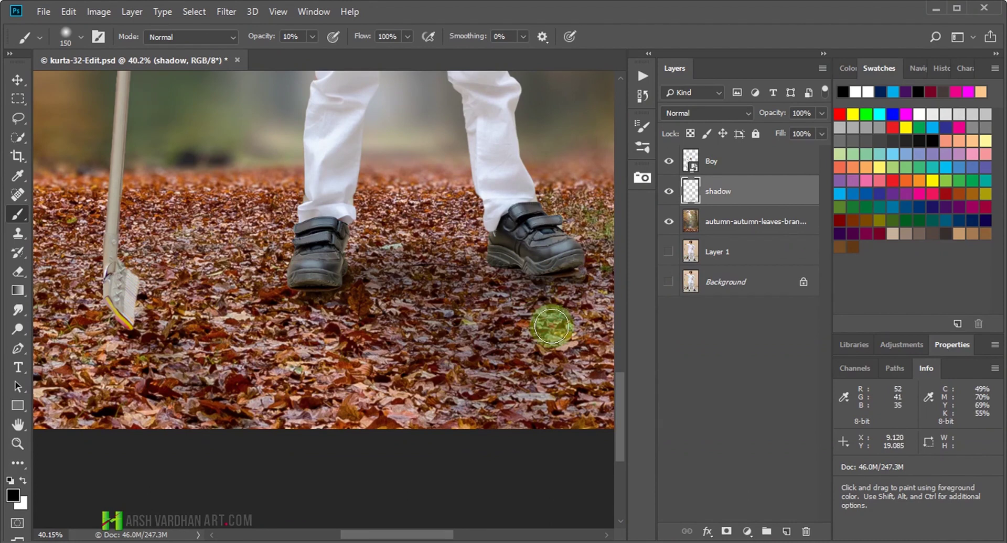
pyautogui.hotkey('ctrl', '0')
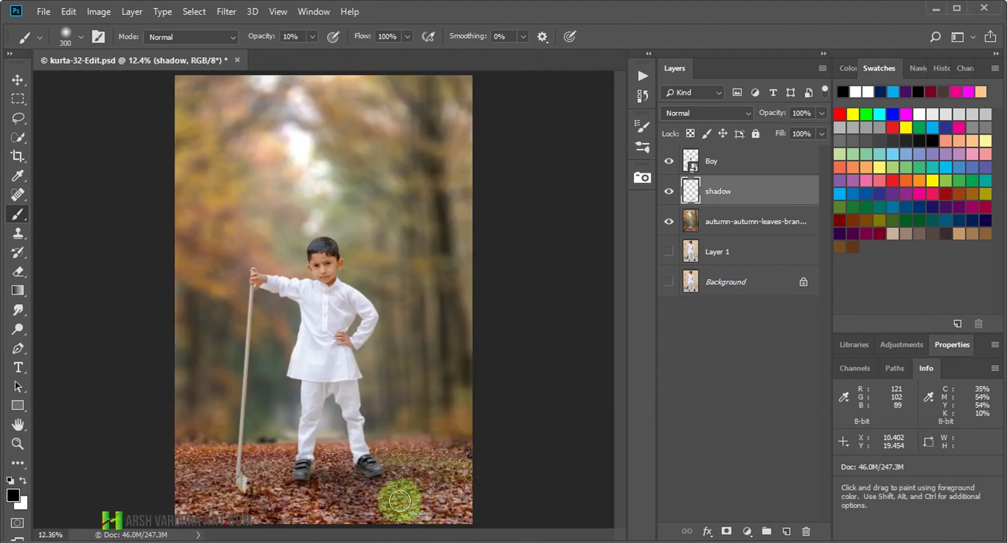
pyautogui.press(']')
pyautogui.press(']')
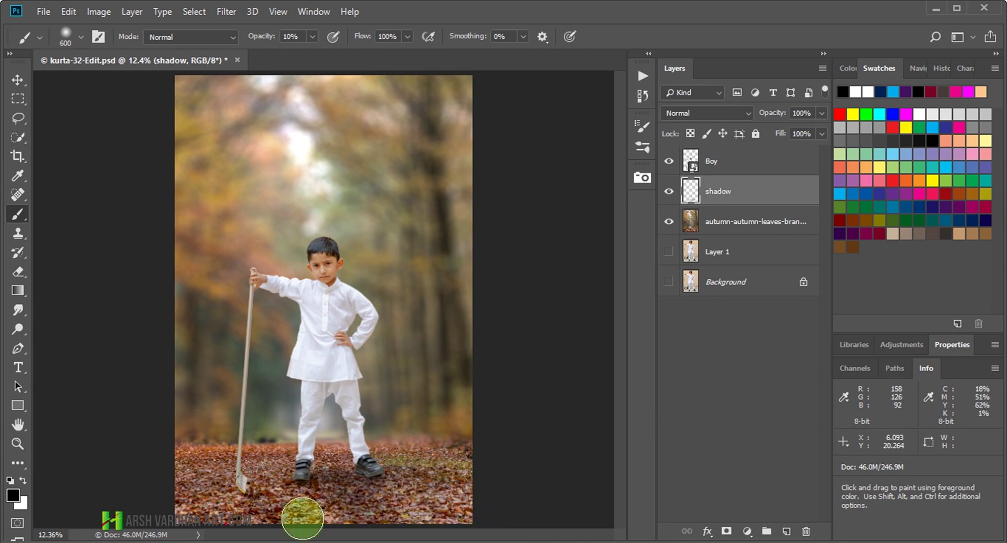
# Erase the stray shadow between the boy's feet, then return to the Brush
pyautogui.press('e')
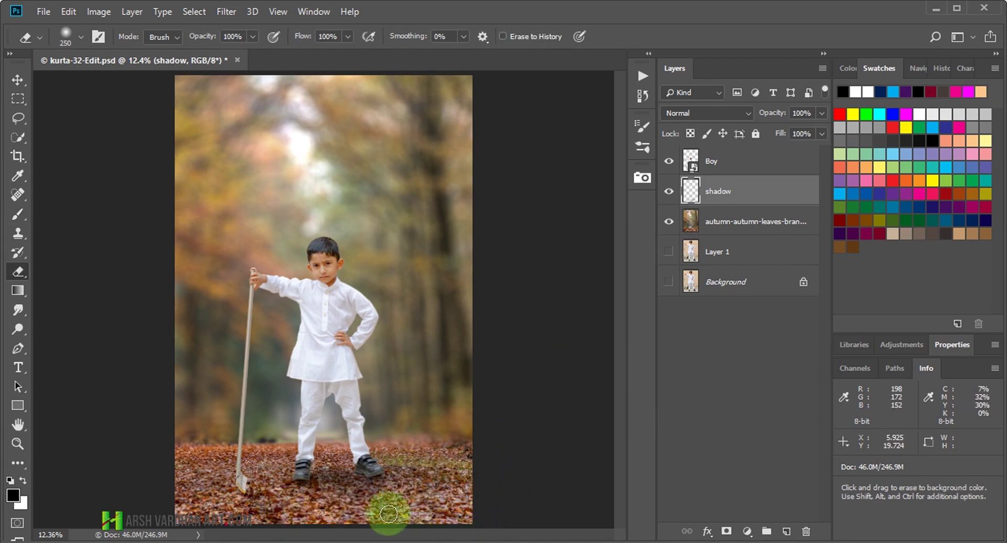
pyautogui.moveTo(312, 459); pyautogui.dragTo(332, 464)
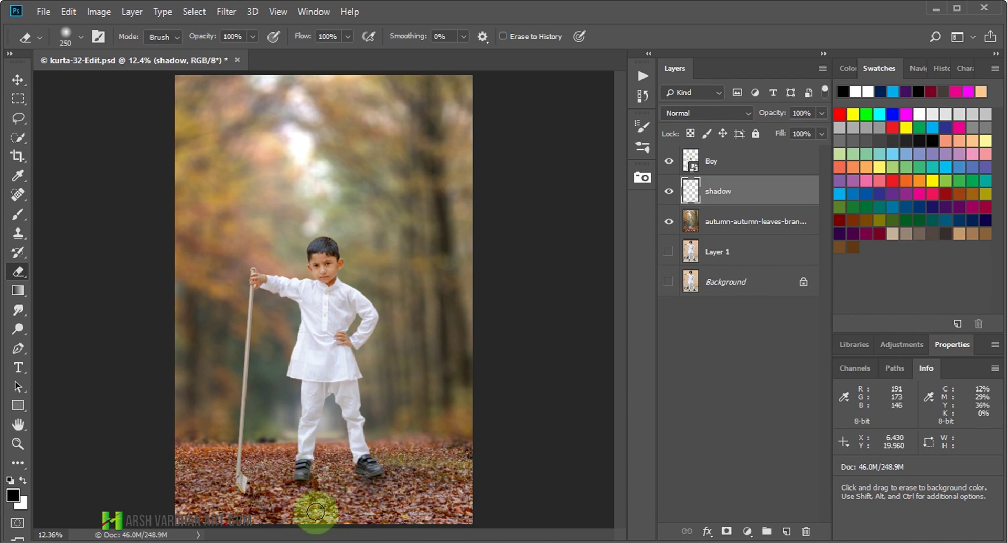
pyautogui.press('b')
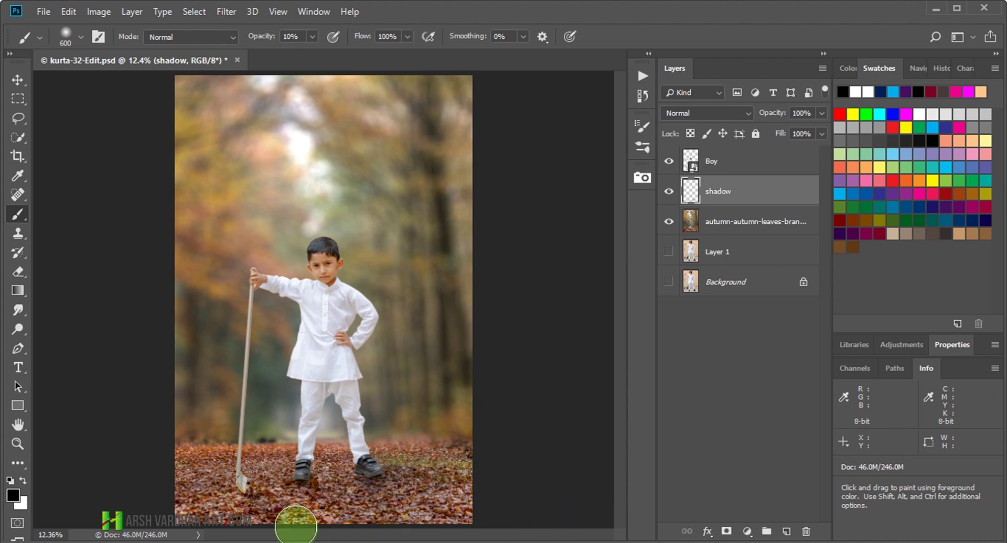
# Add a layer mask to Boy and zoom on the right shoe's sole with a smaller brush
pyautogui.click(700, 162)
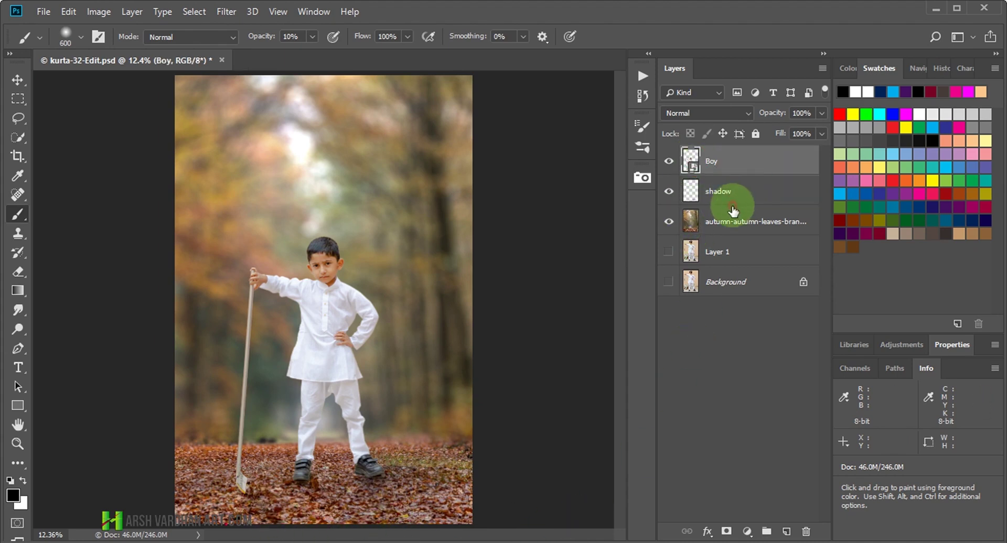
pyautogui.click(726, 532)
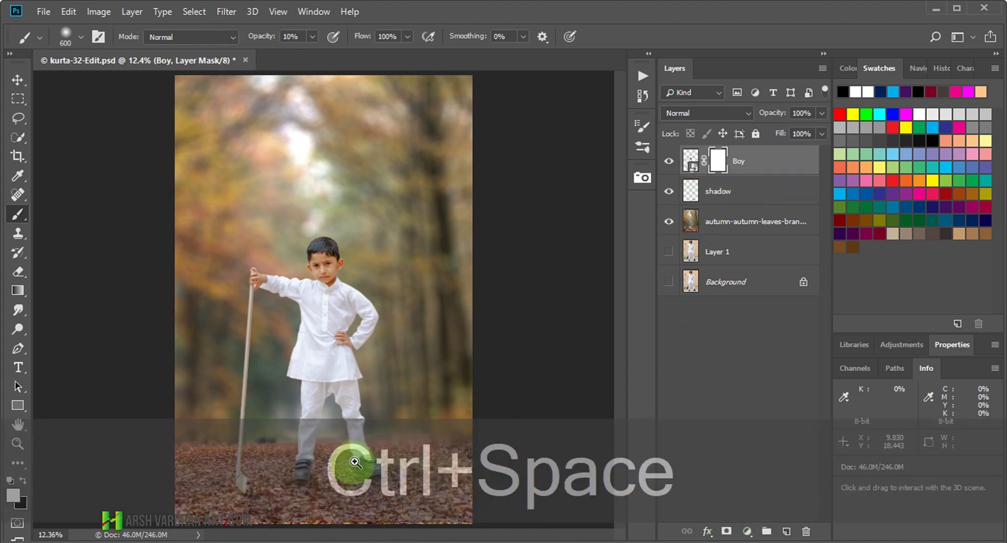
pyautogui.keyDown('ctrl'); pyautogui.click(348, 465); pyautogui.keyUp('ctrl')
pyautogui.moveTo(461, 530); pyautogui.dragTo(509, 152)
pyautogui.keyDown('ctrl'); pyautogui.click(530, 263); pyautogui.keyUp('ctrl')
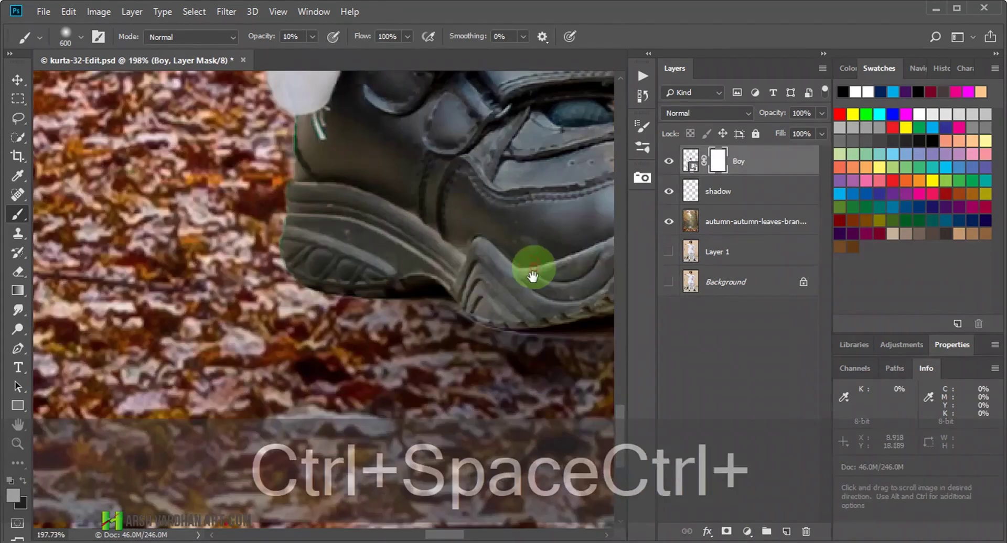
pyautogui.press('1')
pyautogui.press('[')
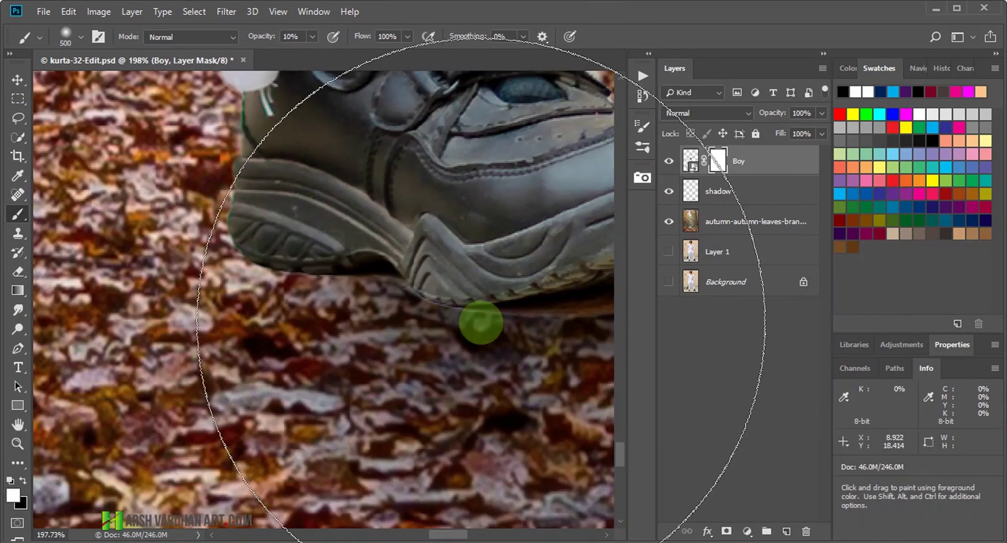
pyautogui.press('[')
pyautogui.press('[')
pyautogui.press('[')
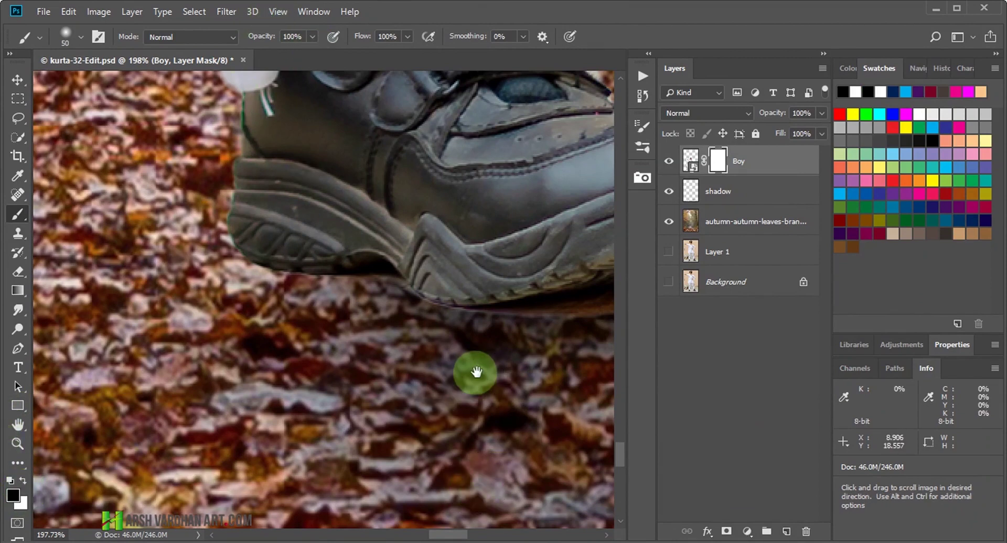
# Mask out the dark fringe under the toe and along the sole's lower and right edges
pyautogui.moveTo(475, 372); pyautogui.dragTo(285, 377)
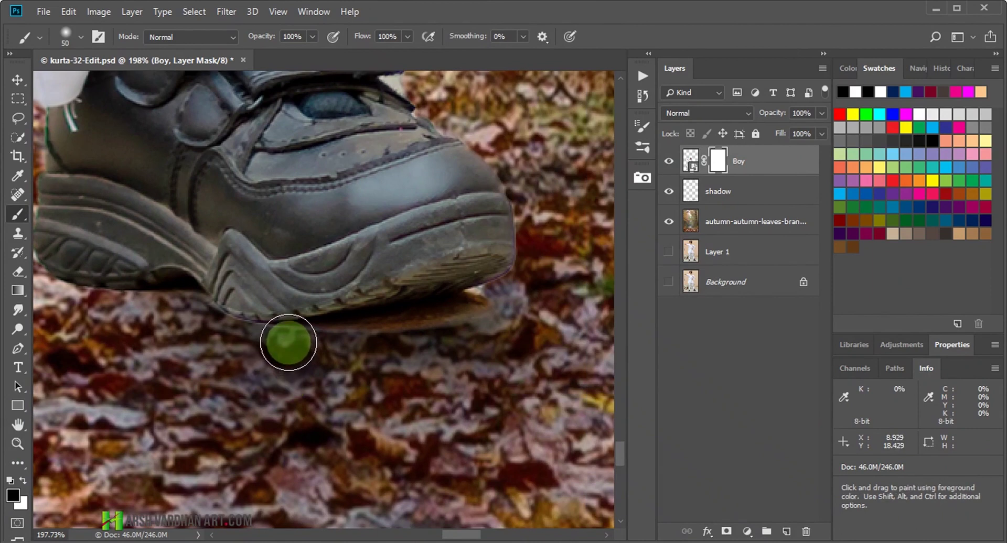
pyautogui.press('[')
pyautogui.press('[')
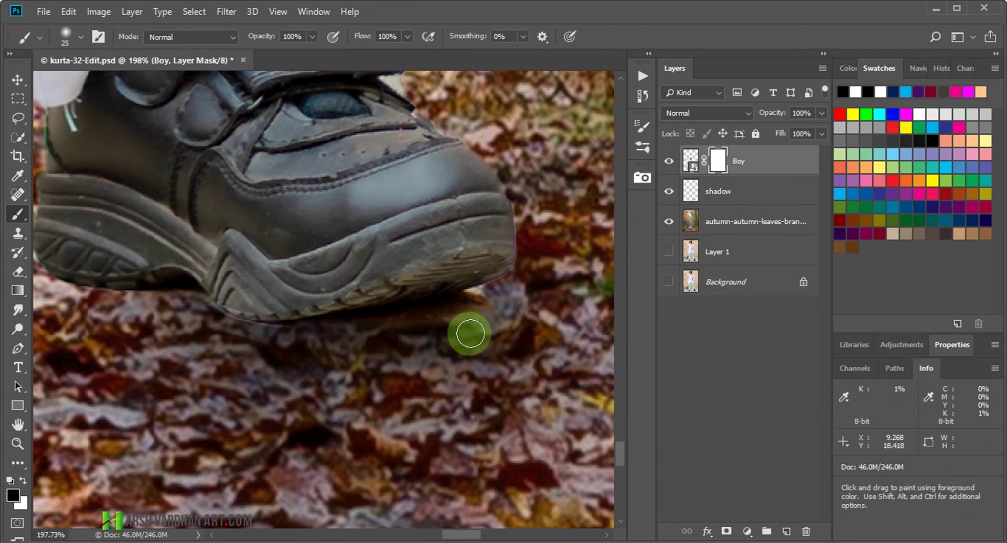
pyautogui.moveTo(516, 318); pyautogui.dragTo(506, 288)
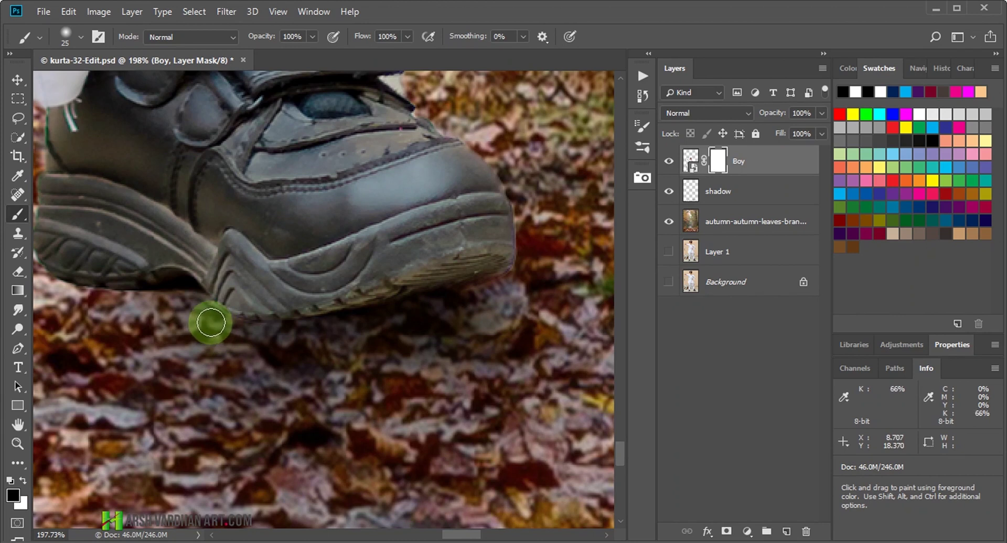
pyautogui.moveTo(224, 322); pyautogui.dragTo(254, 325)
pyautogui.press('[')
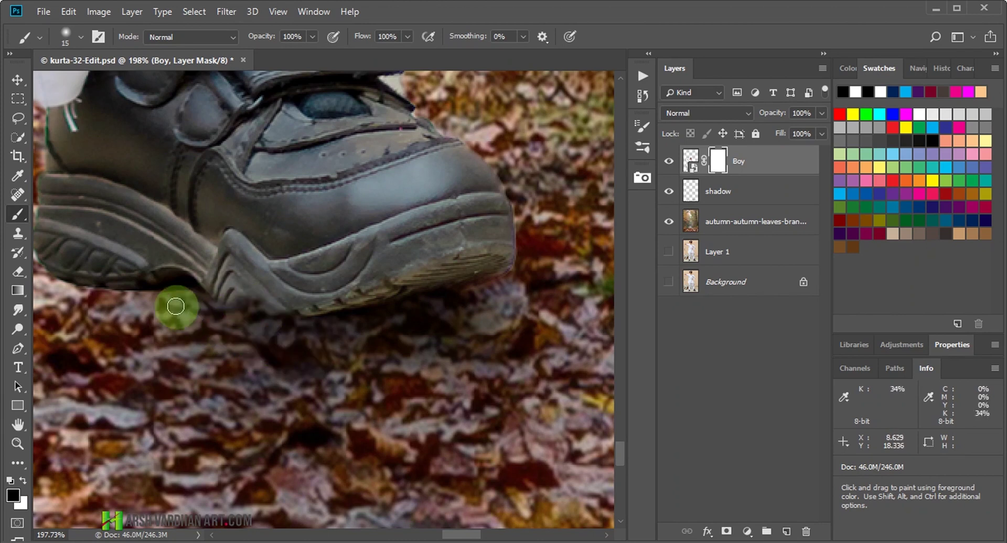
pyautogui.moveTo(77, 284); pyautogui.dragTo(151, 285)
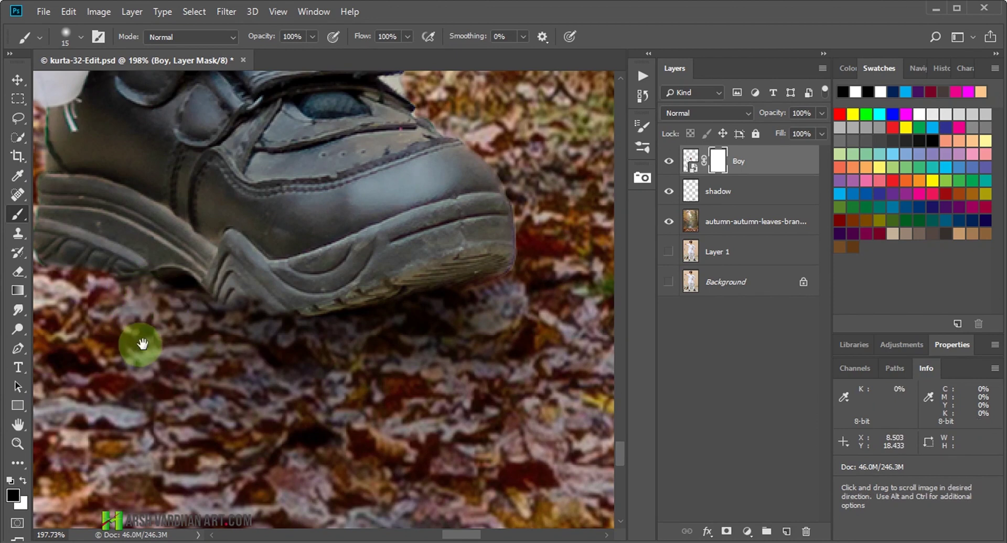
pyautogui.moveTo(140, 344); pyautogui.dragTo(371, 315)
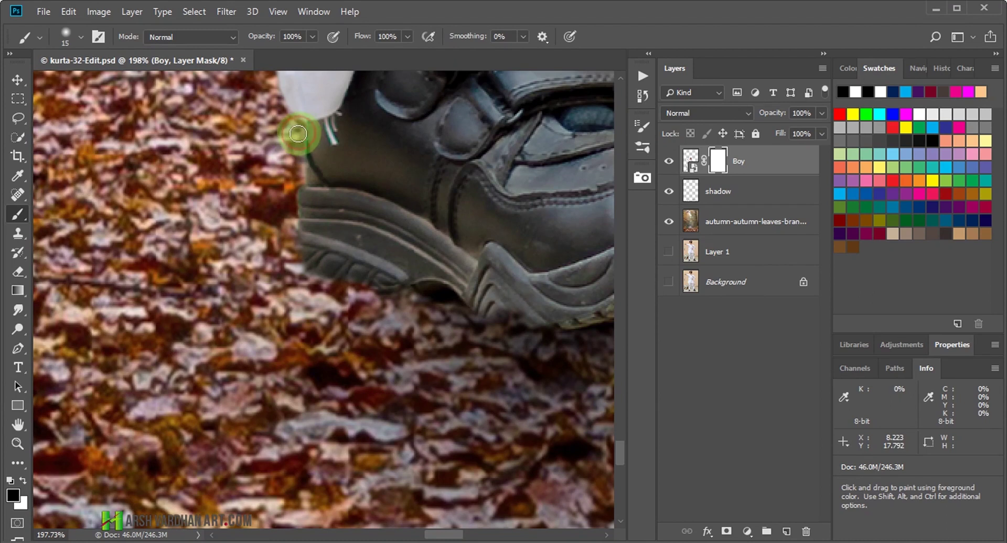
pyautogui.moveTo(333, 303); pyautogui.dragTo(258, 269)
pyautogui.moveTo(504, 344); pyautogui.dragTo(312, 312)
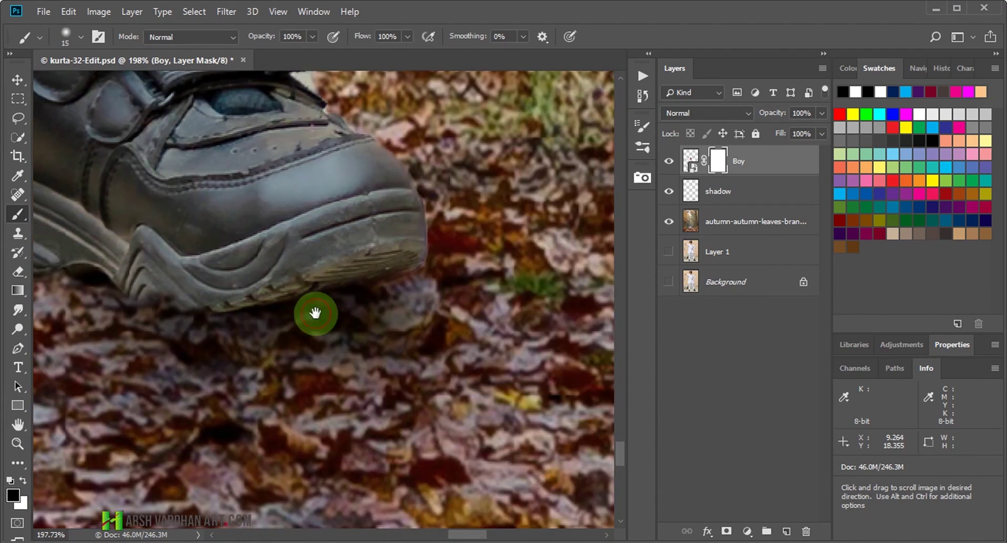
pyautogui.moveTo(439, 242); pyautogui.dragTo(428, 268)
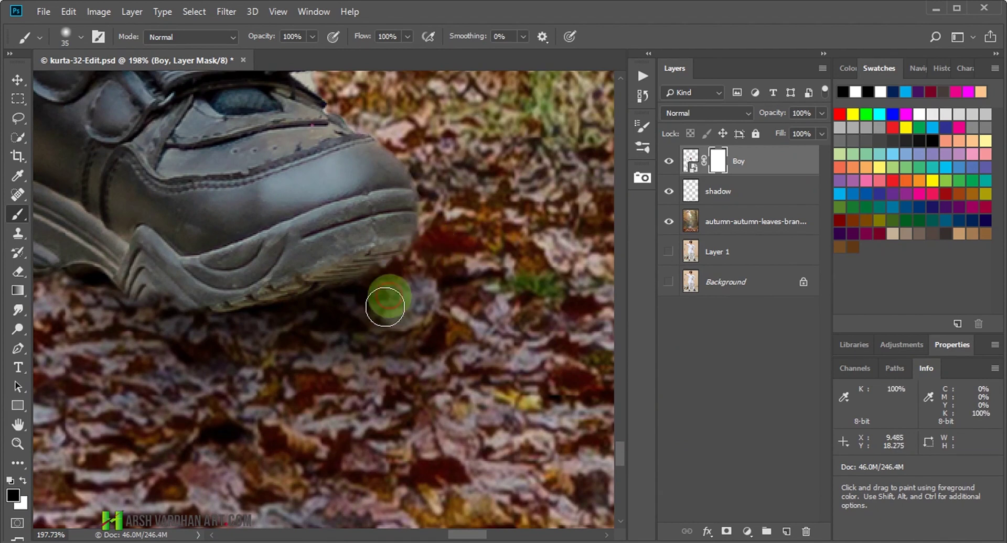
pyautogui.moveTo(332, 350)
pyautogui.mouseDown()
pyautogui.moveTo(559, 358)
pyautogui.moveTo(220, 262)
pyautogui.mouseUp()
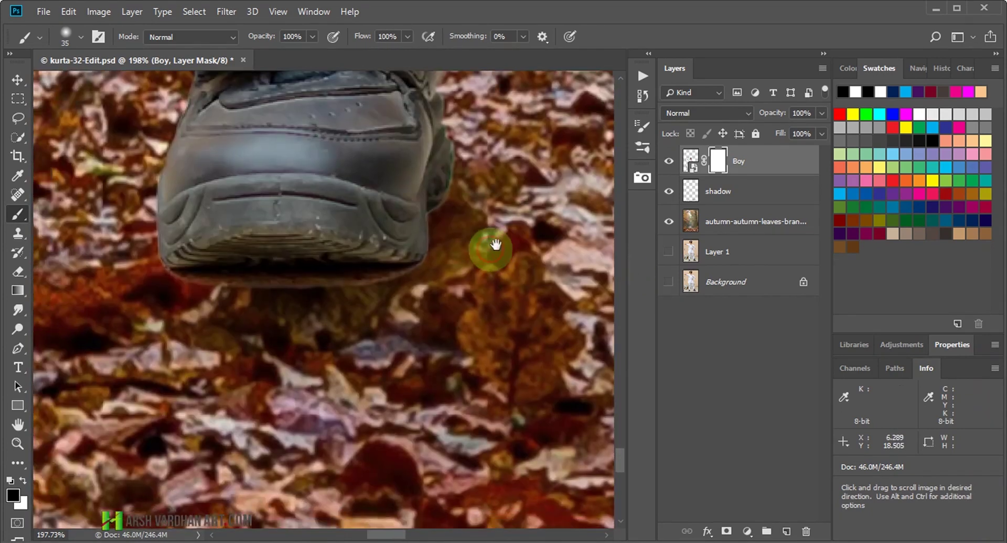
pyautogui.moveTo(299, 289)
pyautogui.mouseDown()
pyautogui.moveTo(394, 265)
pyautogui.moveTo(222, 254)
pyautogui.moveTo(471, 224)
pyautogui.mouseUp()
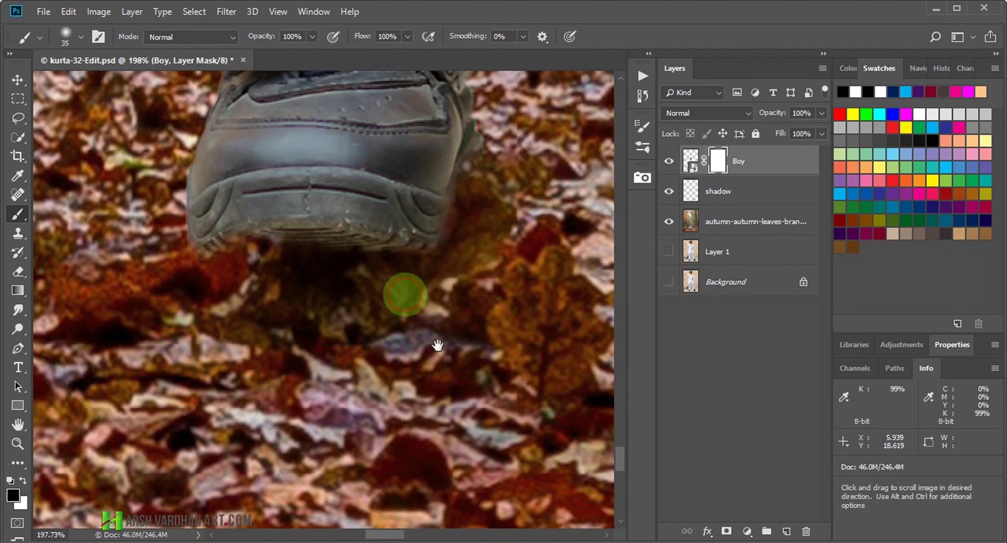
pyautogui.moveTo(402, 292)
pyautogui.mouseDown()
pyautogui.moveTo(262, 333)
pyautogui.moveTo(337, 345)
pyautogui.moveTo(351, 383)
pyautogui.moveTo(400, 357)
pyautogui.moveTo(405, 377)
pyautogui.moveTo(464, 366)
pyautogui.moveTo(360, 342)
pyautogui.moveTo(407, 332)
pyautogui.moveTo(491, 380)
pyautogui.mouseUp()
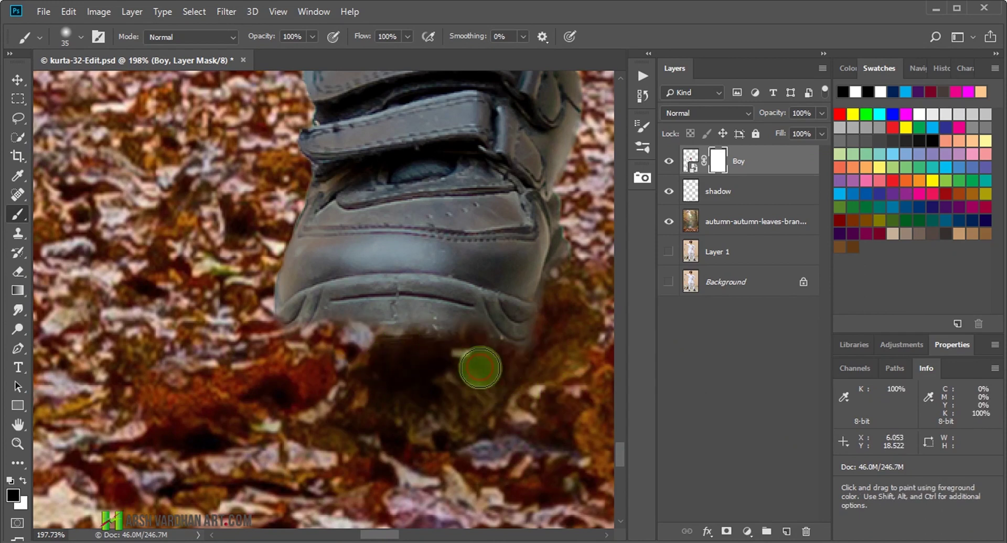
pyautogui.moveTo(463, 414)
pyautogui.mouseDown()
pyautogui.moveTo(416, 298)
pyautogui.moveTo(512, 296)
pyautogui.moveTo(270, 314)
pyautogui.moveTo(45, 292)
pyautogui.moveTo(79, 308)
pyautogui.mouseUp()
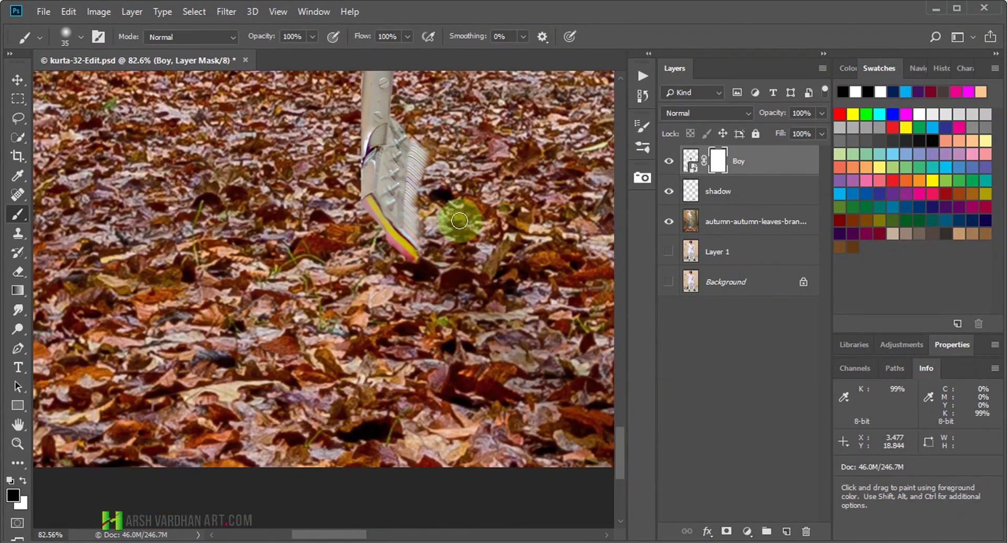
# With a 60 px brush, mask away the streaky edge and pink tip beside the other sole
pyautogui.press(']')
pyautogui.press(']')
pyautogui.press(']')
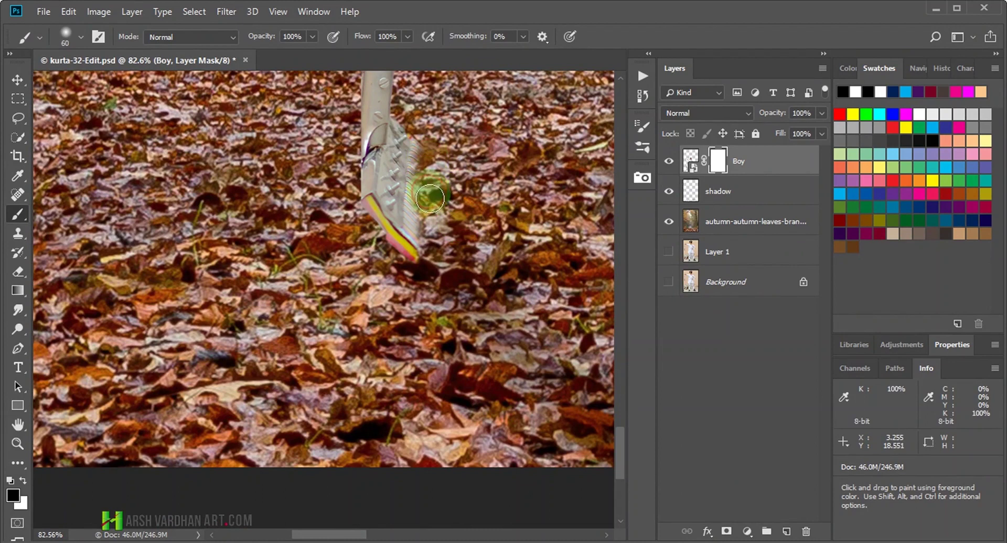
pyautogui.moveTo(429, 198); pyautogui.dragTo(419, 252)
pyautogui.moveTo(426, 151)
pyautogui.mouseDown()
pyautogui.moveTo(440, 258)
pyautogui.moveTo(405, 214)
pyautogui.moveTo(436, 254)
pyautogui.mouseUp()
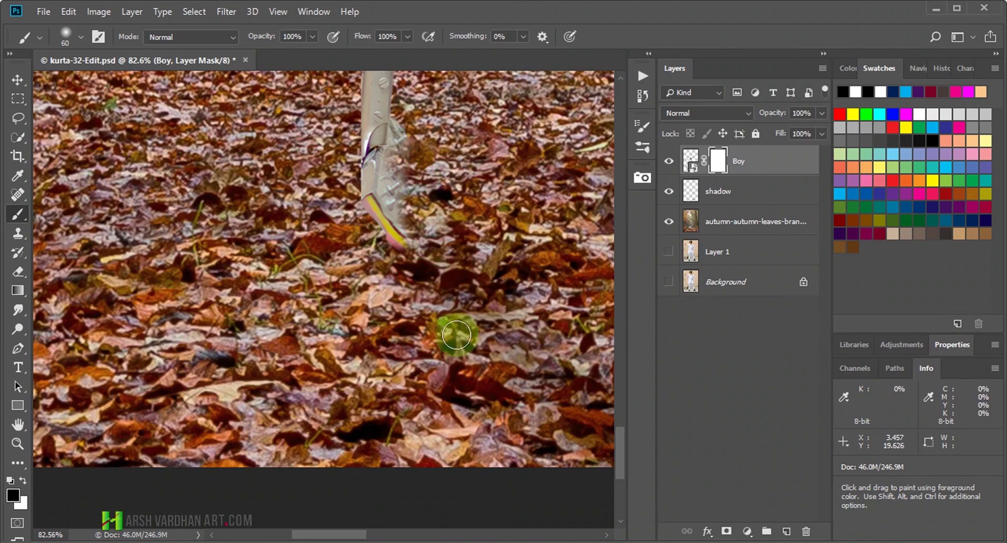
pyautogui.moveTo(456, 335); pyautogui.dragTo(231, 366)
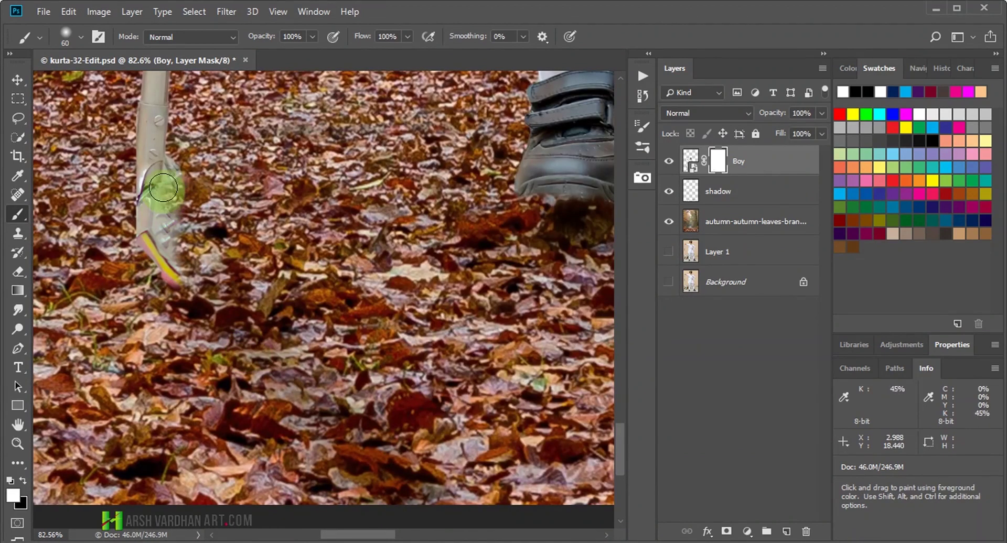
# Paint the shoe cleats back in, refine the sole and heel edges, and fit the image
pyautogui.moveTo(168, 222); pyautogui.dragTo(168, 168)
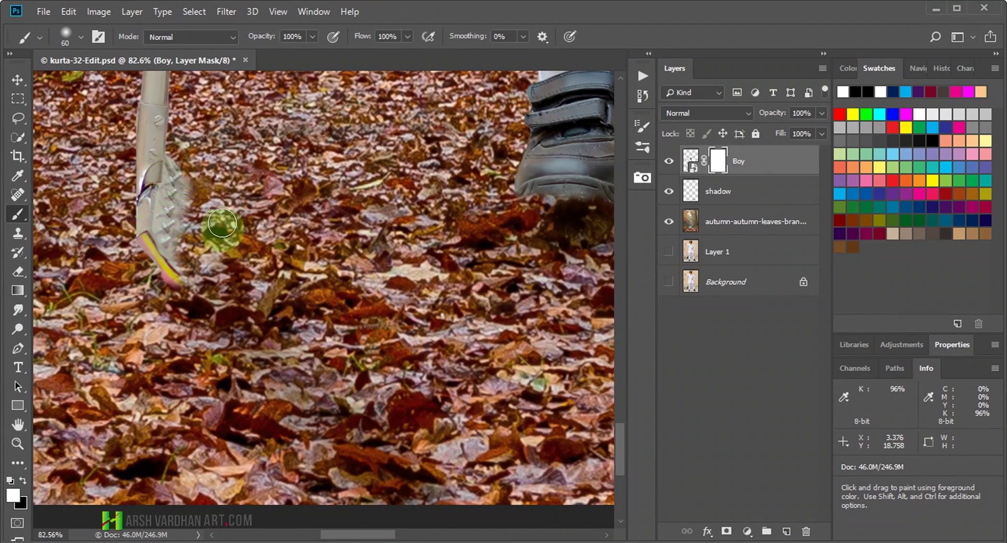
pyautogui.press('x')
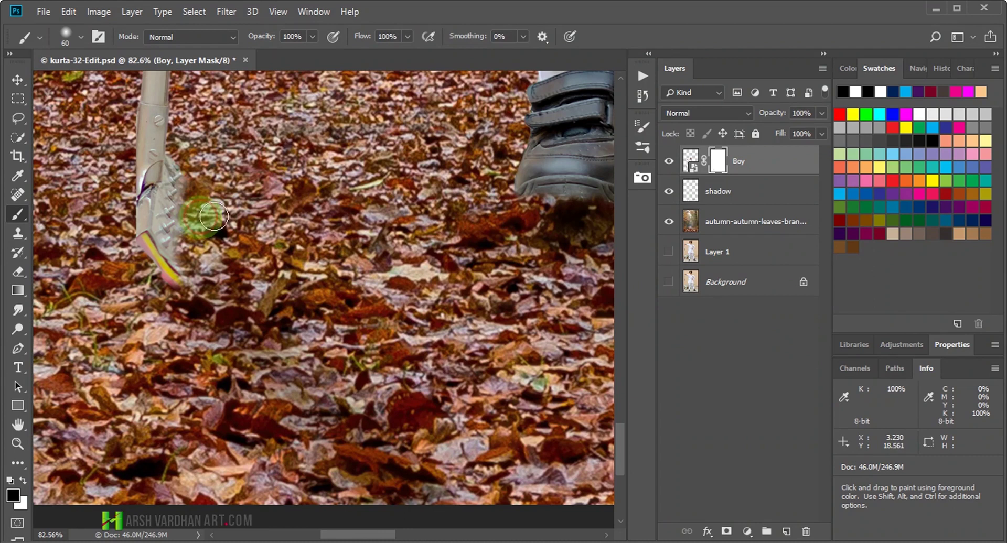
pyautogui.moveTo(382, 321)
pyautogui.mouseDown()
pyautogui.moveTo(285, 315)
pyautogui.moveTo(187, 434)
pyautogui.mouseUp()
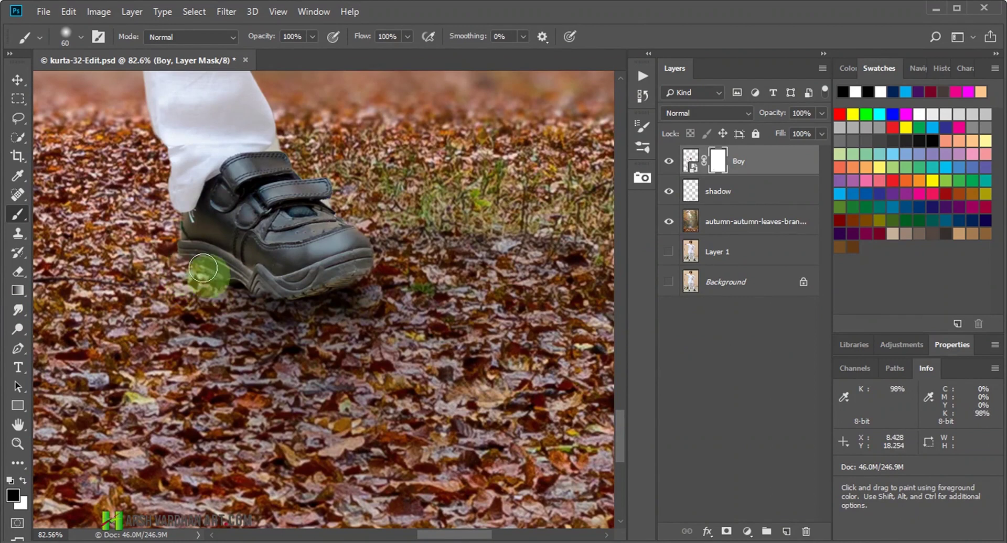
pyautogui.moveTo(202, 278); pyautogui.dragTo(343, 294)
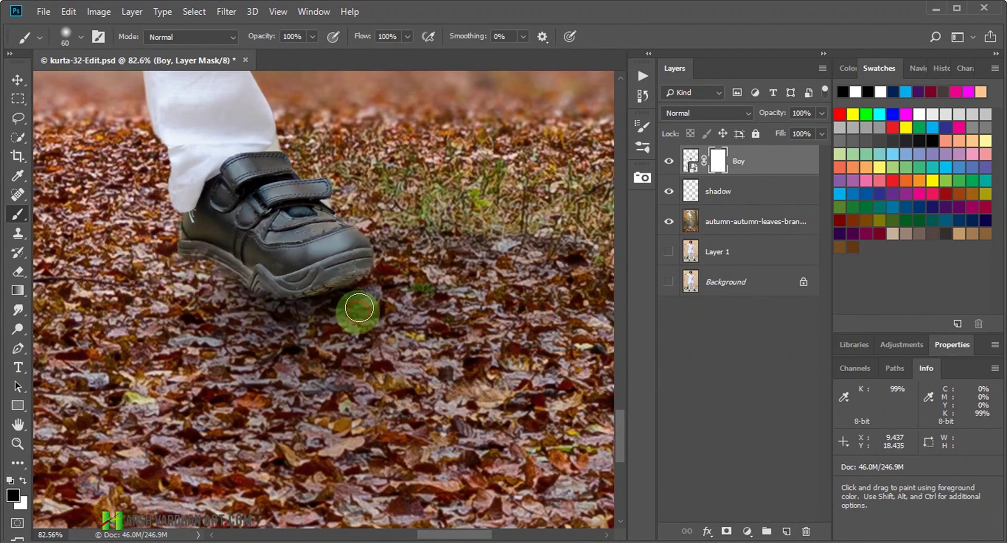
pyautogui.moveTo(344, 294); pyautogui.dragTo(286, 314)
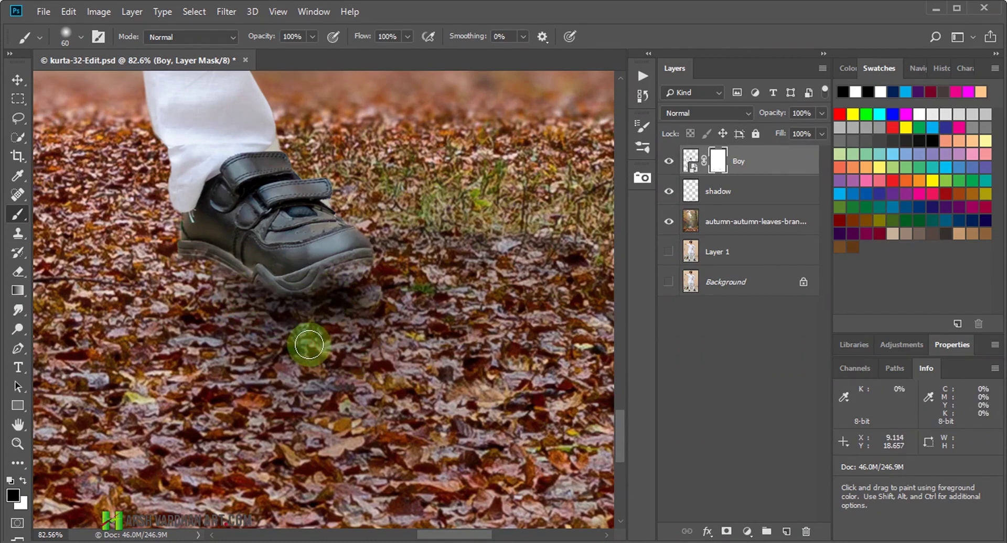
pyautogui.hotkey('ctrl', '0')
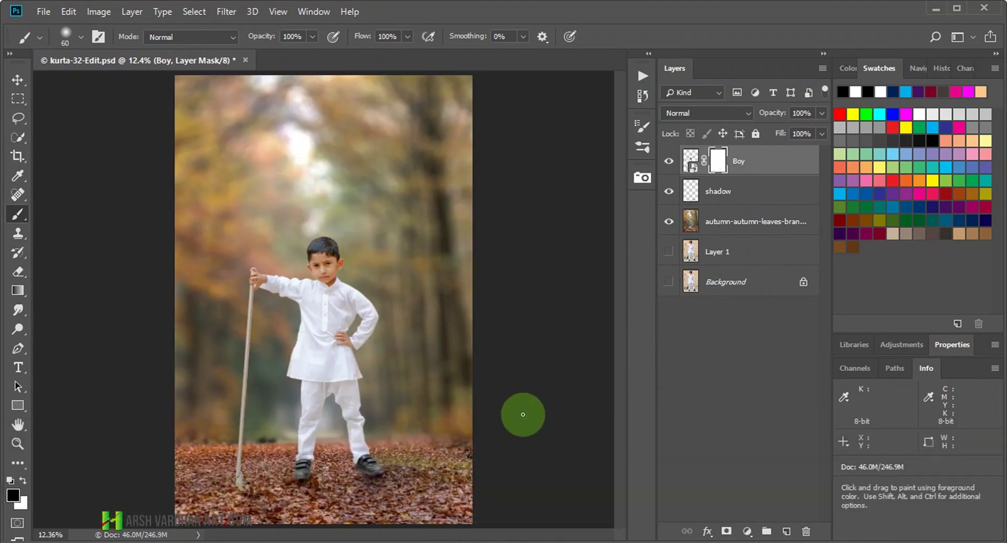
# Save, inspect the feet, purge all cached memory, and save again
pyautogui.hotkey('ctrl', 's')
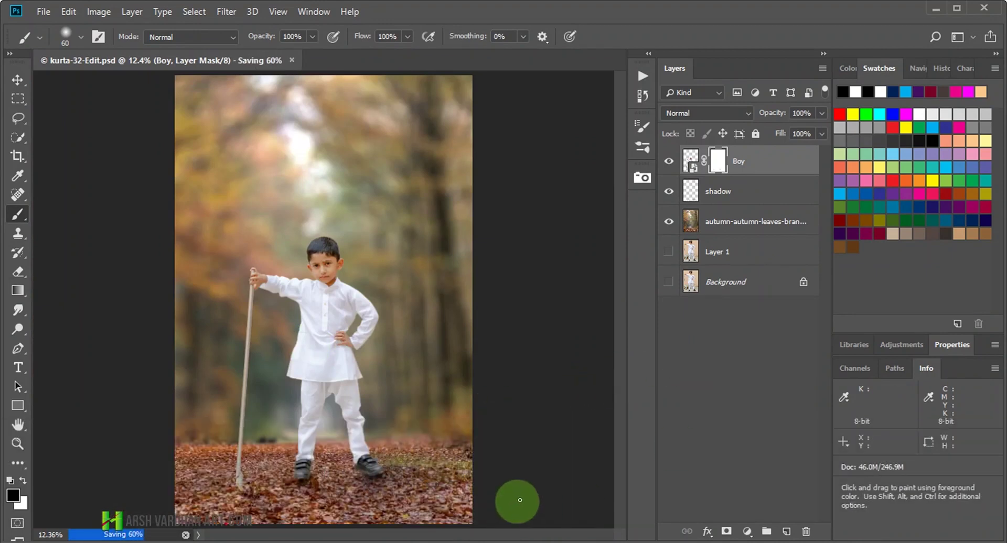
pyautogui.click(702, 198)
pyautogui.moveTo(330, 445)
pyautogui.mouseDown()
pyautogui.moveTo(491, 259)
pyautogui.moveTo(360, 308)
pyautogui.mouseUp()
pyautogui.scroll(-3, 524, 353)
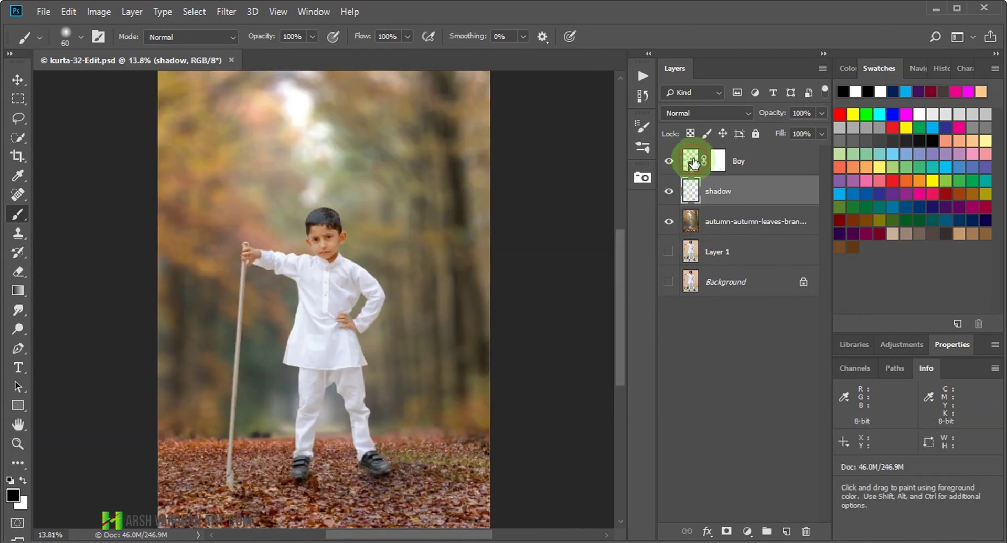
pyautogui.click(691, 160)
pyautogui.click(68, 11)
pyautogui.moveTo(108, 430)
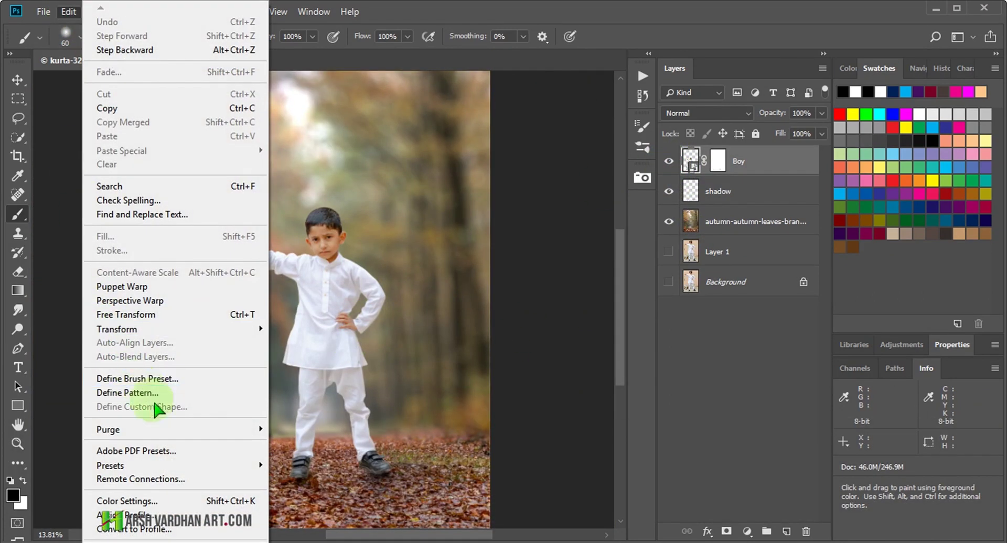
pyautogui.click(285, 472)
pyautogui.hotkey('ctrl', 's')
# Make the autumn-leaves layer active with nothing selected and launch Camera Raw Filter on it
pyautogui.hotkey('ctrl', 'space')
pyautogui.keyDown('ctrl'); pyautogui.keyDown('alt'); pyautogui.click(455, 244); pyautogui.keyUp('alt'); pyautogui.keyUp('ctrl')
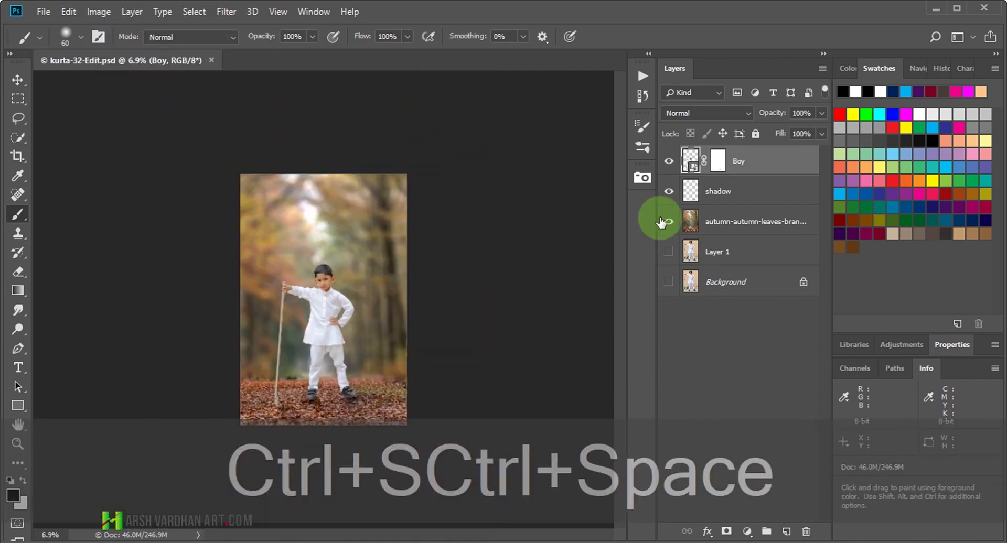
pyautogui.keyDown('ctrl'); pyautogui.click(691, 222); pyautogui.keyUp('ctrl')
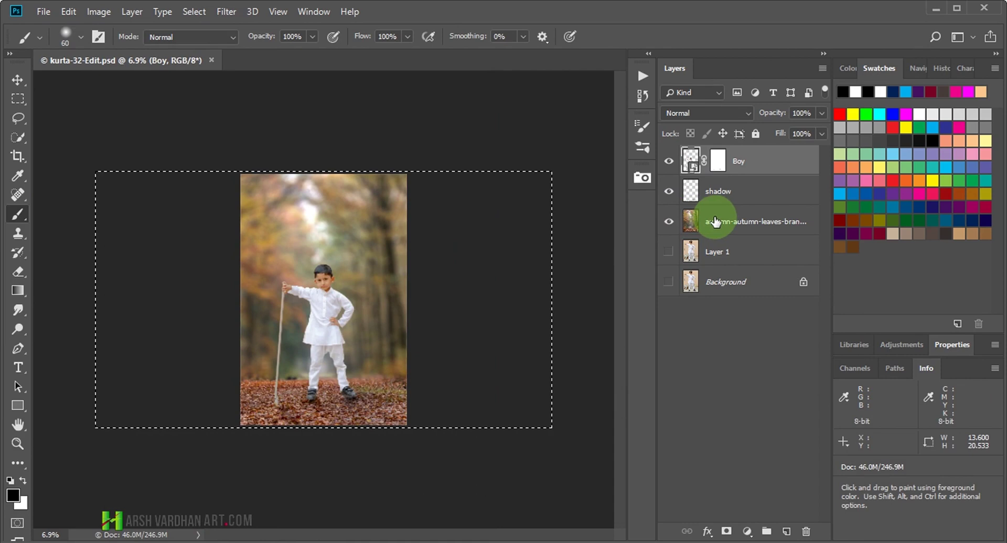
pyautogui.click(717, 221)
pyautogui.hotkey('ctrl', 'd')
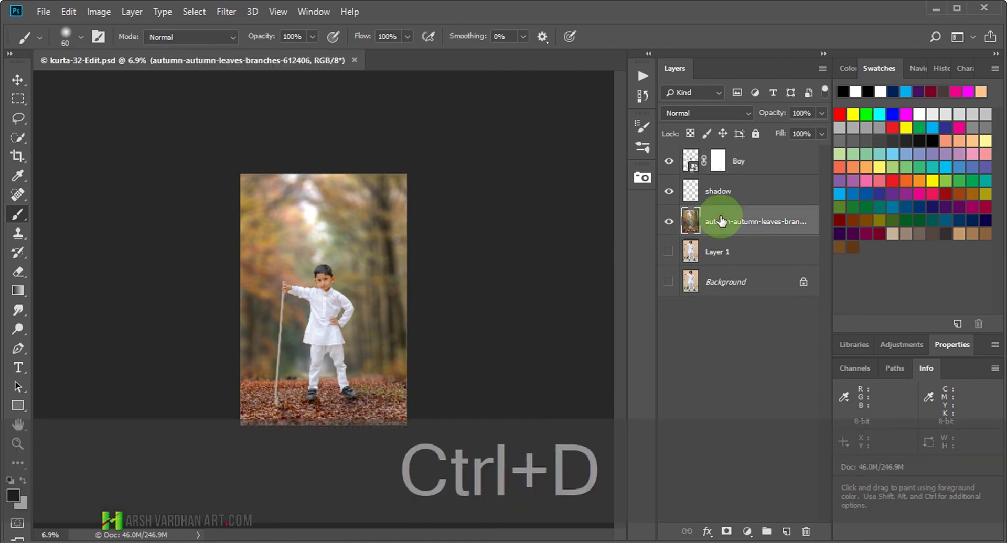
pyautogui.hotkey('ctrl', 'shift', 'a')
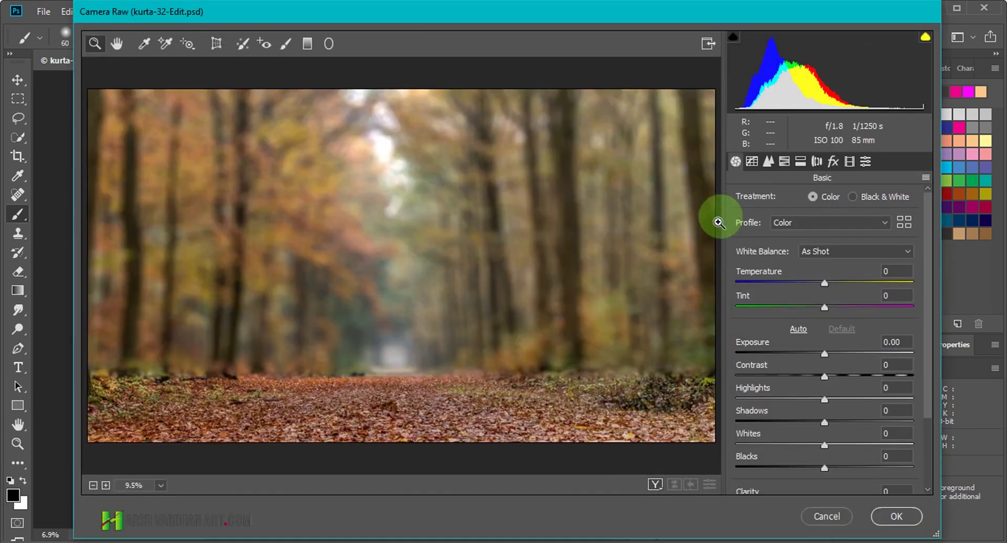
# In Camera Raw Basic, warm the forest to Temperature +33, Tint +33, and darken to Exposure -1.00, Contrast +35
pyautogui.moveTo(824, 283); pyautogui.dragTo(842, 286)
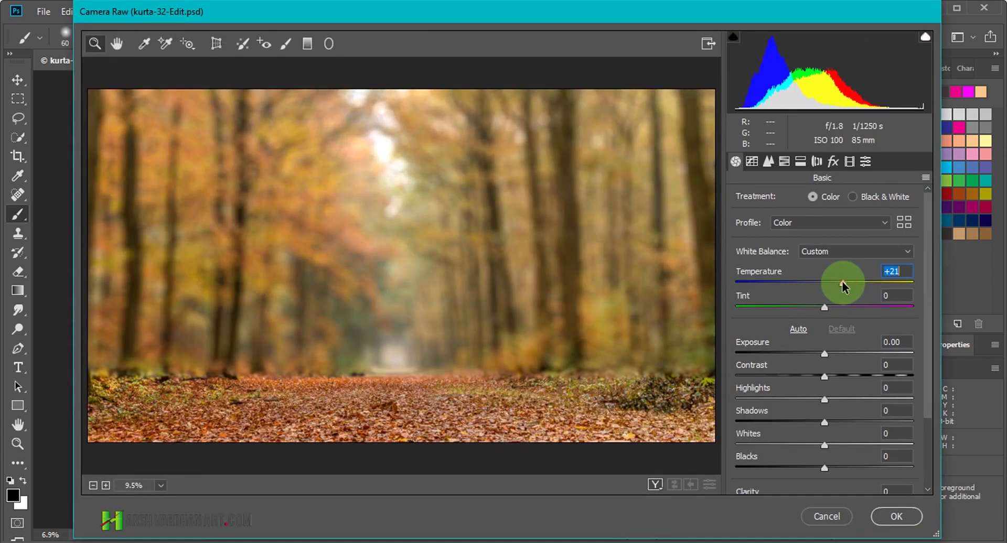
pyautogui.moveTo(825, 308)
pyautogui.mouseDown()
pyautogui.moveTo(855, 310)
pyautogui.moveTo(864, 281)
pyautogui.moveTo(854, 281)
pyautogui.mouseUp()
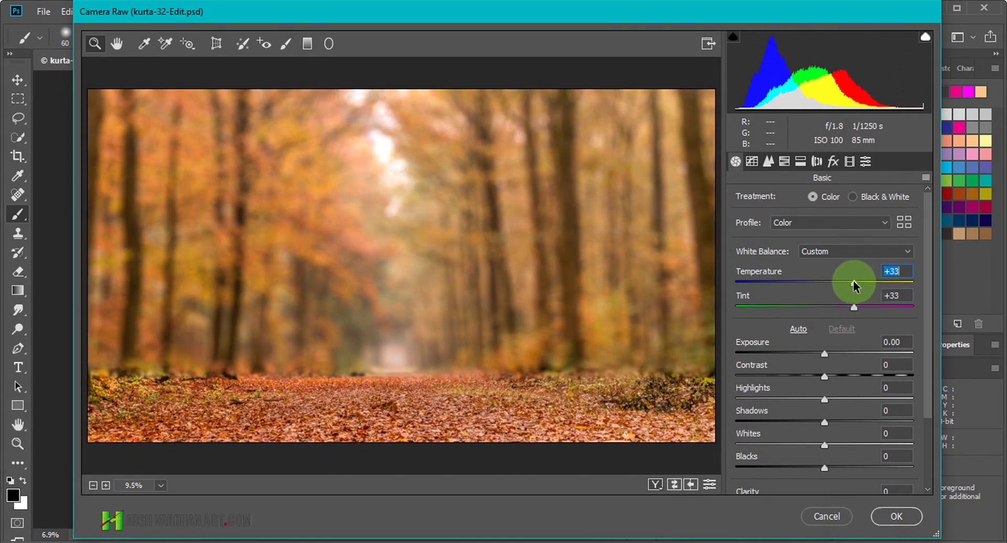
pyautogui.moveTo(824, 354)
pyautogui.mouseDown()
pyautogui.moveTo(795, 351)
pyautogui.moveTo(863, 374)
pyautogui.moveTo(855, 376)
pyautogui.mouseUp()
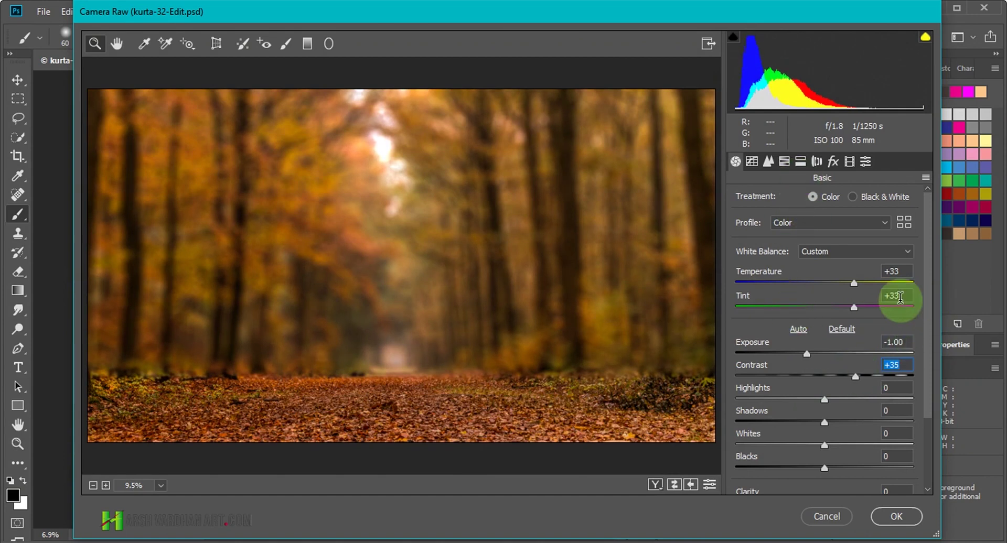
# Set HSL hues to Reds +43, Oranges -34, Yellows +63, Aquas +1, Purples +13
pyautogui.click(799, 166)
pyautogui.click(789, 166)
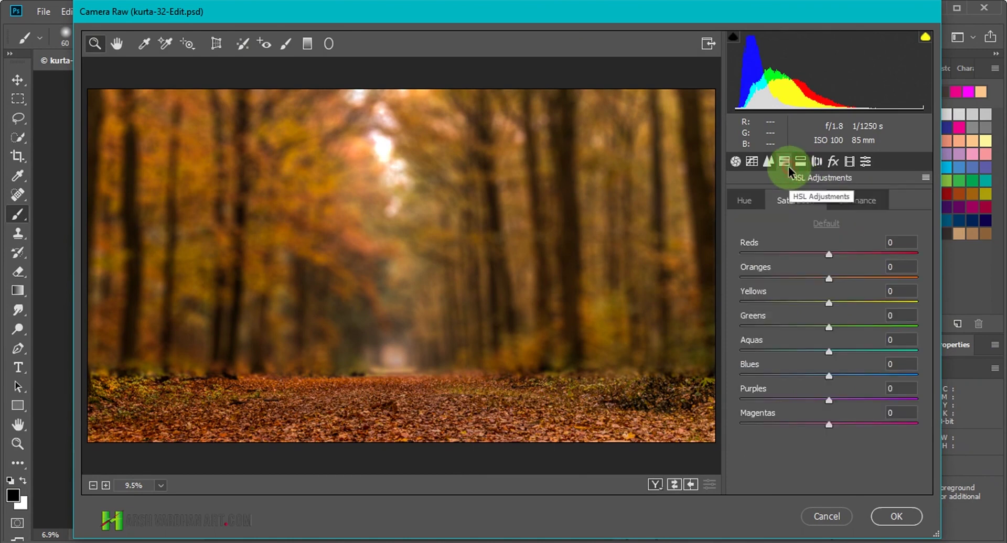
pyautogui.click(795, 201)
pyautogui.click(761, 210)
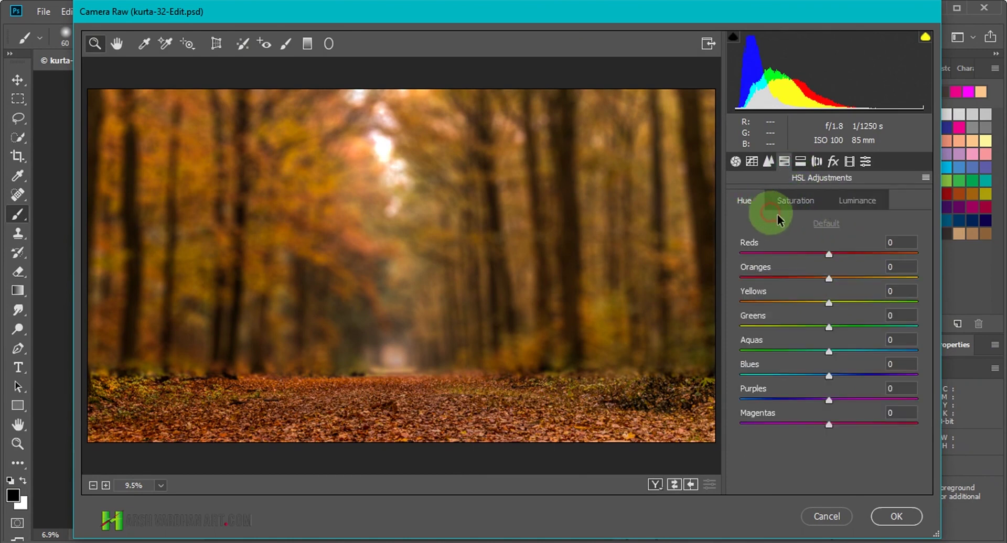
pyautogui.moveTo(829, 254); pyautogui.dragTo(867, 253)
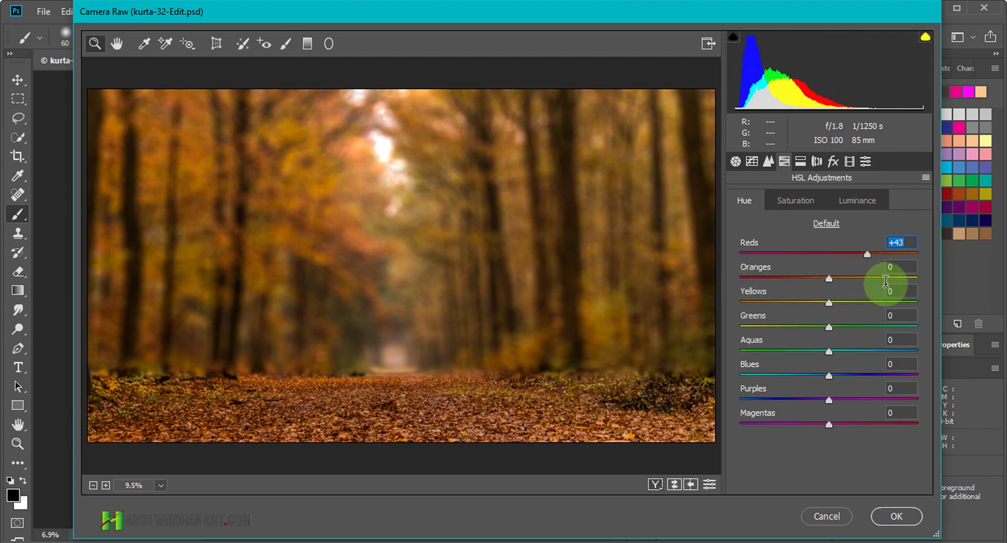
pyautogui.moveTo(830, 280)
pyautogui.mouseDown()
pyautogui.moveTo(757, 284)
pyautogui.moveTo(917, 300)
pyautogui.moveTo(884, 302)
pyautogui.mouseUp()
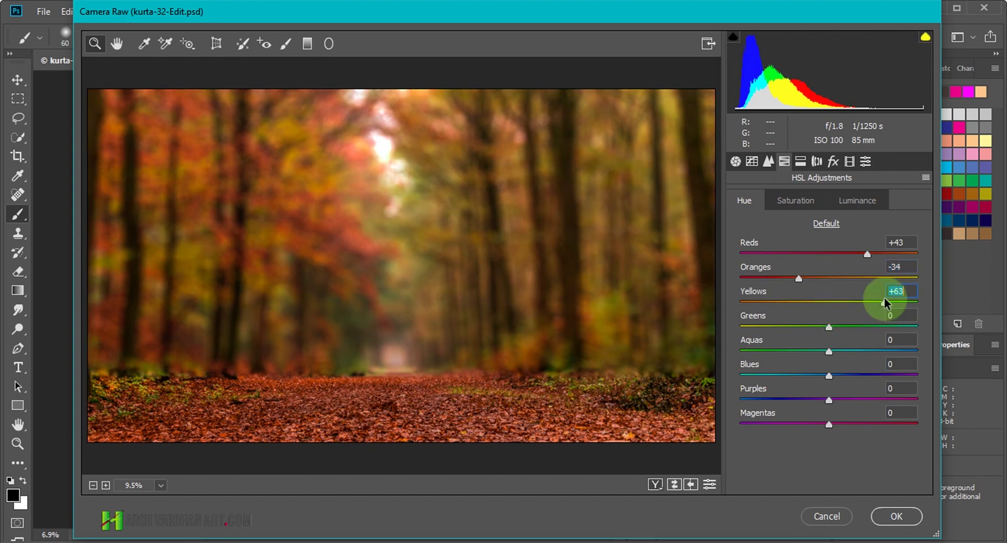
pyautogui.click(875, 325)
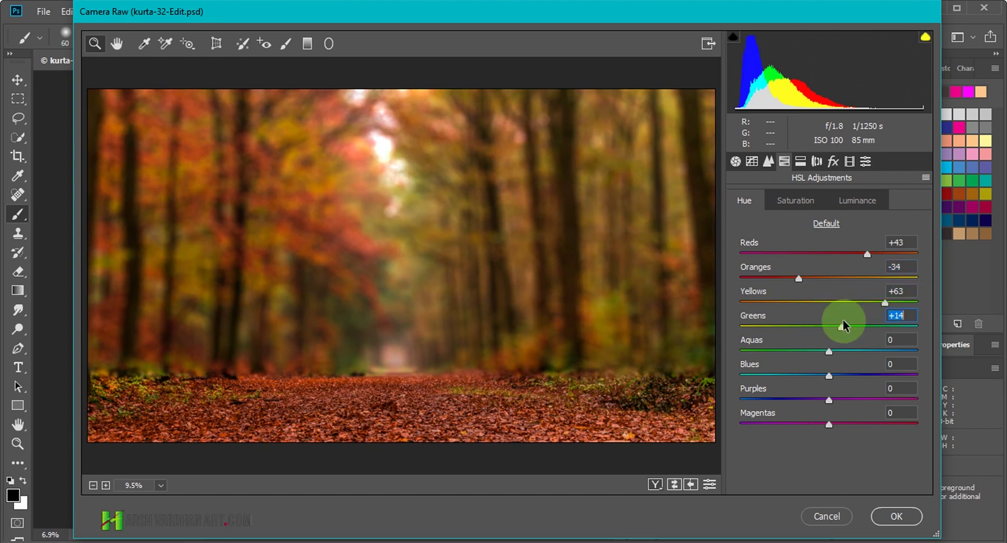
pyautogui.click(830, 350)
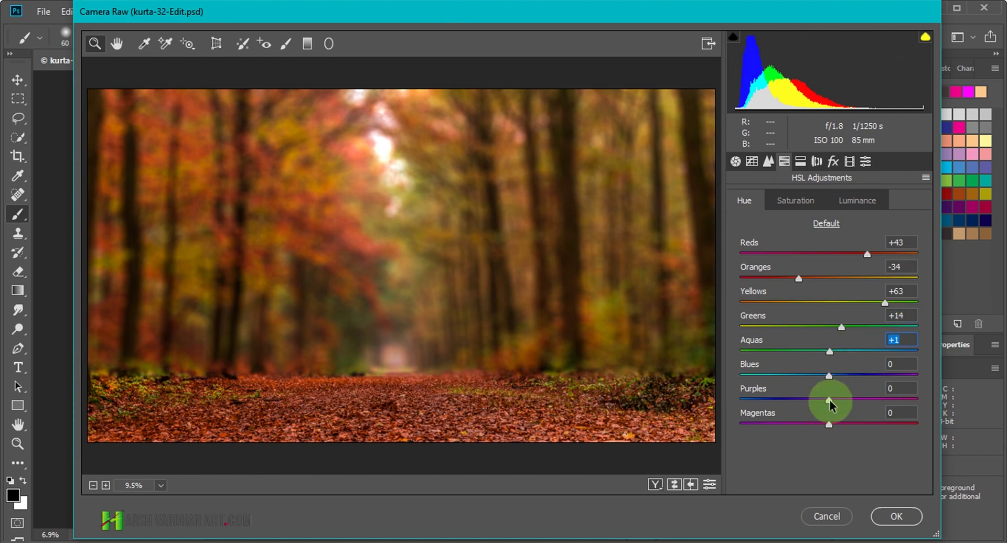
pyautogui.moveTo(829, 400); pyautogui.dragTo(839, 400)
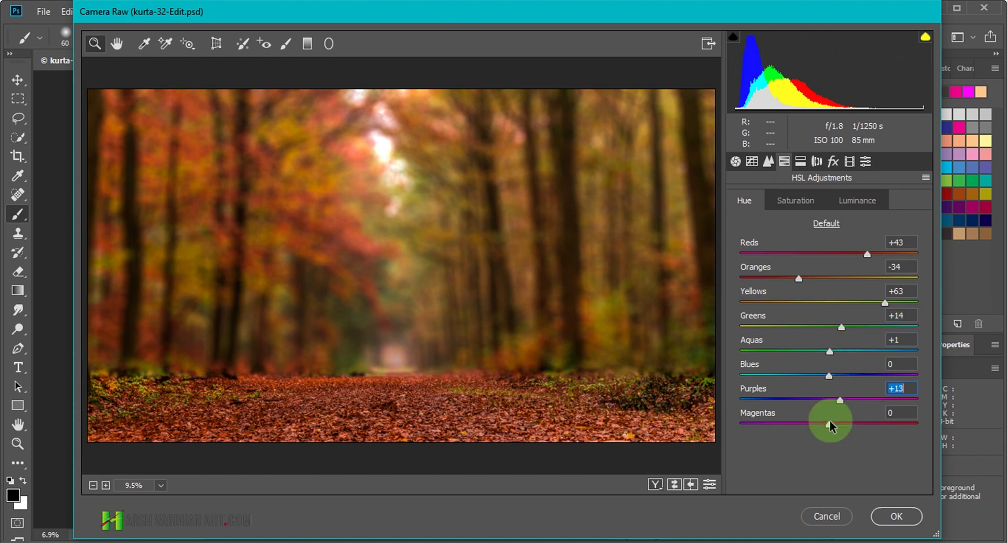
# Set HSL luminance to Oranges -17, Greens +25, Aquas +30, and apply the filter
pyautogui.click(813, 200)
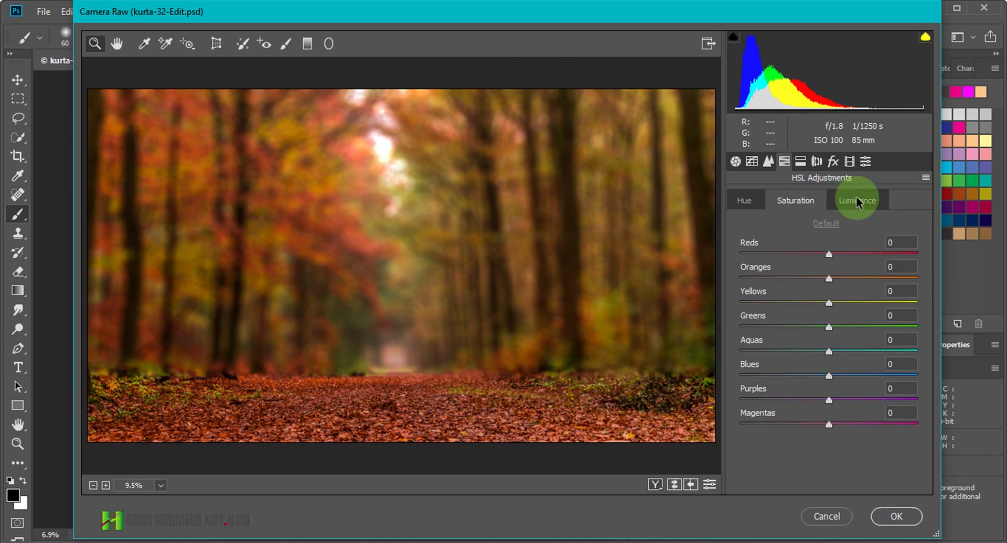
pyautogui.click(856, 200)
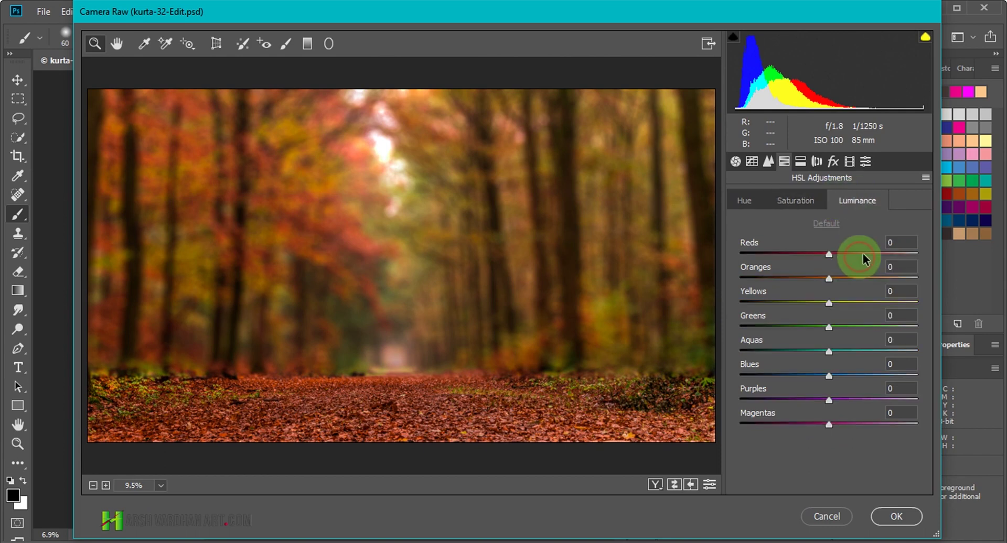
pyautogui.moveTo(825, 280)
pyautogui.mouseDown()
pyautogui.moveTo(812, 277)
pyautogui.moveTo(832, 271)
pyautogui.moveTo(879, 300)
pyautogui.mouseUp()
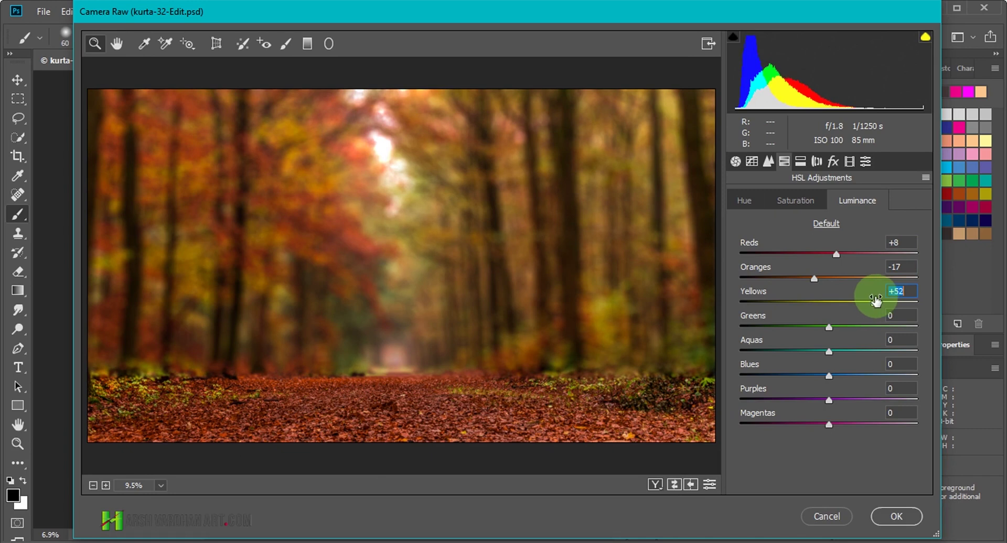
pyautogui.moveTo(829, 328); pyautogui.dragTo(865, 326)
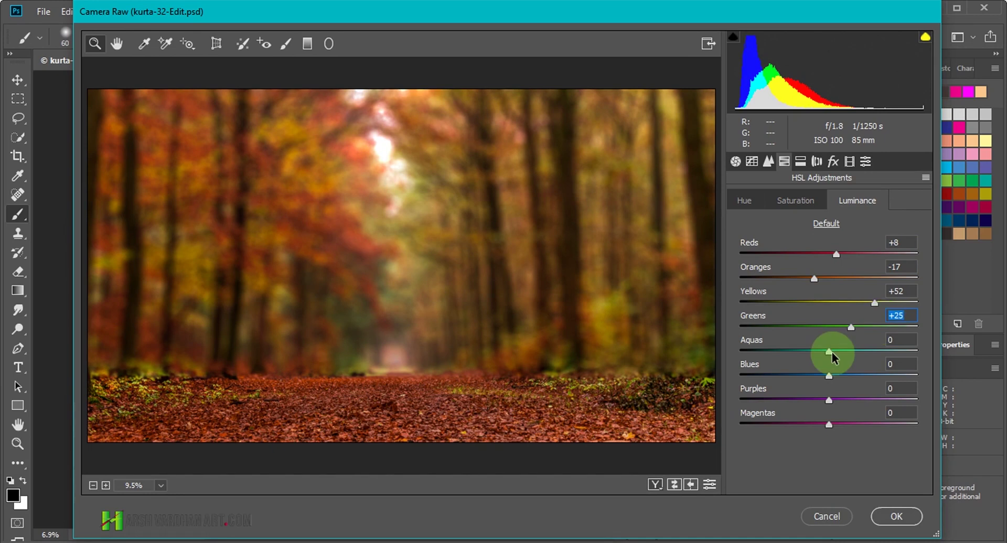
pyautogui.moveTo(830, 351); pyautogui.dragTo(858, 349)
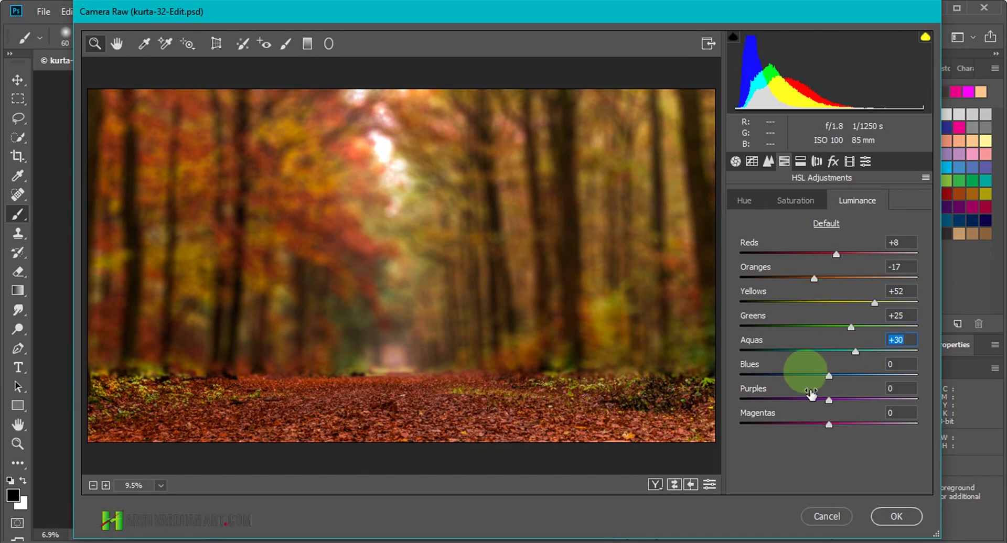
pyautogui.click(894, 522)
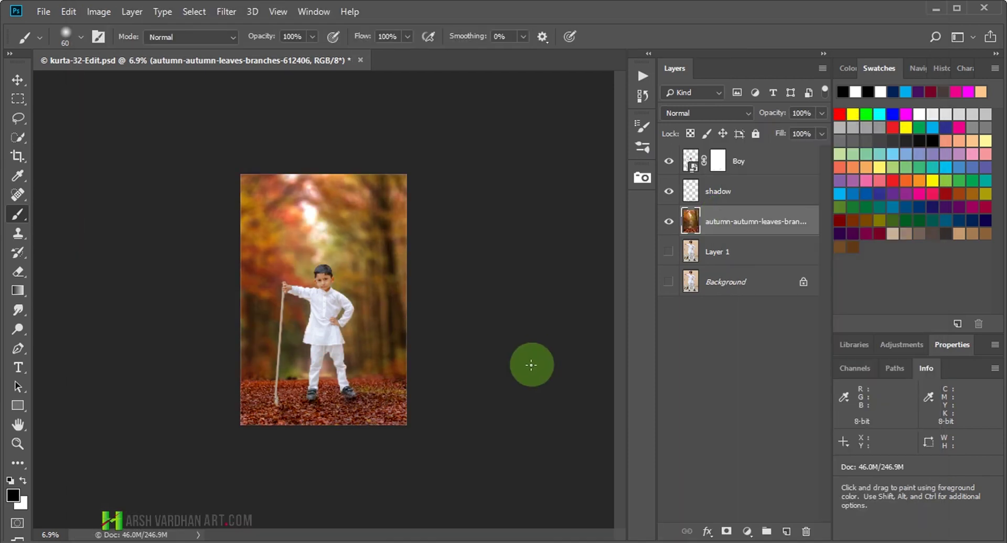
# Raise the forest's Camera Raw Exposure to +0.40, then target the Boy layer
pyautogui.hotkey('ctrl', 'space')
pyautogui.moveTo(382, 370)
pyautogui.mouseDown()
pyautogui.moveTo(458, 400)
pyautogui.moveTo(422, 395)
pyautogui.moveTo(427, 375)
pyautogui.mouseUp()
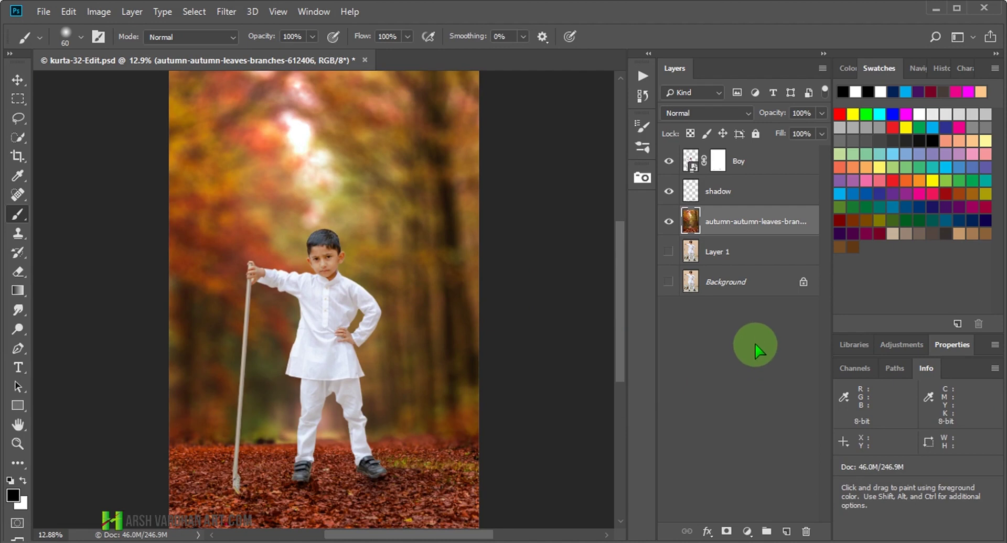
pyautogui.hotkey('ctrl', 'shift', 'a')
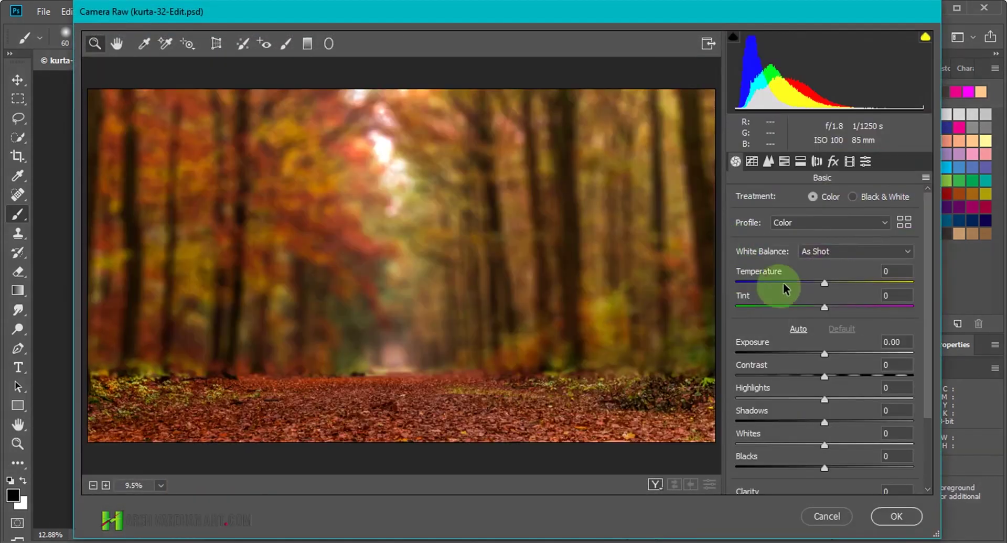
pyautogui.moveTo(825, 355); pyautogui.dragTo(832, 353)
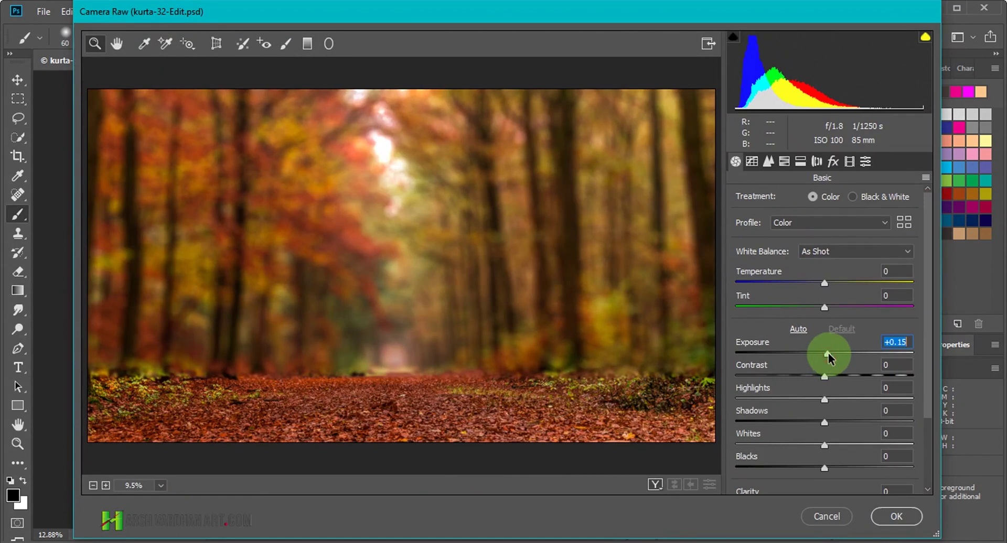
pyautogui.click(897, 516)
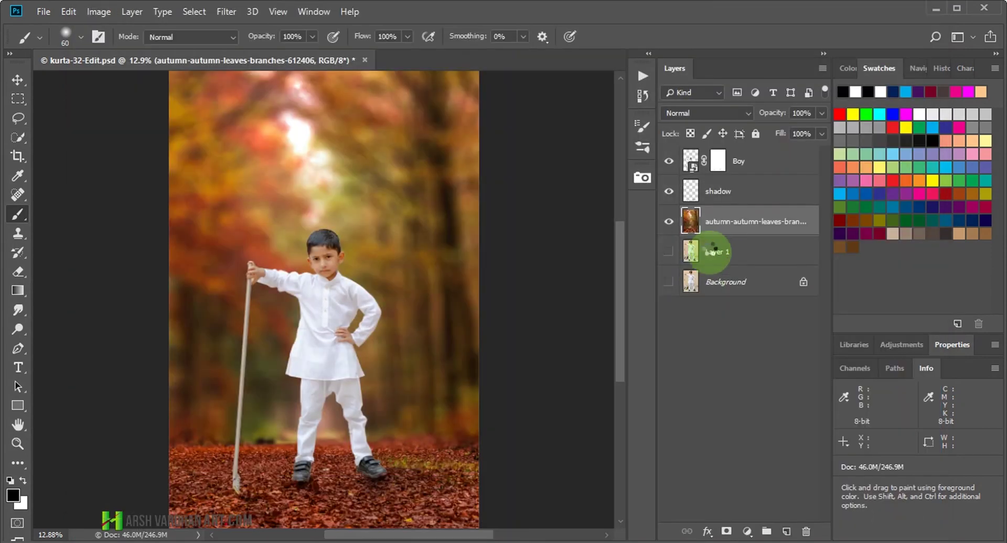
pyautogui.click(771, 162)
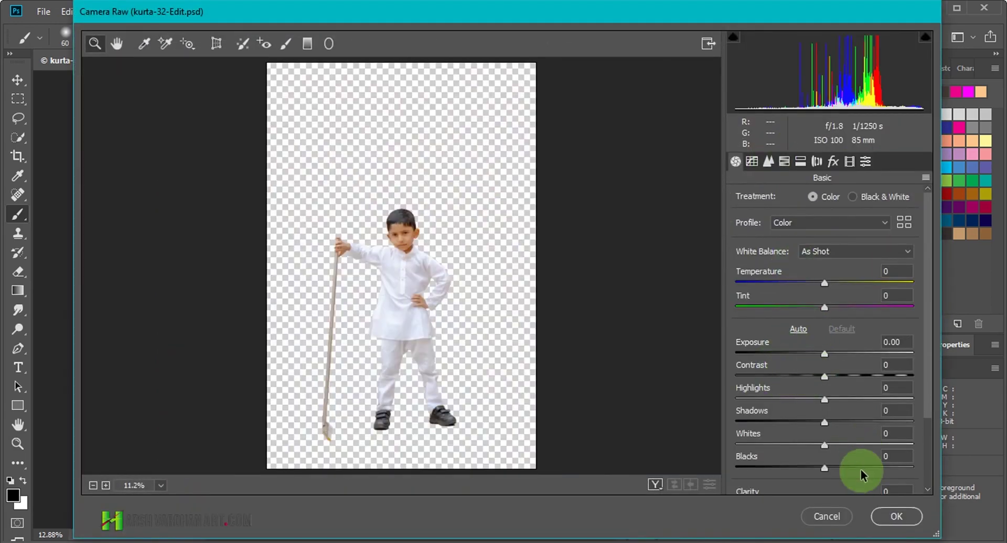
pyautogui.click(827, 516)
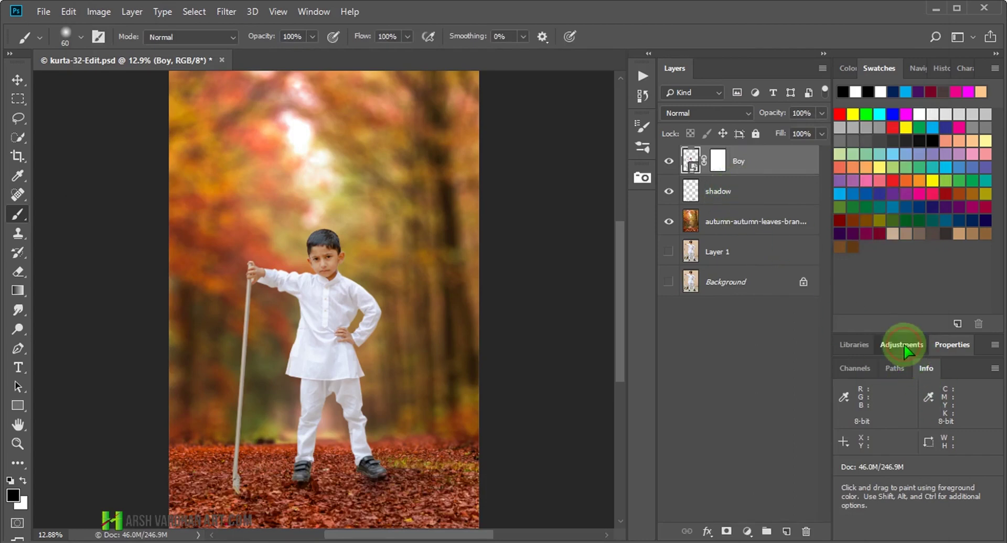
# Add a Curves adjustment with a lowered white point, clipped to the Boy layer
pyautogui.click(902, 345)
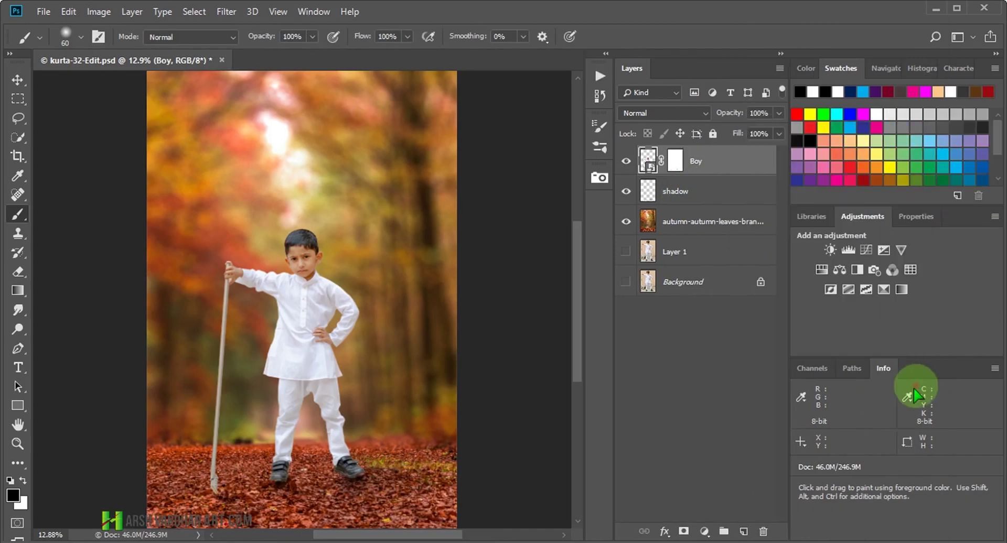
pyautogui.click(871, 252)
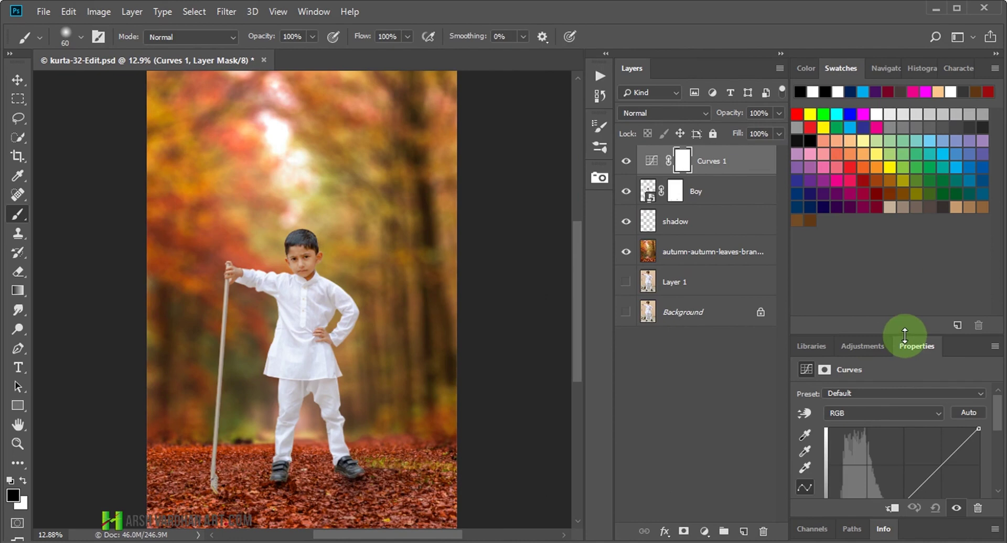
pyautogui.moveTo(904, 334); pyautogui.dragTo(892, 206)
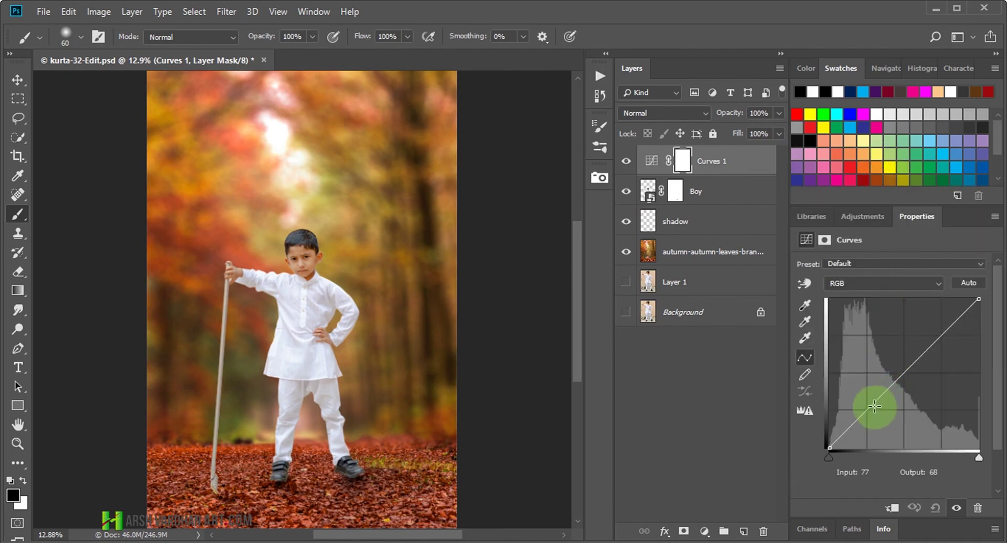
pyautogui.moveTo(979, 299); pyautogui.dragTo(979, 324)
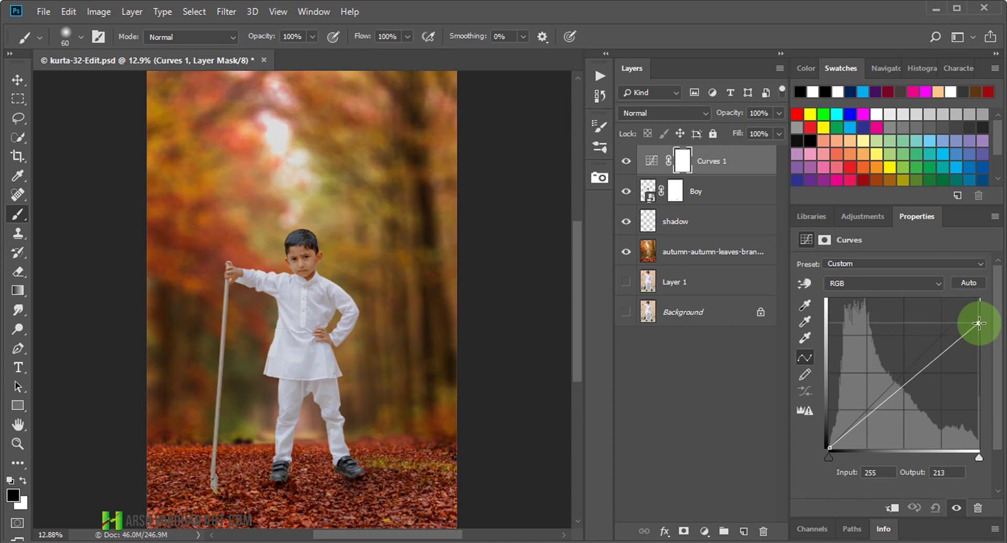
pyautogui.click(891, 509)
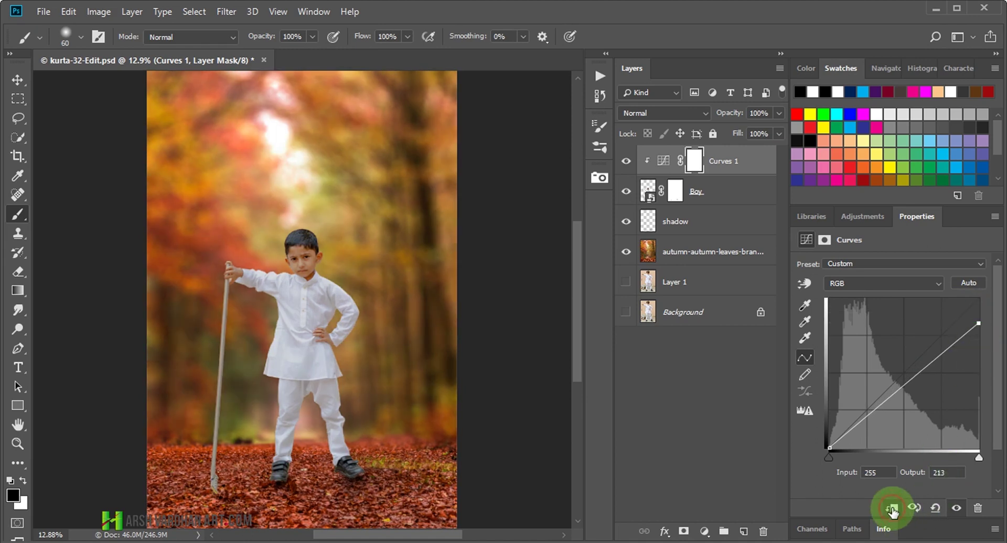
# Shape an S-curve with a lowered shadow point and an upper point at Input 185, Output 167
pyautogui.click(885, 402)
pyautogui.moveTo(886, 402)
pyautogui.mouseDown()
pyautogui.moveTo(894, 407)
pyautogui.moveTo(886, 408)
pyautogui.mouseUp()
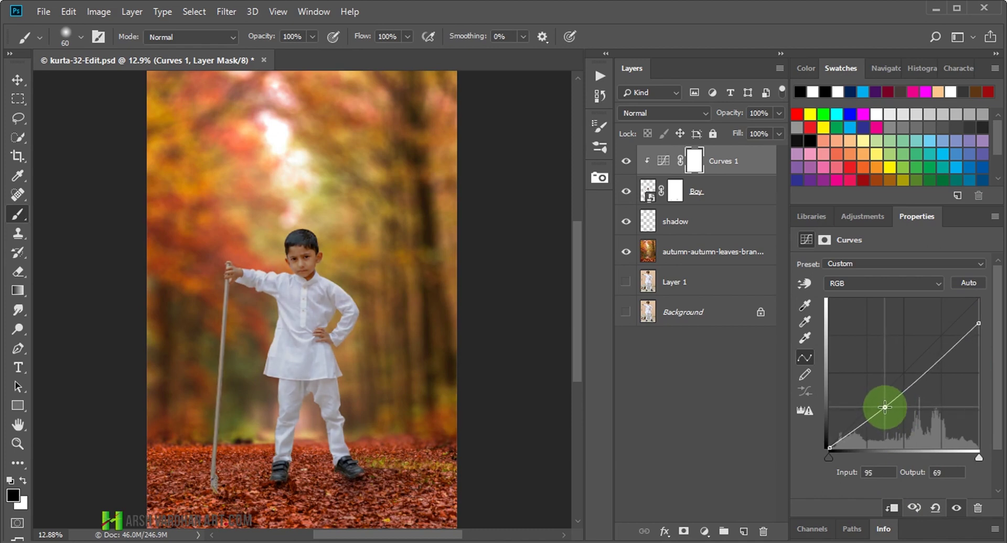
pyautogui.click(946, 353)
pyautogui.moveTo(947, 353); pyautogui.dragTo(938, 350)
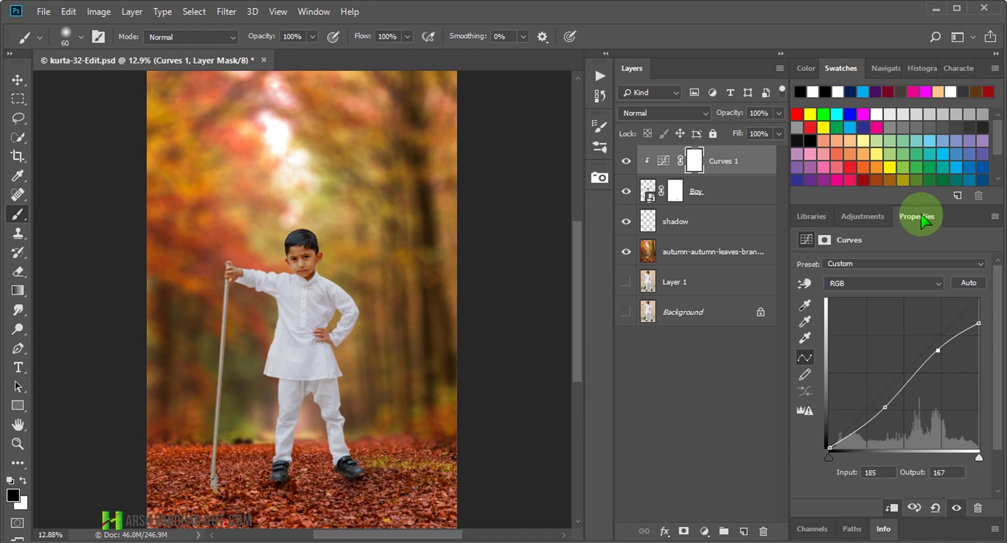
pyautogui.moveTo(921, 220); pyautogui.dragTo(813, 76)
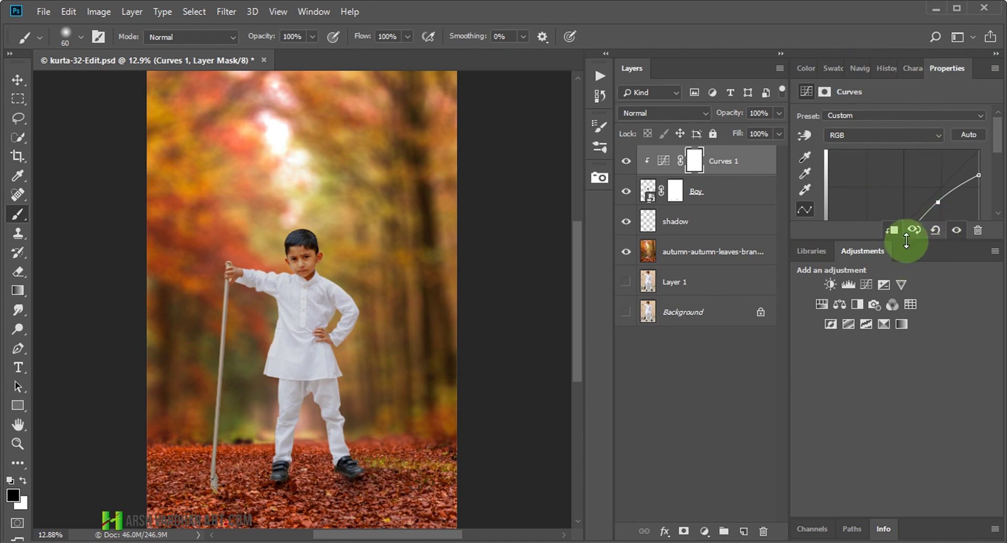
pyautogui.moveTo(906, 241); pyautogui.dragTo(924, 377)
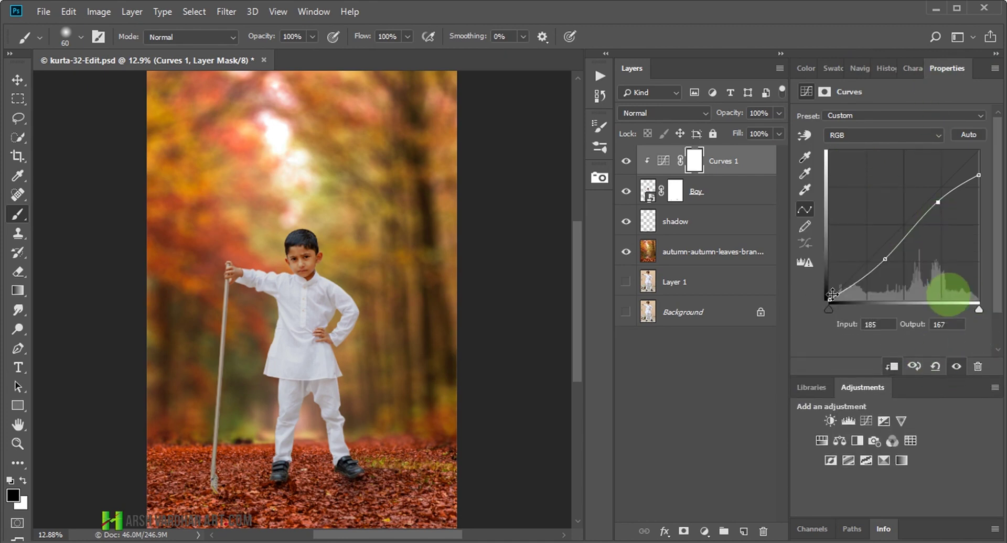
pyautogui.click(639, 358)
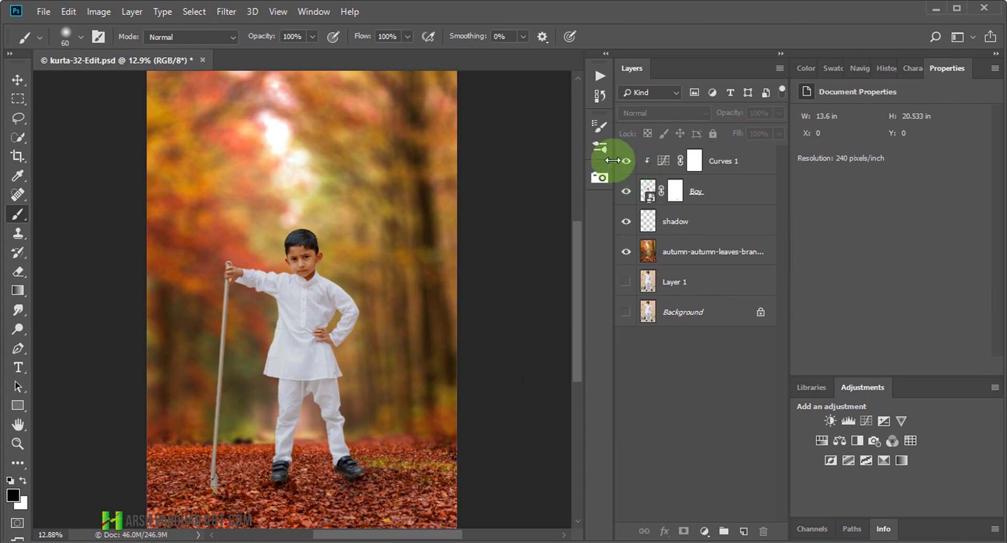
# Paint Curves 1's layer mask over the boy's legs, head and raised arm with a 300 px brush
pyautogui.click(626, 161)
pyautogui.click(627, 161)
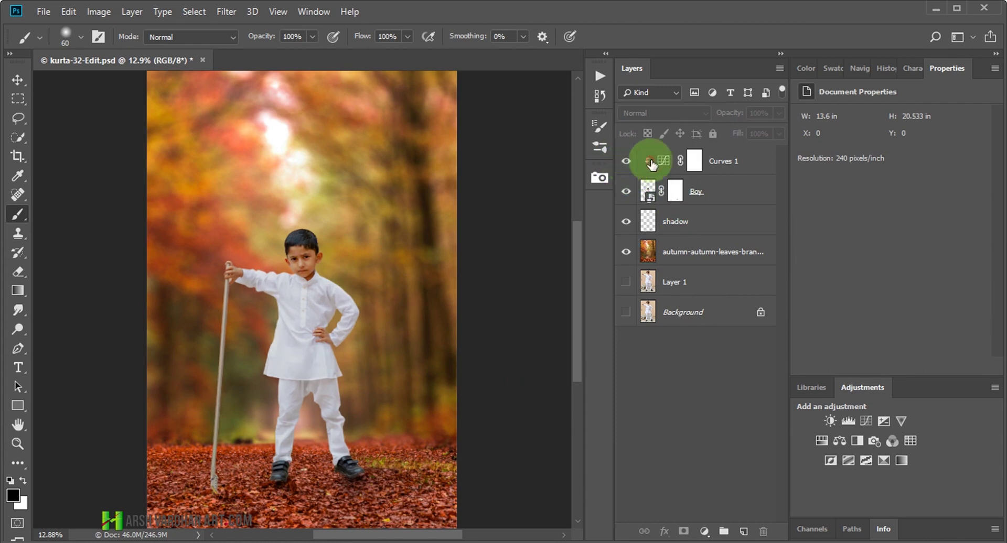
pyautogui.click(694, 161)
pyautogui.moveTo(278, 315); pyautogui.dragTo(288, 272)
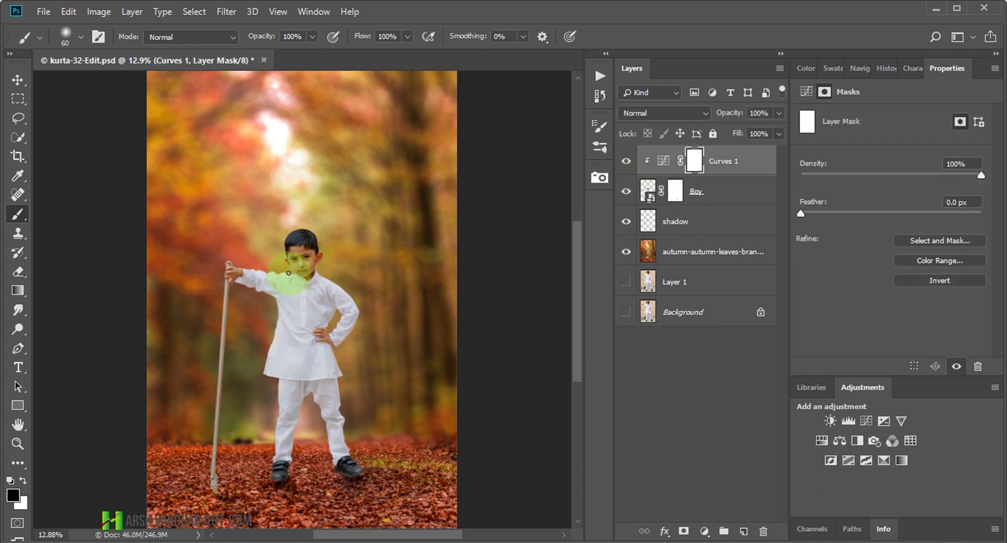
pyautogui.press(']')
pyautogui.press(']')
pyautogui.press(']')
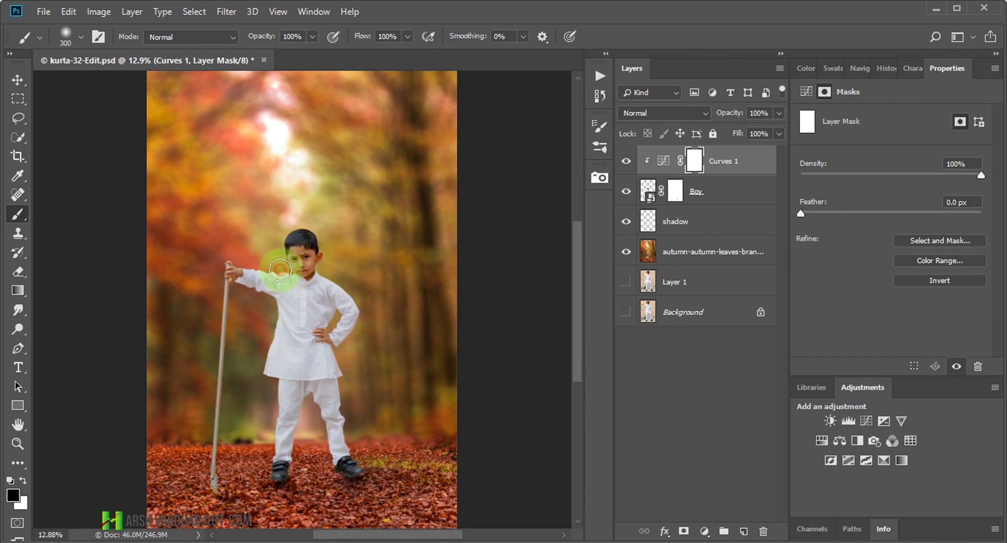
pyautogui.moveTo(284, 246)
pyautogui.mouseDown()
pyautogui.moveTo(238, 256)
pyautogui.moveTo(359, 325)
pyautogui.moveTo(360, 416)
pyautogui.moveTo(337, 370)
pyautogui.moveTo(259, 383)
pyautogui.moveTo(270, 315)
pyautogui.moveTo(254, 382)
pyautogui.moveTo(266, 387)
pyautogui.moveTo(273, 436)
pyautogui.moveTo(257, 454)
pyautogui.moveTo(243, 445)
pyautogui.moveTo(308, 472)
pyautogui.moveTo(302, 412)
pyautogui.moveTo(312, 408)
pyautogui.mouseUp()
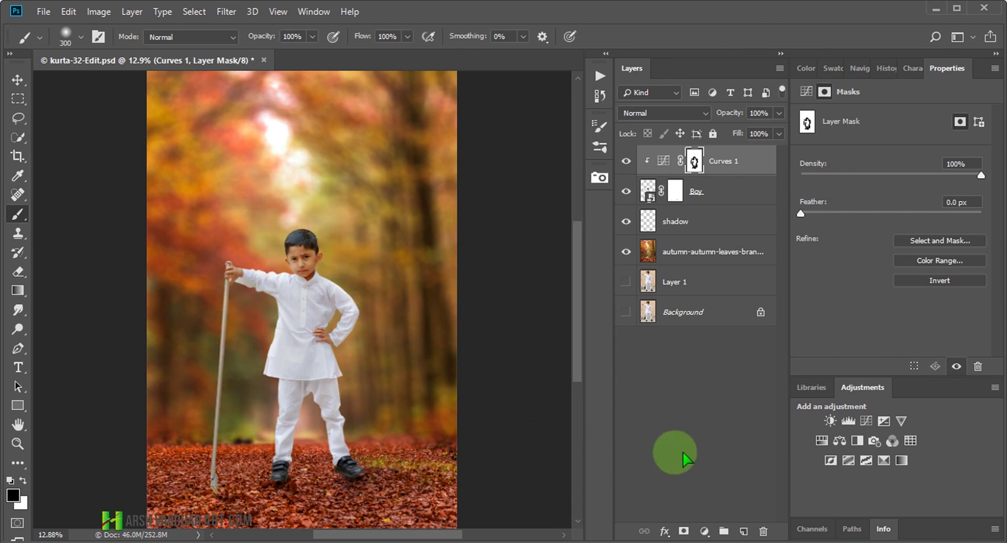
pyautogui.click(686, 254)
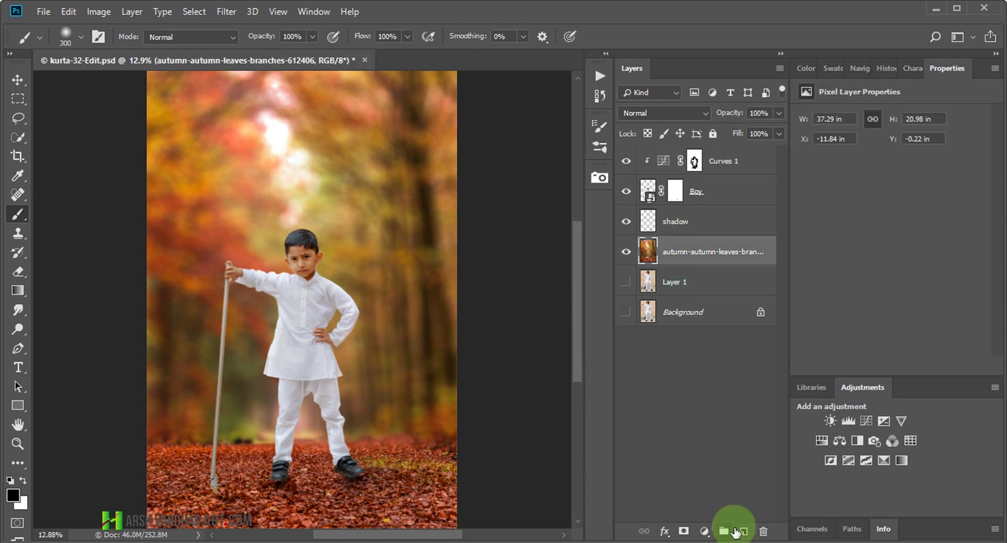
# Add a new empty layer above the autumn background and pick a salmon coral swatch
pyautogui.click(742, 533)
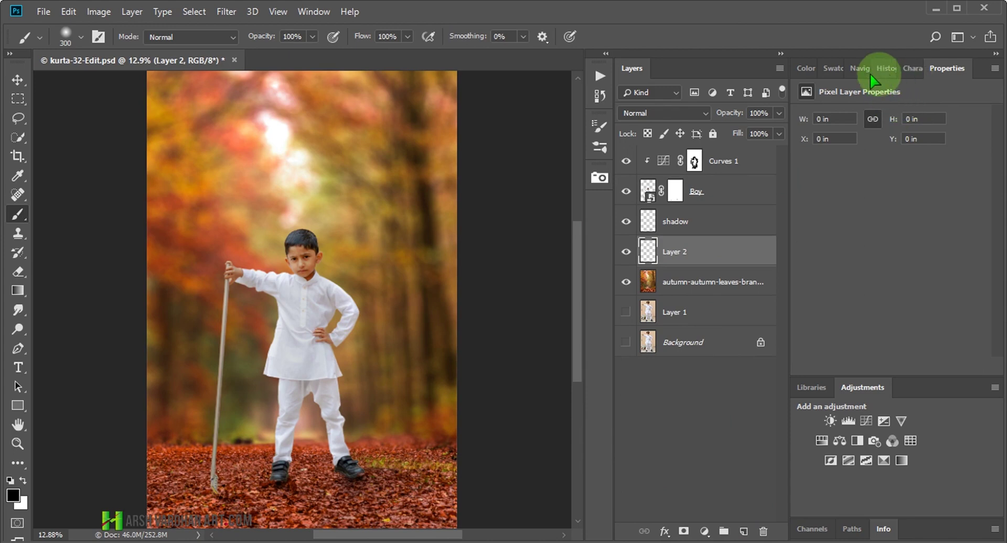
pyautogui.click(812, 69)
pyautogui.click(838, 68)
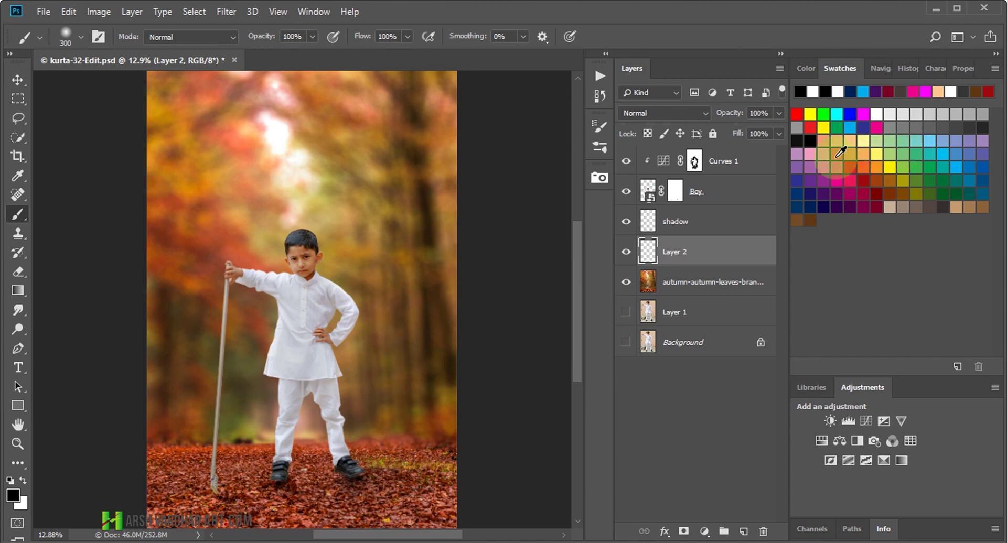
pyautogui.click(852, 165)
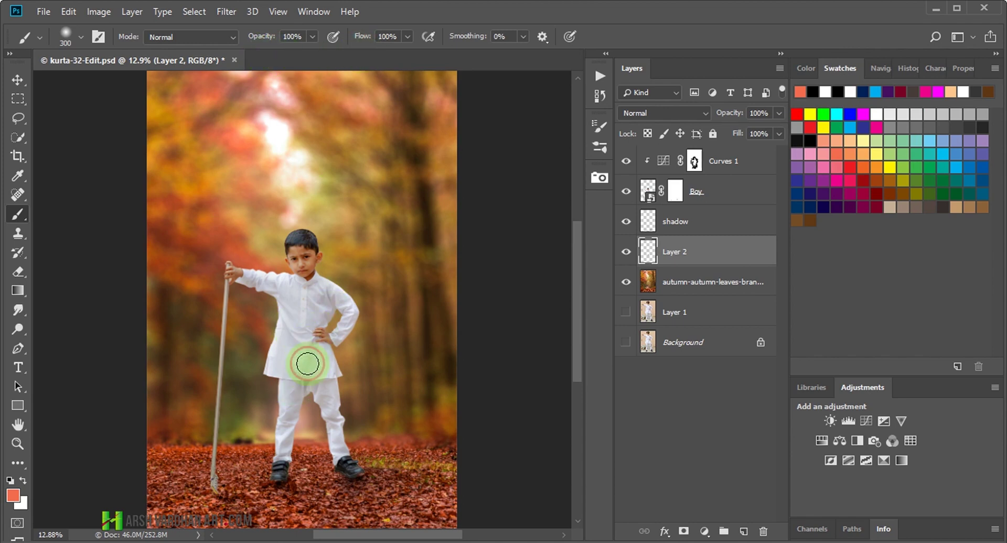
# Scale the coral spot to about 830% and raise it behind the boy
pyautogui.hotkey('ctrl', 't')
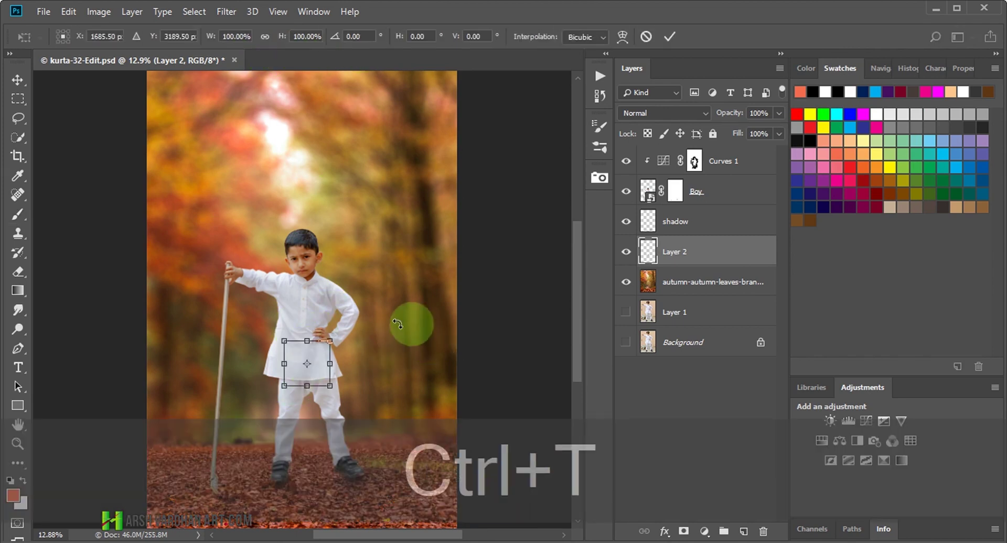
pyautogui.moveTo(330, 341)
pyautogui.mouseDown()
pyautogui.moveTo(562, 218)
pyautogui.moveTo(553, 218)
pyautogui.mouseUp()
pyautogui.moveTo(362, 385); pyautogui.dragTo(370, 297)
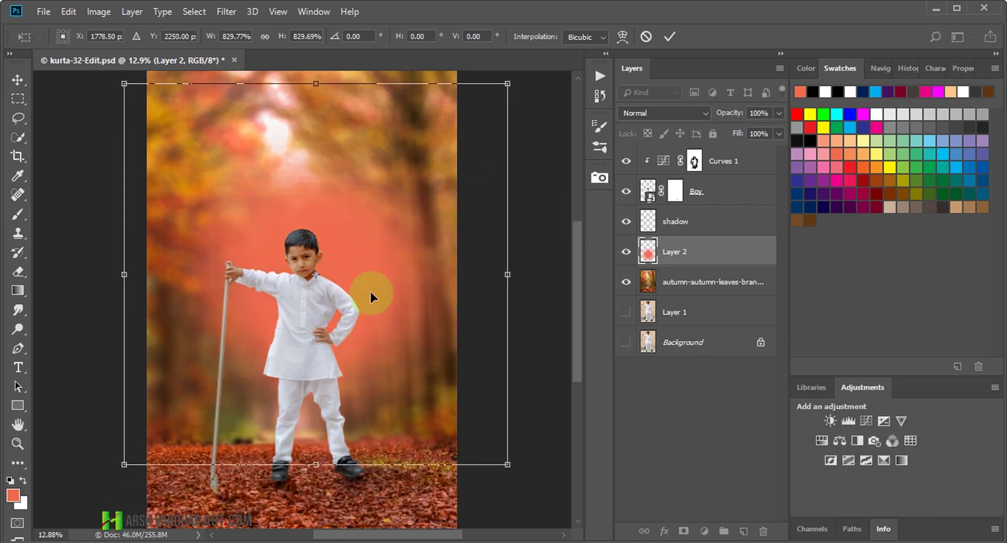
# Commit the glow and try Color Dodge, Linear Dodge (Add), Soft Light and Screen blend modes
pyautogui.click(669, 37)
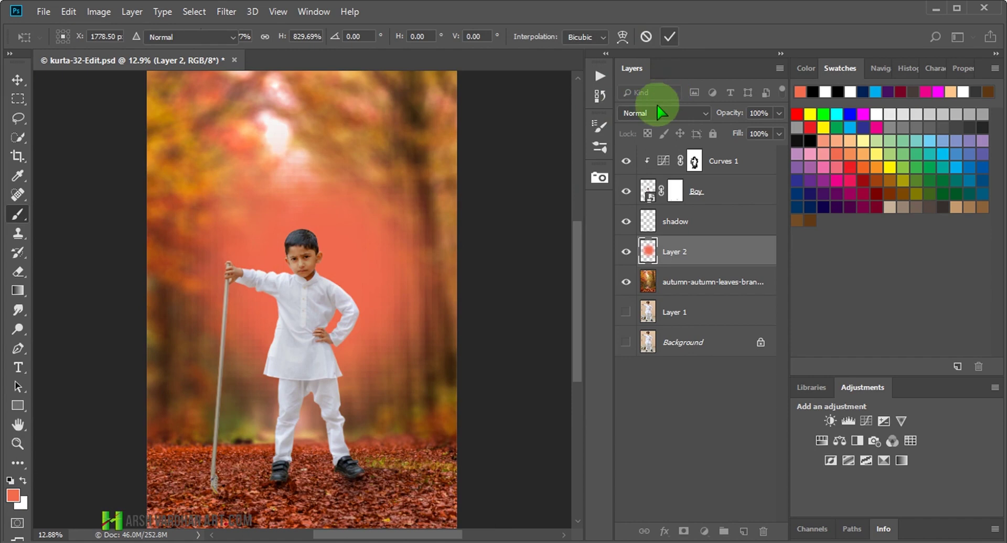
pyautogui.click(655, 107)
pyautogui.click(645, 250)
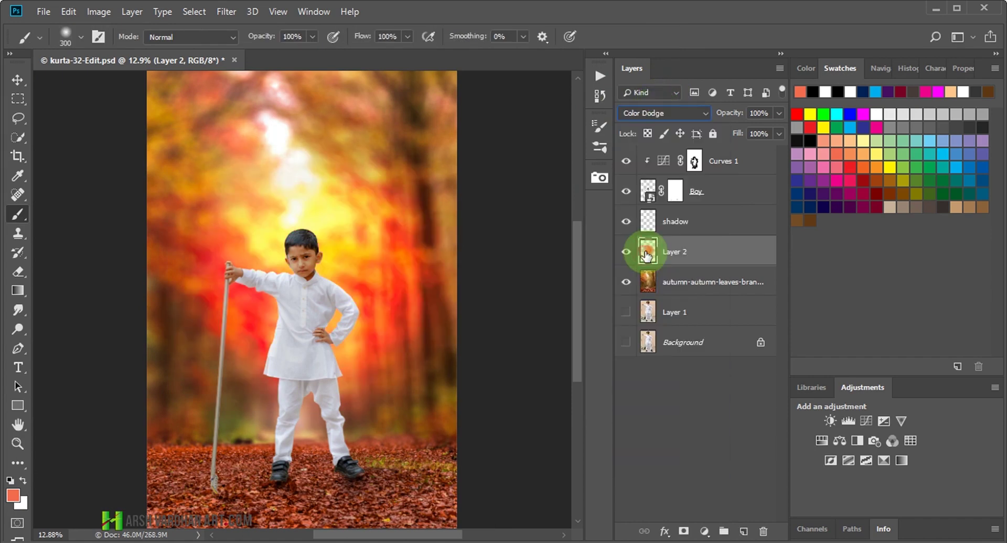
pyautogui.click(682, 113)
pyautogui.click(673, 260)
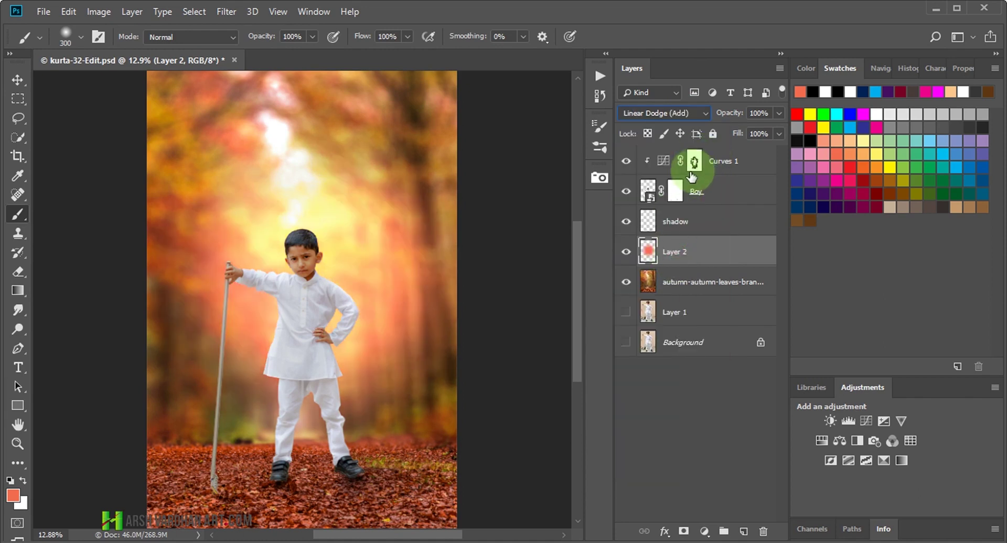
pyautogui.click(687, 113)
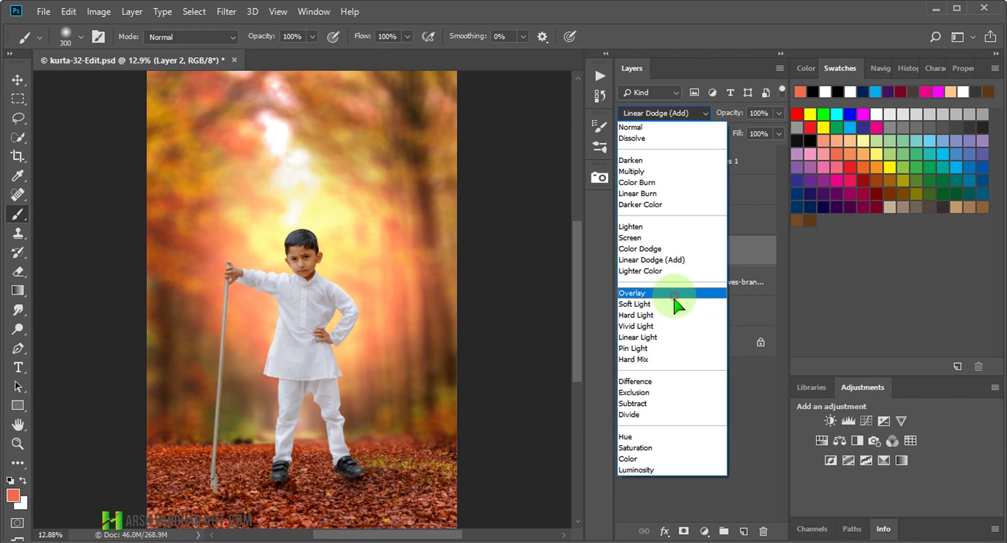
pyautogui.click(667, 303)
pyautogui.click(681, 114)
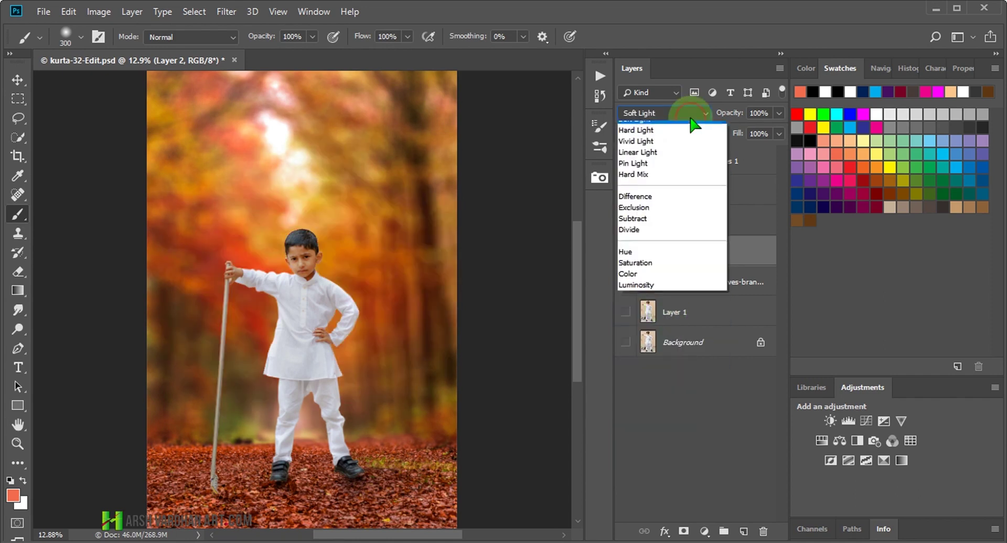
pyautogui.click(652, 239)
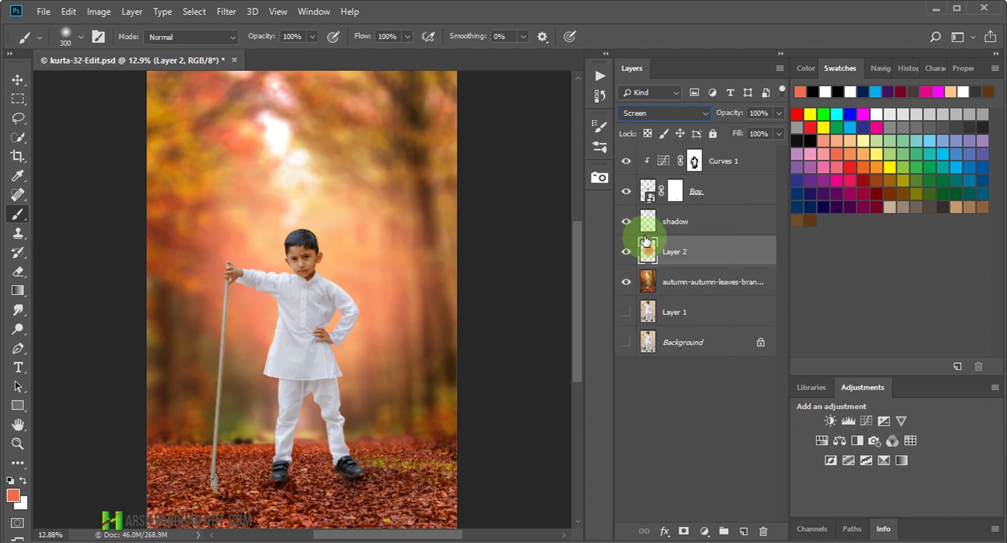
pyautogui.click(698, 116)
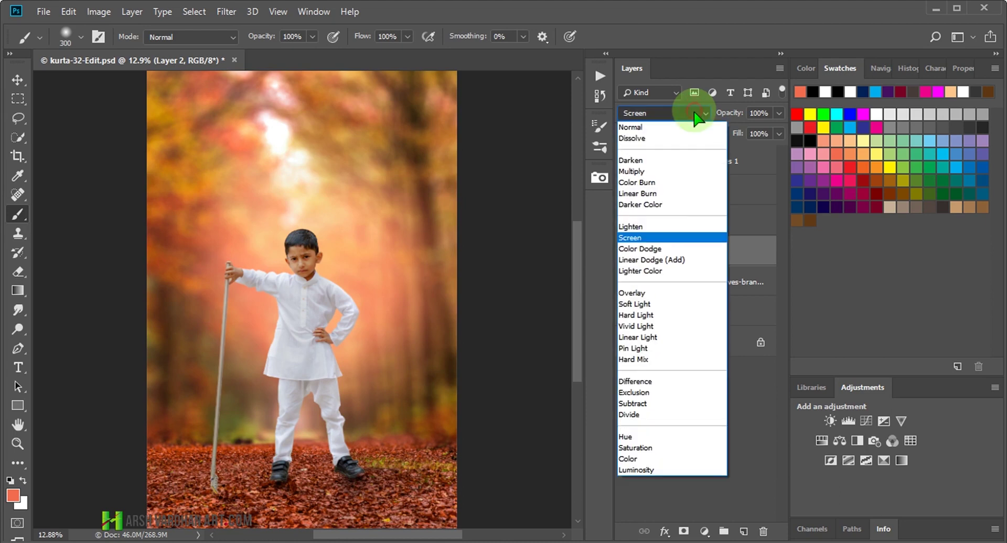
pyautogui.click(670, 261)
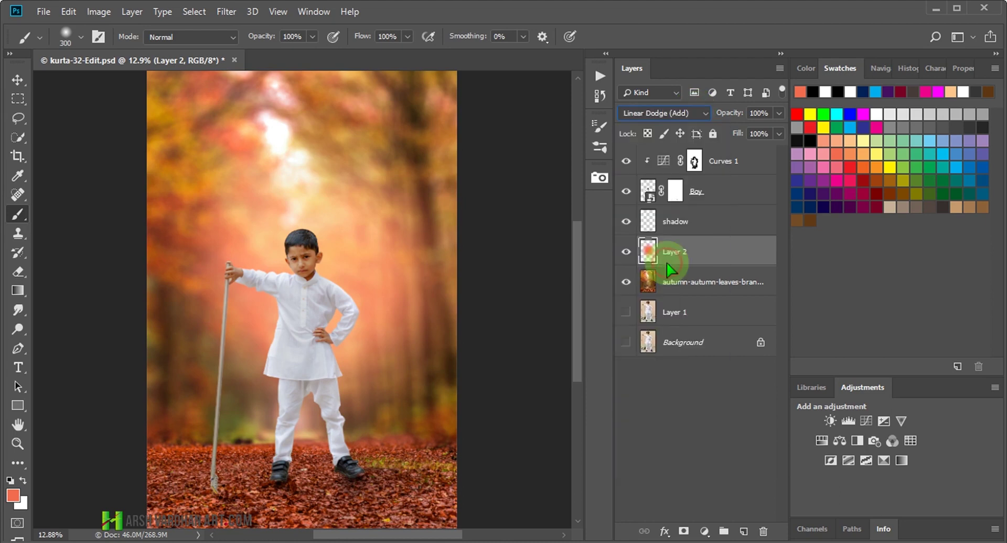
# Try Overlay and Lighter Color, then settle on Linear Dodge (Add) for the glow
pyautogui.click(699, 112)
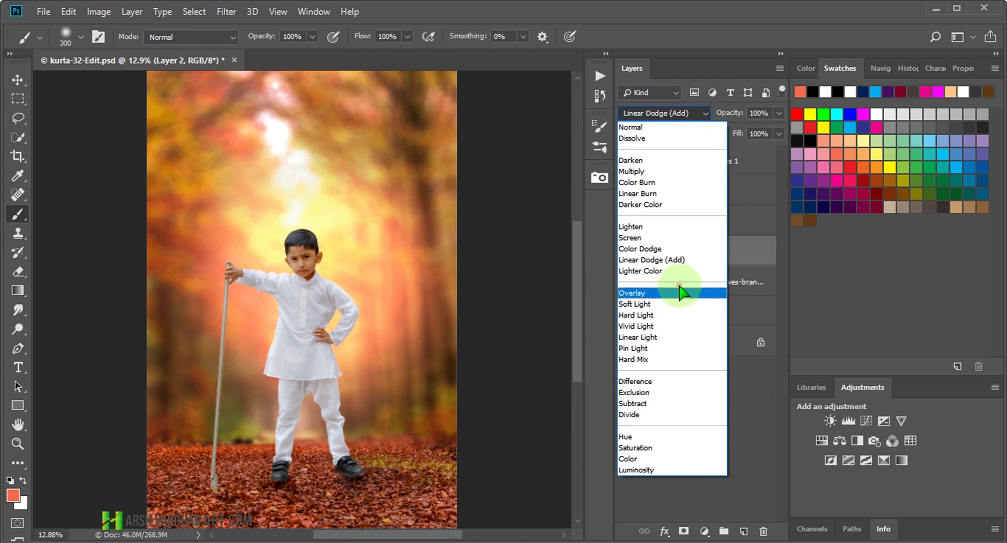
pyautogui.click(672, 293)
pyautogui.click(687, 113)
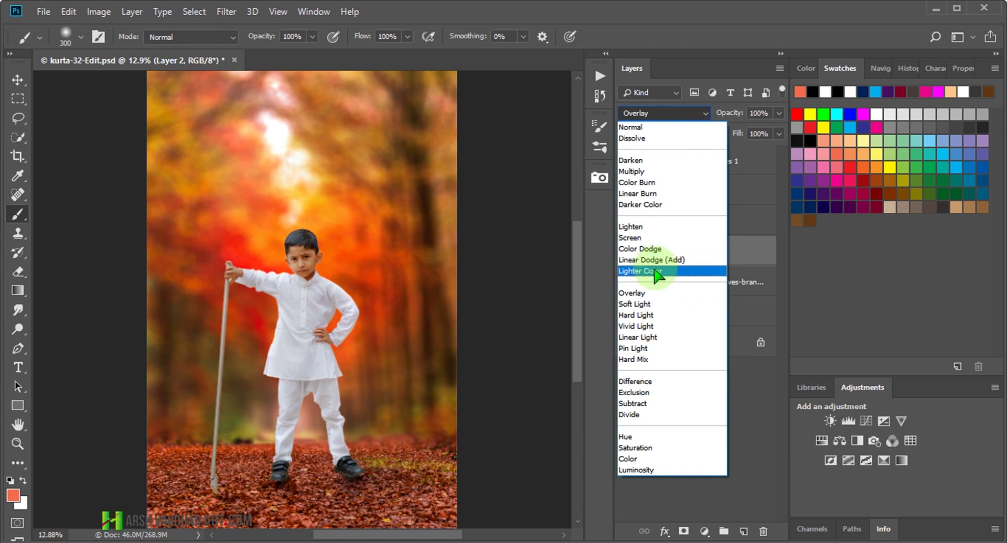
pyautogui.click(658, 271)
pyautogui.click(678, 121)
pyautogui.click(661, 258)
# Set the glow's opacity to 39% and move it up and left behind the boy
pyautogui.click(779, 112)
pyautogui.moveTo(782, 130); pyautogui.dragTo(750, 130)
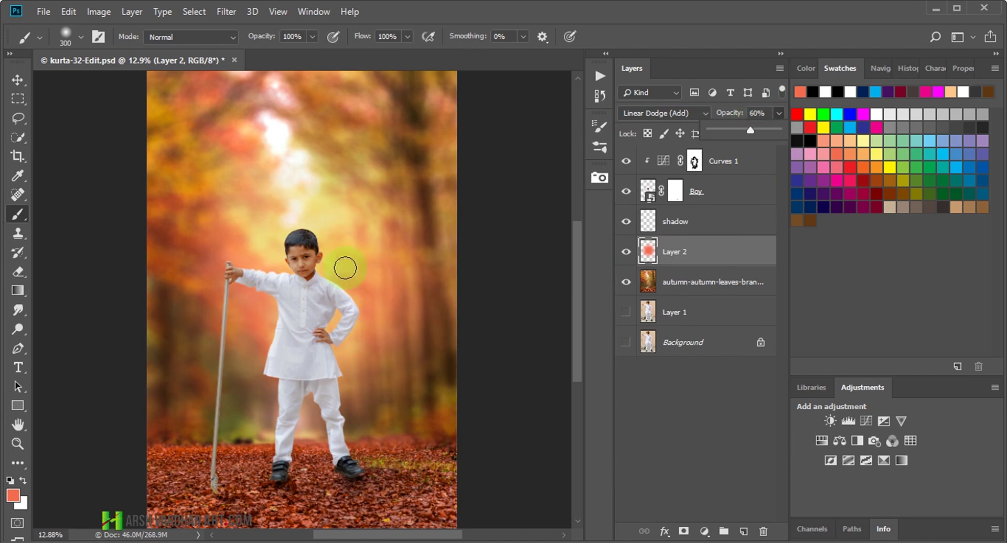
pyautogui.press('v')
pyautogui.moveTo(348, 274); pyautogui.dragTo(334, 250)
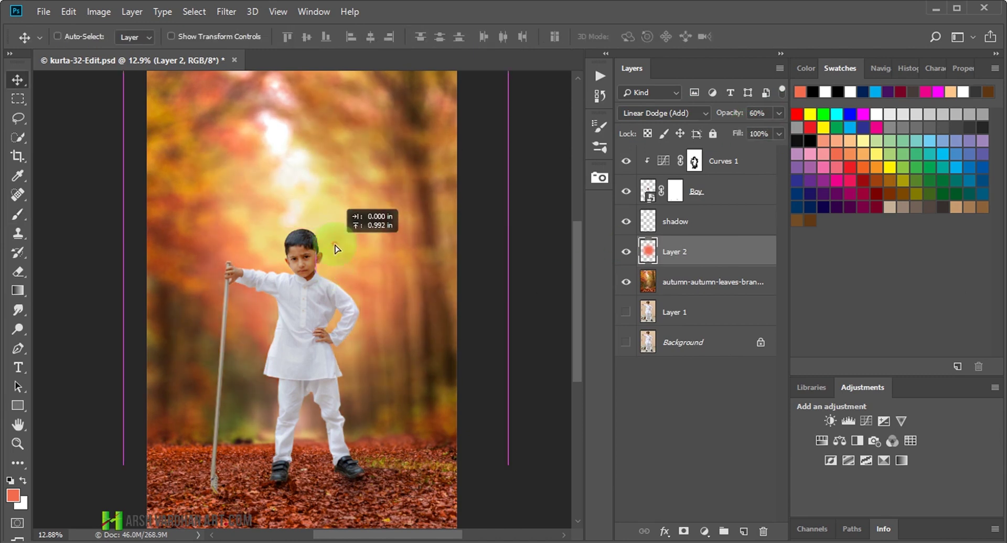
pyautogui.moveTo(332, 245); pyautogui.dragTo(329, 252)
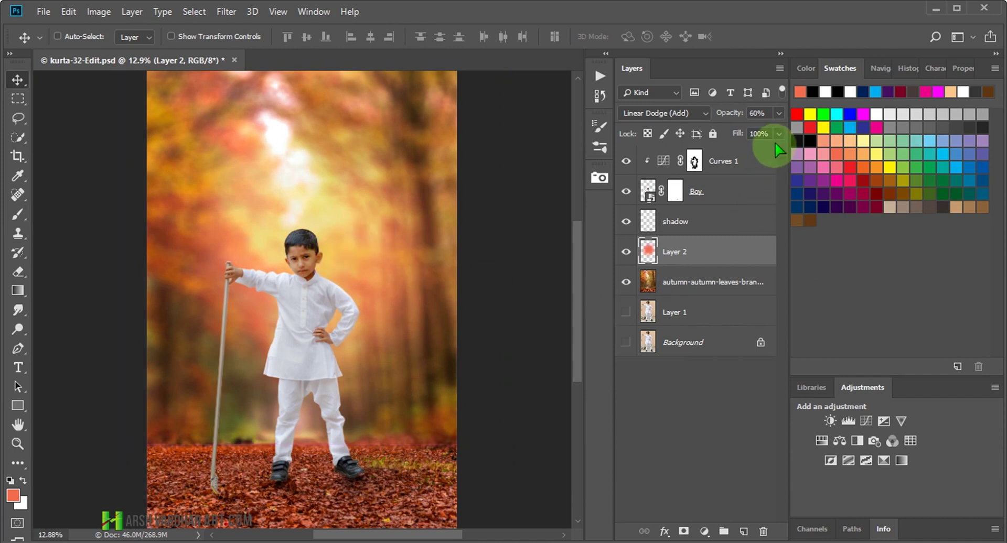
pyautogui.click(779, 113)
pyautogui.moveTo(749, 129); pyautogui.dragTo(735, 131)
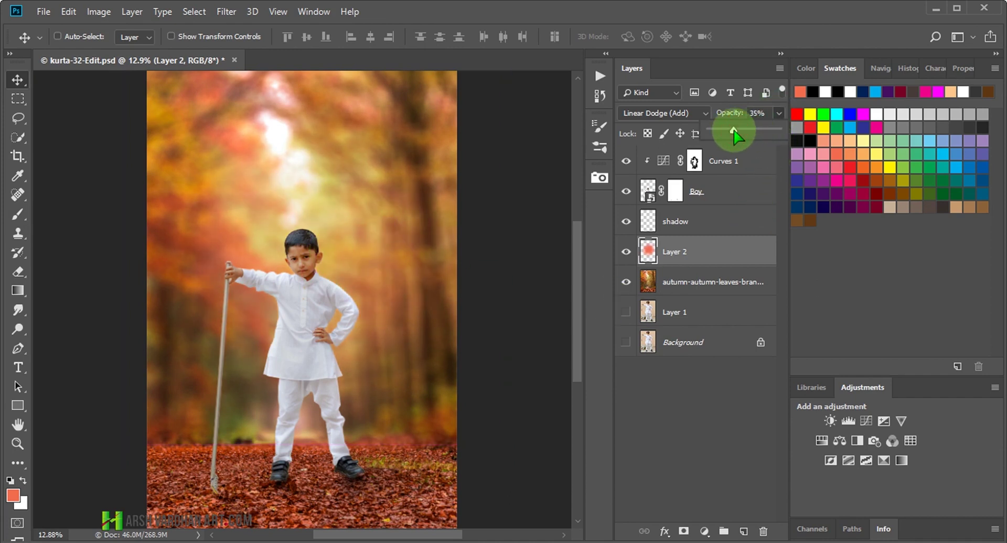
pyautogui.click(706, 242)
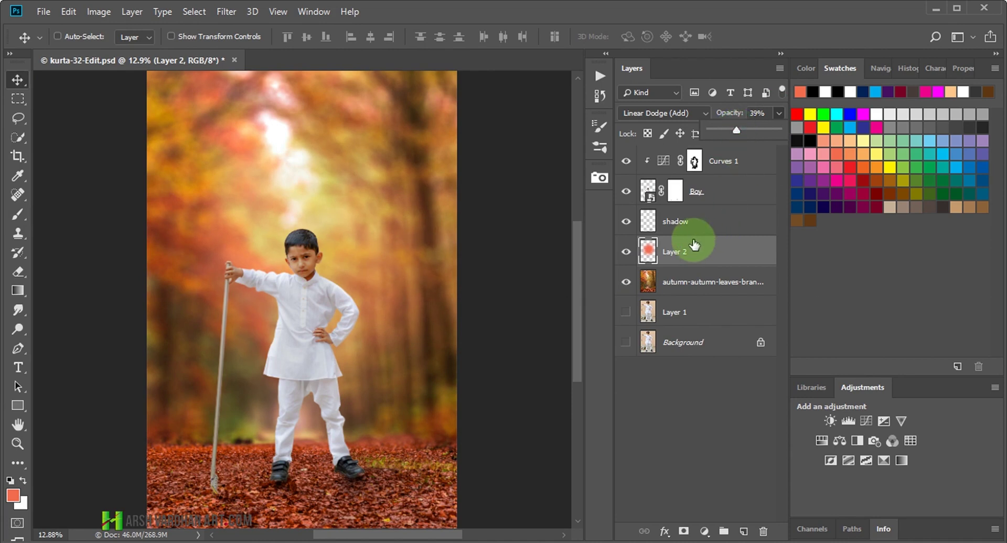
# Save the document and run Edit > Purge > All
pyautogui.hotkey('ctrl', 's')
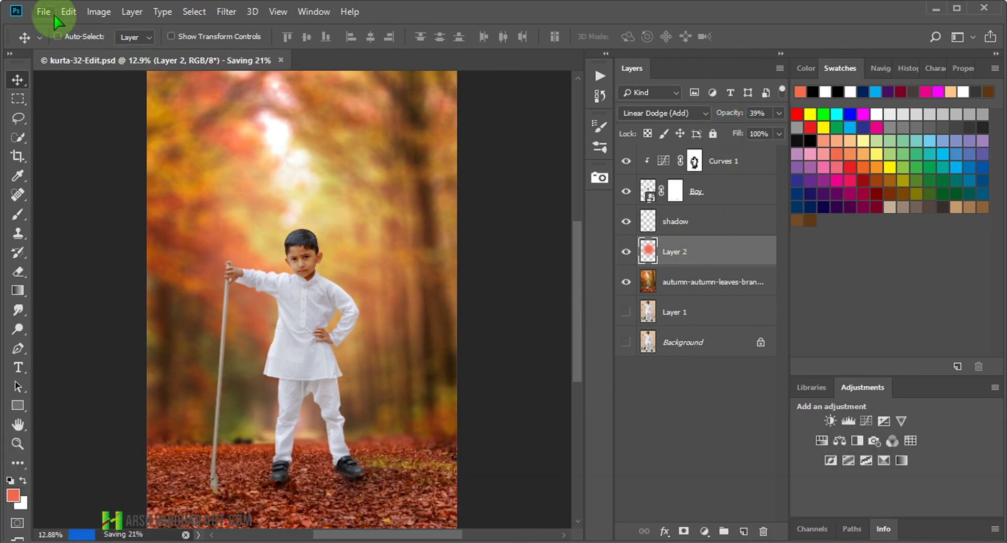
pyautogui.click(68, 11)
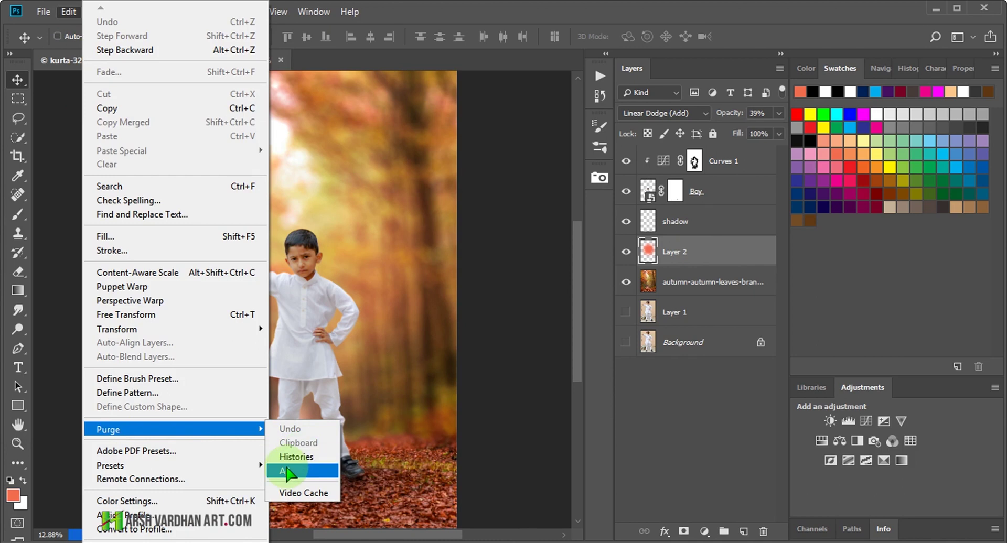
pyautogui.click(286, 472)
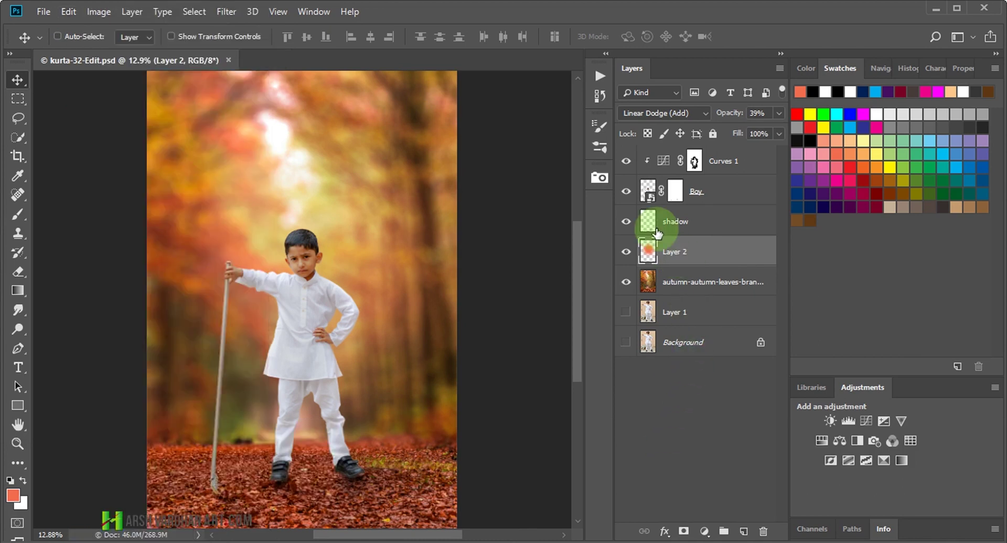
# Duplicate the Boy layer and move Boy copy beneath the original
pyautogui.click(633, 231)
pyautogui.click(627, 222)
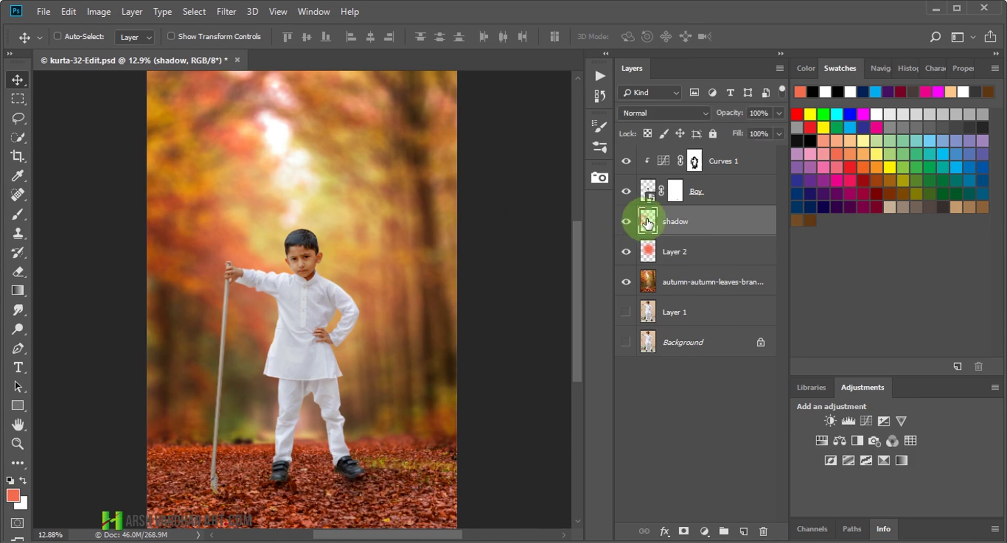
pyautogui.moveTo(661, 225); pyautogui.dragTo(651, 209)
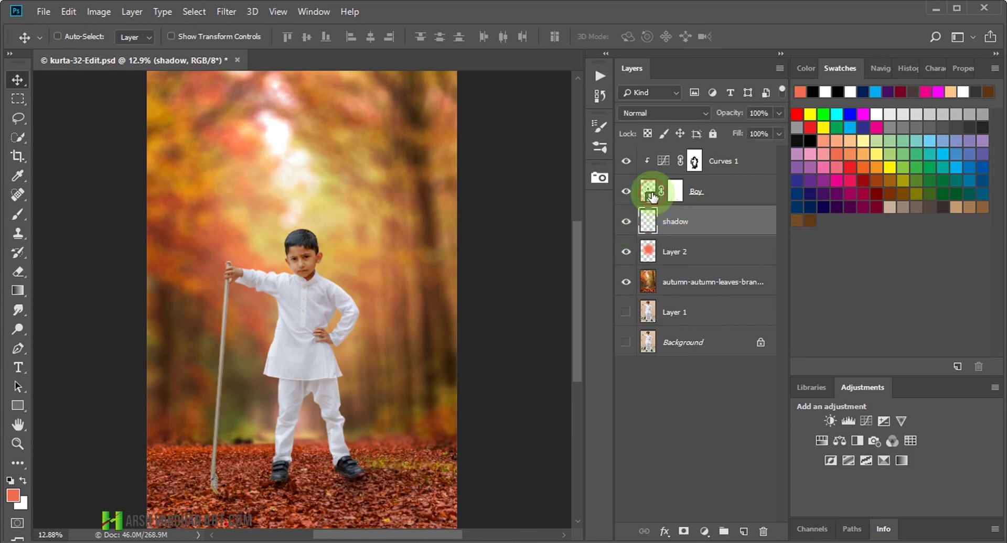
pyautogui.click(650, 195)
pyautogui.click(704, 210)
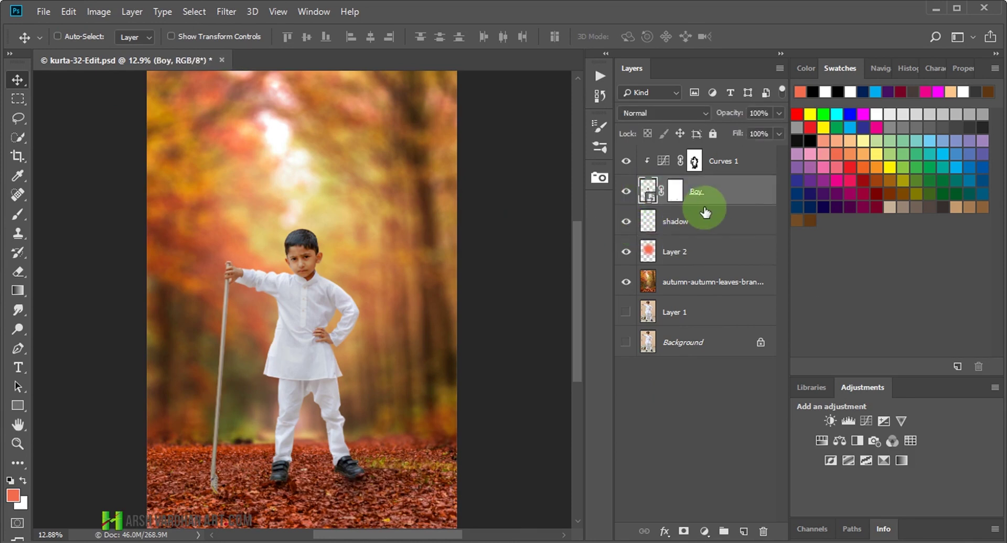
pyautogui.hotkey('ctrl', 'j')
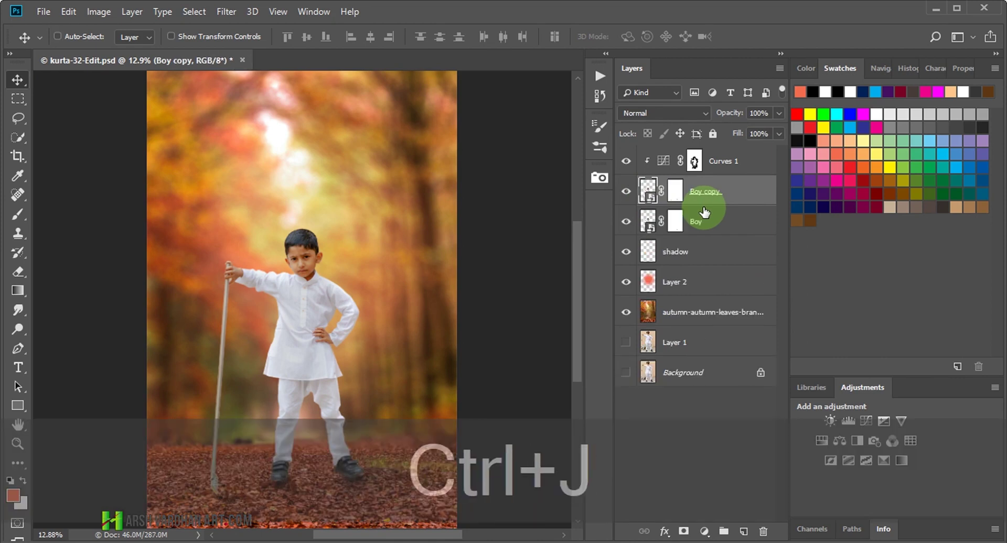
pyautogui.moveTo(649, 193); pyautogui.dragTo(655, 231)
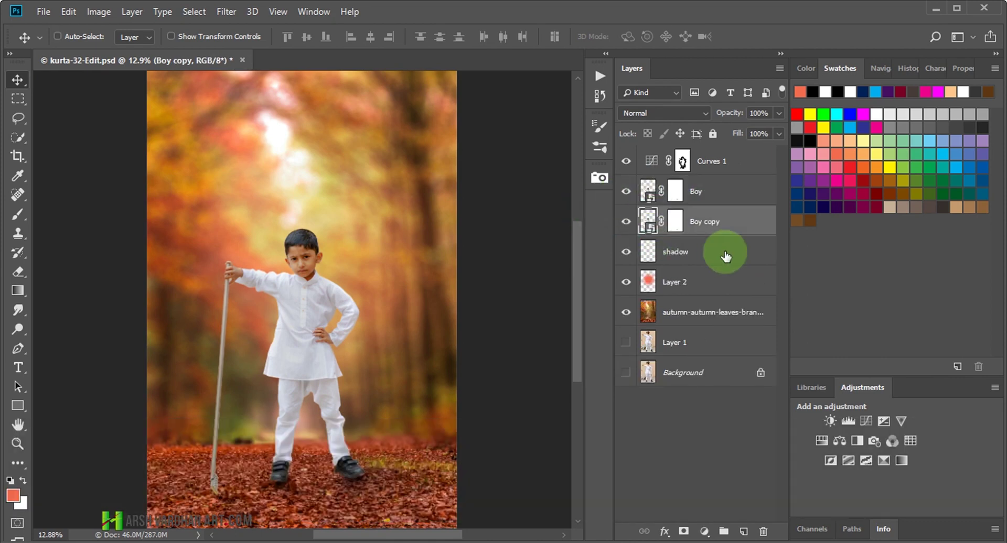
# Rasterize Boy copy, apply its layer mask, and hide the Boy and Curves 1 layers
pyautogui.rightClick(734, 230)
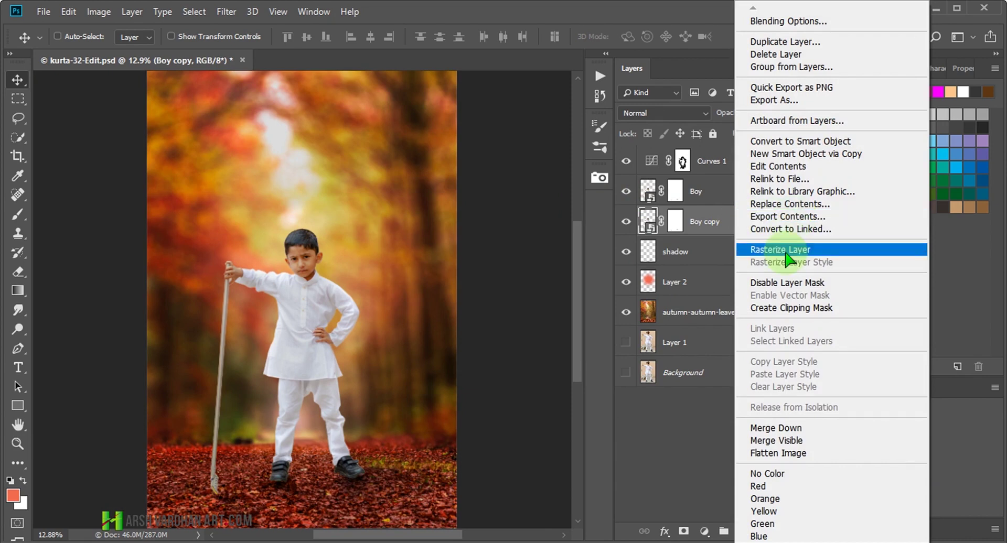
pyautogui.click(786, 251)
pyautogui.rightClick(718, 220)
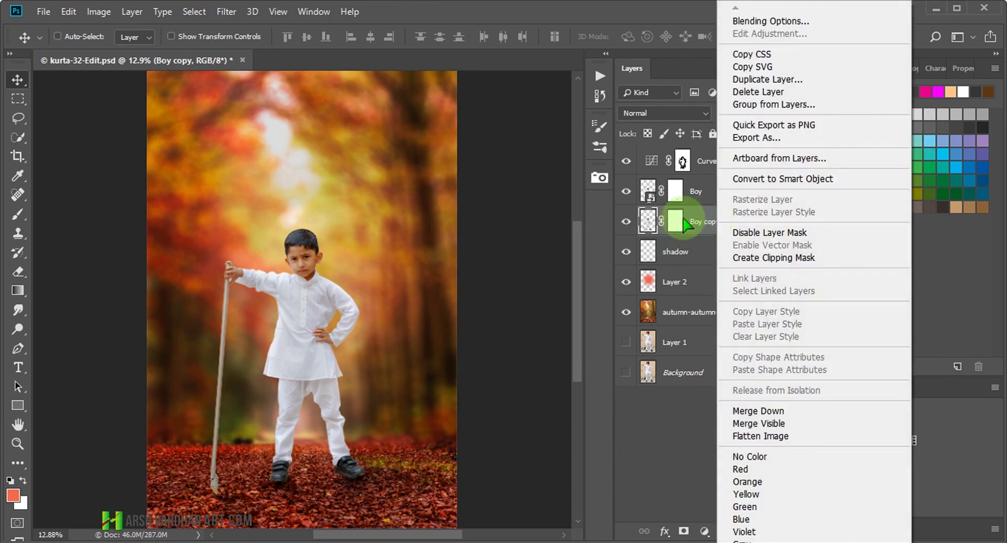
pyautogui.rightClick(682, 223)
pyautogui.click(706, 262)
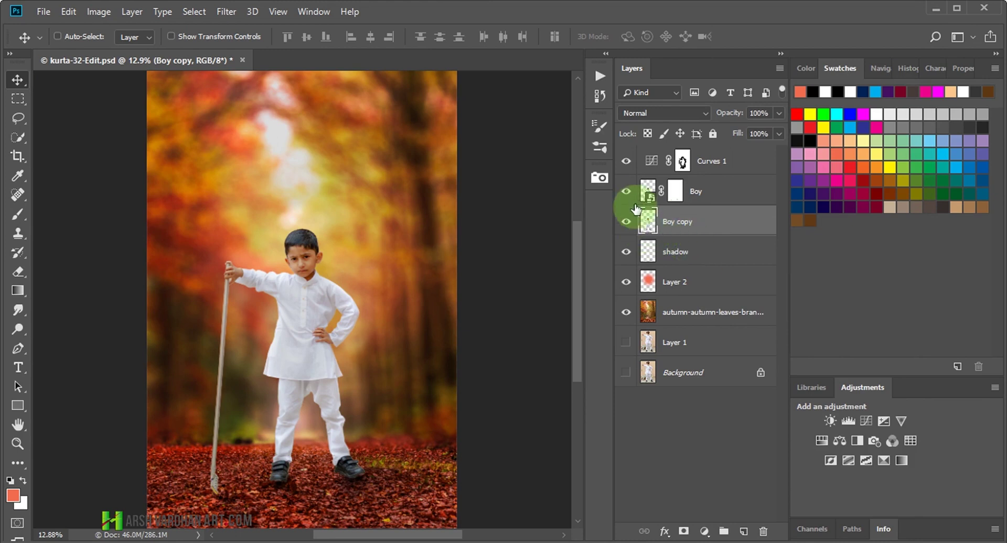
pyautogui.click(626, 192)
pyautogui.click(626, 161)
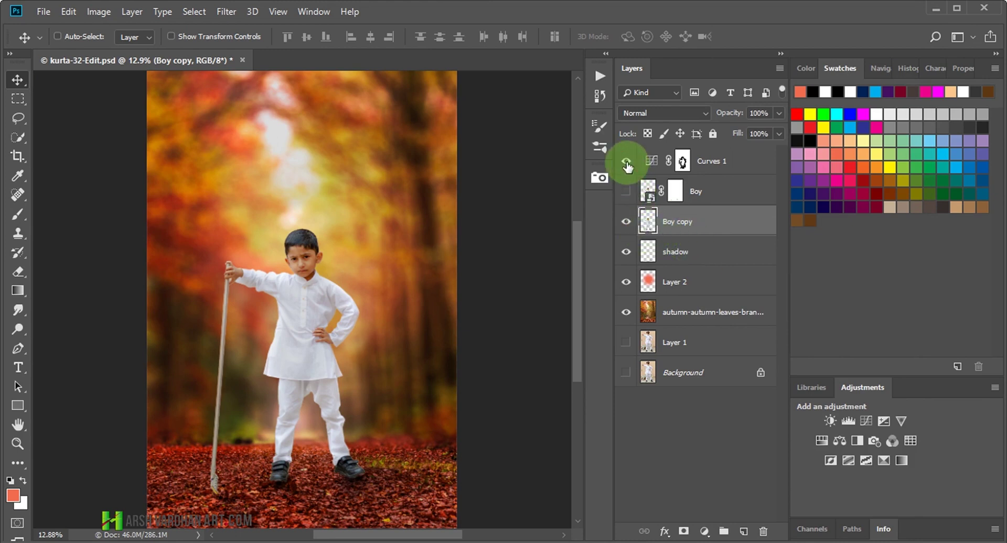
pyautogui.moveTo(727, 172); pyautogui.dragTo(659, 225)
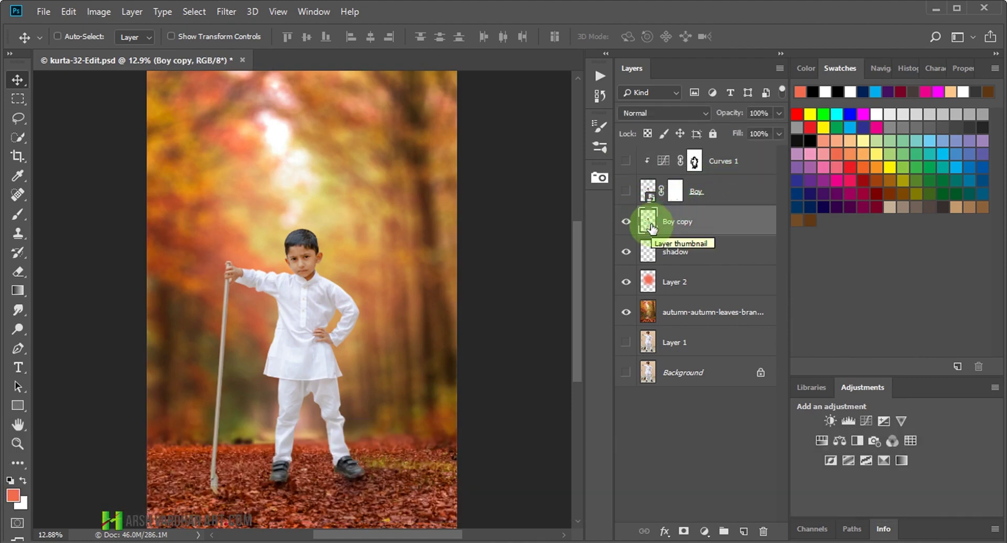
# Darken Boy copy to solid black with Hue/Saturation Lightness -100
pyautogui.hotkey('ctrl', 'u')
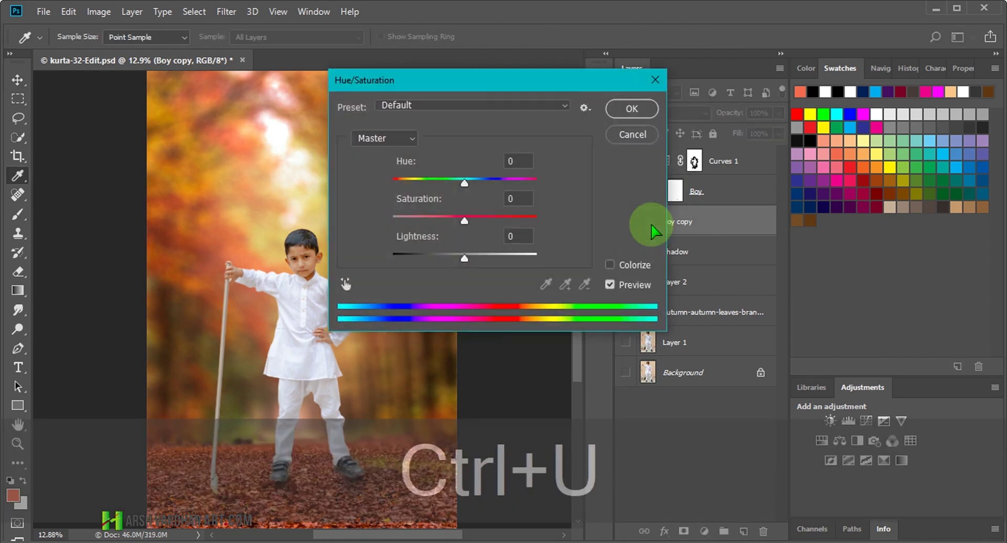
pyautogui.moveTo(475, 82); pyautogui.dragTo(833, 148)
pyautogui.moveTo(824, 325); pyautogui.dragTo(753, 325)
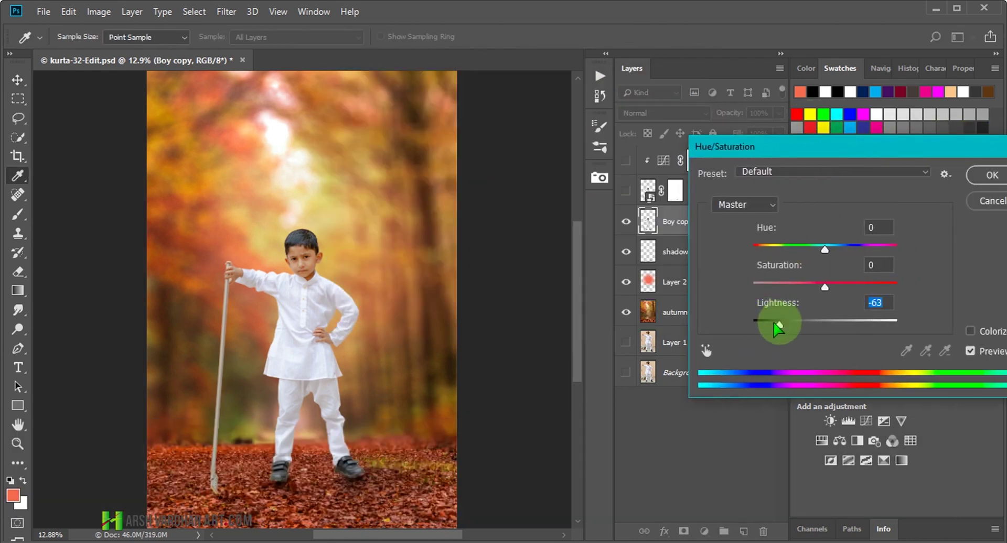
pyautogui.click(991, 175)
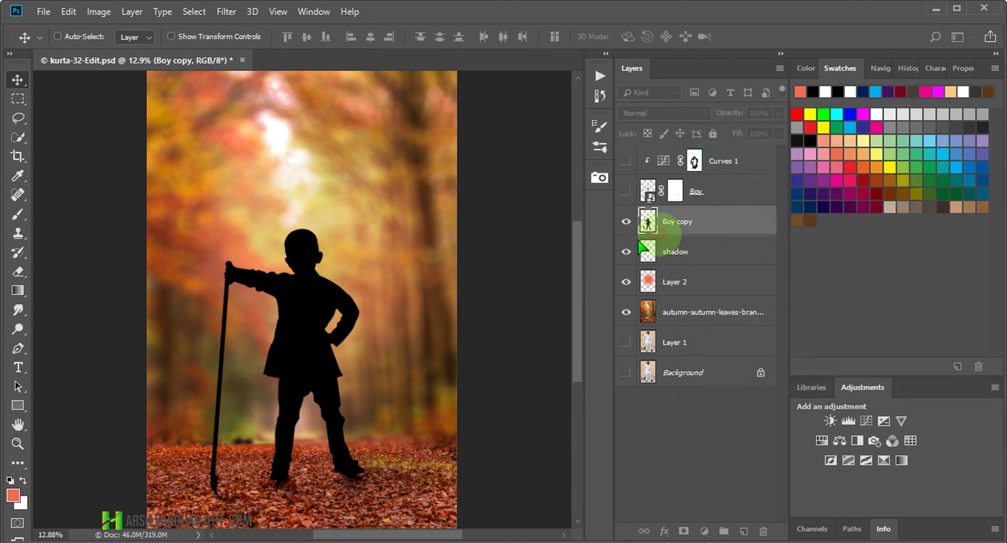
# Zoom out to make room below the image and show the Boy and Curves 1 layers again
pyautogui.press('ctrl')
pyautogui.hotkey('ctrl', 't')
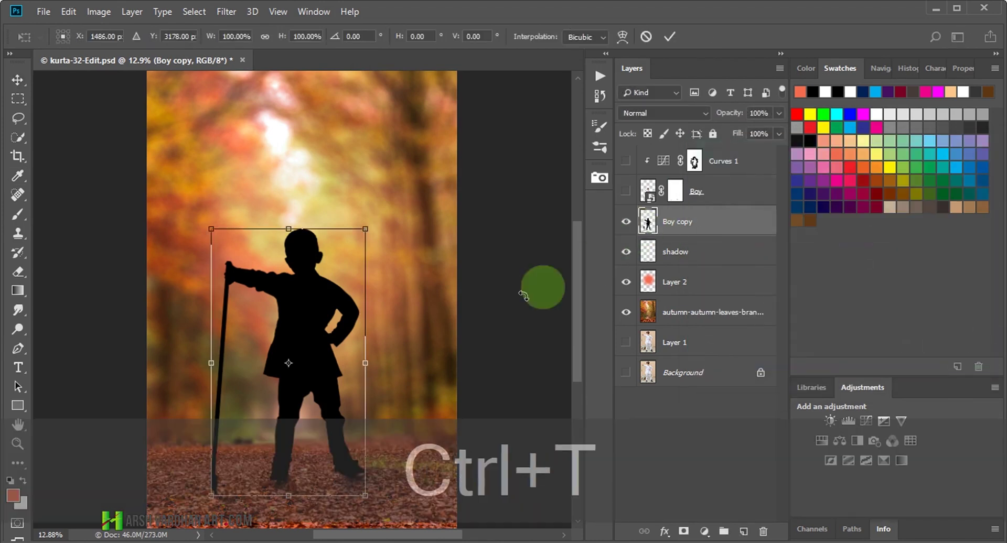
pyautogui.moveTo(450, 231); pyautogui.dragTo(393, 250)
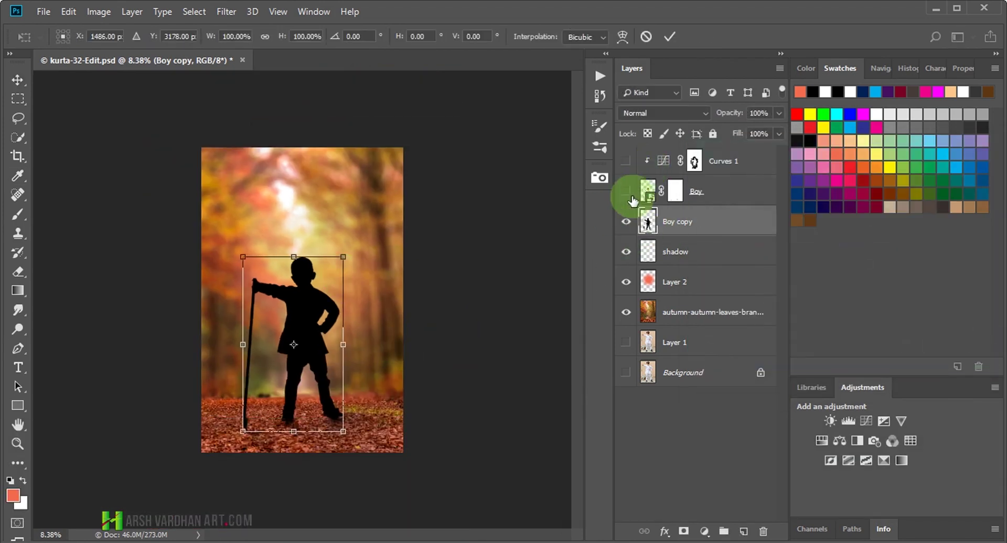
pyautogui.click(629, 165)
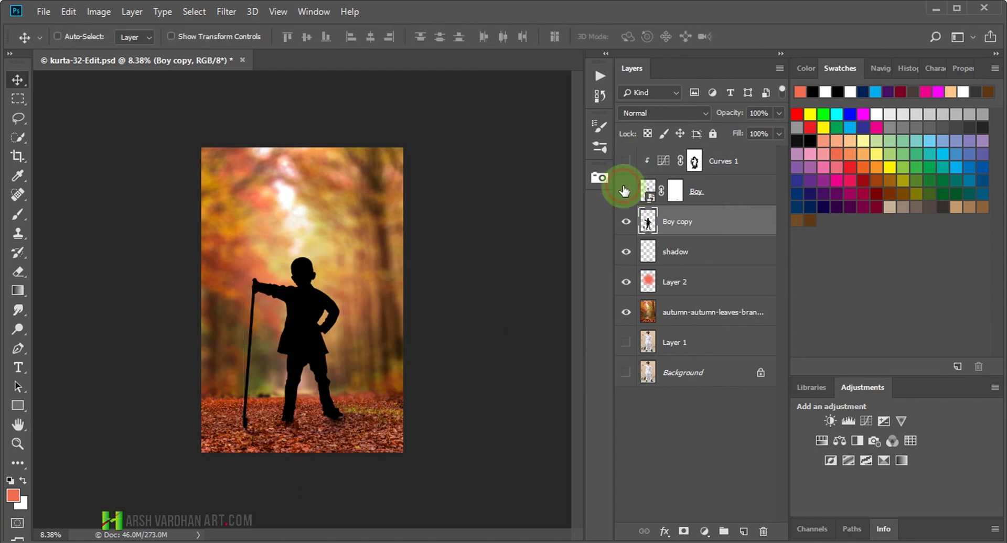
pyautogui.click(626, 191)
pyautogui.click(625, 162)
# Flip the Boy copy silhouette downward from a pivot at the boy's feet, adjusting its length and width
pyautogui.press('ctrl')
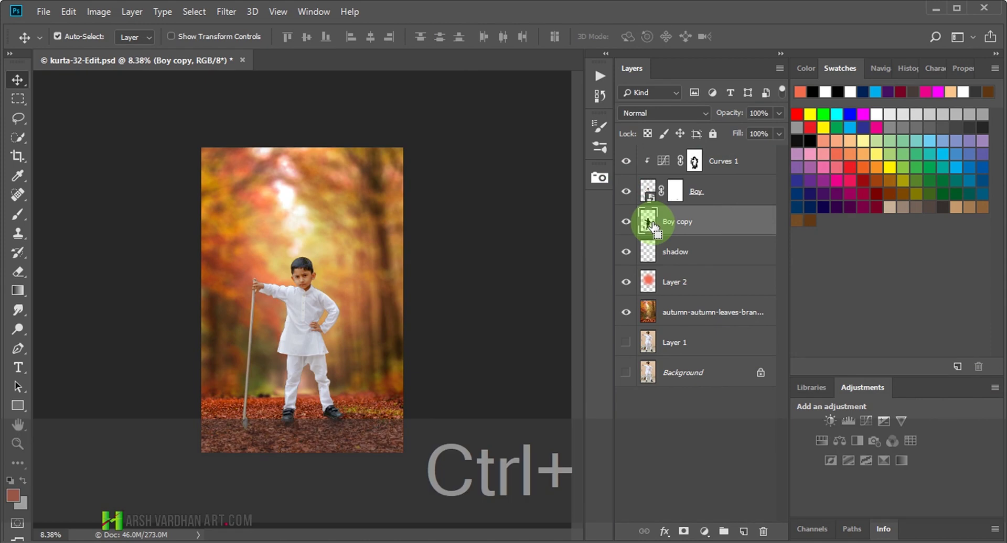
pyautogui.keyDown('ctrl'); pyautogui.click(651, 224); pyautogui.keyUp('ctrl')
pyautogui.hotkey('ctrl', 't')
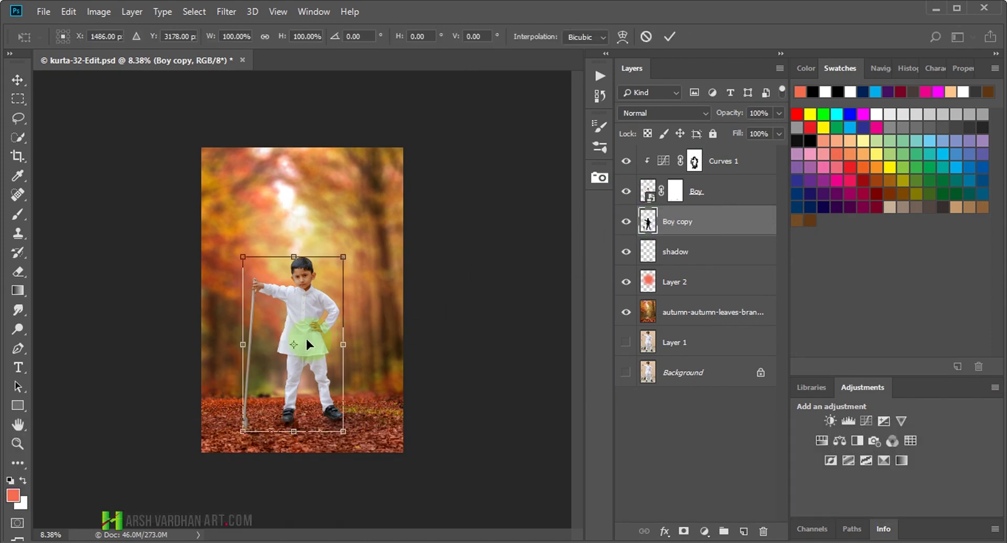
pyautogui.moveTo(294, 371); pyautogui.dragTo(288, 423)
pyautogui.moveTo(295, 256); pyautogui.dragTo(328, 514)
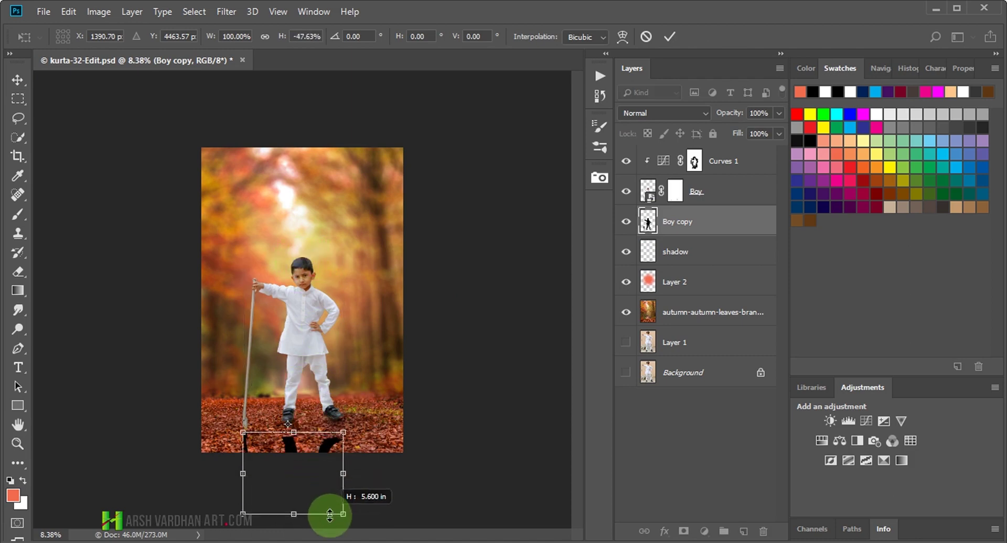
pyautogui.moveTo(344, 432); pyautogui.dragTo(344, 411)
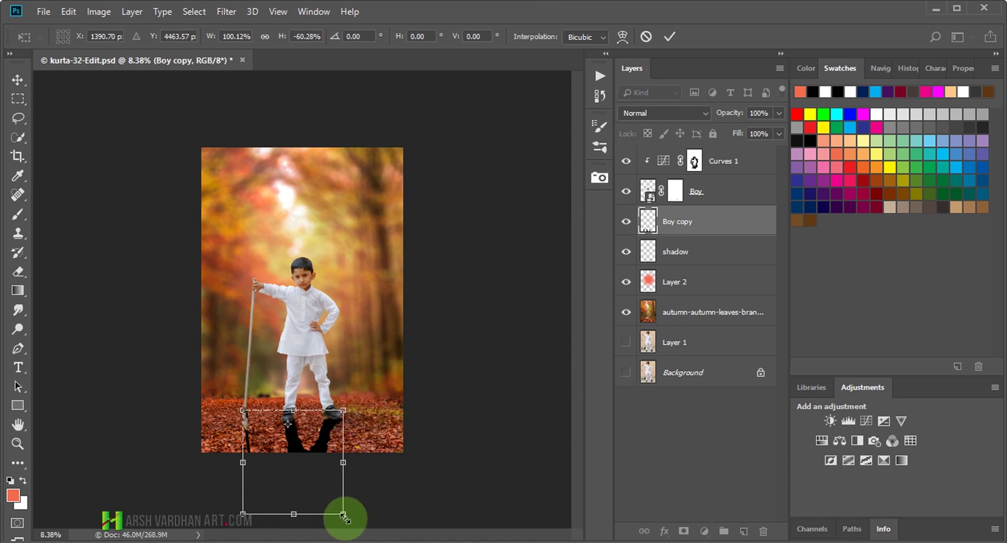
pyautogui.moveTo(244, 516); pyautogui.dragTo(247, 517)
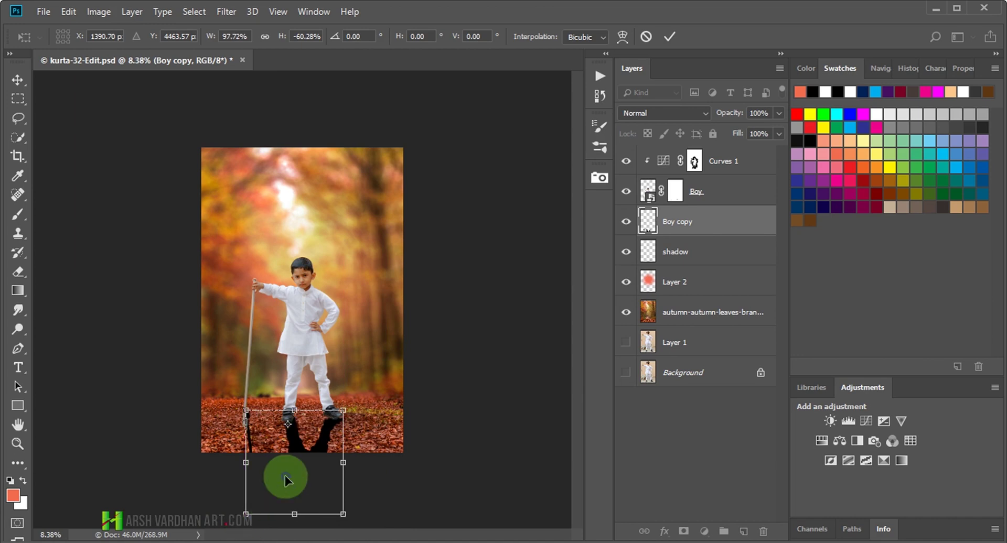
# Distort the flipped silhouette, slanting its far end right into a cast shadow
pyautogui.rightClick(321, 439)
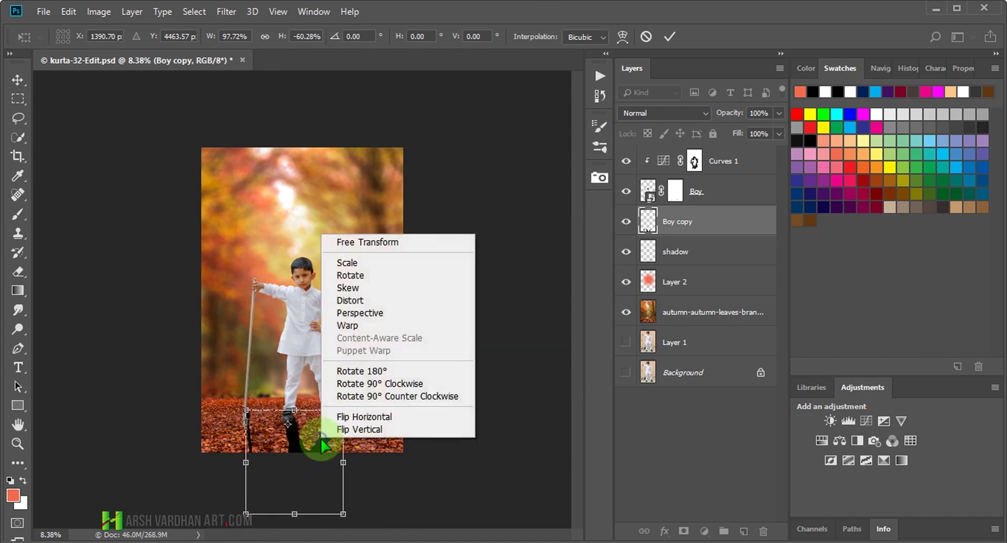
pyautogui.click(382, 301)
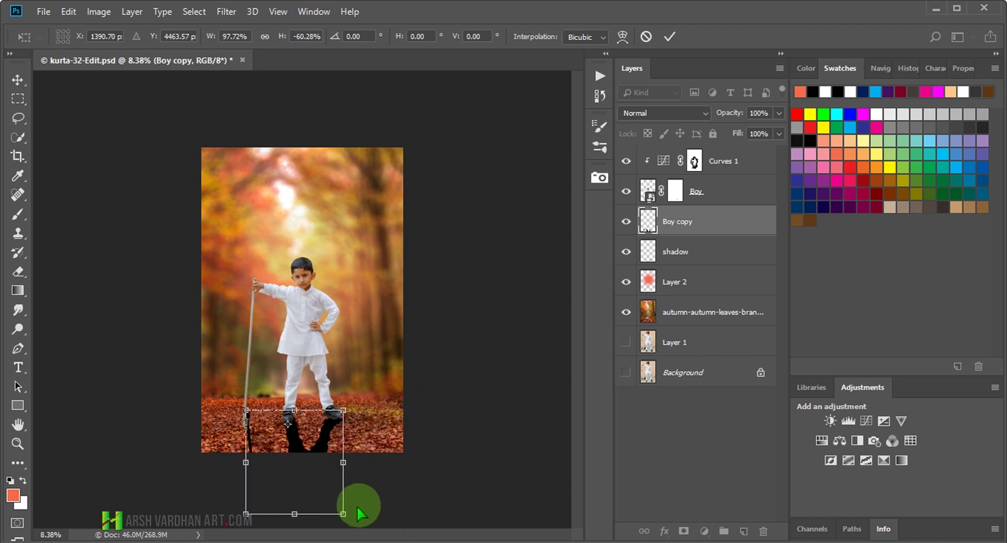
pyautogui.moveTo(343, 514); pyautogui.dragTo(392, 516)
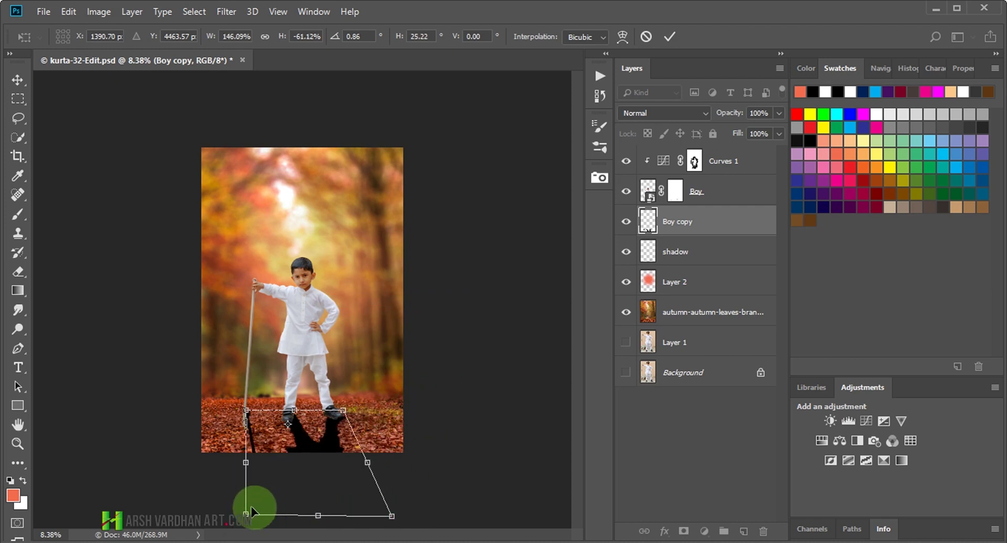
pyautogui.moveTo(257, 524); pyautogui.dragTo(259, 537)
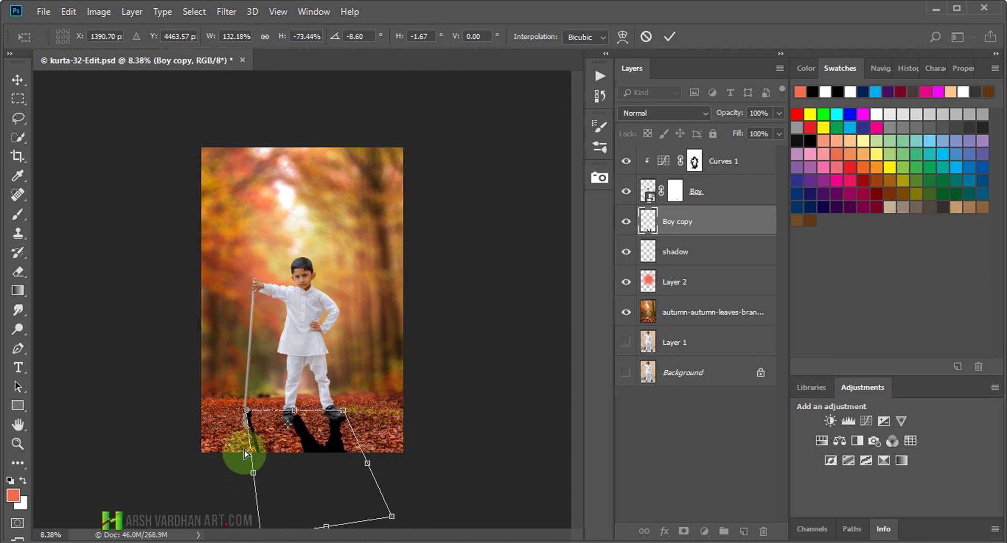
pyautogui.moveTo(247, 416); pyautogui.dragTo(242, 421)
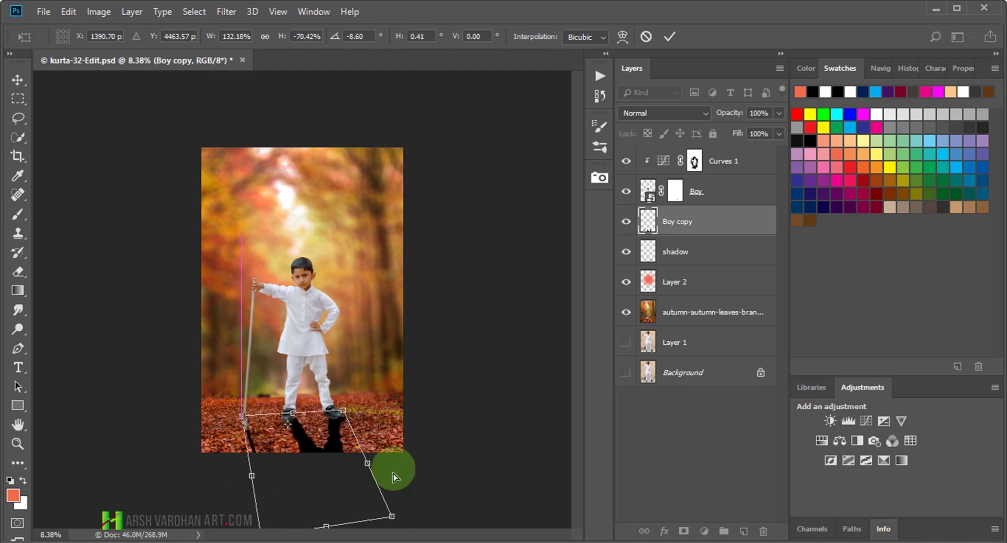
# Commit the shadow's shape and apply a Gaussian Blur of about 30.4 px radius
pyautogui.click(662, 41)
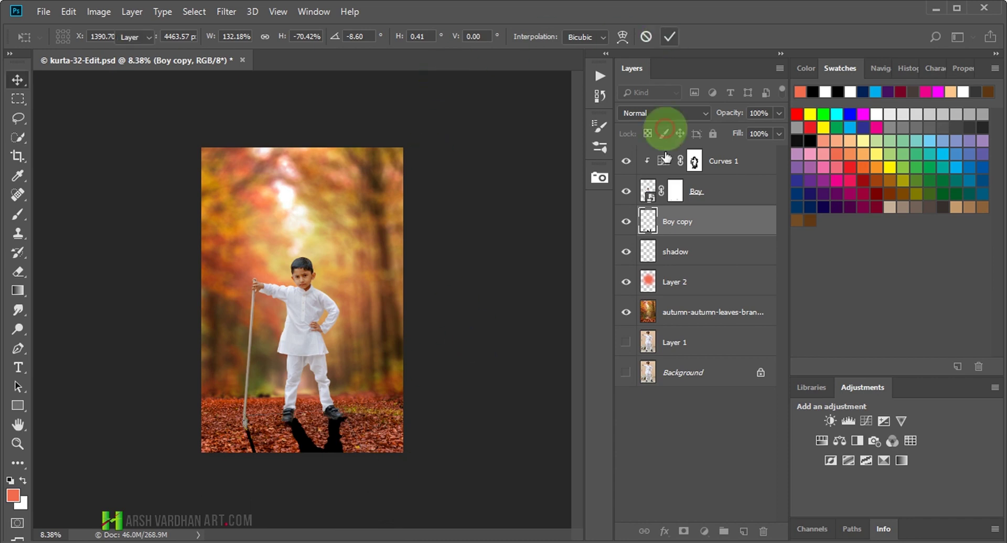
pyautogui.click(231, 16)
pyautogui.moveTo(234, 179)
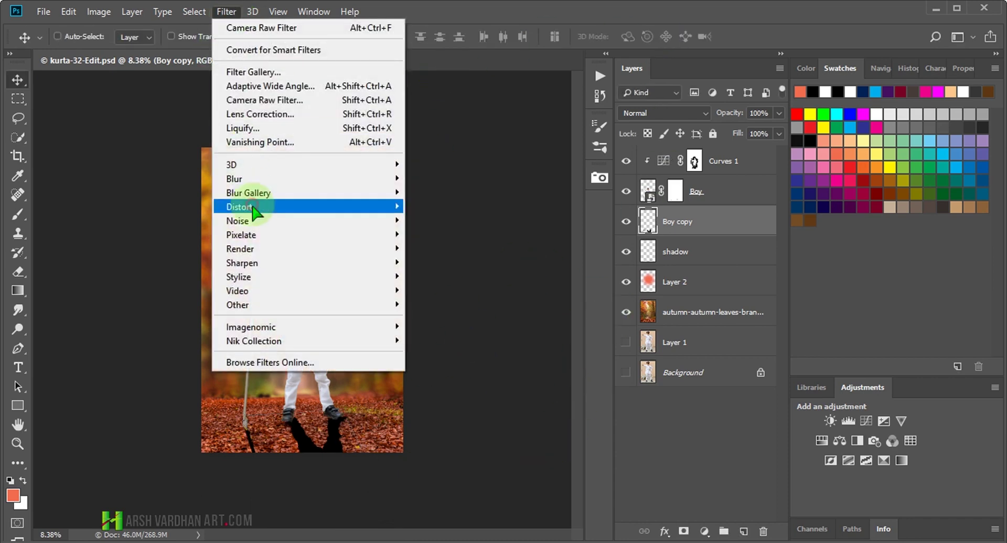
pyautogui.click(463, 236)
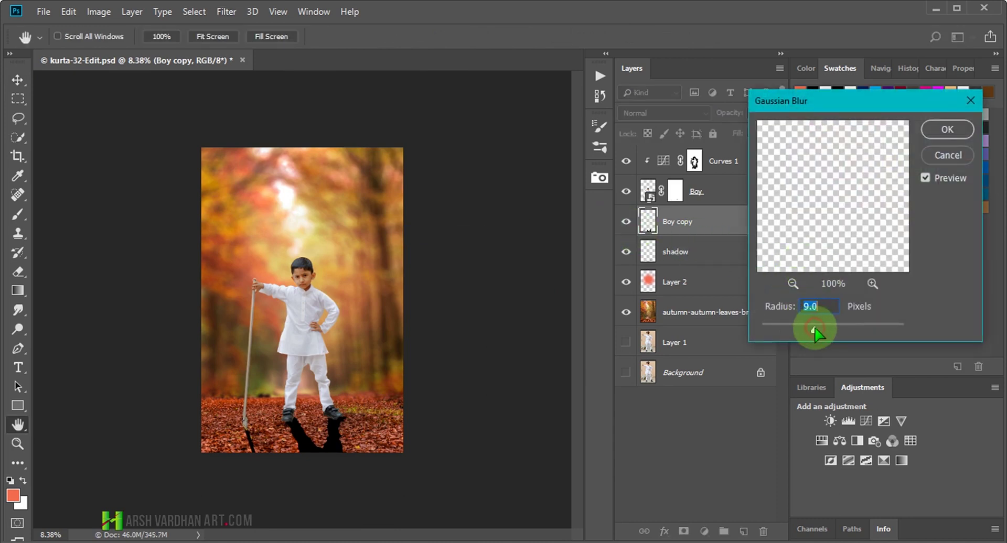
pyautogui.moveTo(821, 329); pyautogui.dragTo(836, 328)
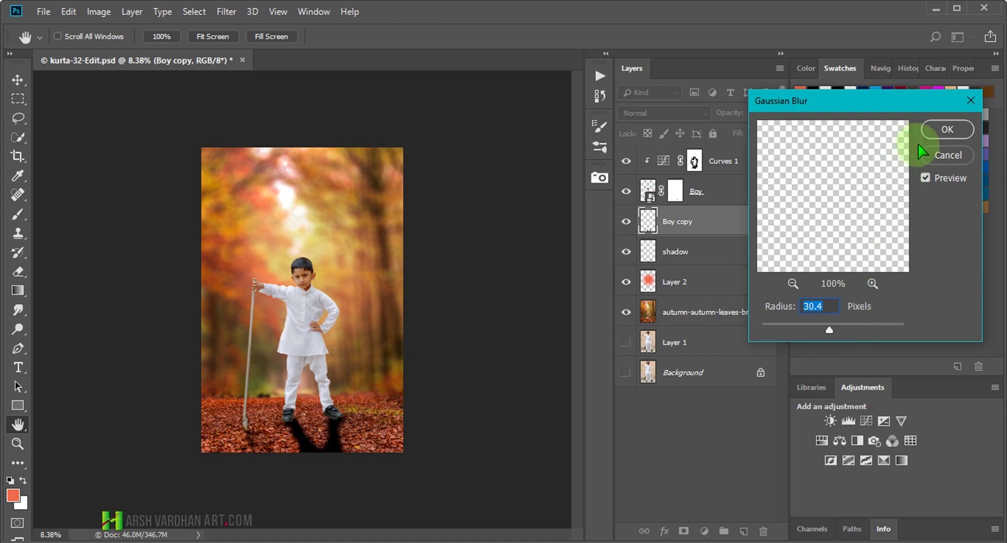
pyautogui.click(947, 129)
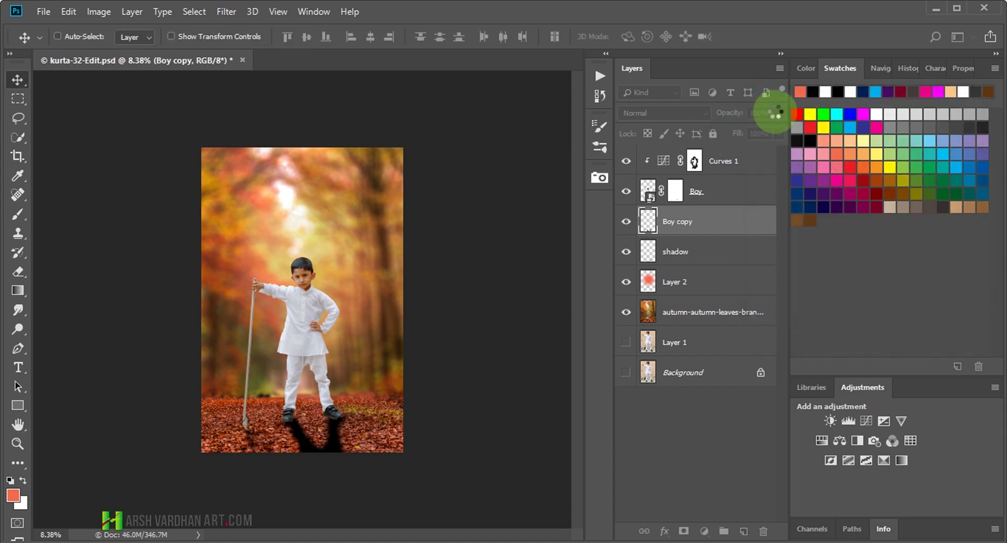
# Blend the shadow as Soft Light, after trying Overlay, and lower its opacity
pyautogui.click(706, 113)
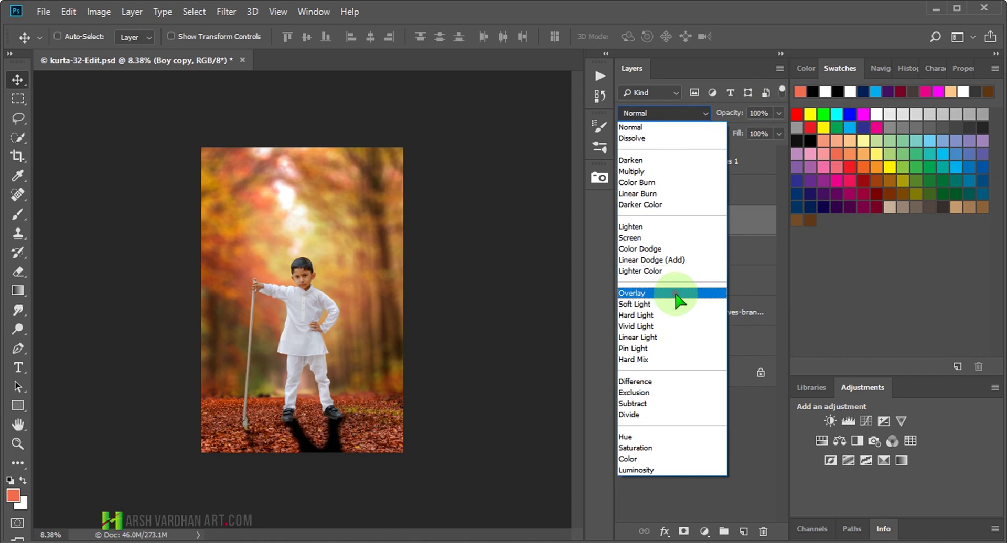
pyautogui.click(674, 294)
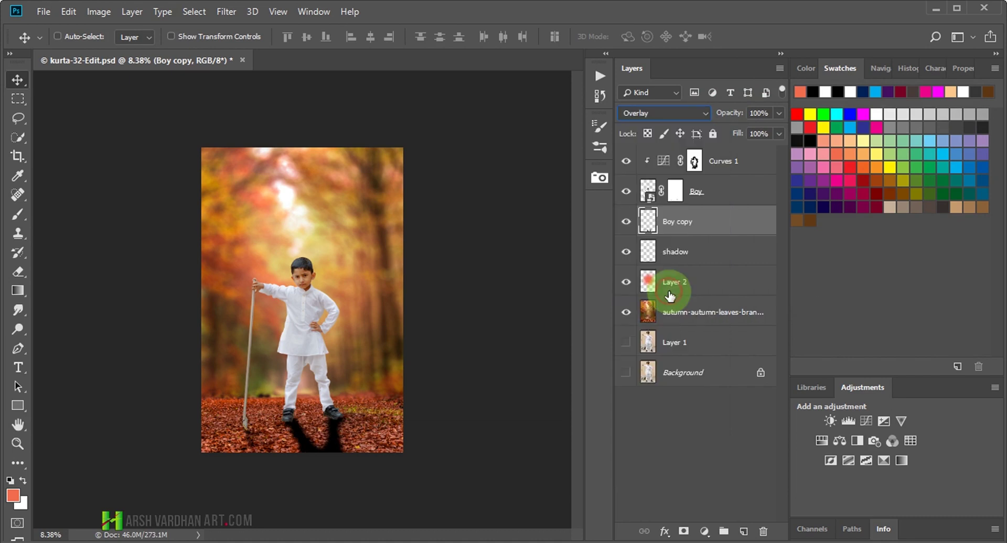
pyautogui.click(695, 113)
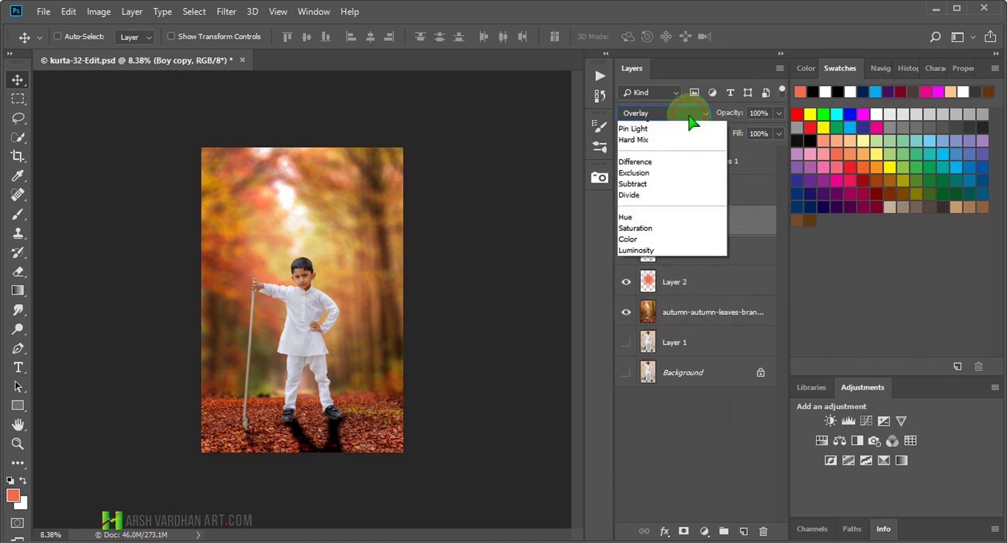
pyautogui.click(665, 310)
pyautogui.click(779, 113)
pyautogui.moveTo(781, 128); pyautogui.dragTo(741, 133)
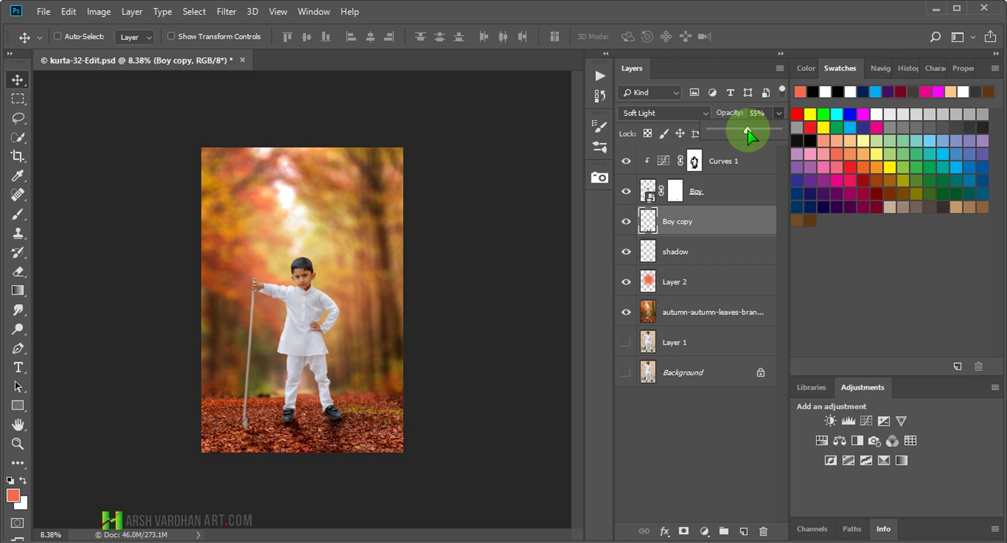
# Toggle the 55% Soft Light Boy copy layer off and on to compare it
pyautogui.click(690, 447)
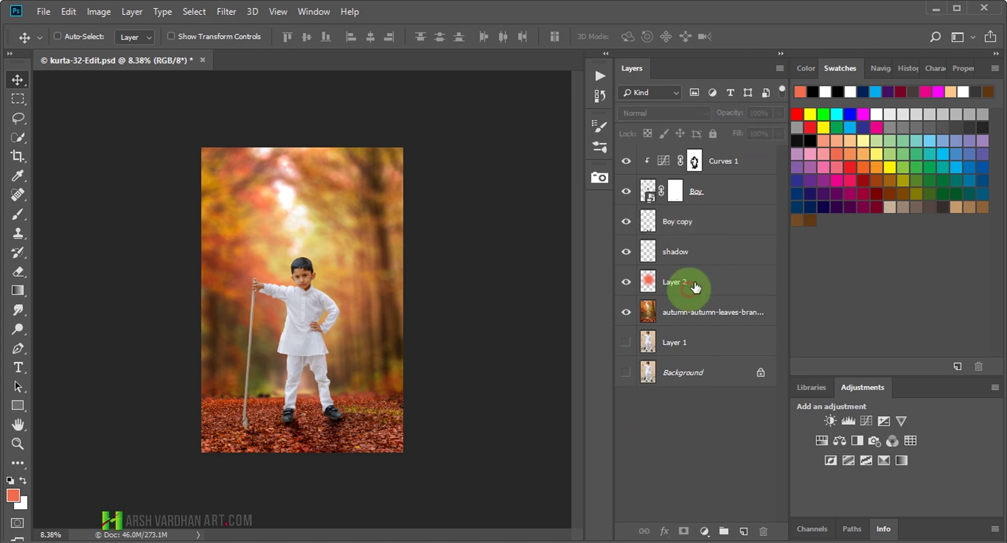
pyautogui.click(626, 223)
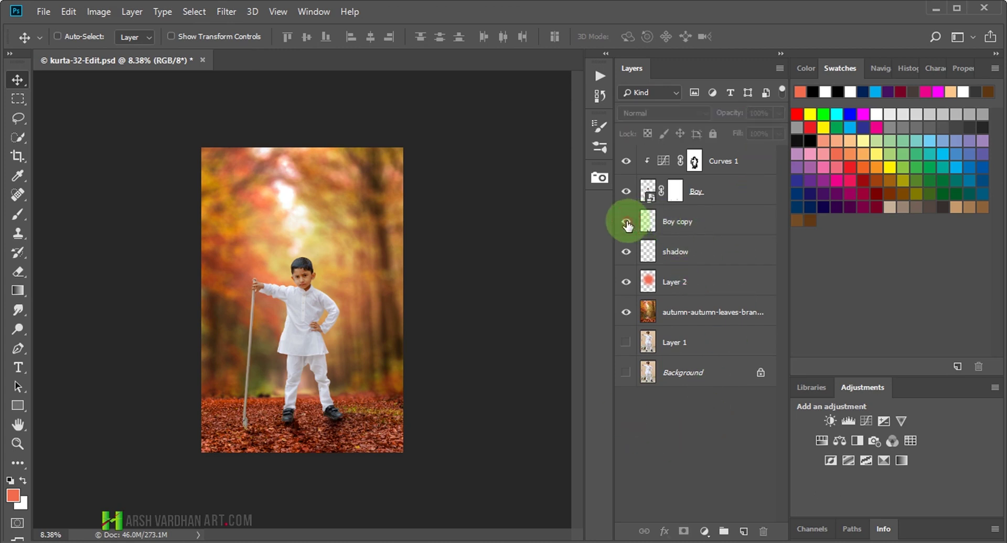
pyautogui.click(626, 223)
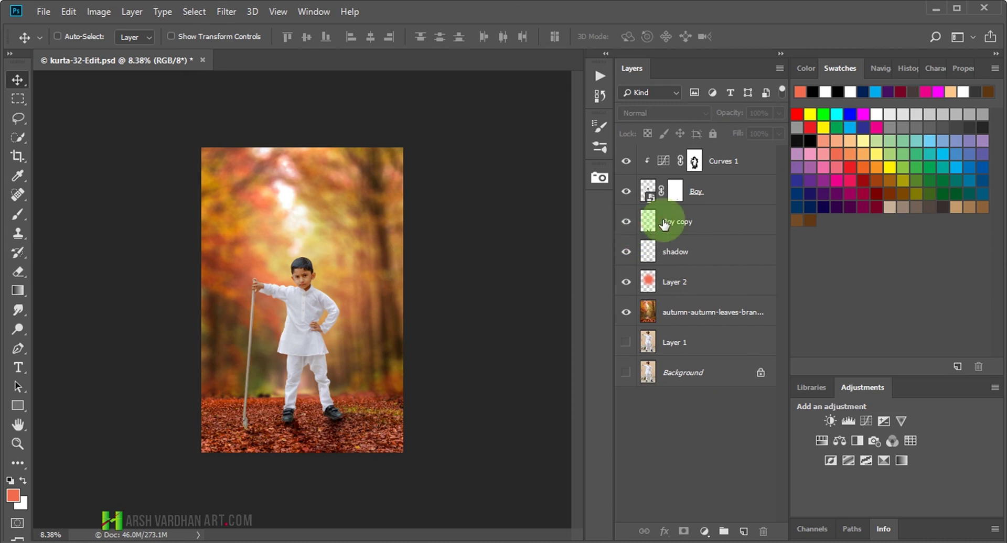
pyautogui.click(665, 224)
# Toggle the shadow layer off and on twice to compare, leaving it visible
pyautogui.click(648, 249)
pyautogui.click(625, 253)
pyautogui.click(625, 253)
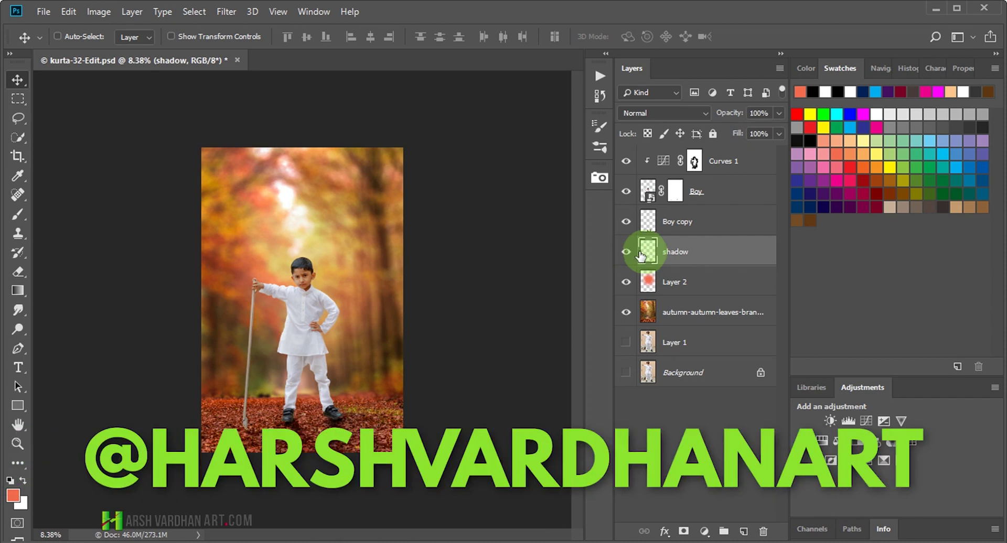
pyautogui.click(631, 253)
pyautogui.click(631, 253)
pyautogui.click(674, 441)
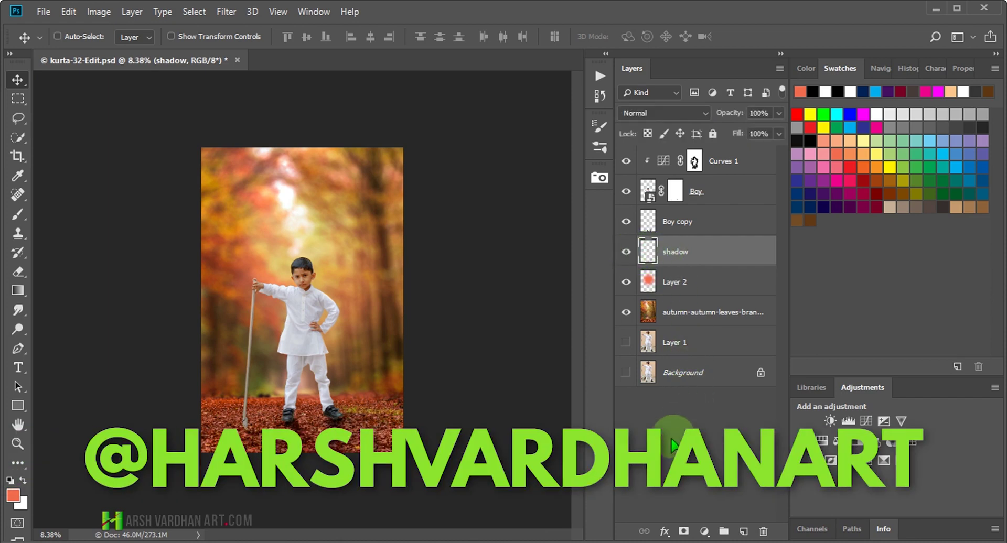
# Save kurta-32-Edit.psd and zoom in on the boy
pyautogui.hotkey('ctrl', 's')
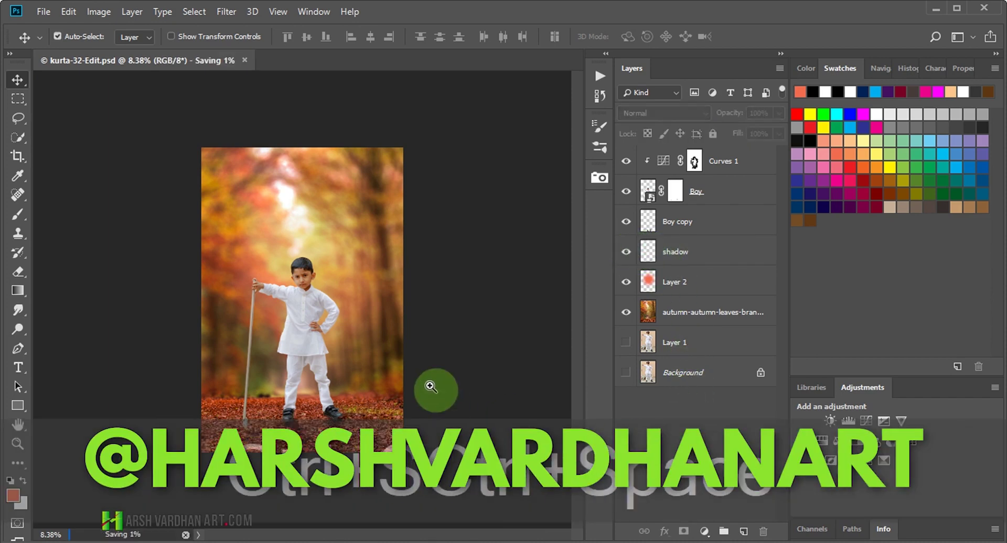
pyautogui.hotkey('ctrl', 'space')
pyautogui.moveTo(333, 326)
pyautogui.mouseDown()
pyautogui.moveTo(348, 272)
pyautogui.moveTo(425, 203)
pyautogui.moveTo(401, 195)
pyautogui.moveTo(411, 222)
pyautogui.mouseUp()
# Add a Curves 2 layer clipped to Boy, lowering the 255 input point to output 206
pyautogui.click(639, 175)
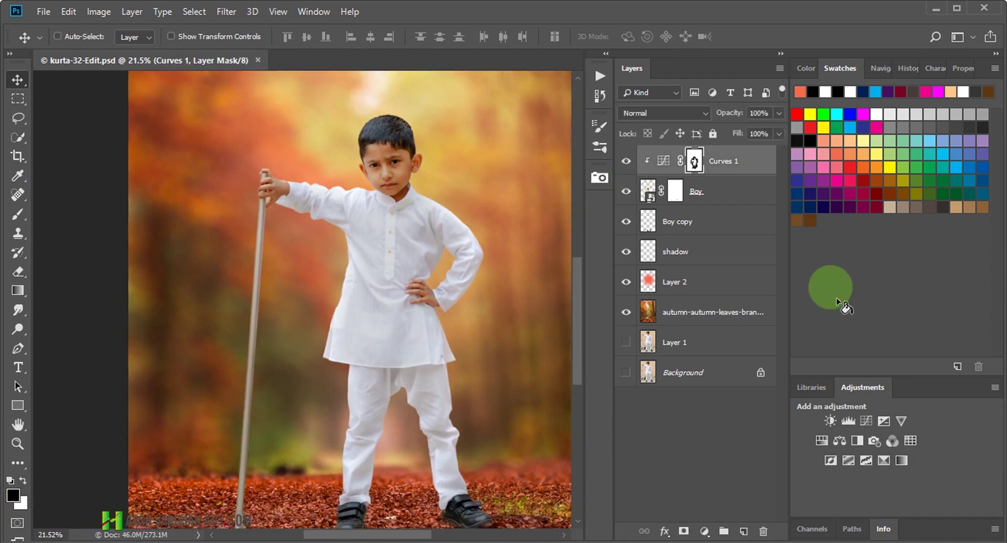
pyautogui.click(866, 421)
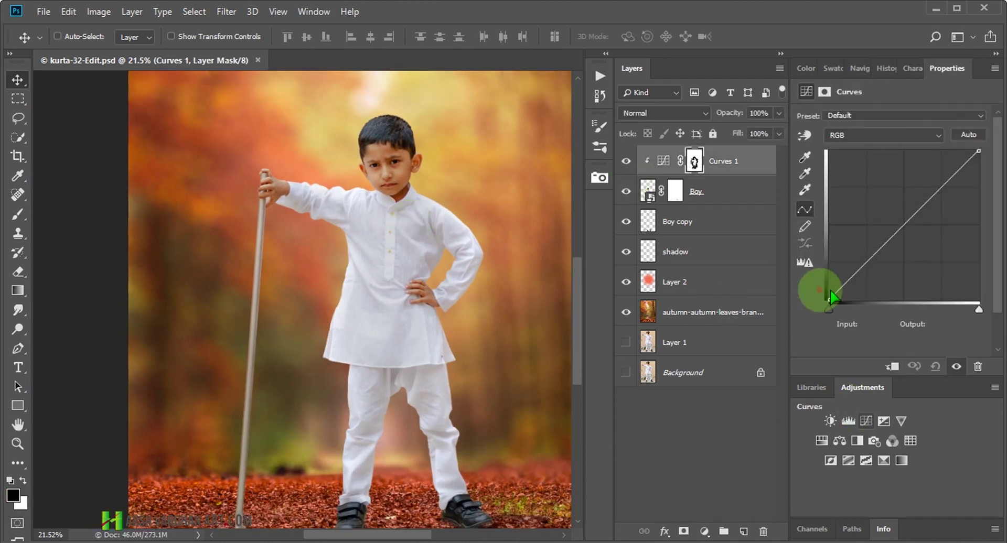
pyautogui.moveTo(908, 223); pyautogui.dragTo(925, 235)
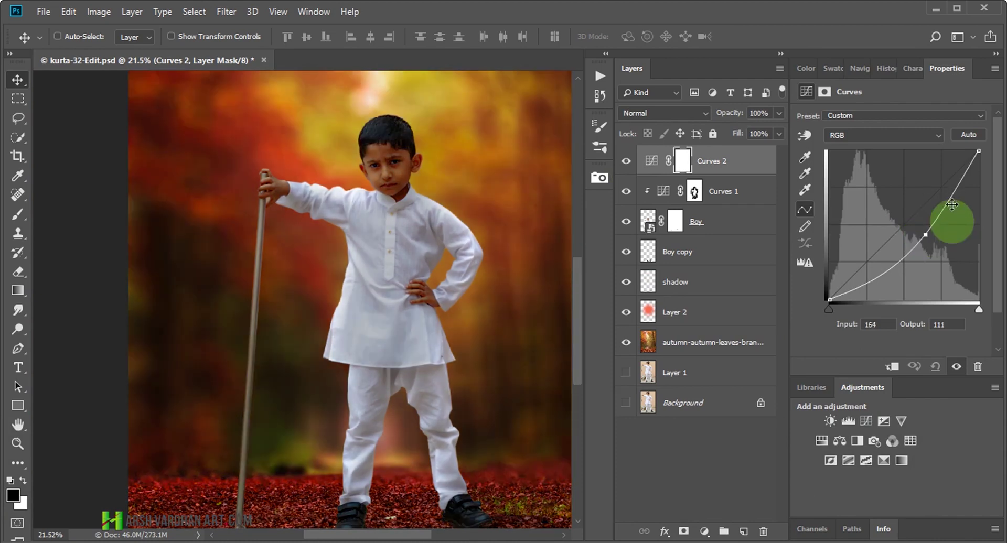
pyautogui.click(890, 366)
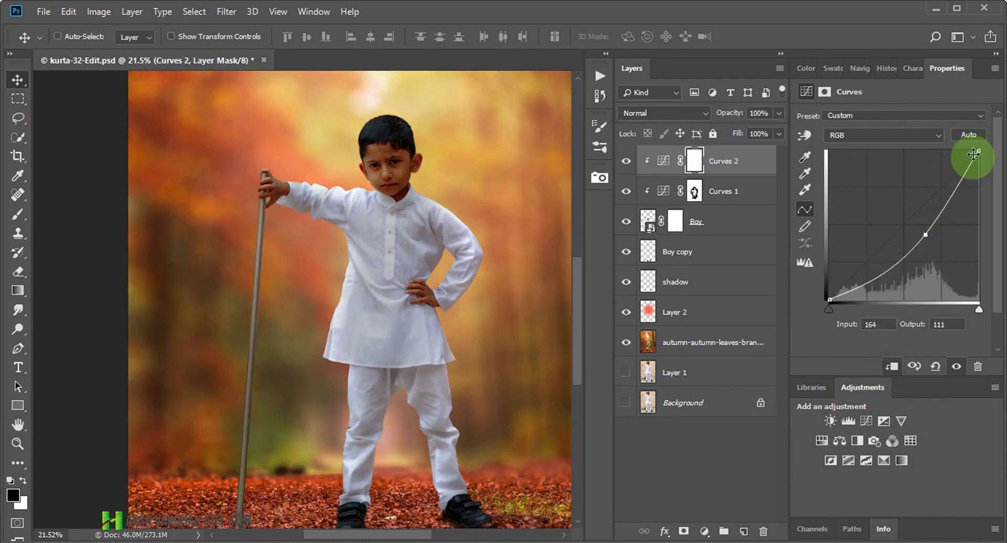
pyautogui.moveTo(978, 151); pyautogui.dragTo(979, 180)
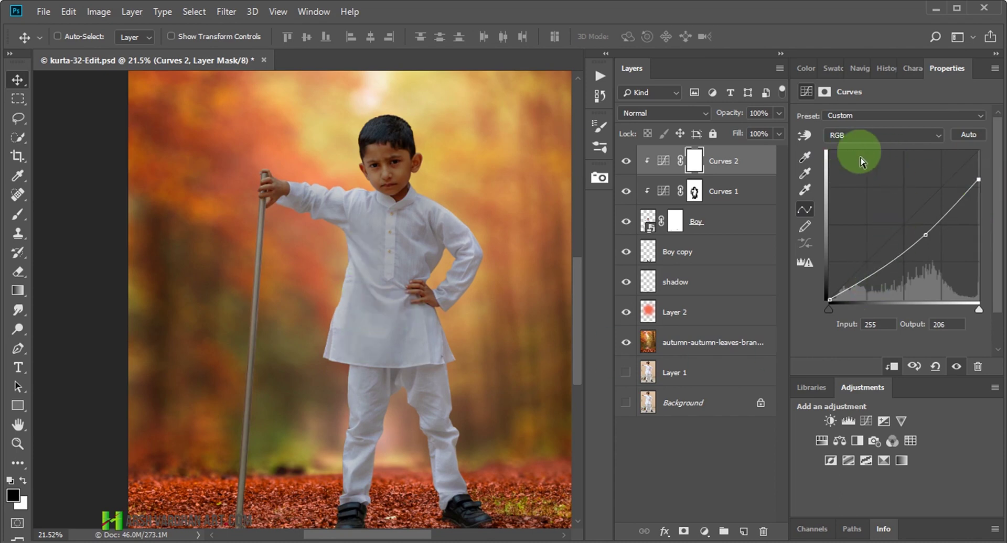
pyautogui.click(694, 162)
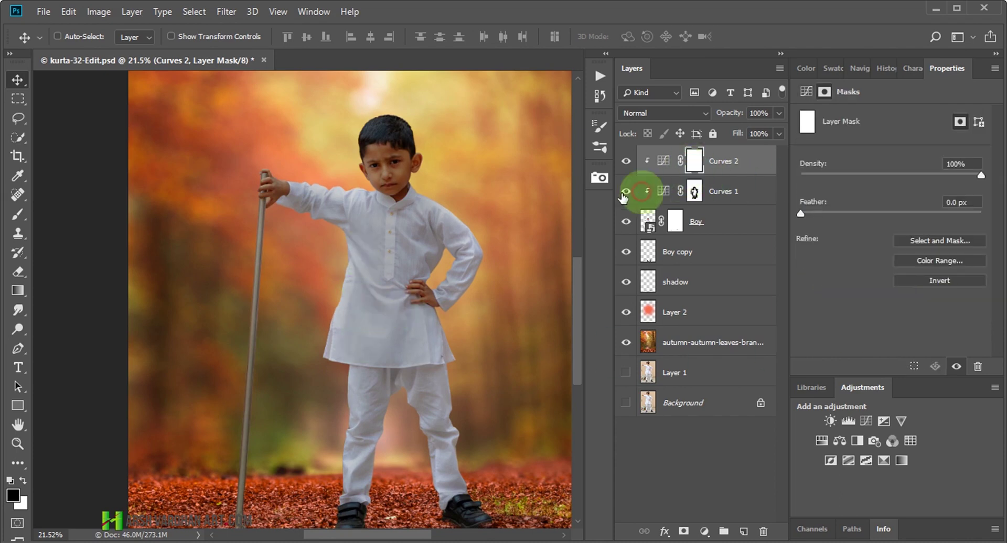
# Brush black on the Curves 2 mask beside the boy's ear and arm
pyautogui.press('b')
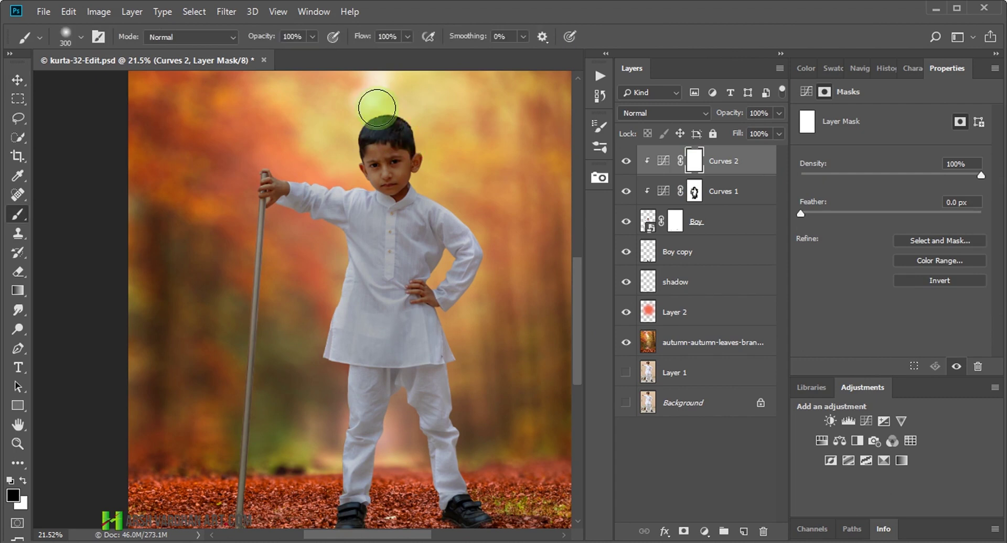
pyautogui.moveTo(438, 191)
pyautogui.mouseDown()
pyautogui.moveTo(462, 316)
pyautogui.moveTo(479, 323)
pyautogui.moveTo(453, 317)
pyautogui.moveTo(468, 489)
pyautogui.moveTo(479, 461)
pyautogui.moveTo(407, 362)
pyautogui.moveTo(400, 400)
pyautogui.moveTo(418, 422)
pyautogui.moveTo(428, 493)
pyautogui.moveTo(404, 387)
pyautogui.moveTo(377, 443)
pyautogui.moveTo(353, 465)
pyautogui.mouseUp()
pyautogui.press('[')
pyautogui.press('[')
# With a smaller brush, mask the leg, elbow, hand, shoulder, cheek and trousers
pyautogui.press('[')
pyautogui.moveTo(423, 292)
pyautogui.mouseDown()
pyautogui.moveTo(449, 252)
pyautogui.moveTo(342, 215)
pyautogui.moveTo(363, 192)
pyautogui.mouseUp()
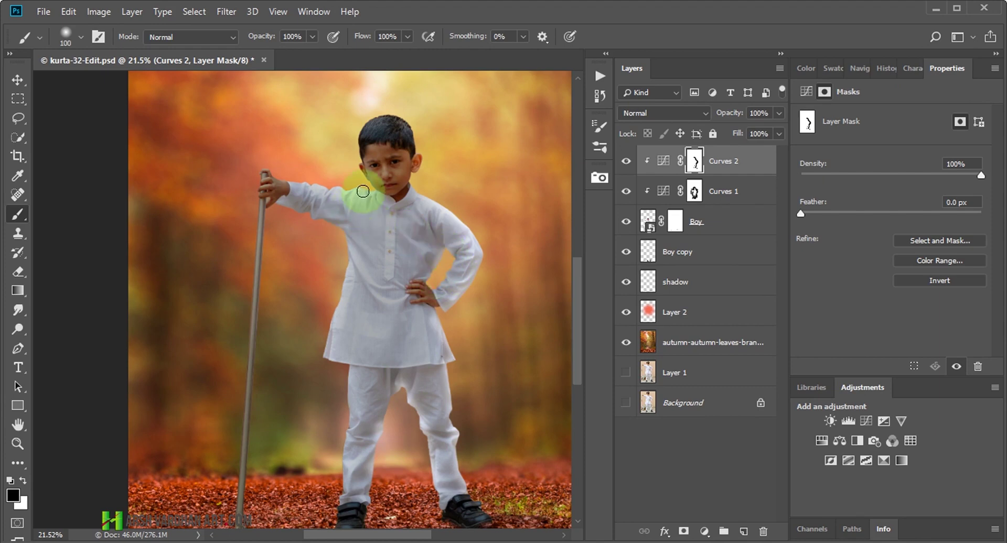
pyautogui.moveTo(282, 178)
pyautogui.mouseDown()
pyautogui.moveTo(261, 162)
pyautogui.moveTo(254, 196)
pyautogui.mouseUp()
pyautogui.moveTo(313, 217)
pyautogui.mouseDown()
pyautogui.moveTo(338, 233)
pyautogui.moveTo(337, 278)
pyautogui.moveTo(345, 244)
pyautogui.moveTo(315, 315)
pyautogui.moveTo(332, 293)
pyautogui.moveTo(317, 337)
pyautogui.moveTo(461, 332)
pyautogui.moveTo(441, 268)
pyautogui.moveTo(427, 266)
pyautogui.moveTo(537, 353)
pyautogui.moveTo(493, 425)
pyautogui.moveTo(409, 209)
pyautogui.moveTo(408, 175)
pyautogui.moveTo(415, 183)
pyautogui.mouseUp()
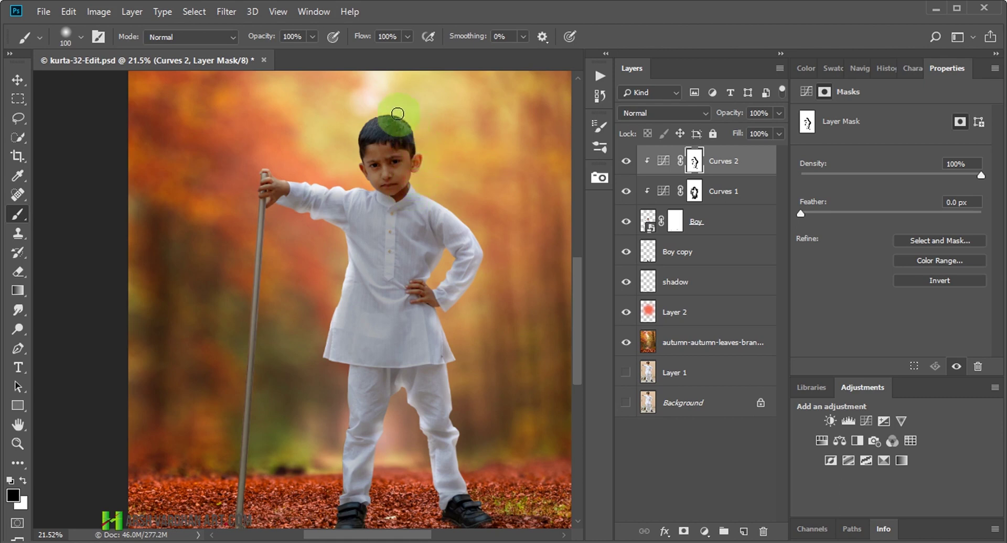
pyautogui.moveTo(359, 179)
pyautogui.mouseDown()
pyautogui.moveTo(367, 422)
pyautogui.moveTo(389, 352)
pyautogui.moveTo(400, 194)
pyautogui.mouseUp()
pyautogui.moveTo(360, 247)
pyautogui.mouseDown()
pyautogui.moveTo(360, 198)
pyautogui.moveTo(354, 297)
pyautogui.moveTo(337, 231)
pyautogui.moveTo(342, 157)
pyautogui.moveTo(389, 208)
pyautogui.moveTo(324, 72)
pyautogui.mouseUp()
# At 50% brush opacity, paint black on the Curves 2 mask over the trousers and left shoe
pyautogui.press('5')
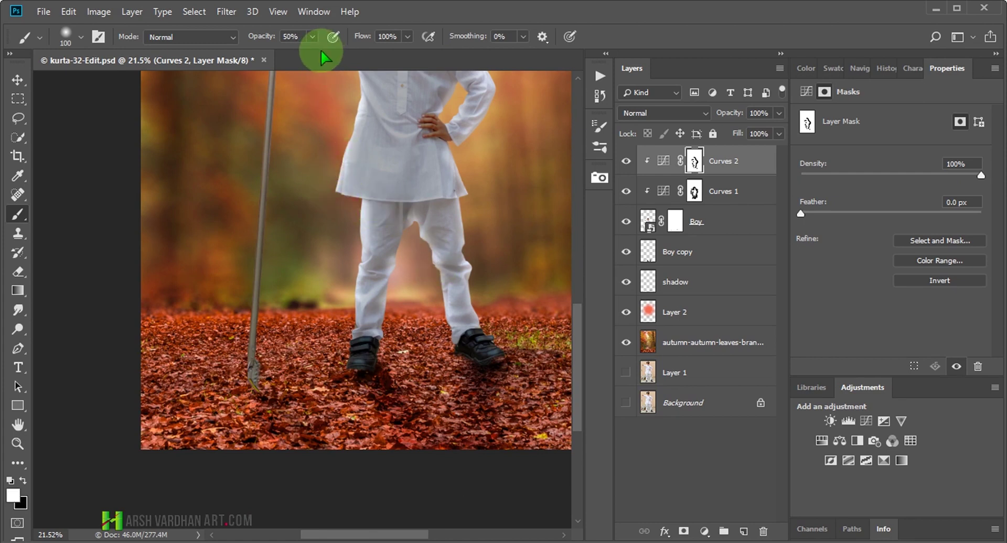
pyautogui.moveTo(405, 287)
pyautogui.mouseDown()
pyautogui.moveTo(373, 202)
pyautogui.moveTo(371, 237)
pyautogui.moveTo(388, 203)
pyautogui.moveTo(383, 325)
pyautogui.moveTo(361, 375)
pyautogui.moveTo(344, 354)
pyautogui.moveTo(347, 331)
pyautogui.moveTo(348, 343)
pyautogui.mouseUp()
pyautogui.press('x')
pyautogui.moveTo(260, 315)
pyautogui.mouseDown()
pyautogui.moveTo(258, 348)
pyautogui.moveTo(274, 279)
pyautogui.moveTo(277, 87)
pyautogui.mouseUp()
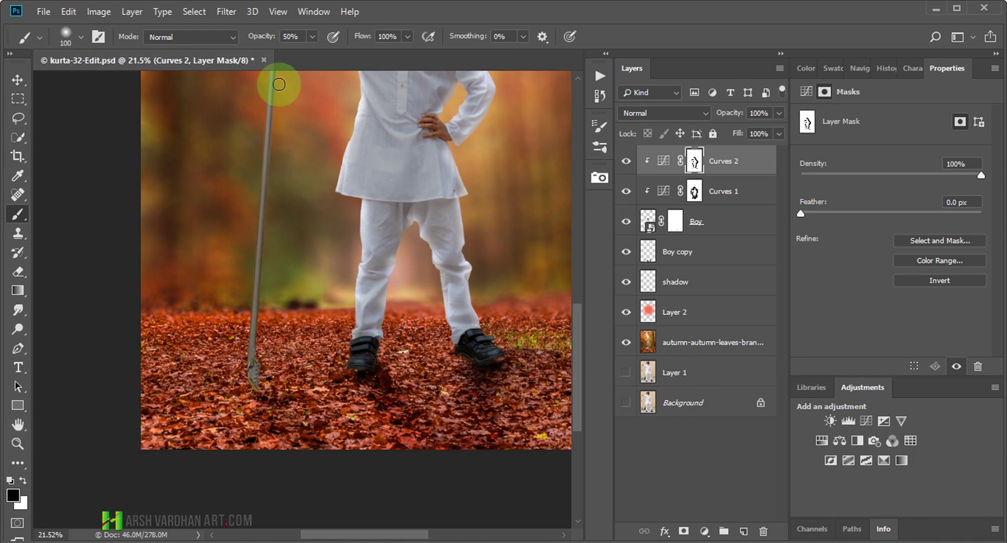
# Paint a straight 50% mask stroke down the full length of the stick
pyautogui.scroll(2, 304, 247)
pyautogui.scroll(3, 294, 298)
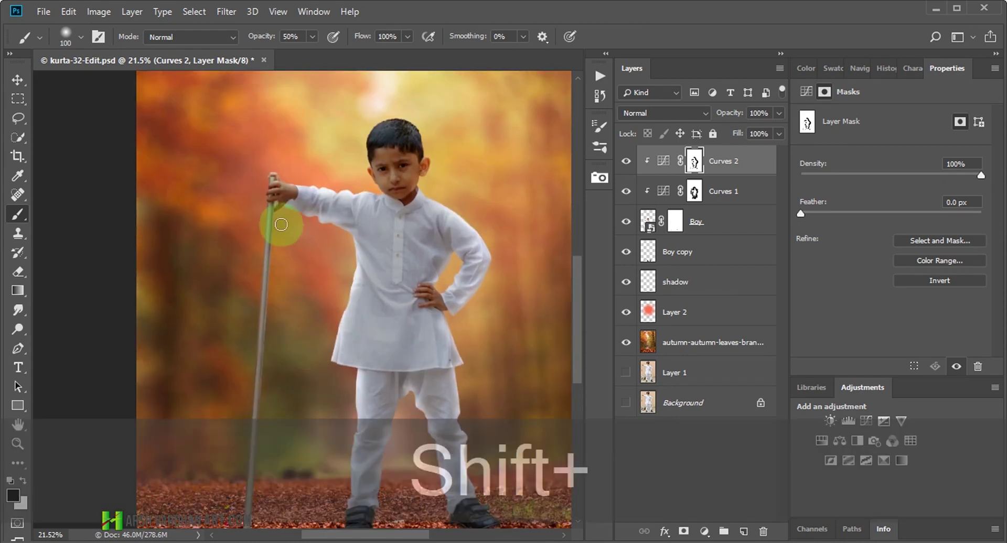
pyautogui.moveTo(293, 405); pyautogui.dragTo(322, 263)
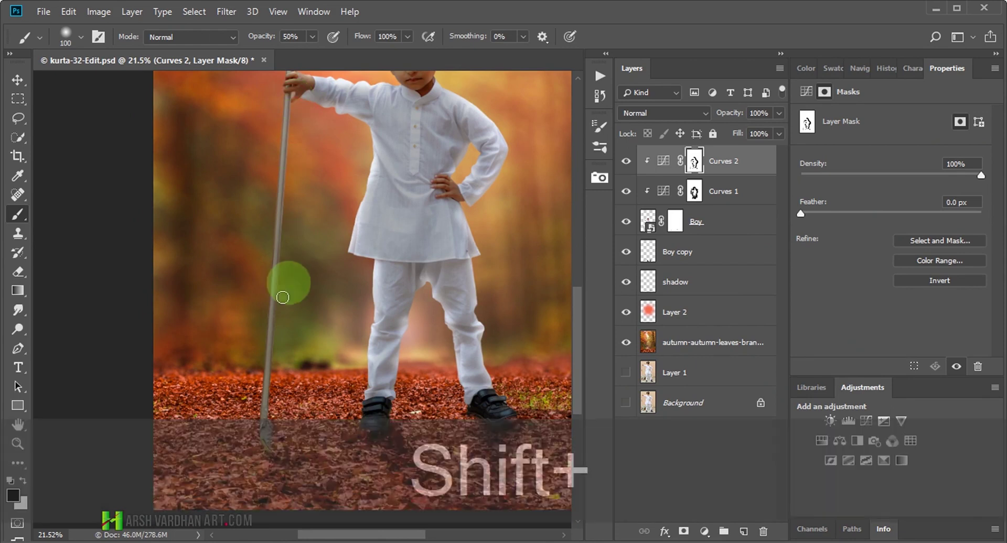
pyautogui.keyDown('shift'); pyautogui.click(270, 413); pyautogui.keyUp('shift')
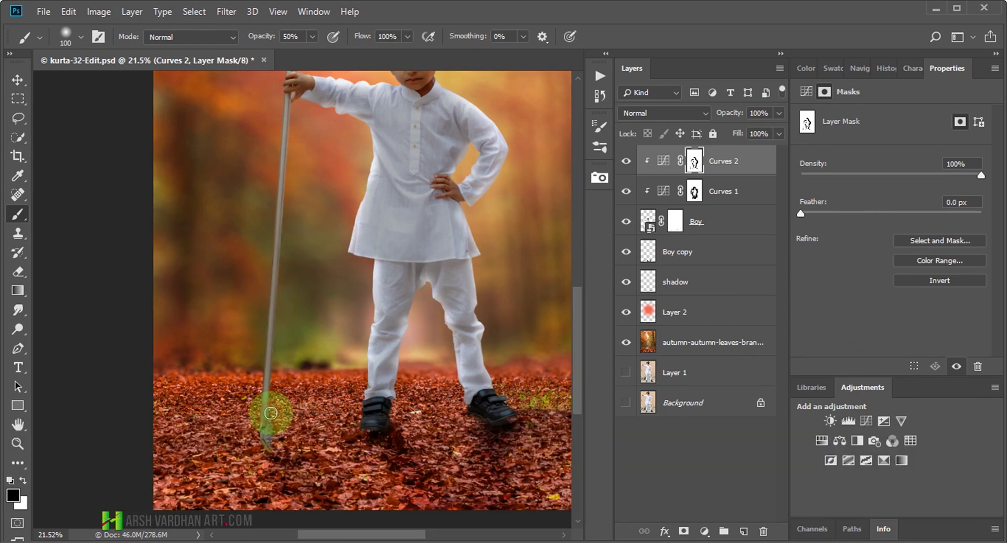
pyautogui.hotkey('ctrl', 'space')
pyautogui.moveTo(391, 301)
pyautogui.mouseDown()
pyautogui.moveTo(355, 369)
pyautogui.moveTo(270, 267)
pyautogui.moveTo(287, 282)
pyautogui.mouseUp()
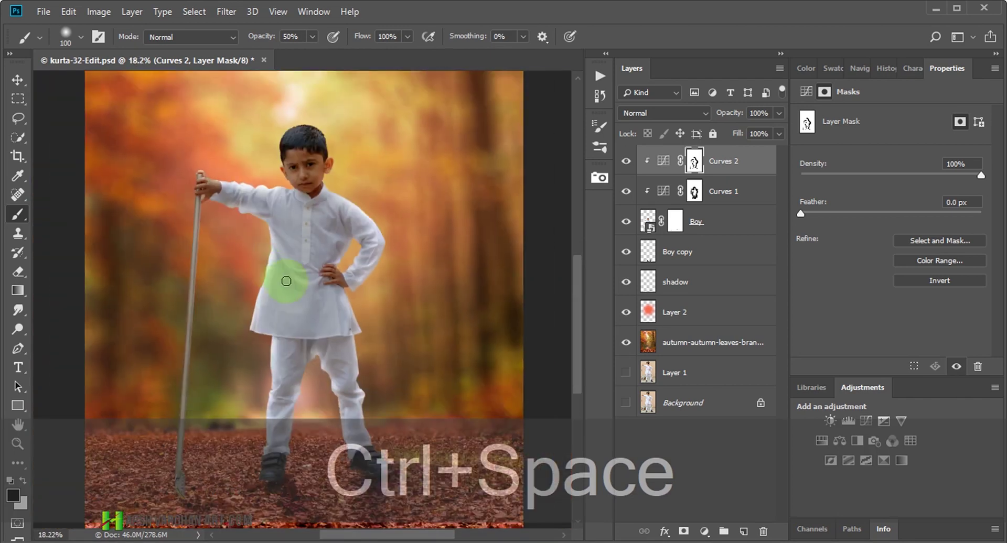
# Softly paint the Curves 2 mask at 20% brush opacity over the torso, shoulder and face
pyautogui.press('2')
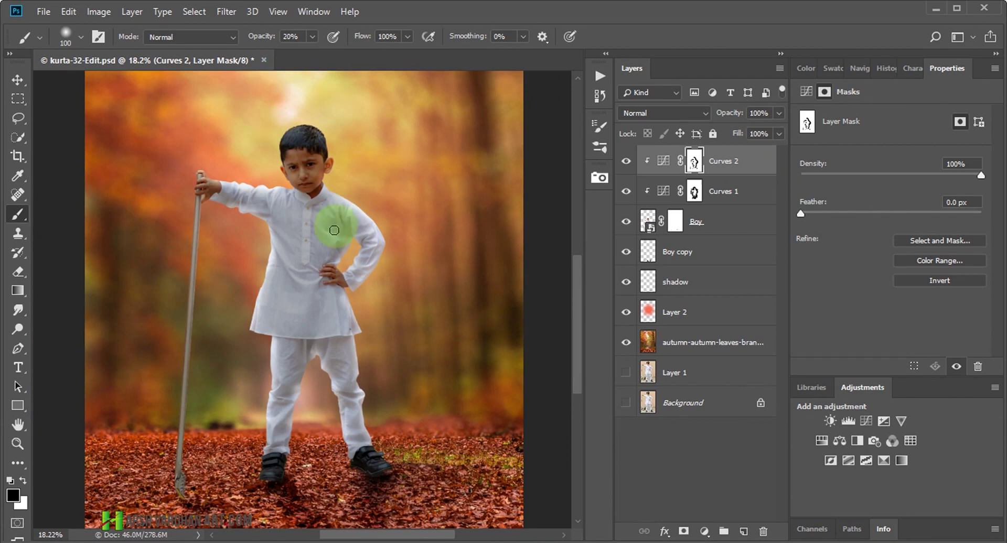
pyautogui.moveTo(285, 258)
pyautogui.mouseDown()
pyautogui.moveTo(279, 194)
pyautogui.moveTo(311, 155)
pyautogui.mouseUp()
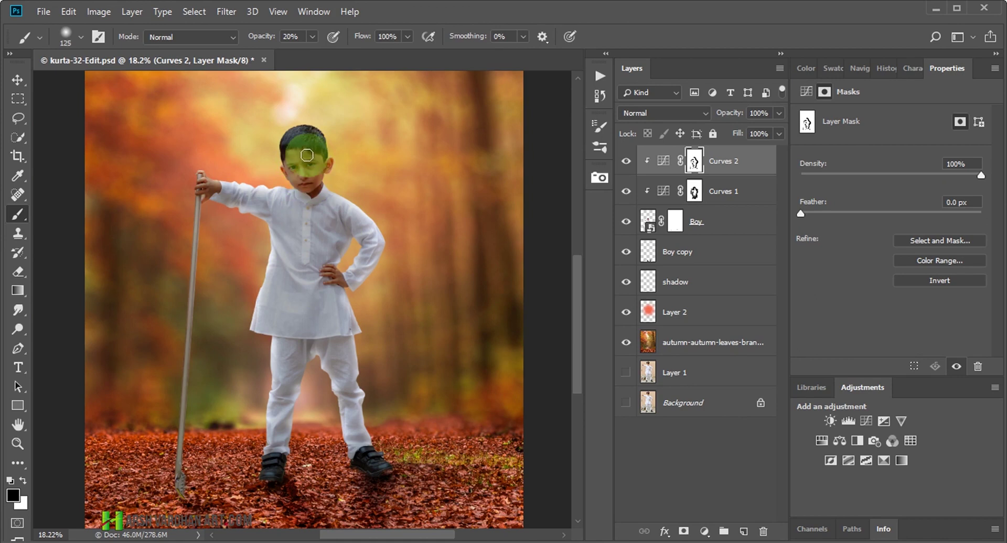
pyautogui.moveTo(298, 155)
pyautogui.mouseDown()
pyautogui.moveTo(314, 179)
pyautogui.moveTo(298, 163)
pyautogui.mouseUp()
pyautogui.press(']')
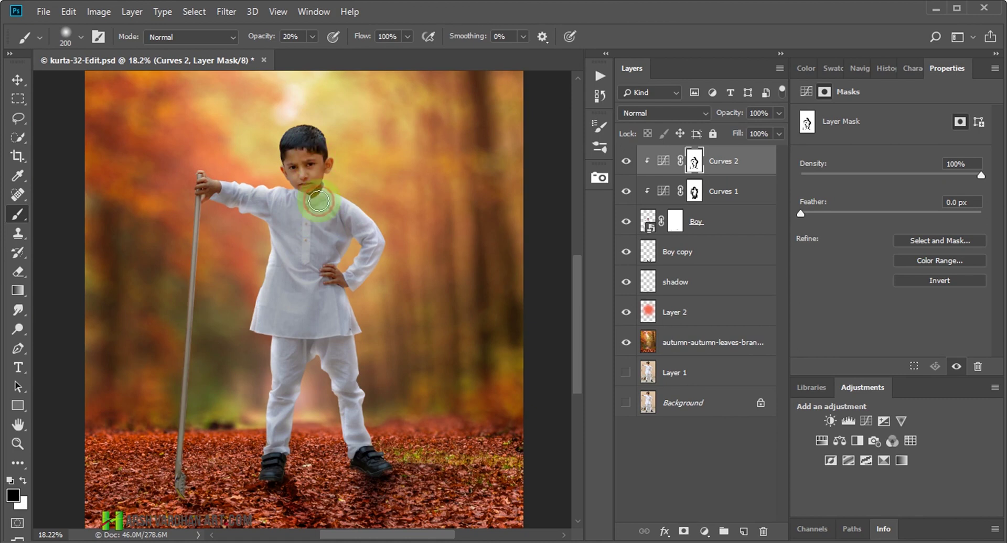
# Paint the mask from the face down the kurta and set Curves 2 to 74% opacity
pyautogui.moveTo(298, 163)
pyautogui.mouseDown()
pyautogui.moveTo(287, 323)
pyautogui.moveTo(320, 325)
pyautogui.moveTo(347, 387)
pyautogui.moveTo(292, 330)
pyautogui.moveTo(287, 348)
pyautogui.moveTo(335, 434)
pyautogui.moveTo(342, 375)
pyautogui.moveTo(355, 474)
pyautogui.moveTo(332, 233)
pyautogui.moveTo(325, 278)
pyautogui.moveTo(287, 310)
pyautogui.mouseUp()
pyautogui.moveTo(778, 114); pyautogui.dragTo(754, 131)
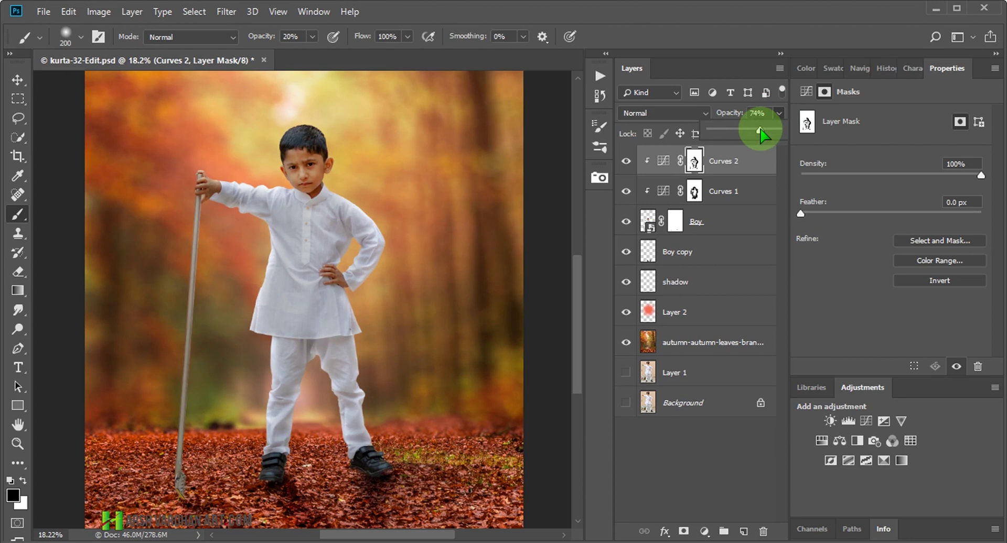
pyautogui.moveTo(205, 181)
pyautogui.mouseDown()
pyautogui.moveTo(405, 281)
pyautogui.moveTo(333, 274)
pyautogui.mouseUp()
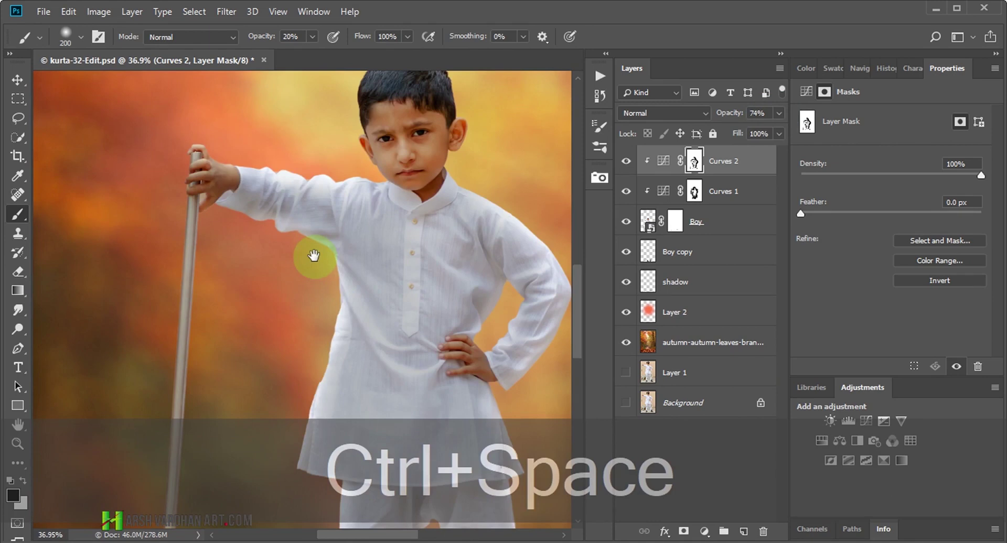
# Target the Boy layer mask, zoom to the hand, and clear the empty-selection warnings from a failed lasso
pyautogui.click(652, 227)
pyautogui.moveTo(180, 189)
pyautogui.mouseDown()
pyautogui.moveTo(343, 276)
pyautogui.moveTo(299, 263)
pyautogui.mouseUp()
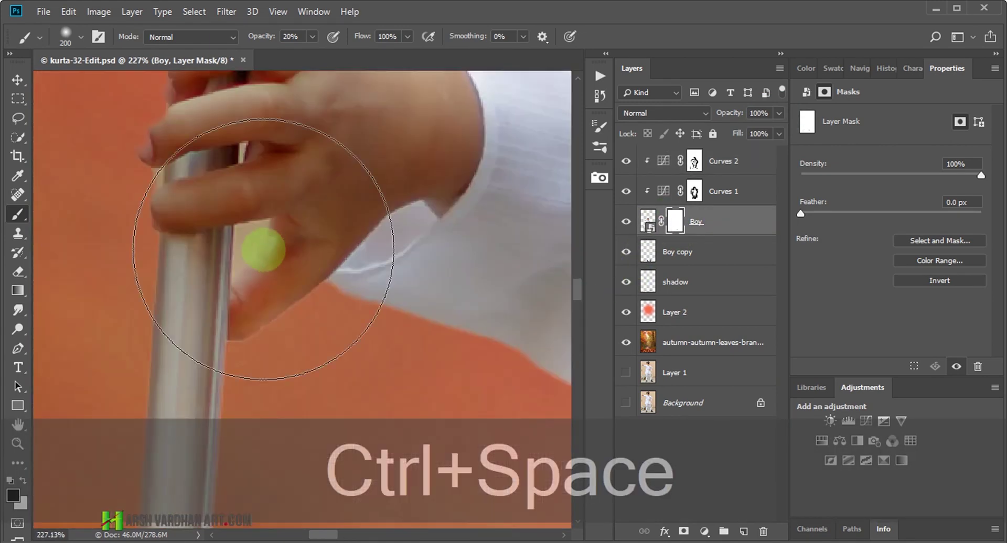
pyautogui.press('l')
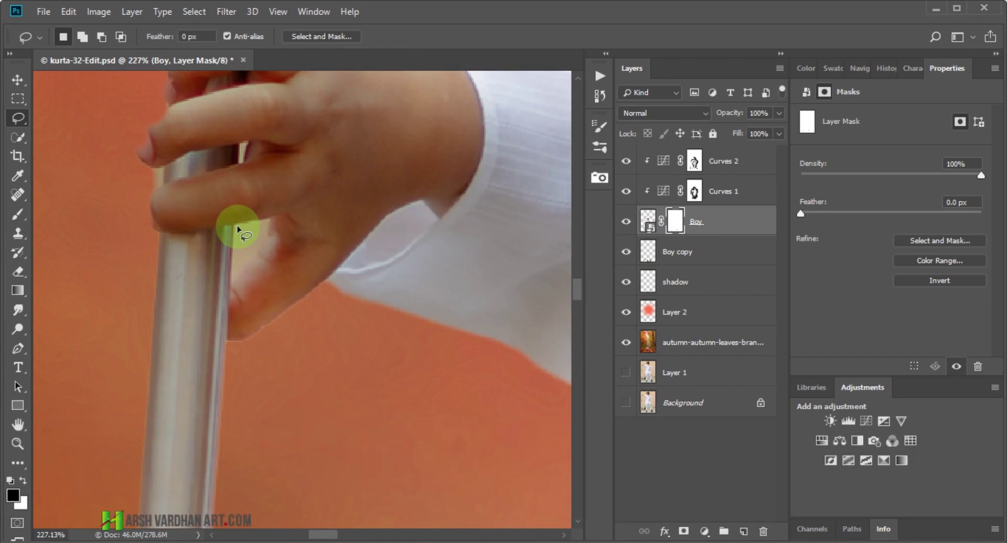
pyautogui.moveTo(235, 225); pyautogui.dragTo(265, 224)
pyautogui.hotkey('ctrl', 'z')
pyautogui.hotkey('ctrl', 'z')
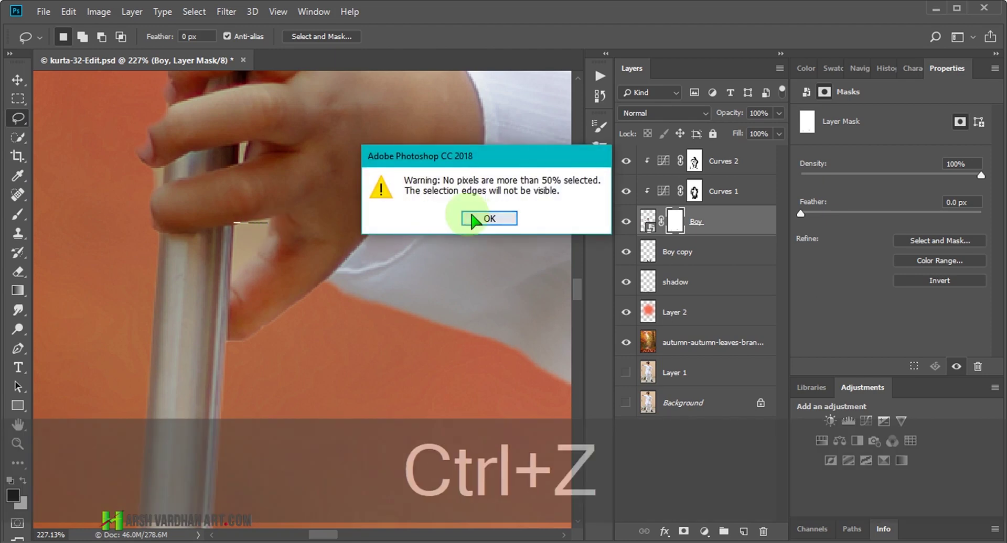
pyautogui.click(478, 312)
pyautogui.click(241, 229)
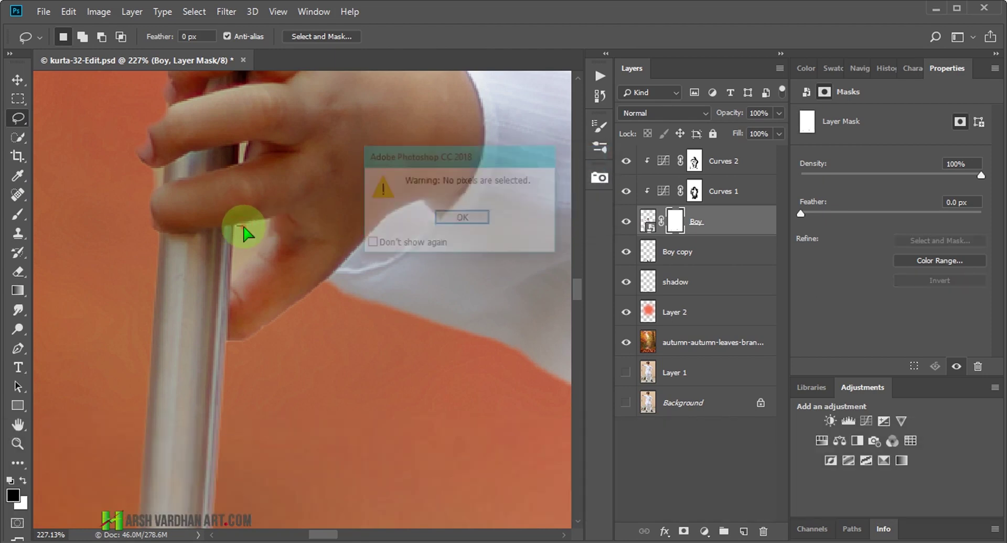
pyautogui.click(455, 220)
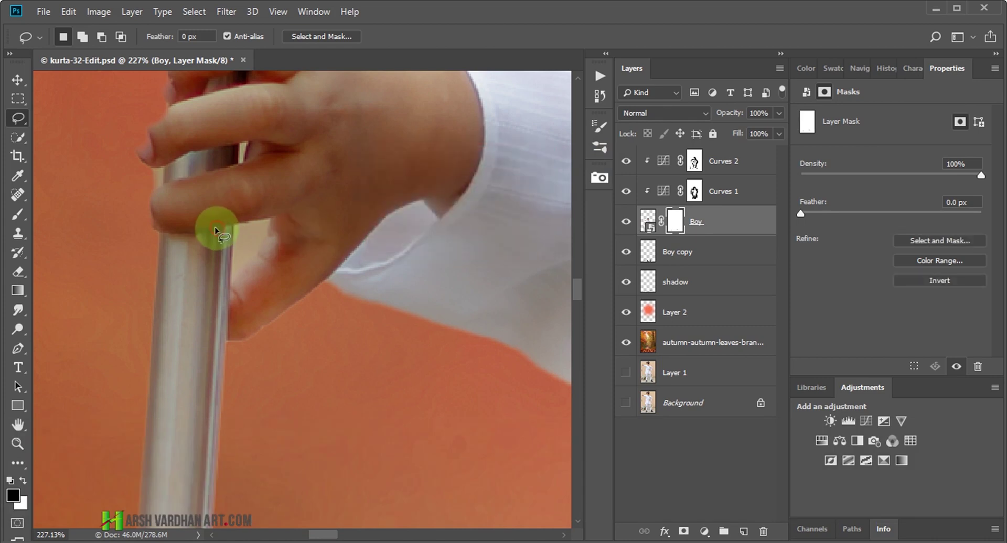
# Lasso the gap beside the finger and paint it out on the Boy mask at 20% opacity
pyautogui.moveTo(235, 226)
pyautogui.mouseDown()
pyautogui.moveTo(265, 220)
pyautogui.moveTo(237, 275)
pyautogui.moveTo(227, 264)
pyautogui.moveTo(236, 225)
pyautogui.mouseUp()
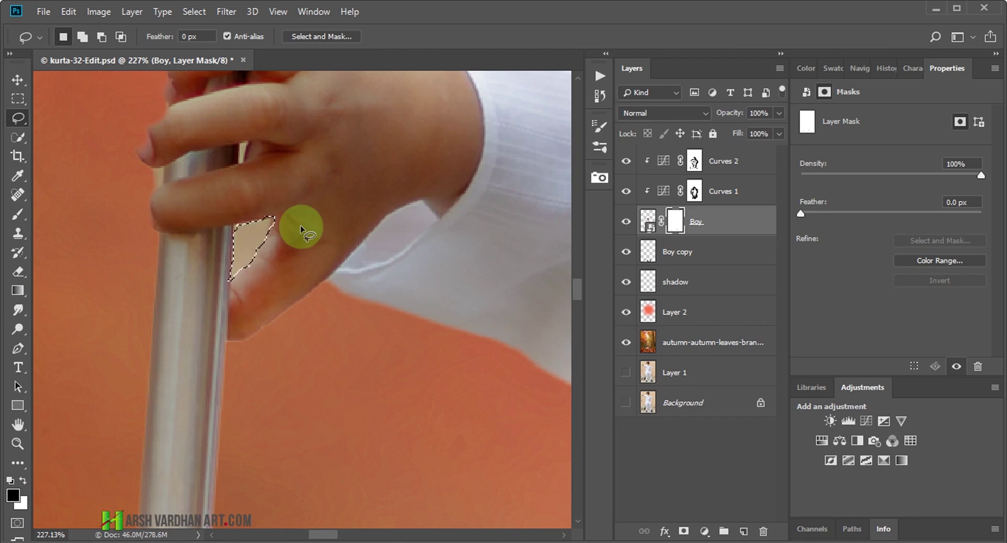
pyautogui.press('b')
pyautogui.press('2')
pyautogui.moveTo(260, 236)
pyautogui.mouseDown()
pyautogui.moveTo(288, 229)
pyautogui.moveTo(304, 272)
pyautogui.moveTo(263, 248)
pyautogui.moveTo(266, 225)
pyautogui.moveTo(279, 234)
pyautogui.mouseUp()
# Deselect and, with a smaller brush, try a Boy mask stroke along the finger edge, undoing it
pyautogui.press('0')
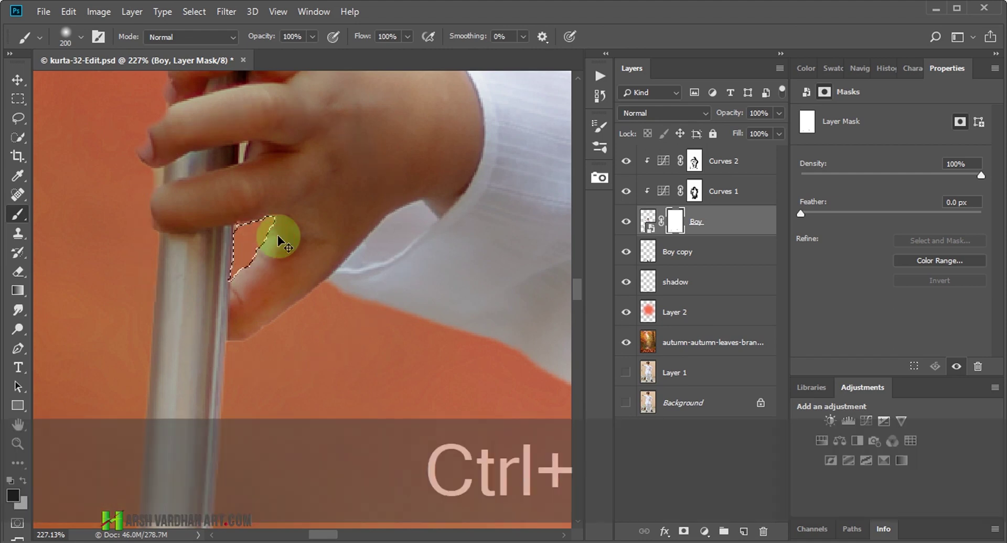
pyautogui.hotkey('ctrl', 'd')
pyautogui.press('[')
pyautogui.press('[')
pyautogui.press('[')
pyautogui.press('[')
pyautogui.press('[')
pyautogui.press('[')
pyautogui.press('[')
pyautogui.press('[')
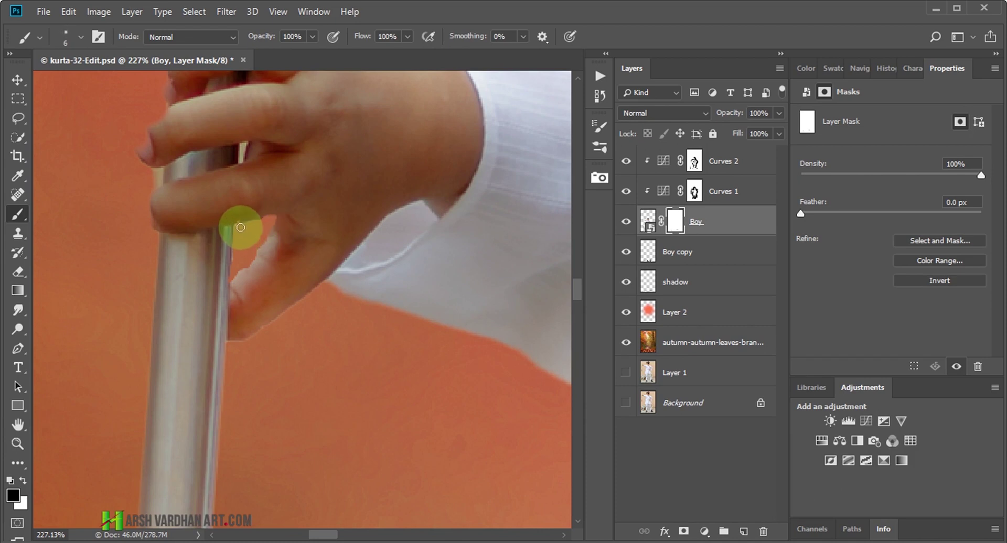
pyautogui.moveTo(236, 226); pyautogui.dragTo(322, 238)
pyautogui.hotkey('ctrl', 'z')
pyautogui.hotkey('ctrl', 'space')
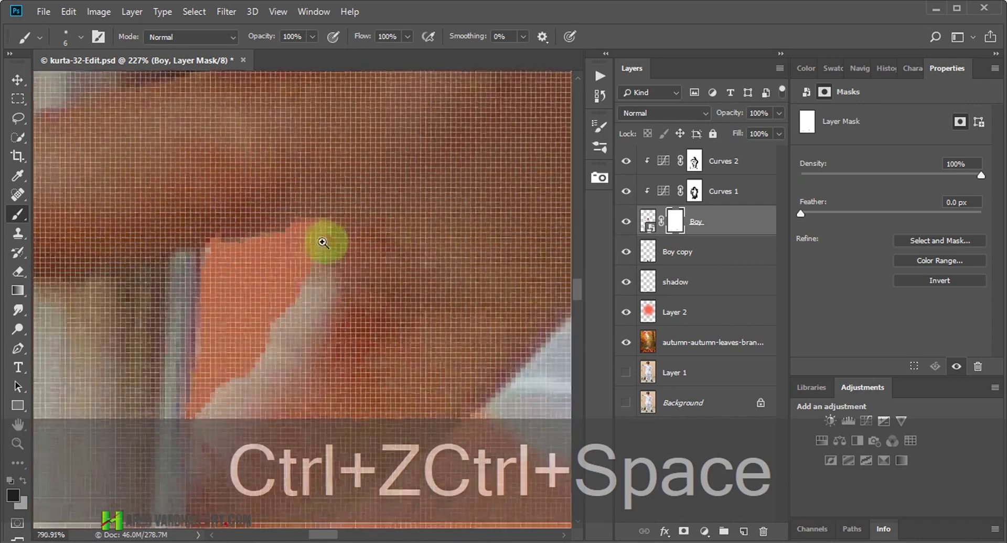
pyautogui.moveTo(230, 244)
pyautogui.mouseDown()
pyautogui.moveTo(221, 238)
pyautogui.moveTo(299, 222)
pyautogui.mouseUp()
# Touch up the Boy mask with straight strokes along the finger and pole edges
pyautogui.press('shift')
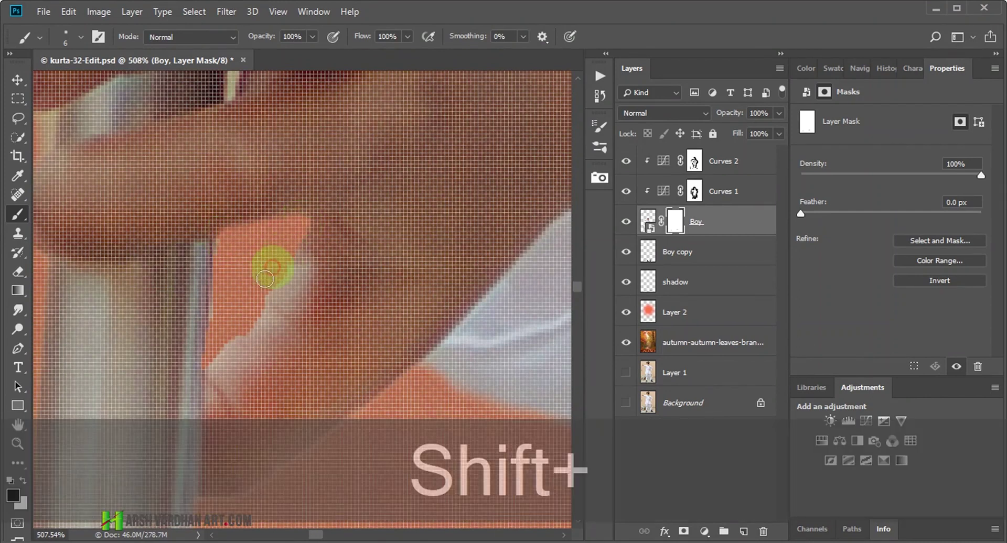
pyautogui.moveTo(232, 335)
pyautogui.mouseDown()
pyautogui.moveTo(272, 317)
pyautogui.moveTo(252, 334)
pyautogui.moveTo(299, 266)
pyautogui.mouseUp()
pyautogui.press('shift')
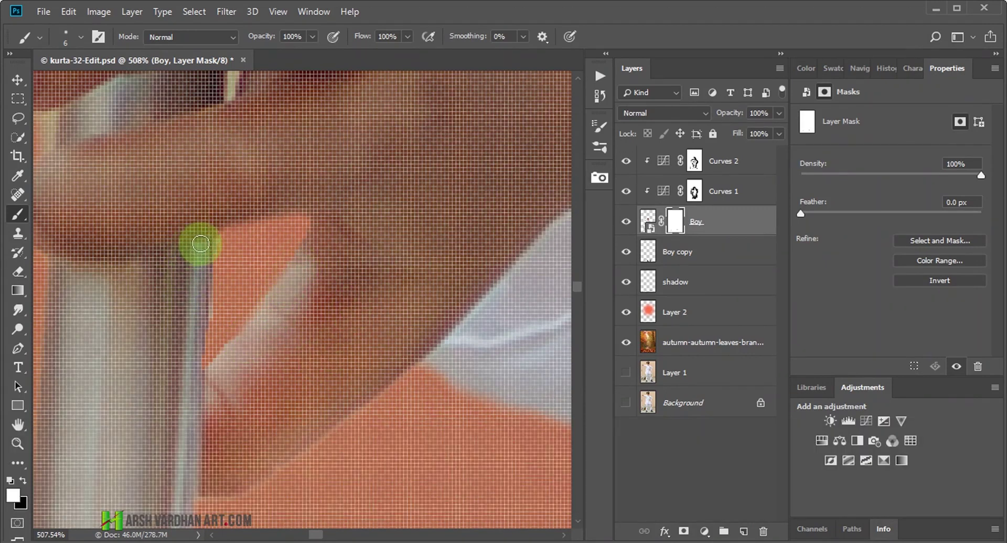
pyautogui.moveTo(200, 243); pyautogui.dragTo(225, 242)
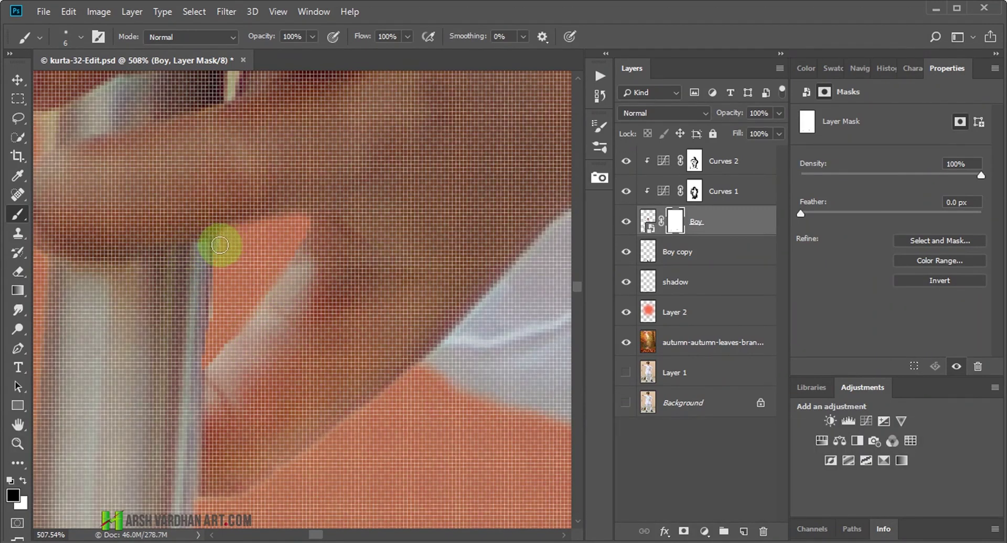
pyautogui.moveTo(220, 245); pyautogui.dragTo(214, 332)
pyautogui.keyDown('shift'); pyautogui.click(289, 262); pyautogui.keyUp('shift')
pyautogui.moveTo(303, 259)
pyautogui.mouseDown()
pyautogui.moveTo(260, 158)
pyautogui.moveTo(315, 209)
pyautogui.mouseUp()
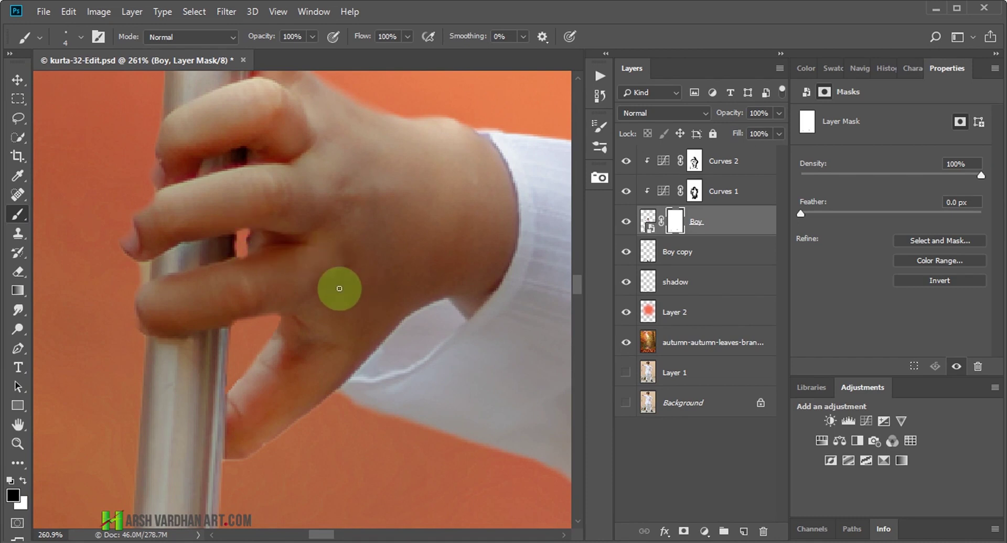
# Inspect the fingertip edge up close, then save the document and fit the image to the window
pyautogui.hotkey('ctrl', 'space')
pyautogui.moveTo(266, 257); pyautogui.dragTo(286, 259)
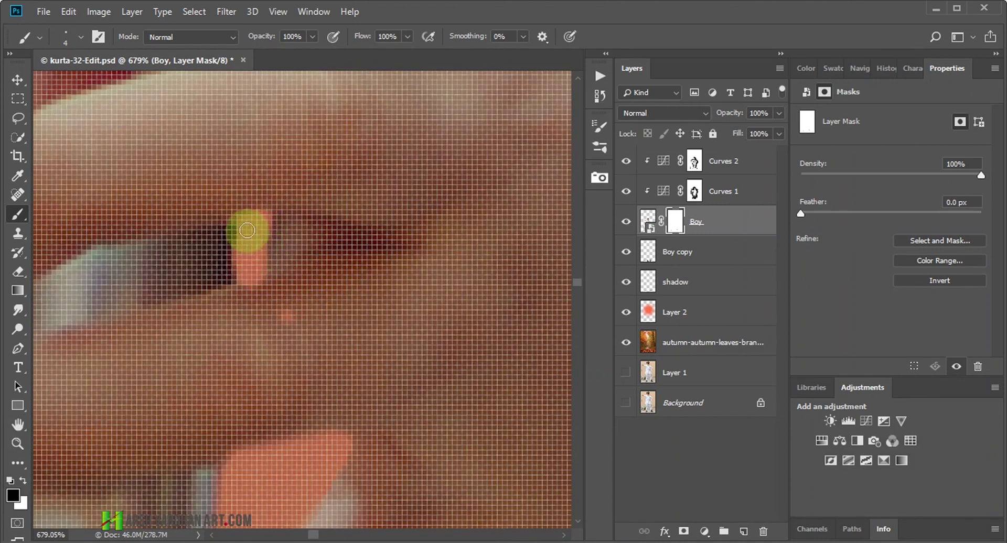
pyautogui.hotkey('ctrl', 'space')
pyautogui.moveTo(247, 231); pyautogui.dragTo(243, 258)
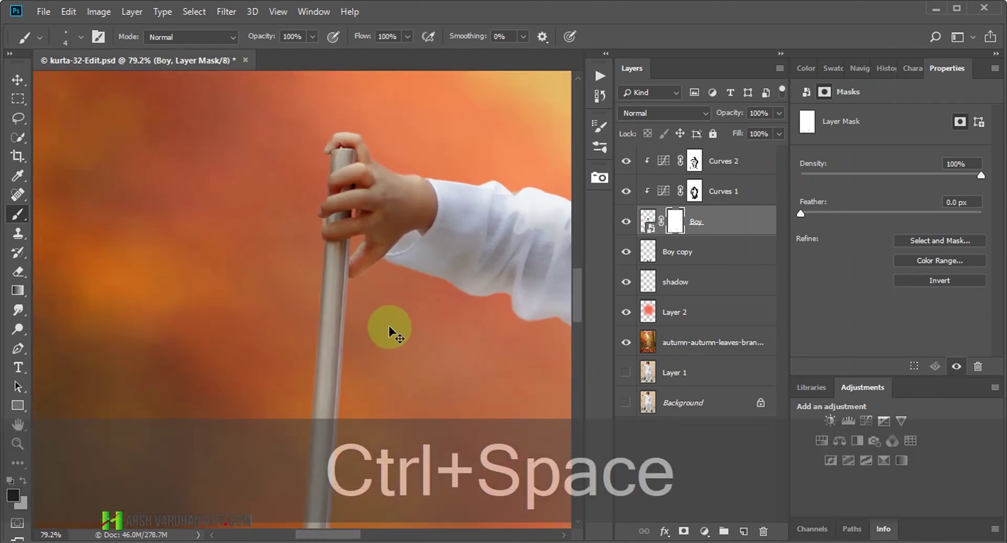
pyautogui.hotkey('ctrl', 's')
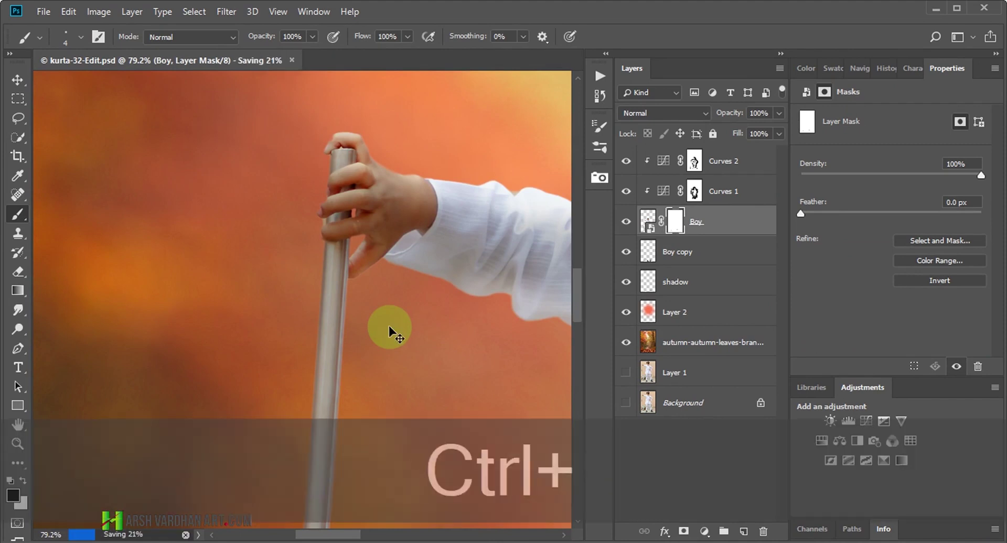
pyautogui.press('ctrl+KP_0')
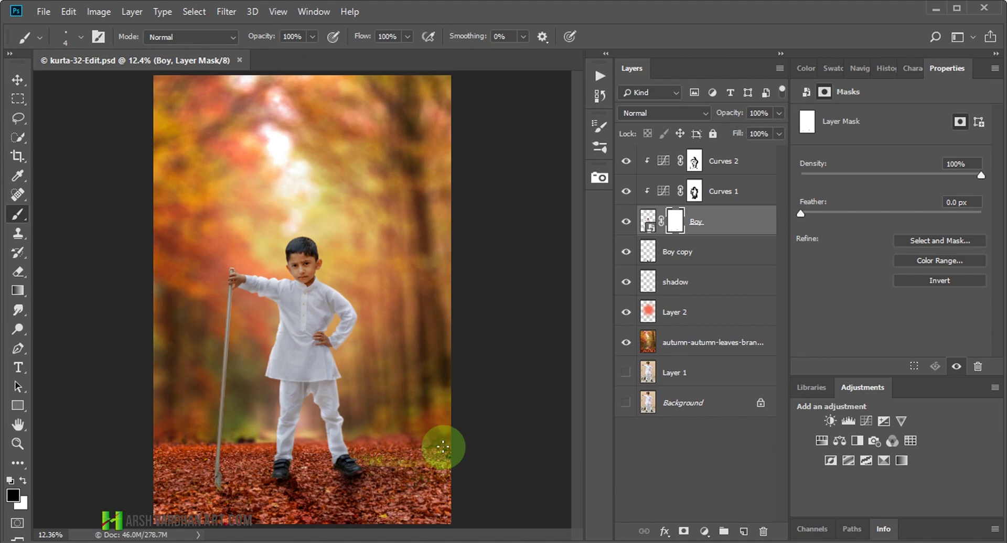
# Save kurta-32-Edit.psd and free cached memory with Edit > Purge
pyautogui.hotkey('ctrl', 's')
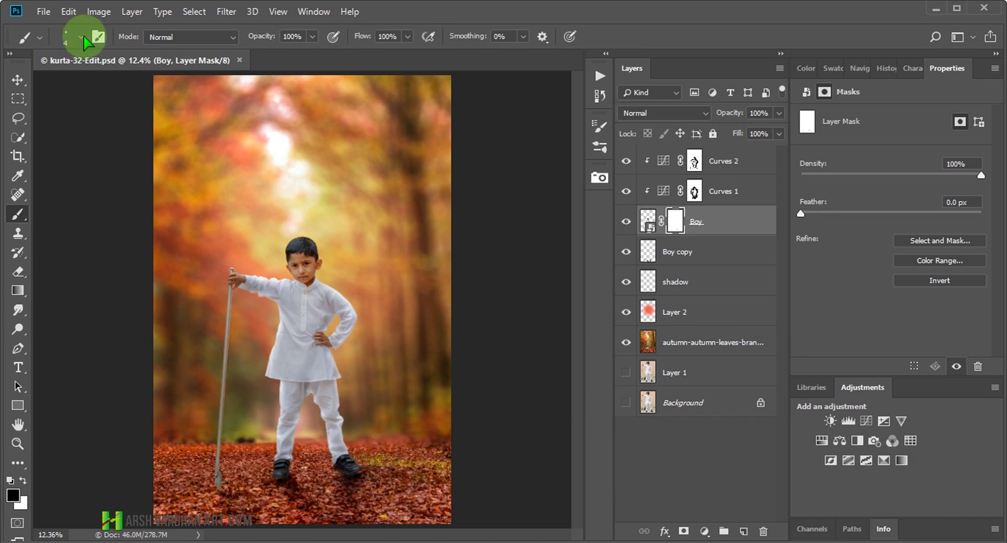
pyautogui.click(68, 12)
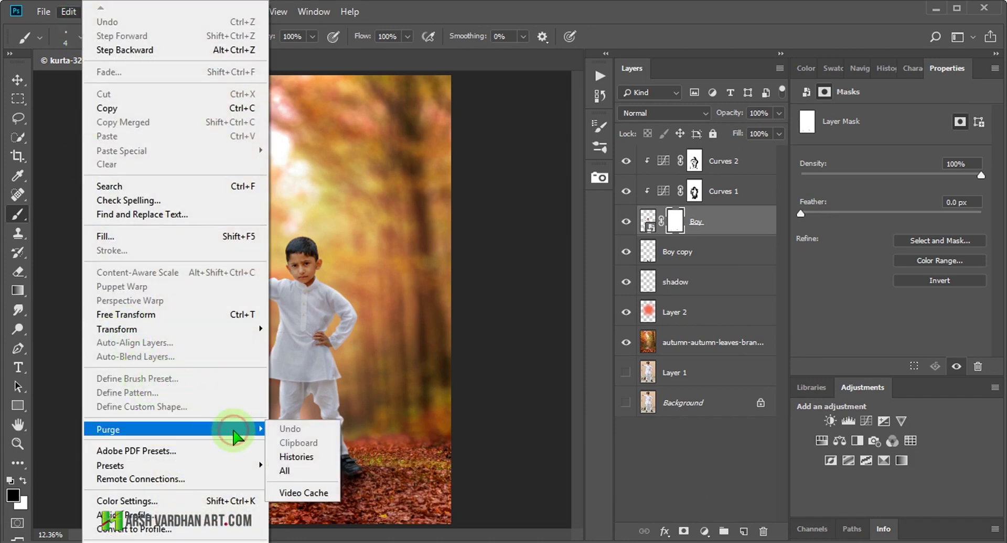
pyautogui.click(315, 471)
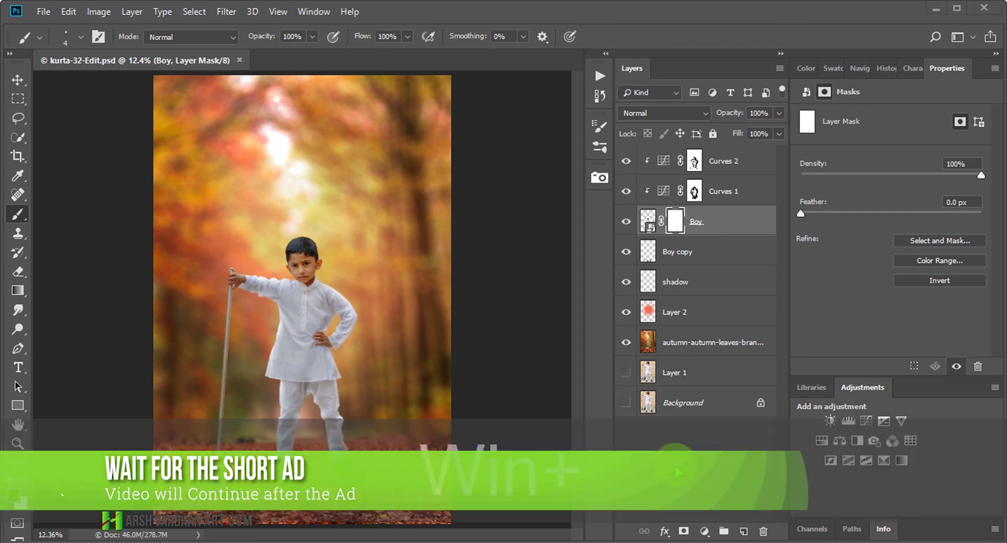
pyautogui.press('super')
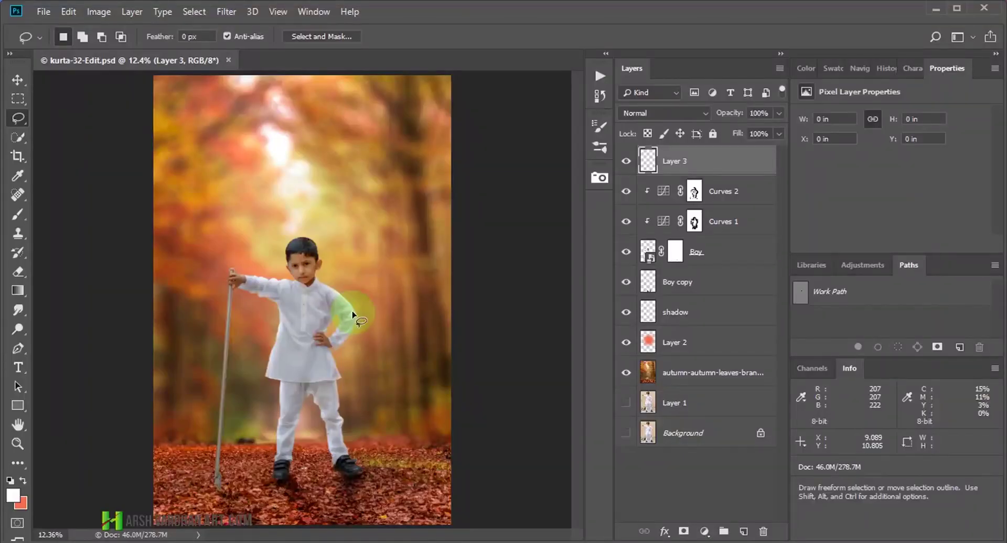
# Add a new empty Layer 4 and zoom to 400% on the boy's left eye
pyautogui.click(744, 529)
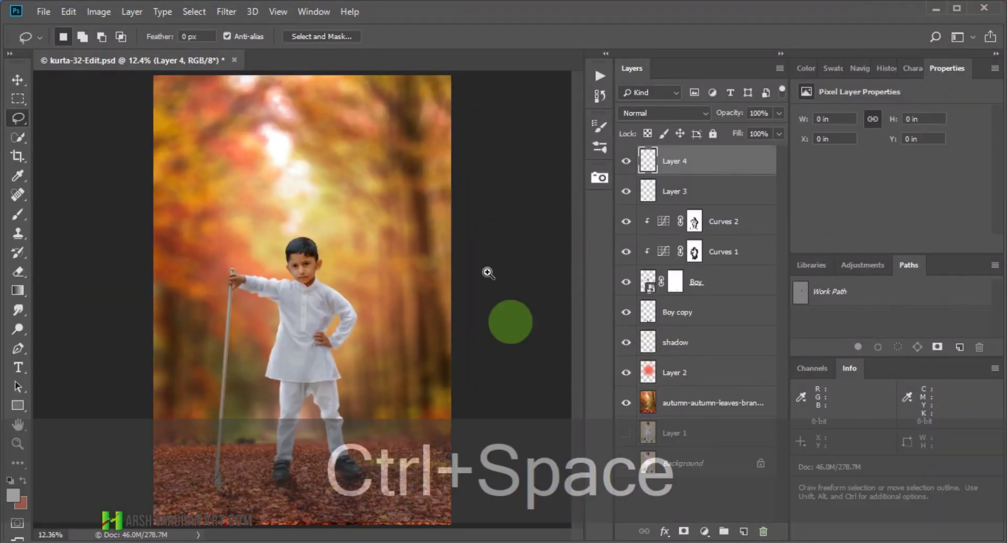
pyautogui.keyDown('ctrl'); pyautogui.click(442, 347); pyautogui.keyUp('ctrl')
pyautogui.moveTo(441, 347); pyautogui.dragTo(569, 368)
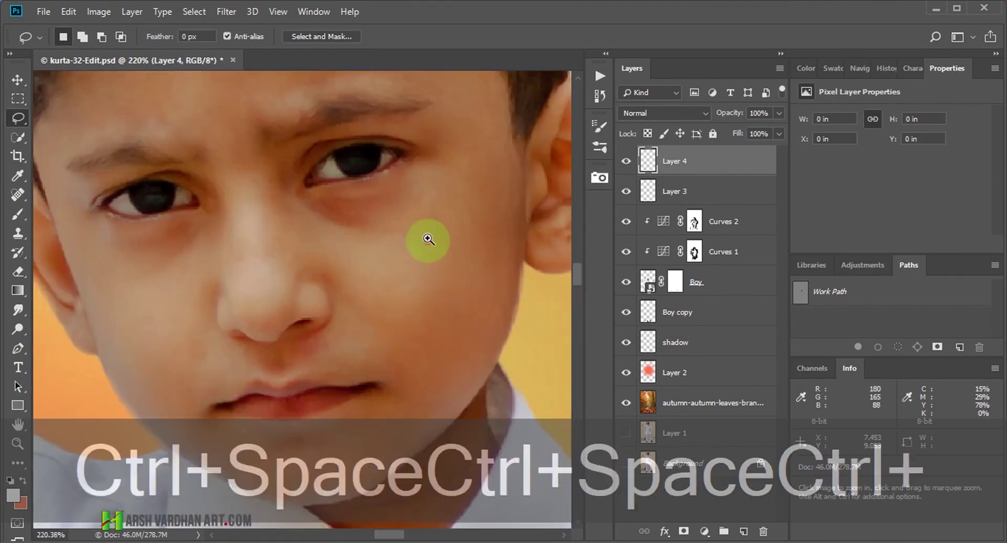
pyautogui.moveTo(427, 241)
pyautogui.mouseDown()
pyautogui.moveTo(446, 236)
pyautogui.moveTo(428, 231)
pyautogui.mouseUp()
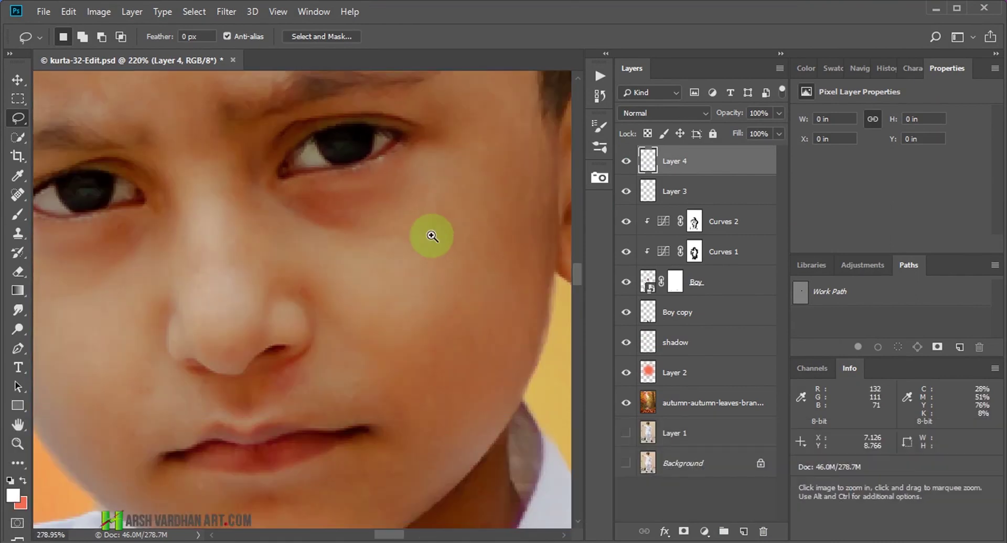
pyautogui.moveTo(374, 248); pyautogui.dragTo(392, 255)
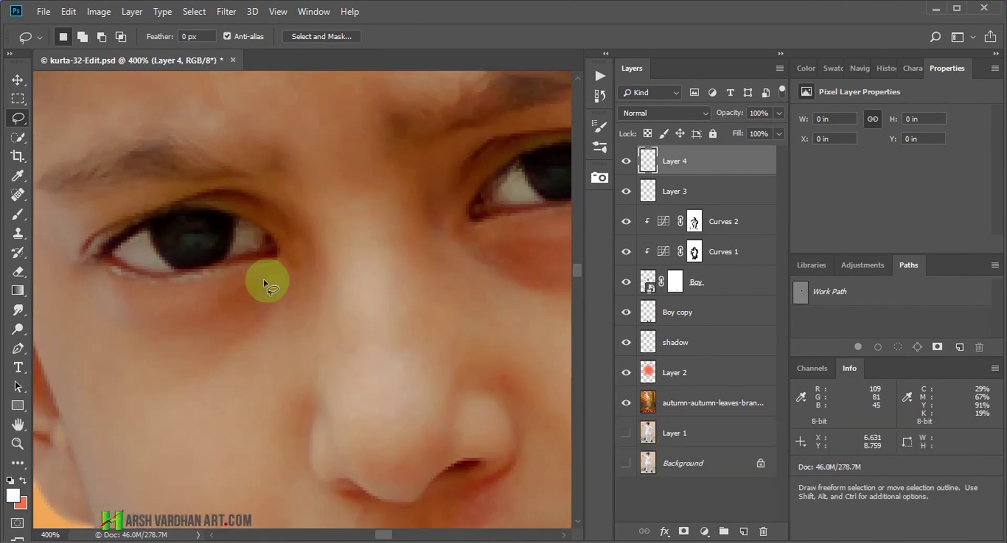
# Paint white catchlights in the left iris and a curved highlight along the lower right iris
pyautogui.press('b')
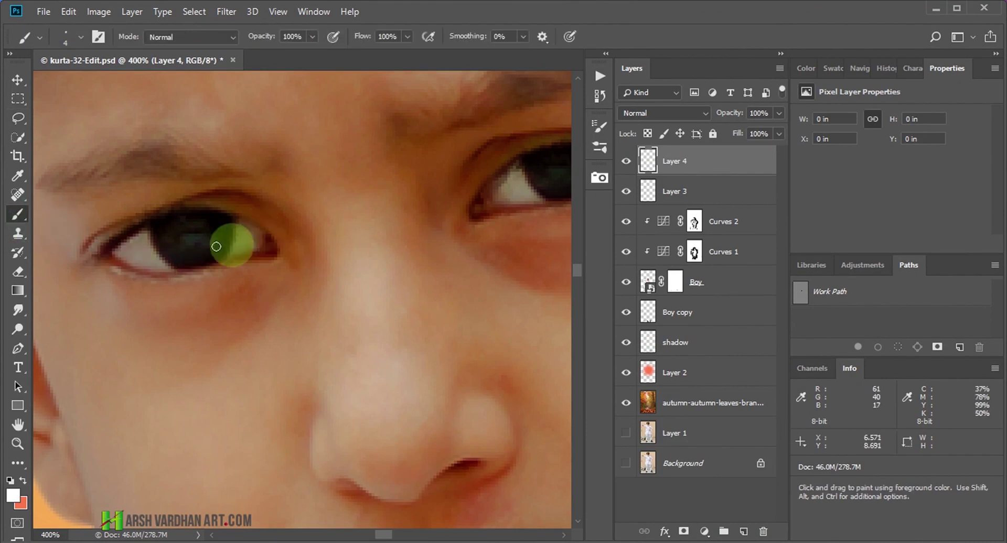
pyautogui.click(198, 241)
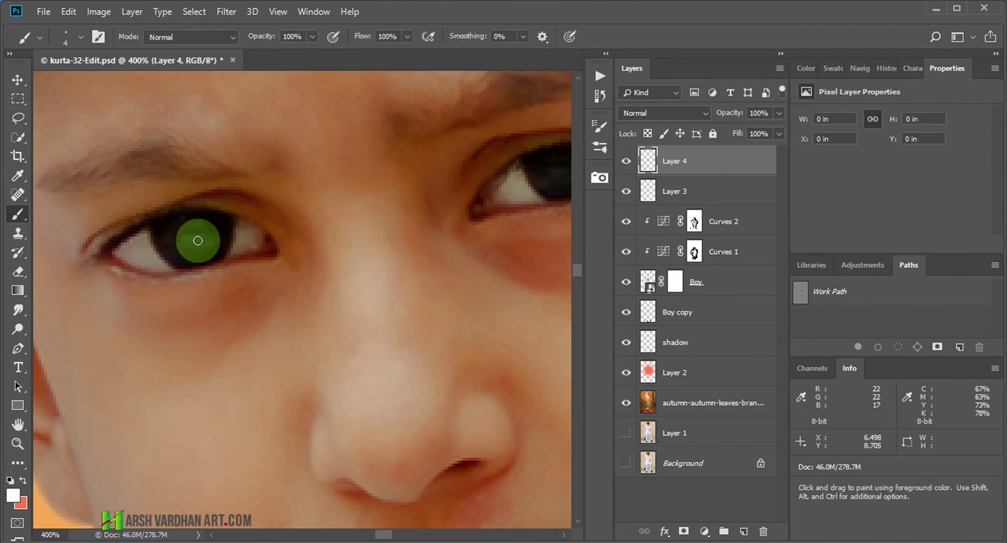
pyautogui.moveTo(190, 239); pyautogui.dragTo(207, 231)
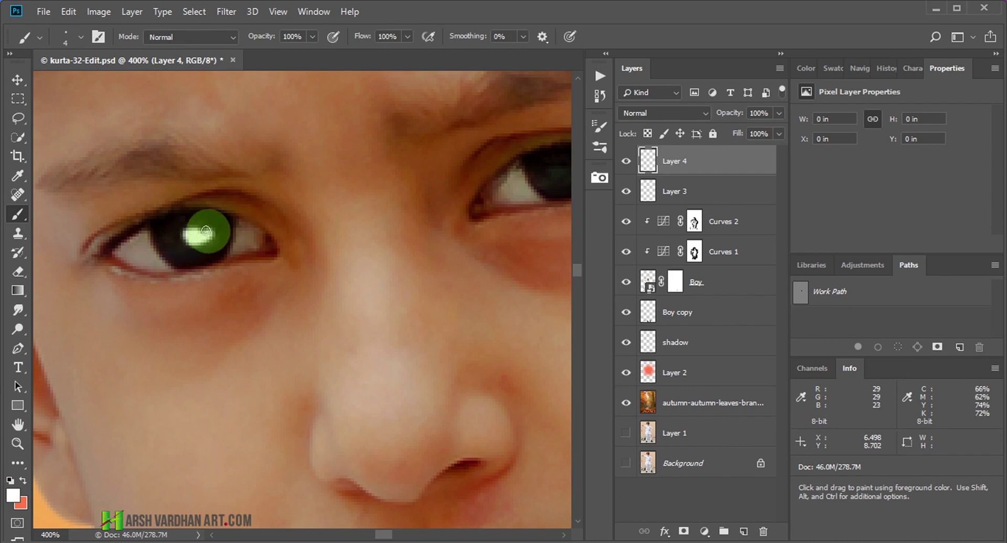
pyautogui.click(166, 242)
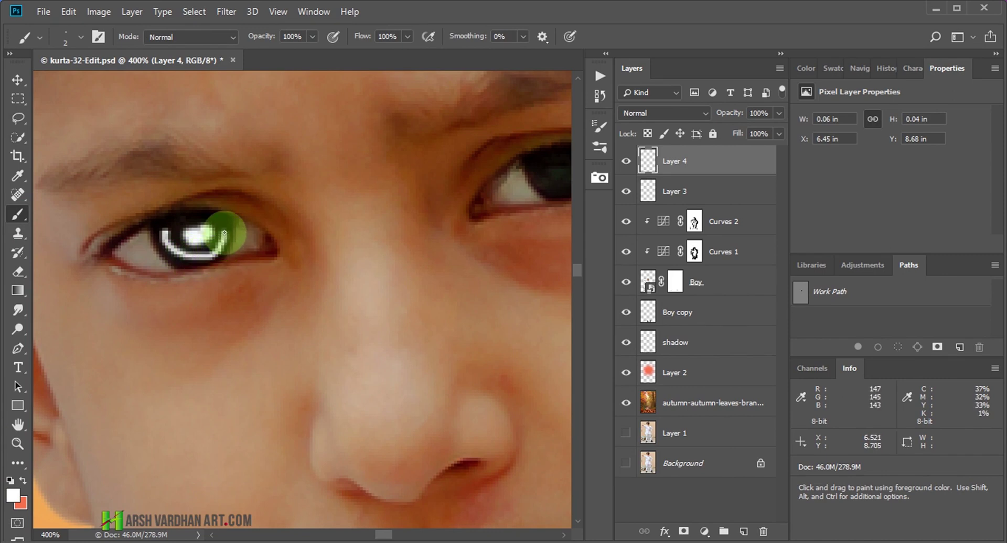
pyautogui.moveTo(416, 265); pyautogui.dragTo(269, 299)
pyautogui.click(402, 193)
pyautogui.moveTo(387, 195)
pyautogui.mouseDown()
pyautogui.moveTo(401, 207)
pyautogui.moveTo(434, 197)
pyautogui.mouseUp()
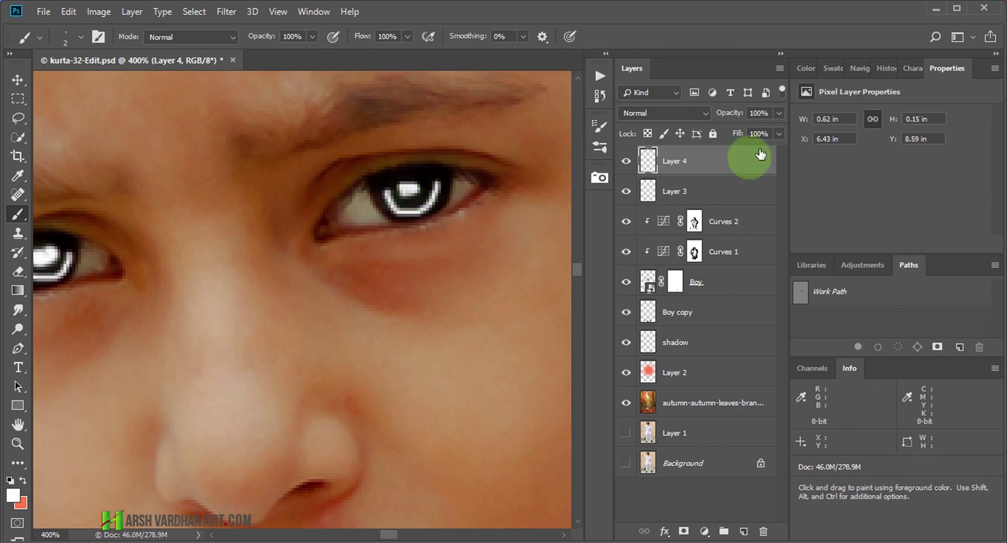
pyautogui.click(687, 113)
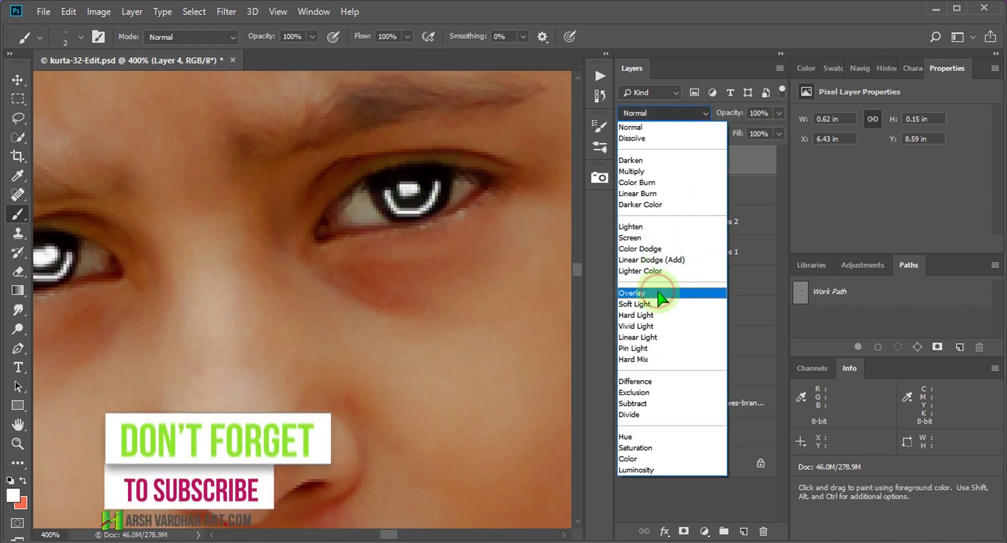
# Set the eye-highlight layer to Overlay blend mode and centre the view on the eyes
pyautogui.click(660, 292)
pyautogui.moveTo(375, 207)
pyautogui.mouseDown()
pyautogui.moveTo(310, 228)
pyautogui.moveTo(383, 243)
pyautogui.mouseUp()
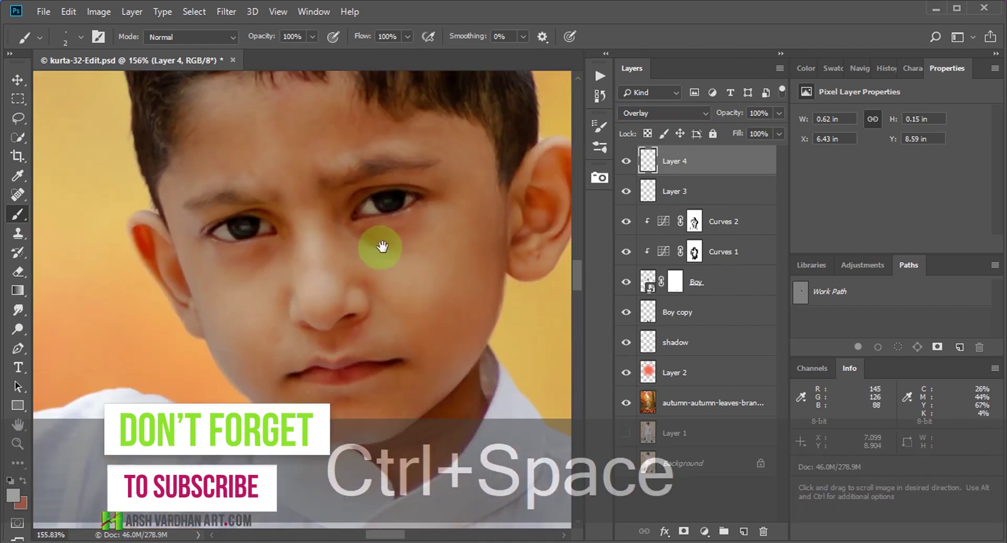
pyautogui.moveTo(389, 175); pyautogui.dragTo(450, 205)
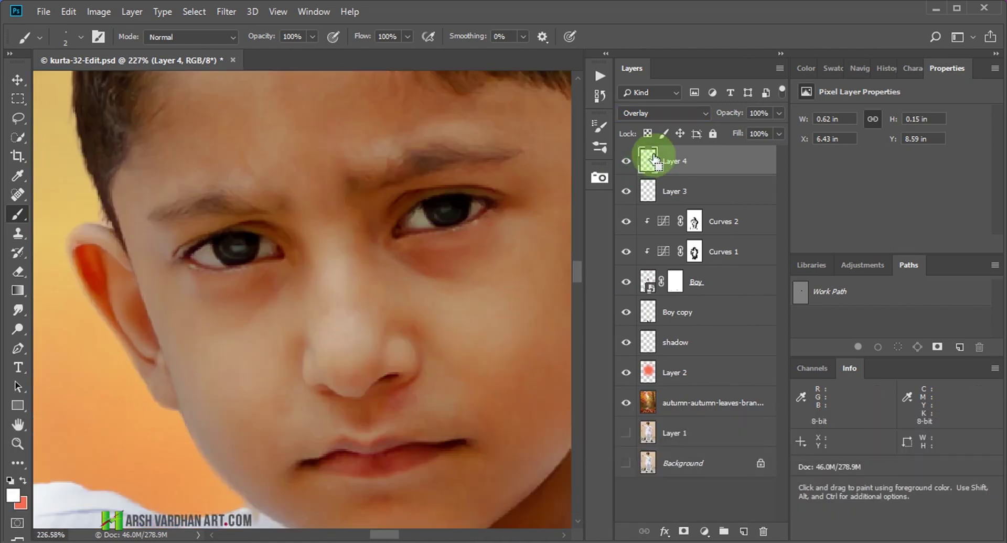
# Duplicate Layer 4, reapply Gaussian Blur to the copy, and duplicate it again as Layer 4 copy 2
pyautogui.hotkey('ctrl', 'j')
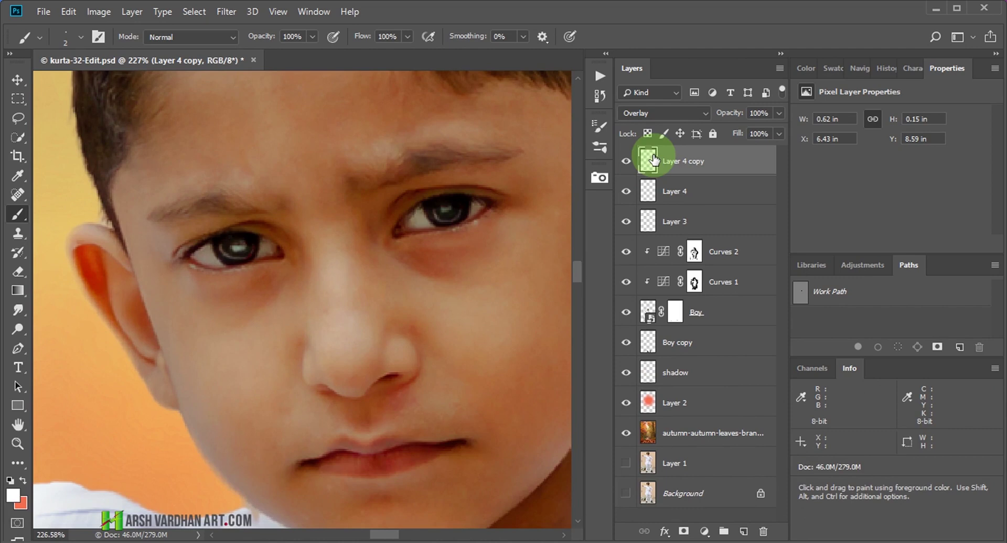
pyautogui.moveTo(484, 249); pyautogui.dragTo(299, 90)
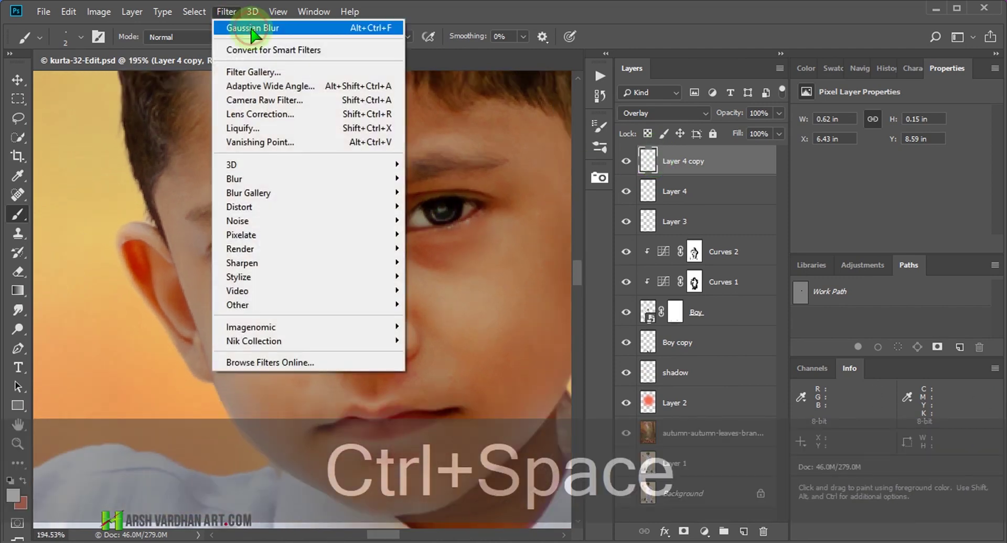
pyautogui.click(247, 28)
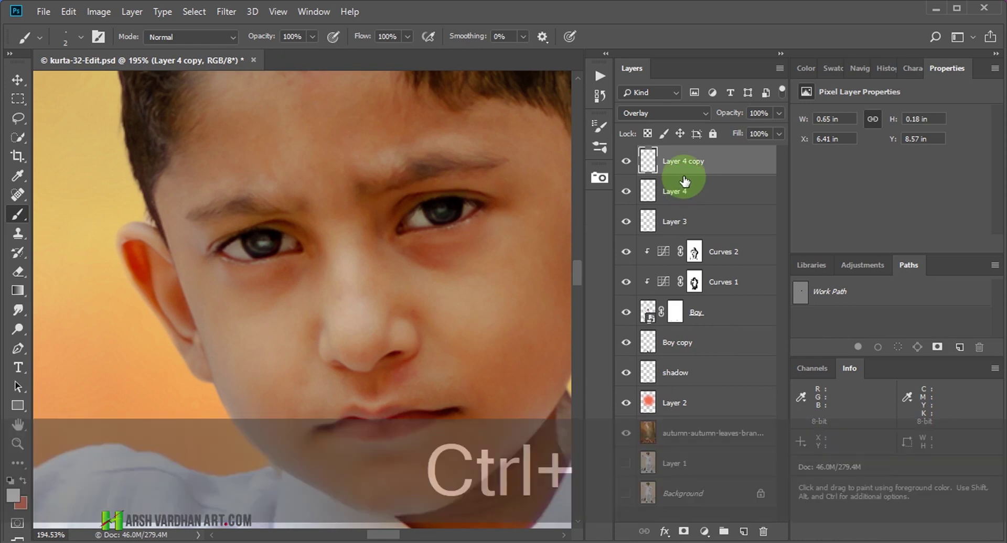
pyautogui.hotkey('ctrl', 'j')
pyautogui.click(682, 191)
pyautogui.moveTo(430, 217)
pyautogui.mouseDown()
pyautogui.moveTo(259, 332)
pyautogui.moveTo(283, 317)
pyautogui.moveTo(488, 317)
pyautogui.moveTo(477, 287)
pyautogui.moveTo(333, 310)
pyautogui.moveTo(337, 332)
pyautogui.moveTo(395, 337)
pyautogui.mouseUp()
pyautogui.moveTo(321, 255)
pyautogui.mouseDown()
pyautogui.moveTo(370, 248)
pyautogui.moveTo(309, 258)
pyautogui.mouseUp()
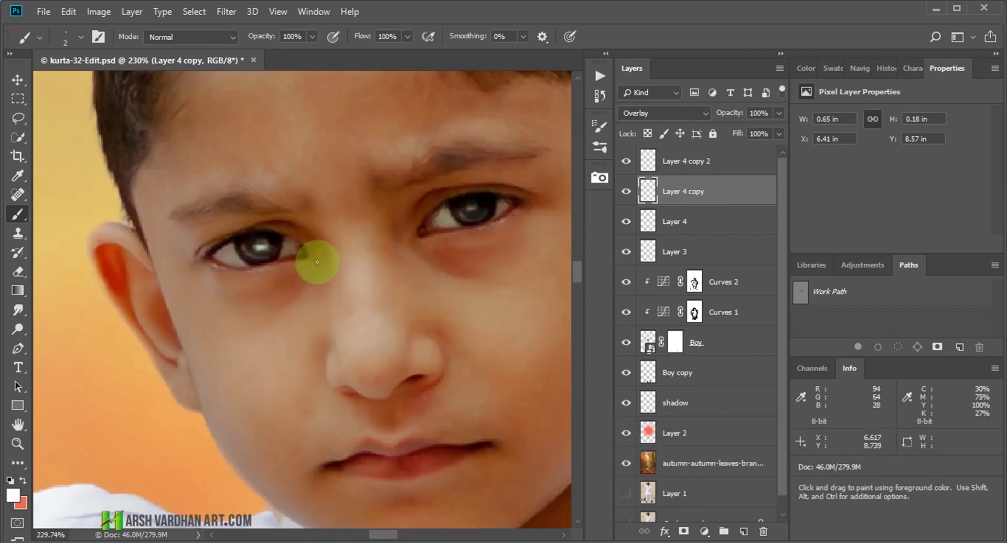
# Erase part of the blurred glow from the left-hand iris with a smaller eraser
pyautogui.press('e')
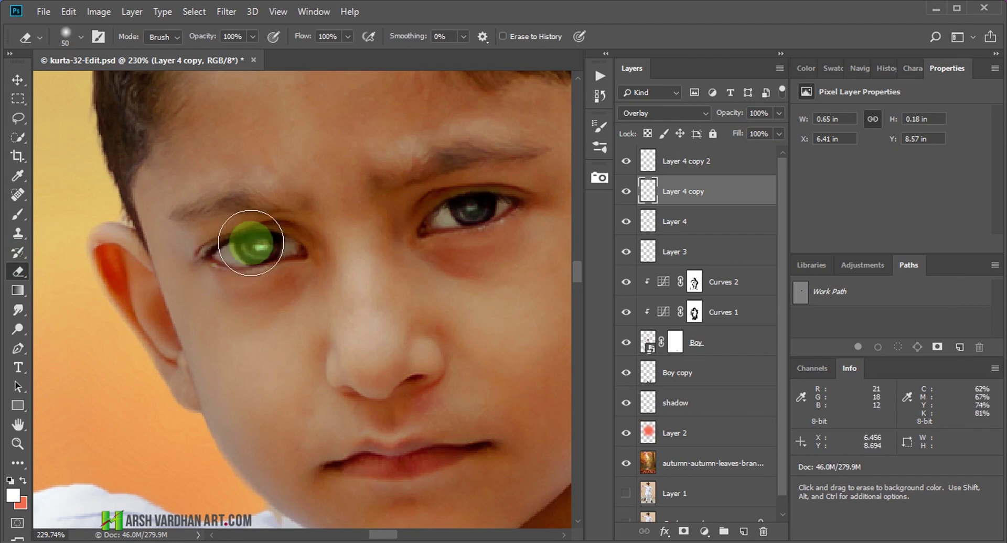
pyautogui.press('[')
pyautogui.press('[')
pyautogui.press('[')
pyautogui.click(247, 246)
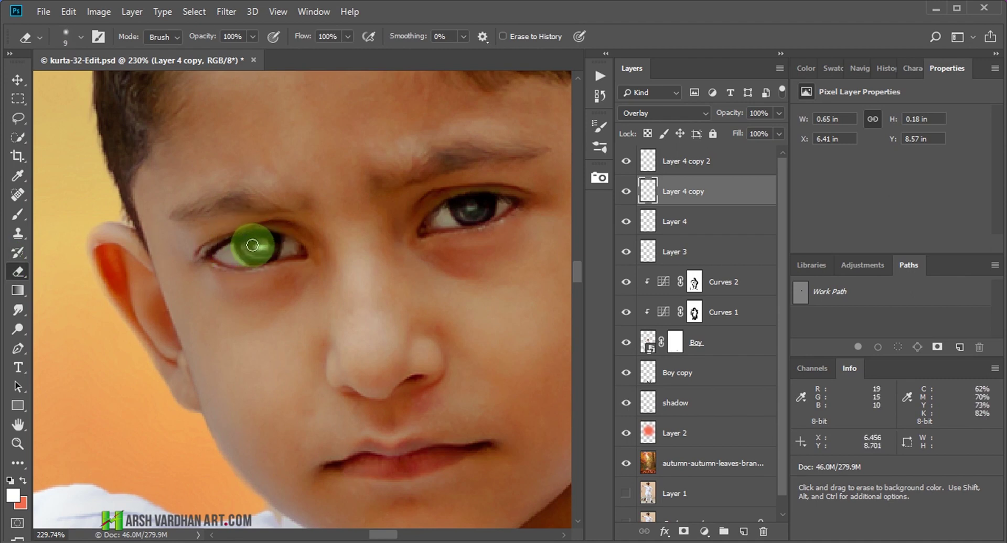
pyautogui.press('[')
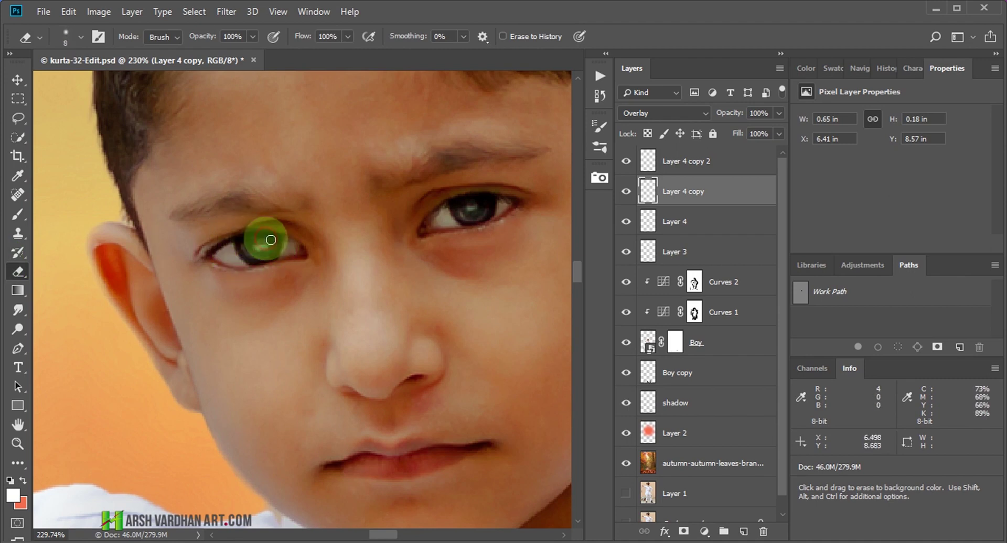
# Select Layer 4 and zoom in on the boy's face and eyes
pyautogui.click(637, 221)
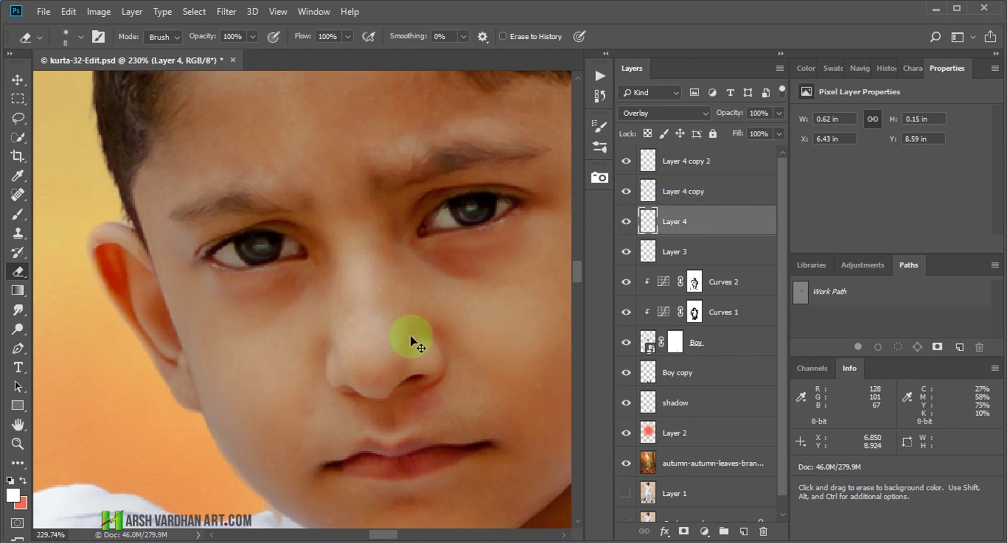
pyautogui.press('ctrl+KP_0')
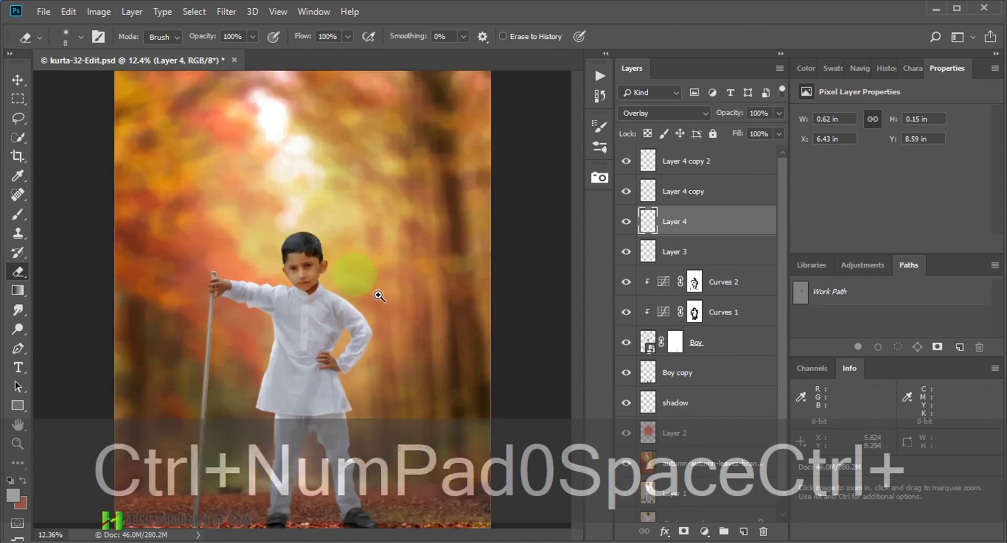
pyautogui.moveTo(378, 297); pyautogui.dragTo(434, 320)
pyautogui.moveTo(391, 286)
pyautogui.mouseDown()
pyautogui.moveTo(398, 269)
pyautogui.moveTo(439, 319)
pyautogui.mouseUp()
pyautogui.keyDown('alt'); pyautogui.click(460, 290); pyautogui.keyUp('alt')
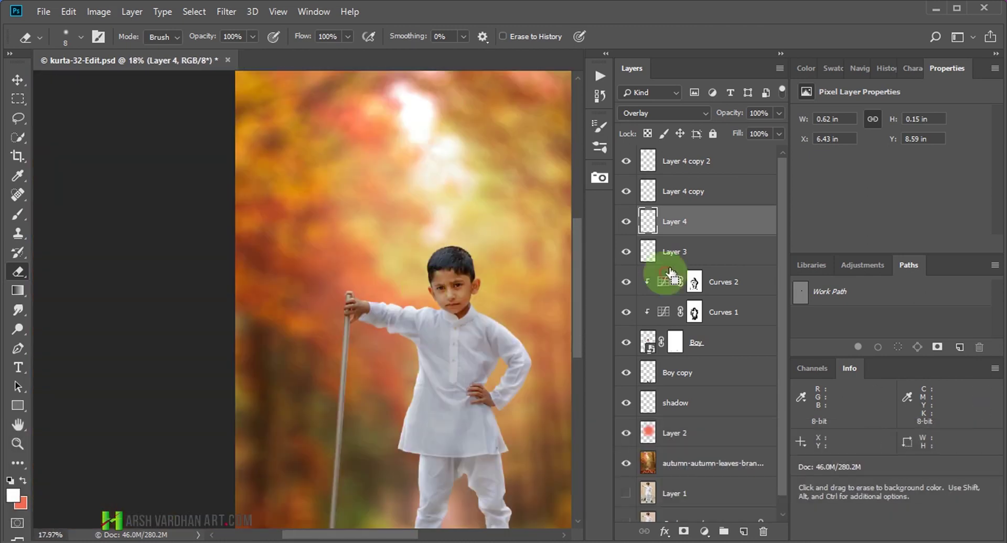
# Merge Layer 3 through Layer 4 copy 2 into one layer, trying Overlay before reverting to Normal
pyautogui.click(697, 160)
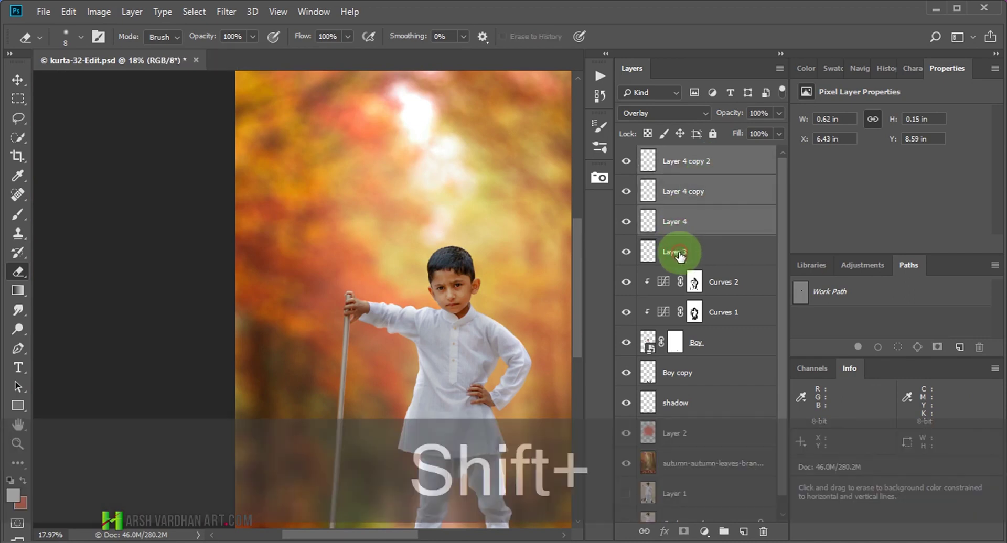
pyautogui.keyDown('shift'); pyautogui.click(682, 224); pyautogui.keyUp('shift')
pyautogui.keyDown('shift'); pyautogui.click(681, 254); pyautogui.keyUp('shift')
pyautogui.hotkey('ctrl', 'e')
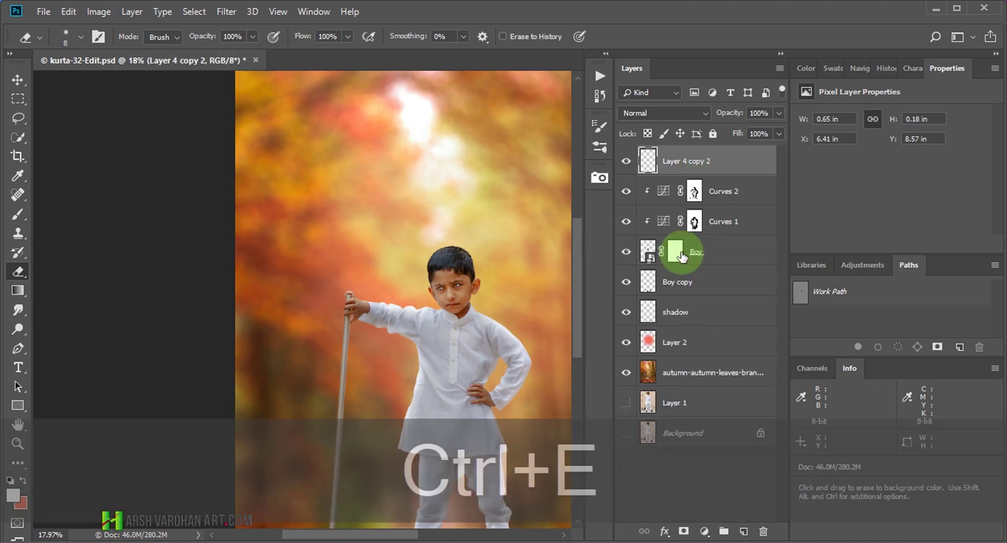
pyautogui.click(664, 112)
pyautogui.click(666, 293)
pyautogui.moveTo(433, 278)
pyautogui.mouseDown()
pyautogui.moveTo(568, 355)
pyautogui.moveTo(442, 237)
pyautogui.moveTo(379, 236)
pyautogui.moveTo(391, 253)
pyautogui.mouseUp()
pyautogui.hotkey('ctrl', 'z')
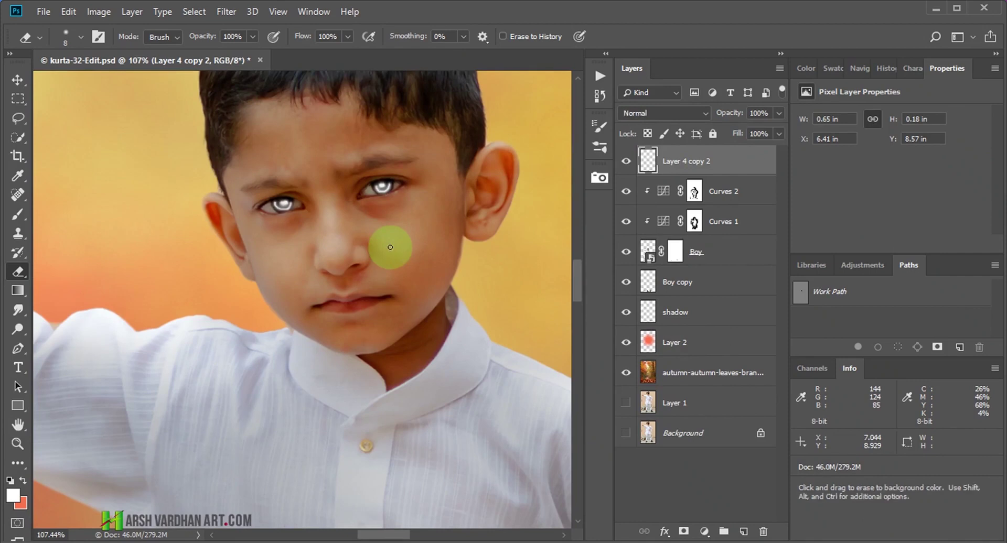
pyautogui.hotkey('ctrl', 'alt', 'z')
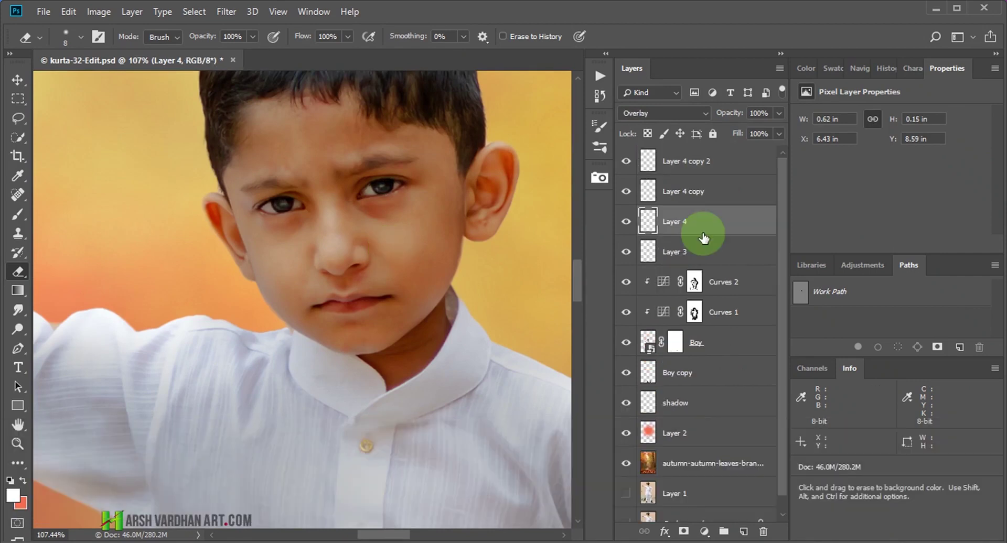
# Trial-merge the three eye-glow layers in Overlay, then step back to restore separate layers
pyautogui.keyDown('shift'); pyautogui.click(715, 163); pyautogui.keyUp('shift')
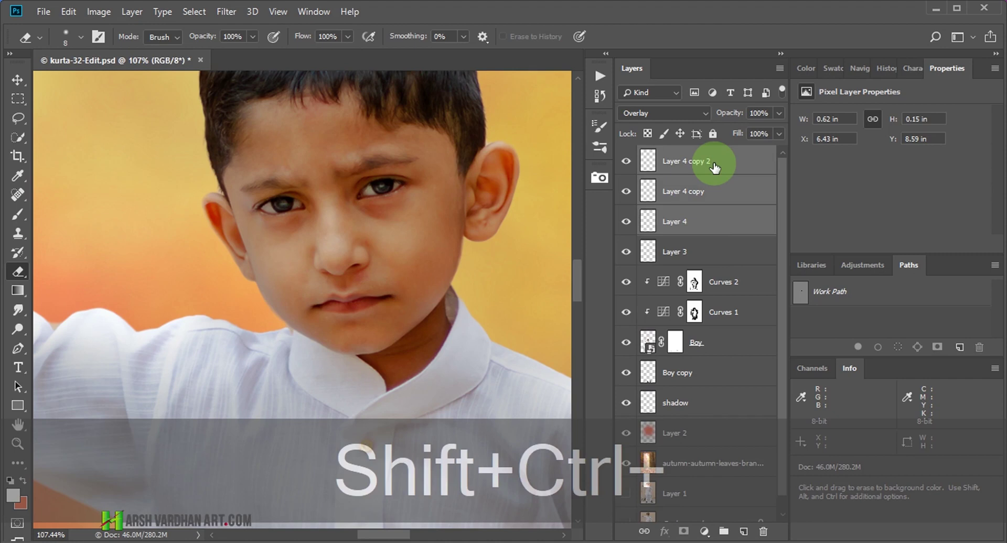
pyautogui.hotkey('shift', 'ctrl', 'e')
pyautogui.click(664, 112)
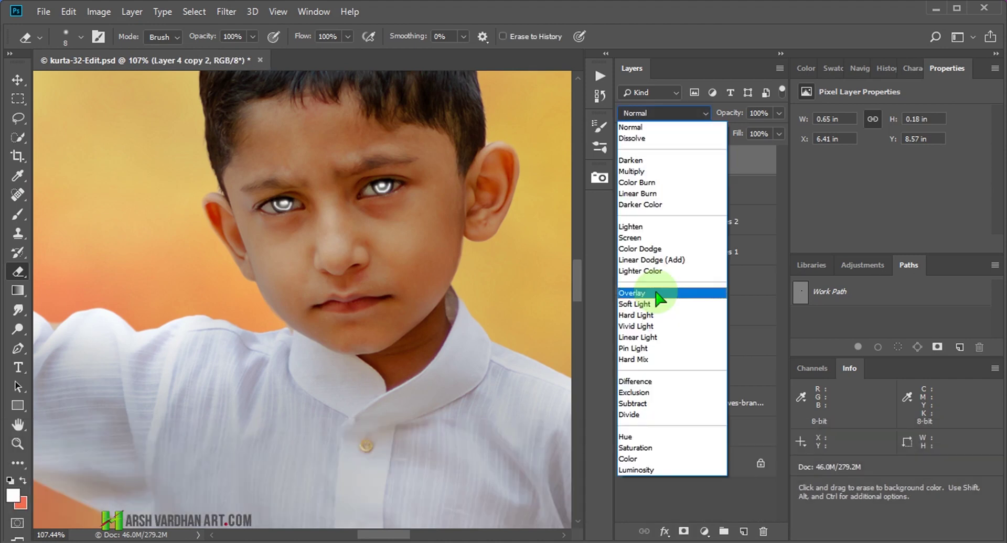
pyautogui.click(655, 292)
pyautogui.hotkey('ctrl', 'z')
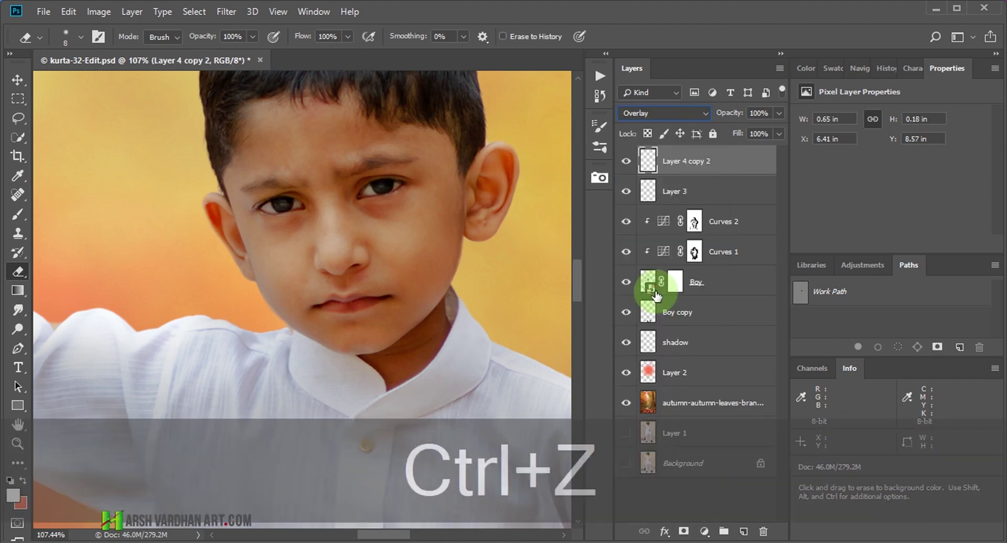
pyautogui.hotkey('ctrl', 'alt', 'z')
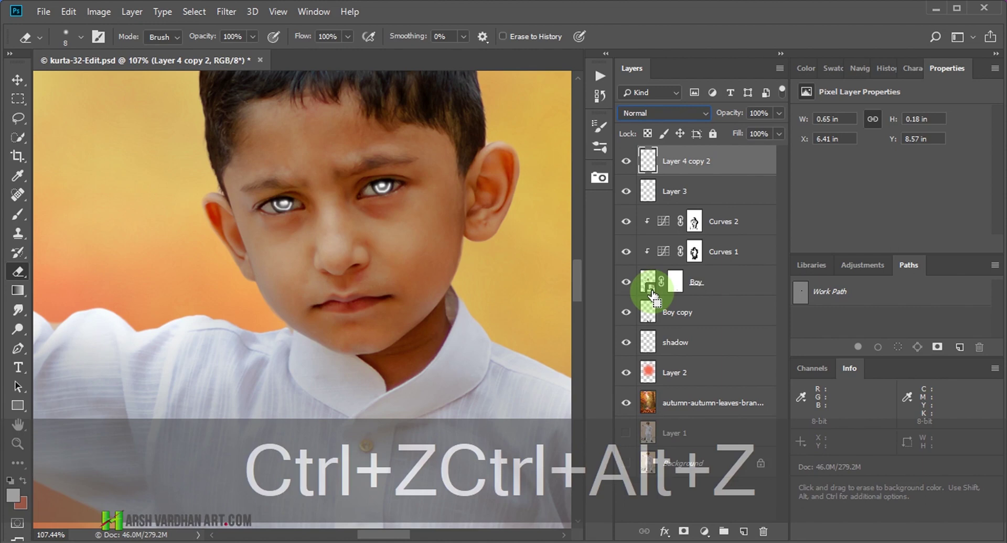
pyautogui.hotkey('ctrl', 'z')
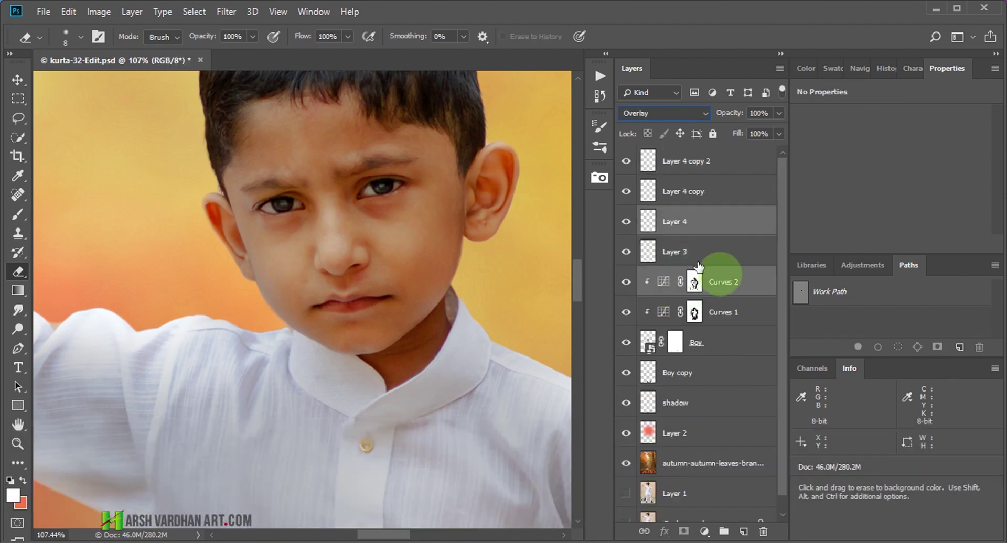
# Group Layer 3 through Layer 4 copy 2 into Group 1 and save kurta-32-Edit.psd
pyautogui.click(698, 262)
pyautogui.keyDown('shift'); pyautogui.click(687, 162); pyautogui.keyUp('shift')
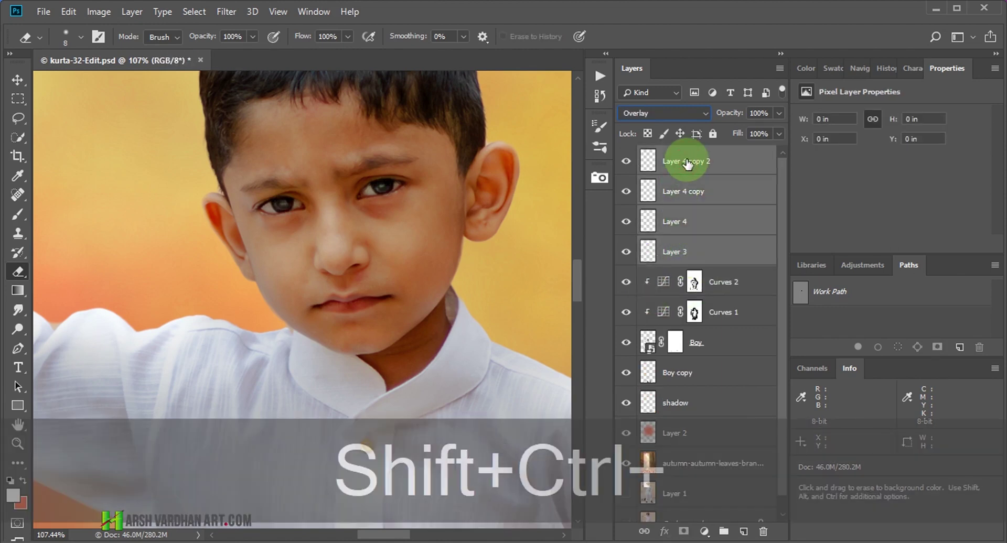
pyautogui.hotkey('ctrl', 'shift', 'g')
pyautogui.hotkey('ctrl', 's')
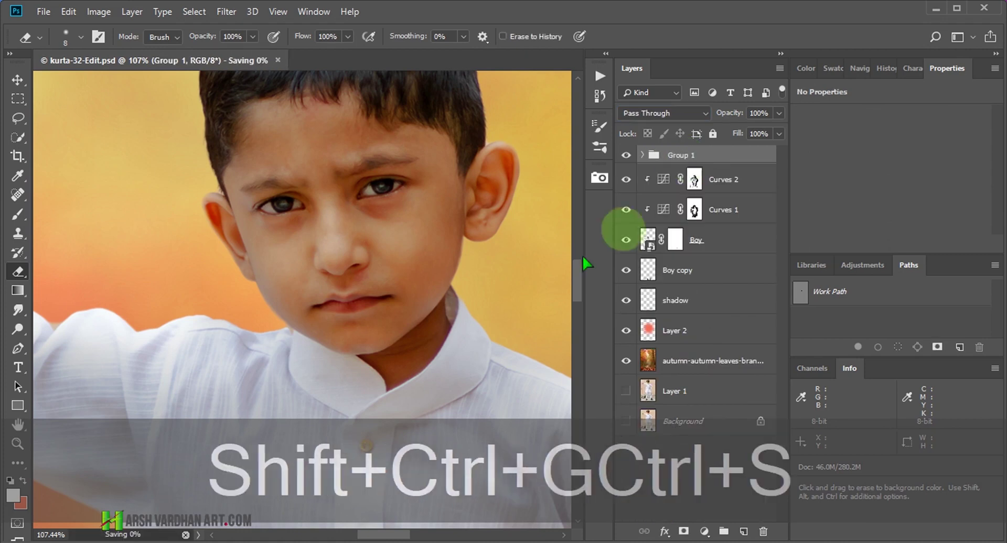
pyautogui.hotkey('ctrl', 'space')
pyautogui.moveTo(481, 136); pyautogui.dragTo(427, 258)
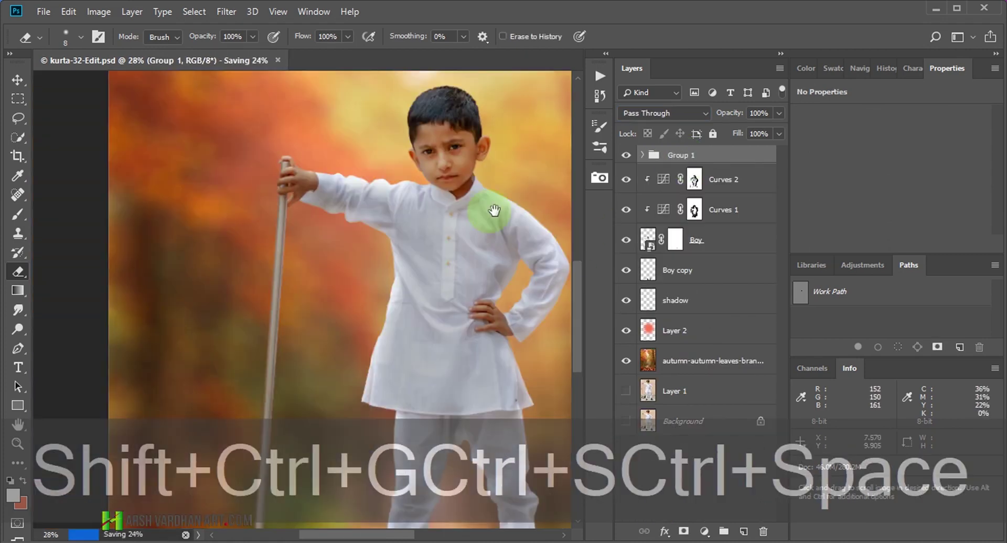
pyautogui.moveTo(504, 212)
pyautogui.mouseDown()
pyautogui.moveTo(342, 247)
pyautogui.moveTo(441, 308)
pyautogui.moveTo(489, 301)
pyautogui.mouseUp()
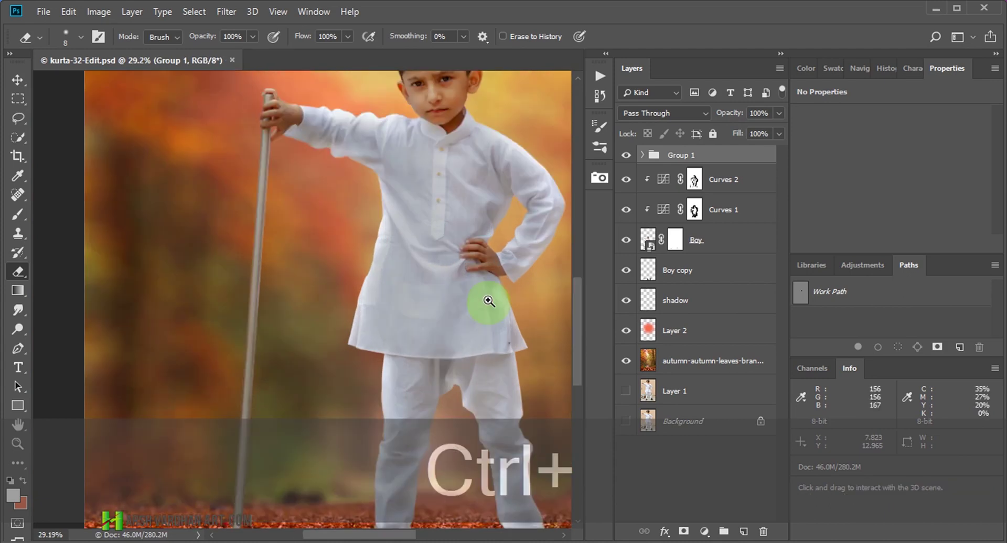
pyautogui.hotkey('ctrl', '-')
# Toggle Curves 2 visibility off and on to compare its darkening effect
pyautogui.click(626, 181)
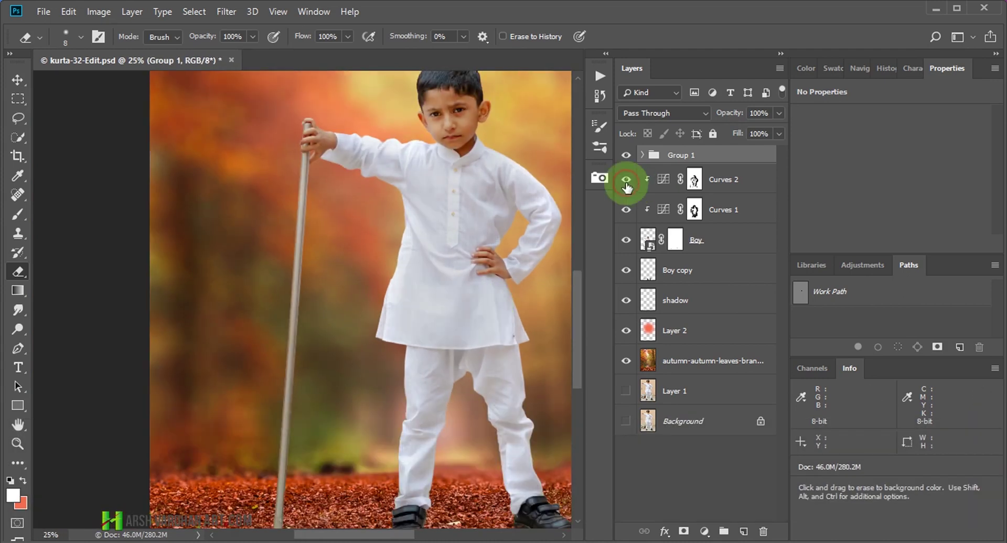
pyautogui.click(627, 180)
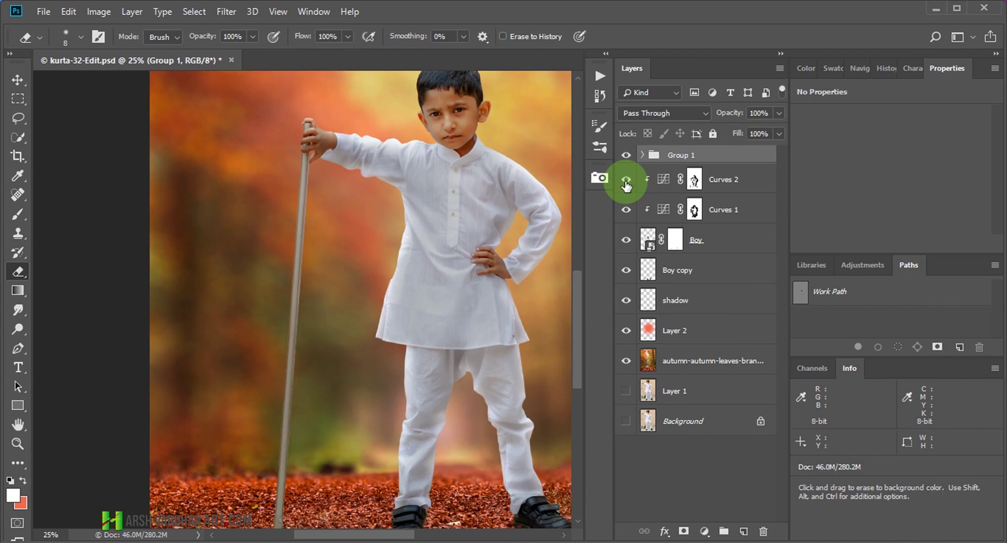
pyautogui.click(627, 181)
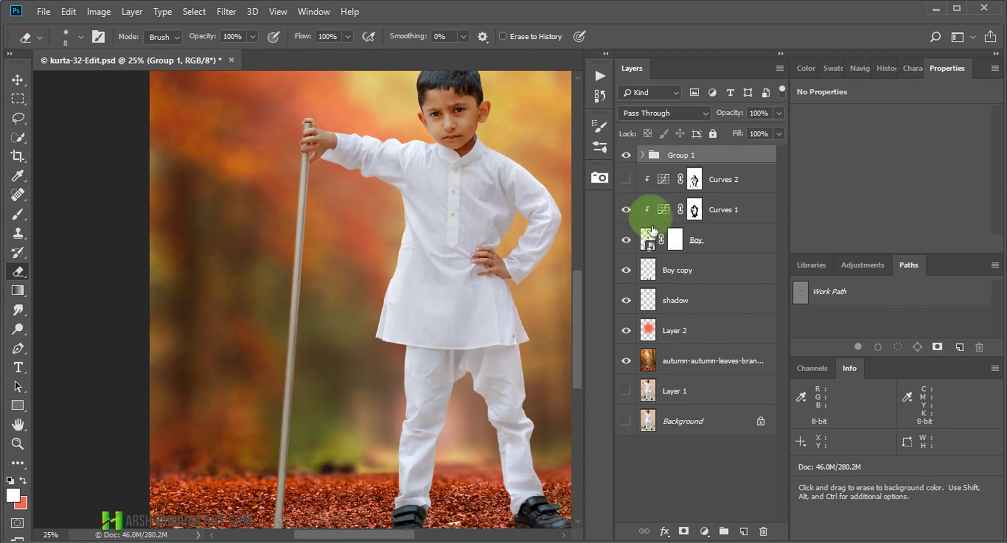
pyautogui.click(627, 181)
# Lower the Curves 2 opacity to 43%, then select the Curves 1 mask
pyautogui.click(694, 179)
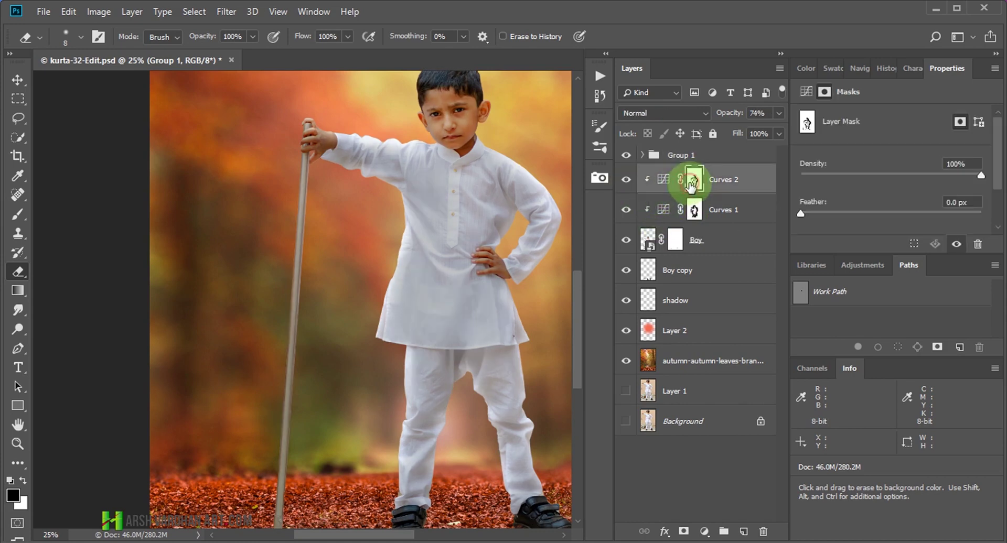
pyautogui.moveTo(778, 114); pyautogui.dragTo(736, 134)
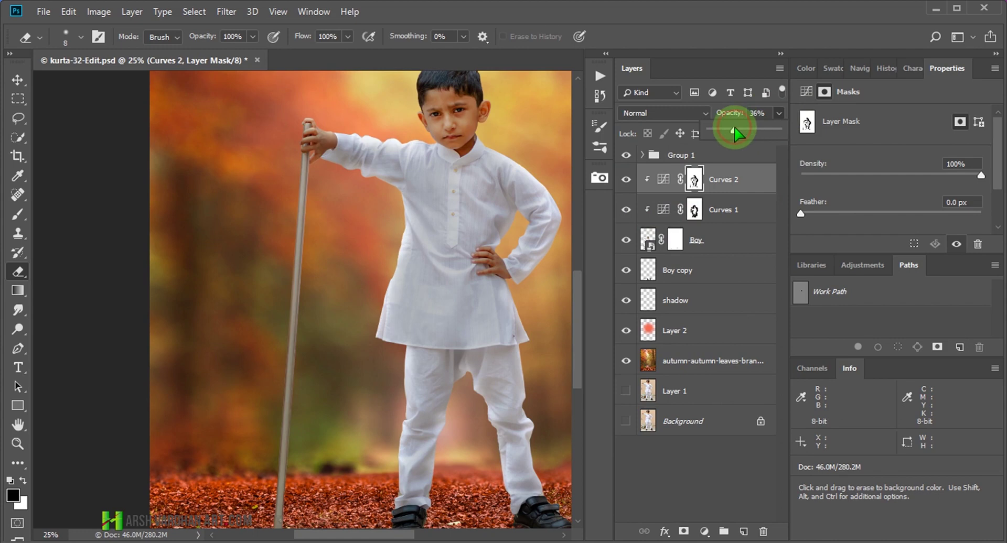
pyautogui.moveTo(751, 130); pyautogui.dragTo(748, 131)
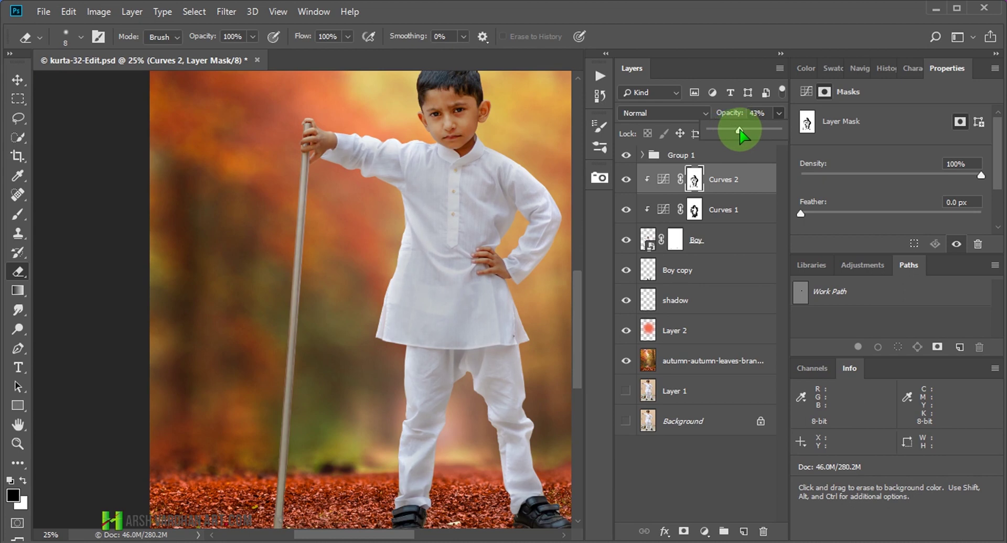
pyautogui.hotkey('ctrl', 'space')
pyautogui.moveTo(446, 218); pyautogui.dragTo(415, 236)
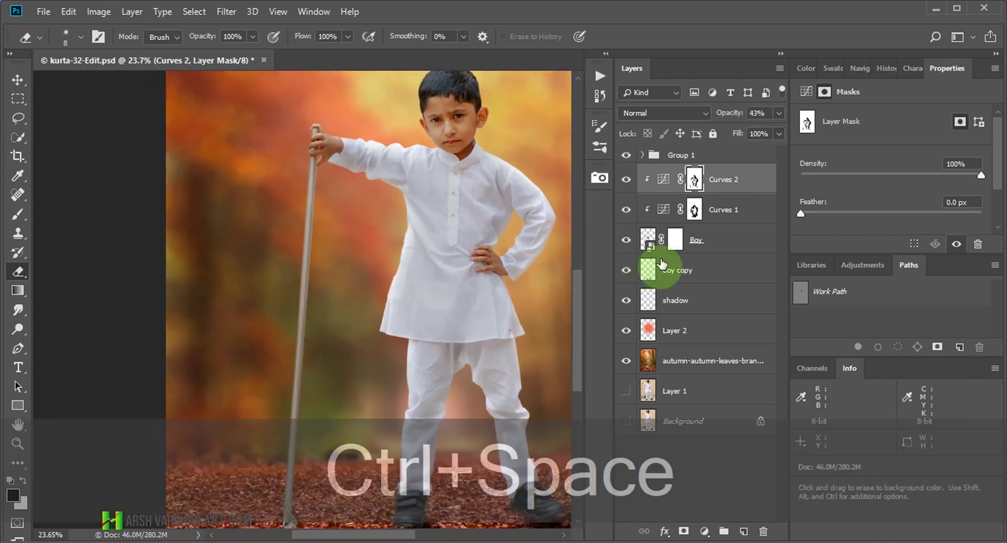
pyautogui.click(694, 210)
pyautogui.moveTo(434, 350); pyautogui.dragTo(424, 261)
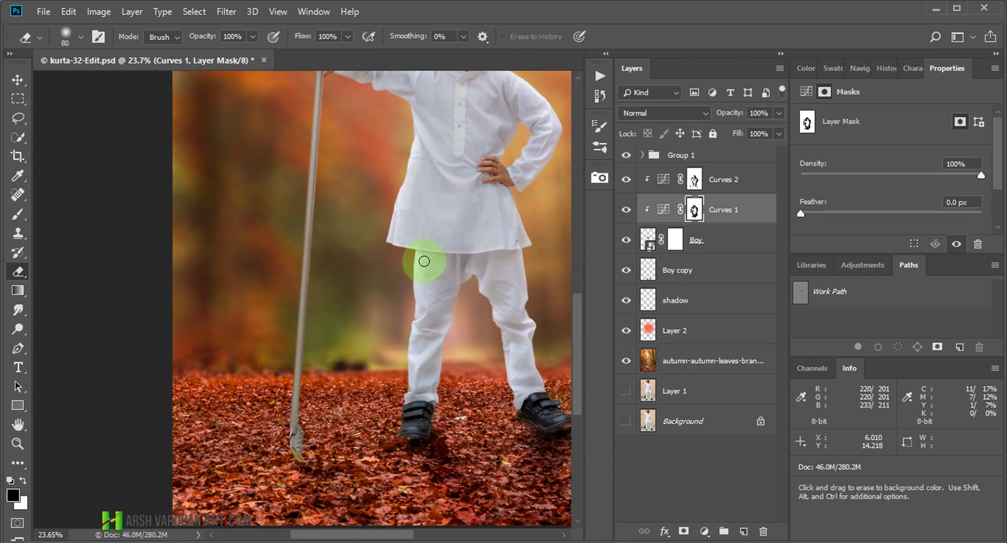
# Paint the Curves 1 mask white at 50% opacity down the kurta and between the legs
pyautogui.press('b')
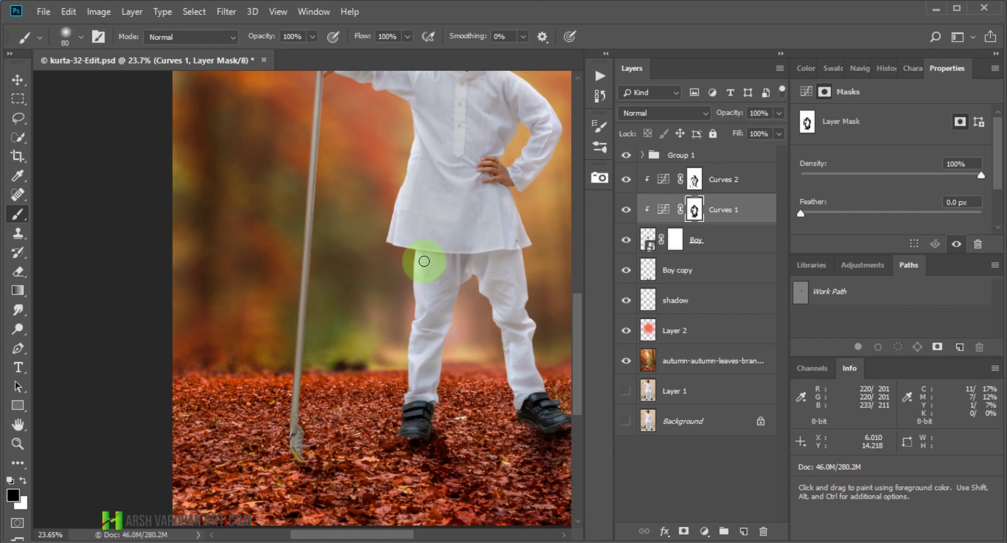
pyautogui.press('x')
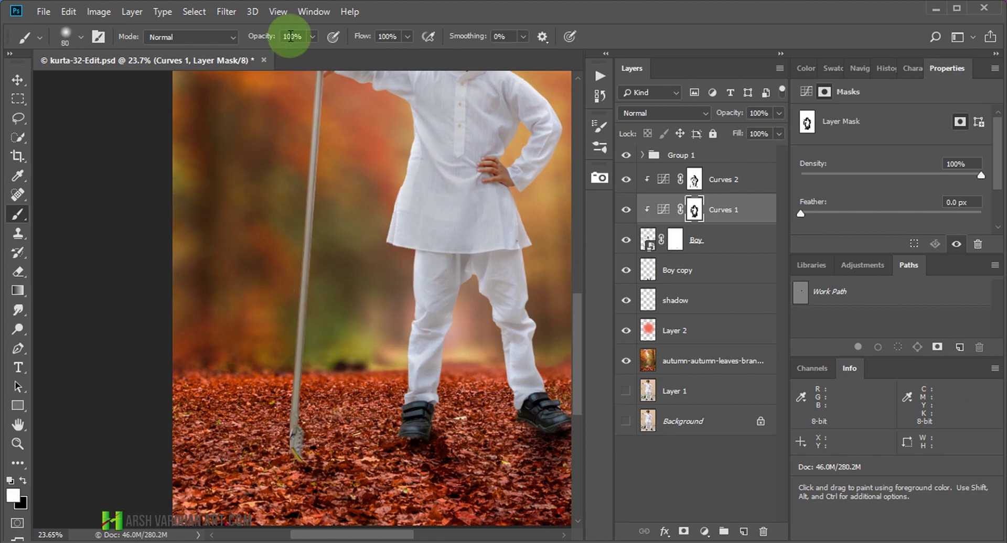
pyautogui.press('5')
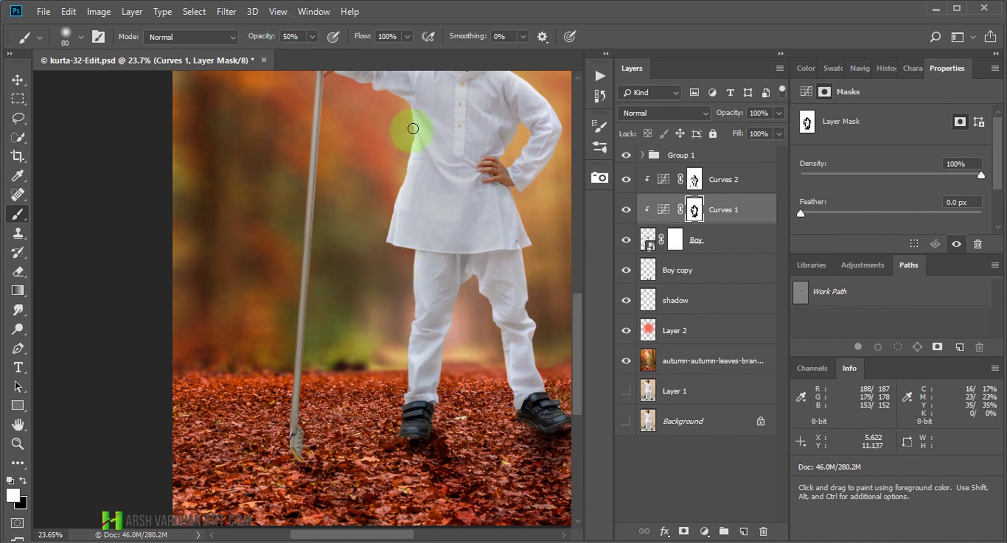
pyautogui.moveTo(406, 165); pyautogui.dragTo(412, 109)
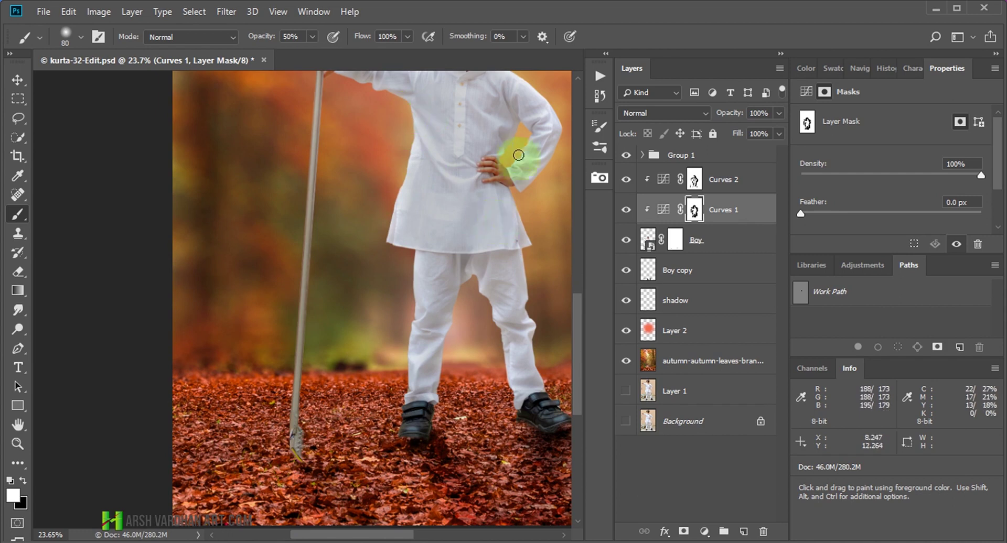
pyautogui.moveTo(518, 155); pyautogui.dragTo(465, 342)
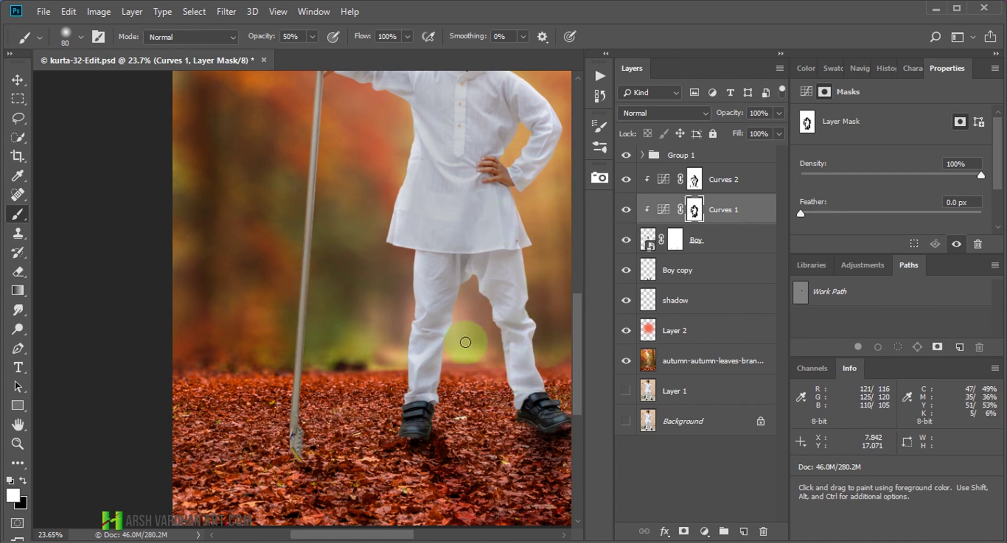
# Select the Curves 2 mask, save kurta-32-Edit.psd, and make Group 1 active
pyautogui.click(695, 179)
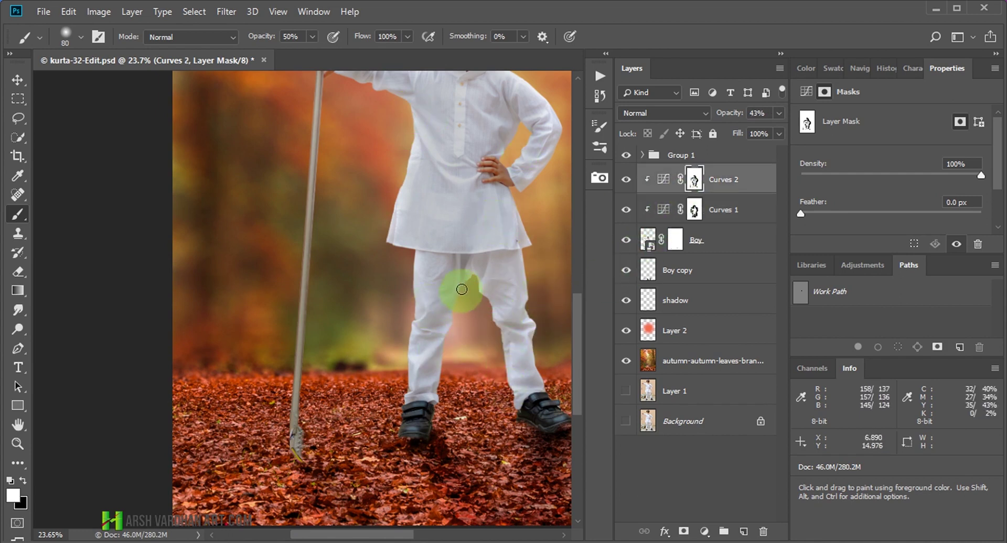
pyautogui.scroll(2, 424, 275)
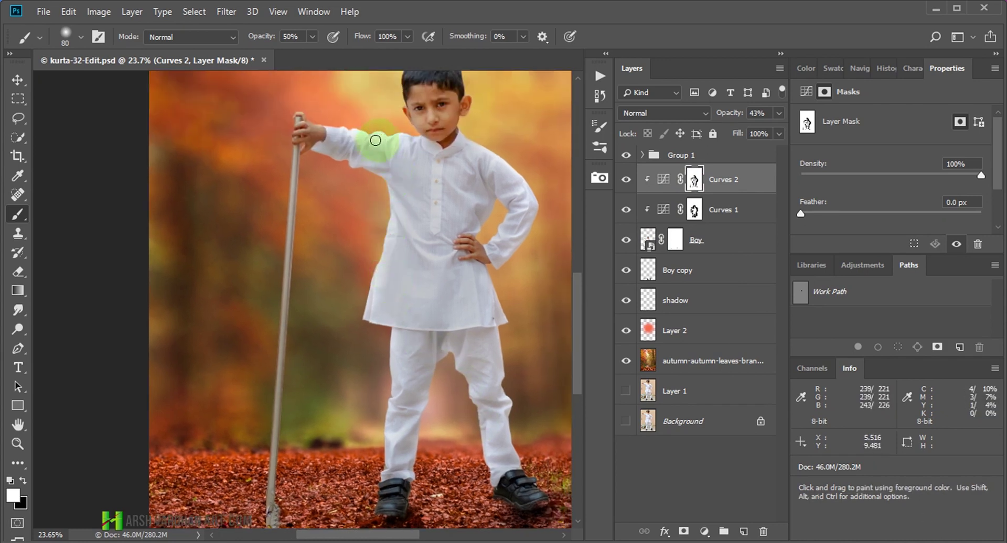
pyautogui.moveTo(470, 244)
pyautogui.mouseDown()
pyautogui.moveTo(320, 338)
pyautogui.moveTo(405, 378)
pyautogui.mouseUp()
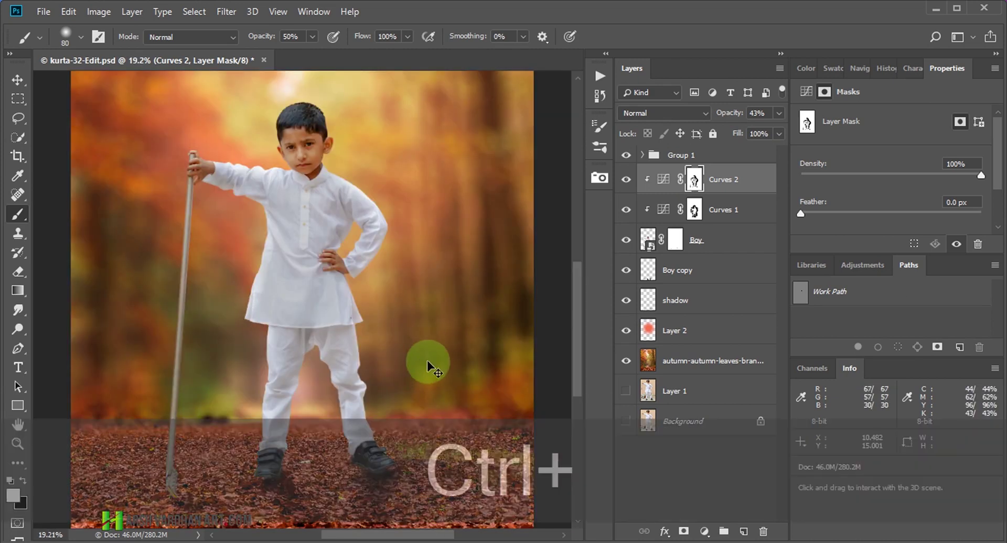
pyautogui.hotkey('ctrl', 's')
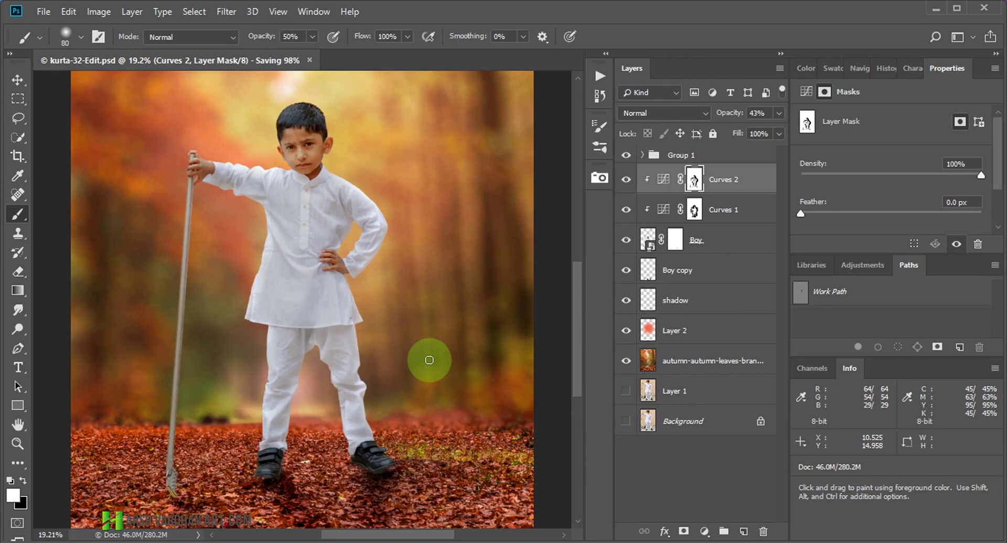
pyautogui.moveTo(429, 361)
pyautogui.mouseDown()
pyautogui.moveTo(360, 176)
pyautogui.moveTo(376, 229)
pyautogui.mouseUp()
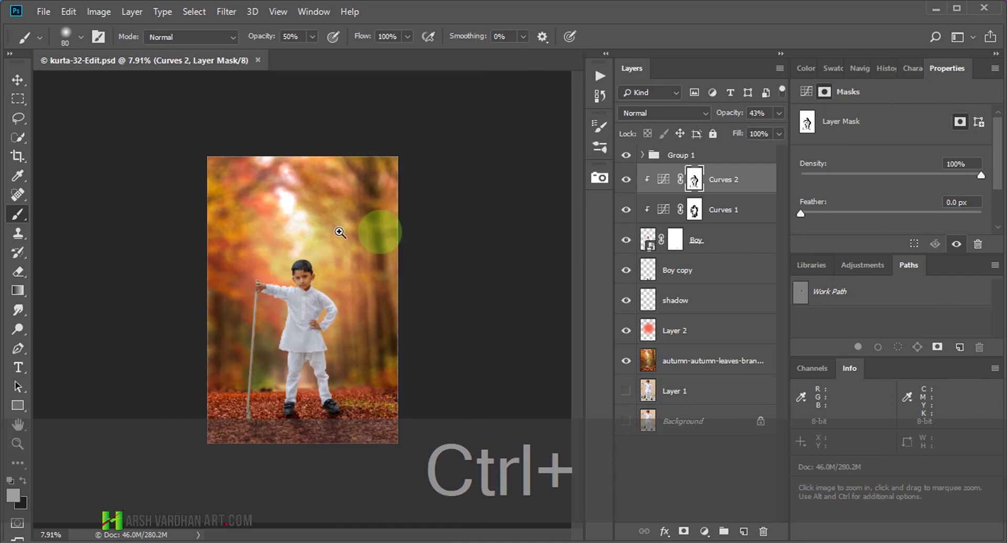
pyautogui.click(682, 156)
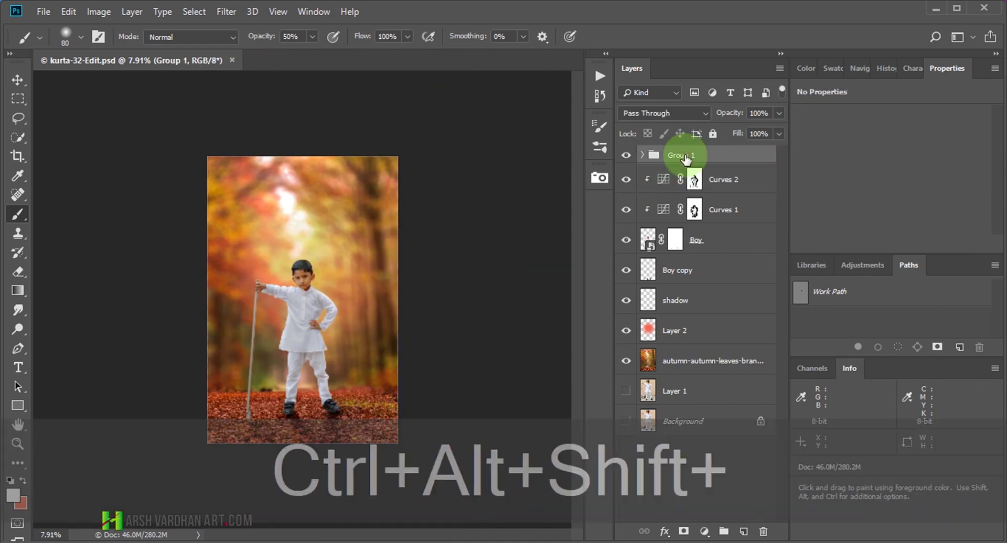
# Stamp all visible layers into Layer 5 and apply Imagenomic Portraiture to it
pyautogui.hotkey('ctrl', 'alt', 'shift', 'e')
pyautogui.moveTo(270, 285)
pyautogui.mouseDown()
pyautogui.moveTo(393, 347)
pyautogui.moveTo(473, 286)
pyautogui.moveTo(498, 283)
pyautogui.mouseUp()
pyautogui.click(226, 11)
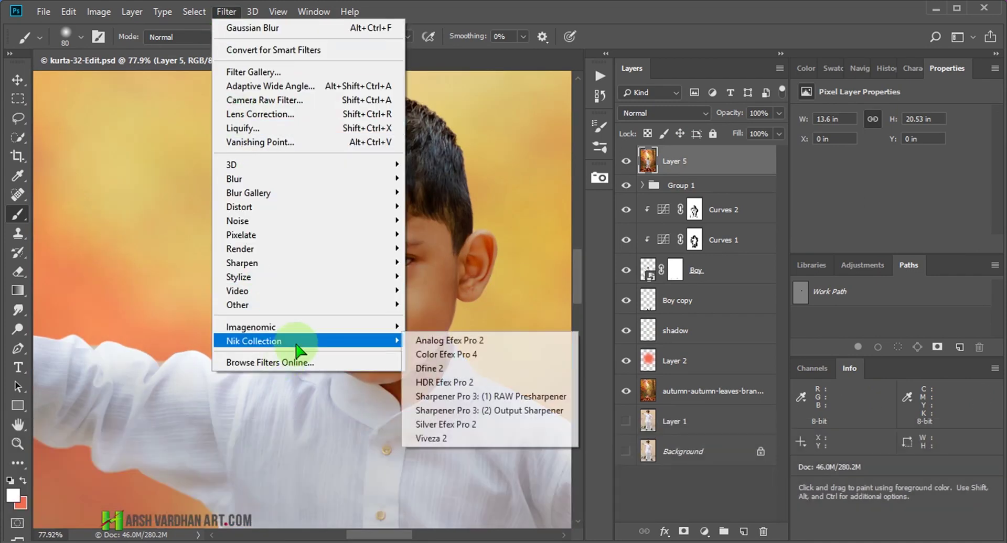
pyautogui.moveTo(250, 328)
pyautogui.click(449, 330)
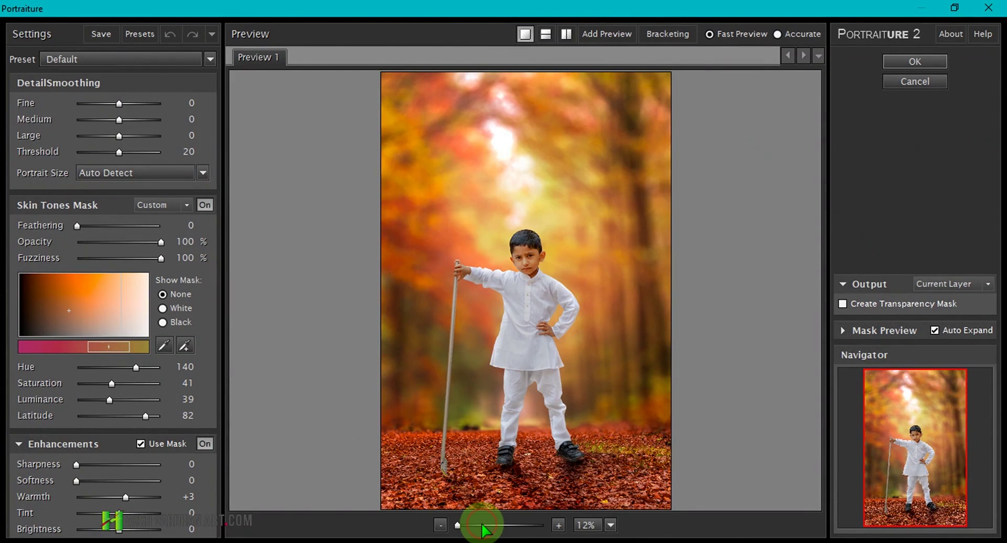
pyautogui.moveTo(482, 526); pyautogui.dragTo(506, 526)
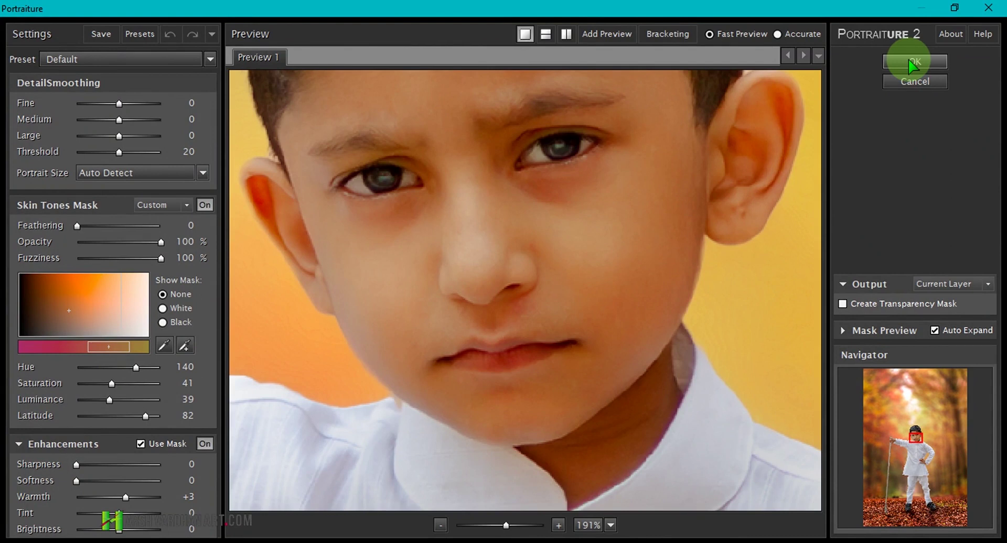
pyautogui.click(913, 62)
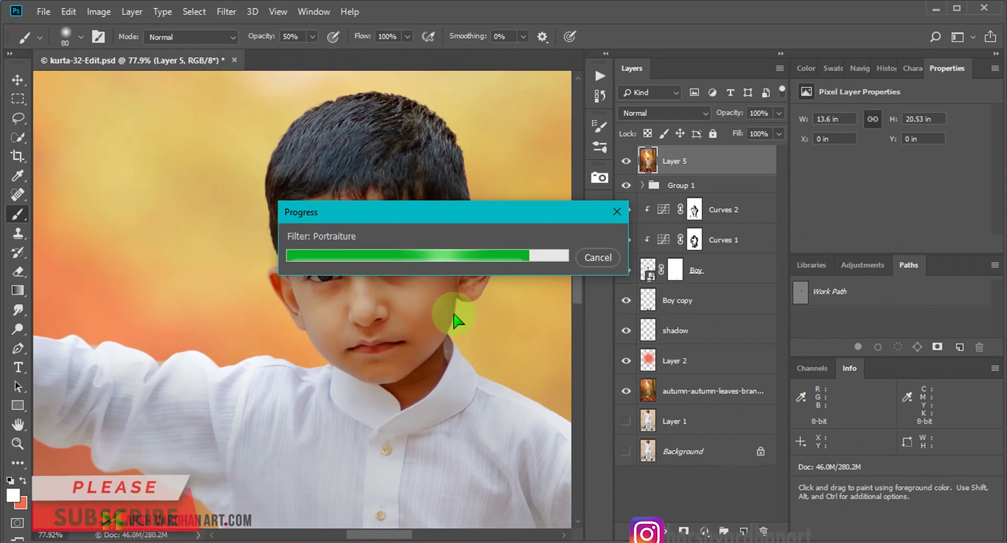
# Save, then play the Overall Sharpening action and continue past its message
pyautogui.scroll(2, 455, 320)
pyautogui.hotkey('ctrl', 's')
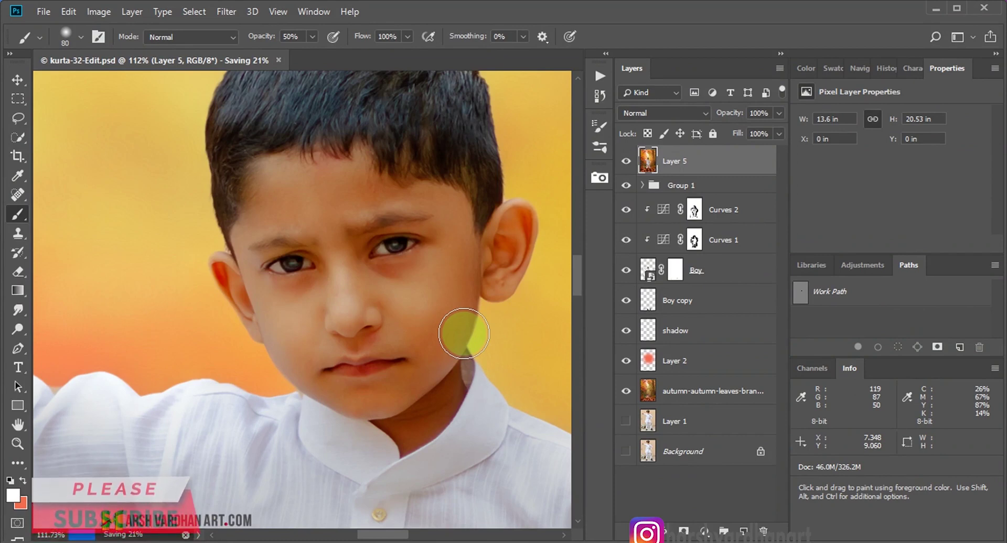
pyautogui.hotkey('alt', 'F9')
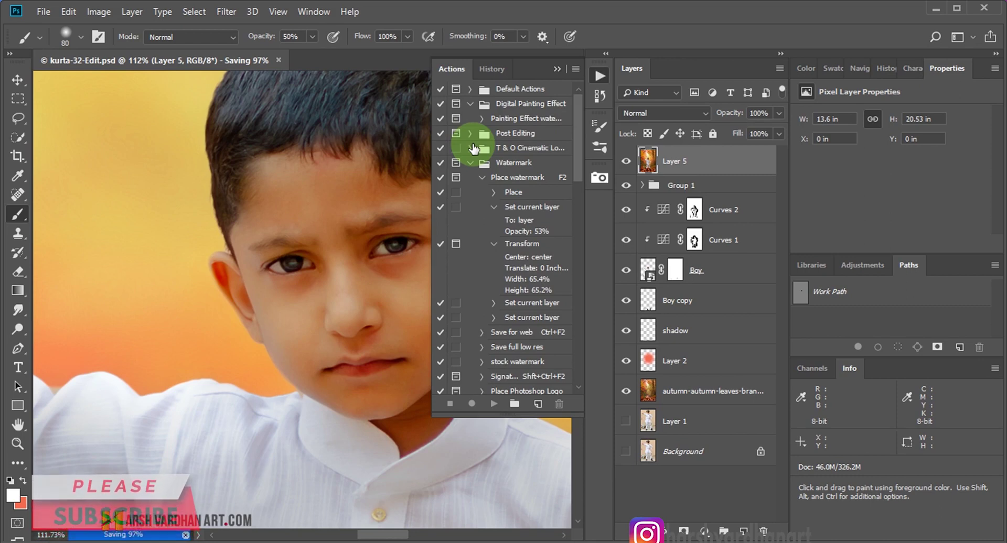
pyautogui.scroll(-10, 519, 313)
pyautogui.scroll(-1, 530, 314)
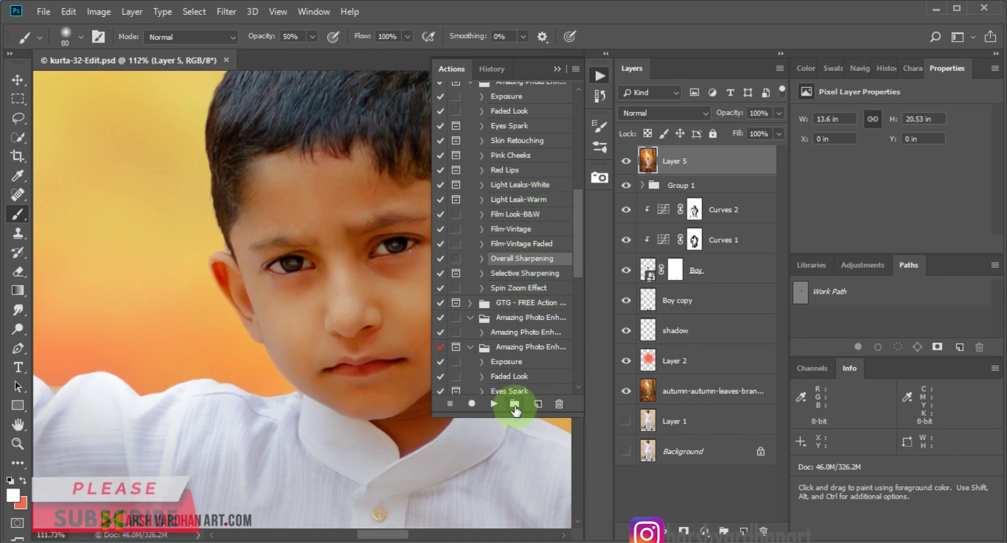
pyautogui.click(522, 273)
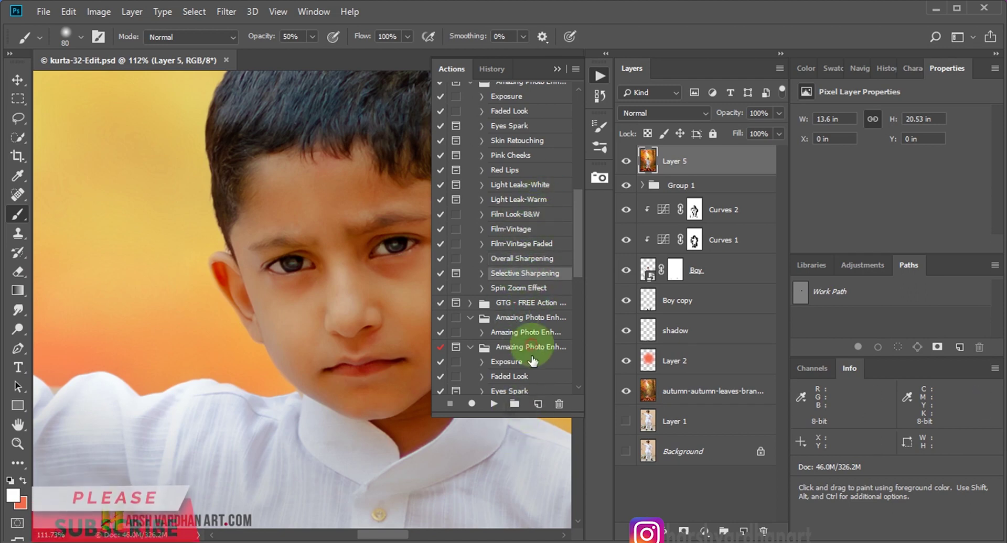
pyautogui.click(493, 404)
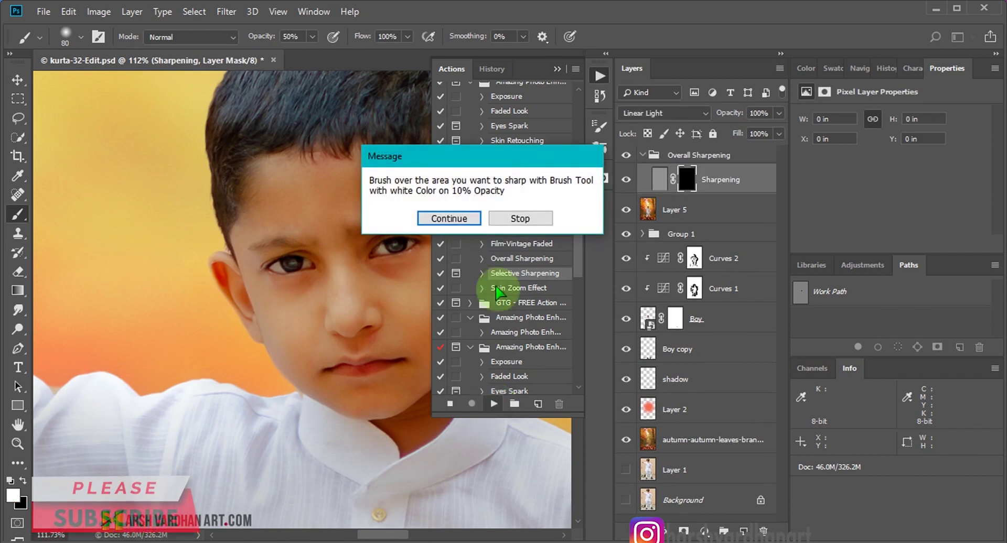
pyautogui.click(449, 219)
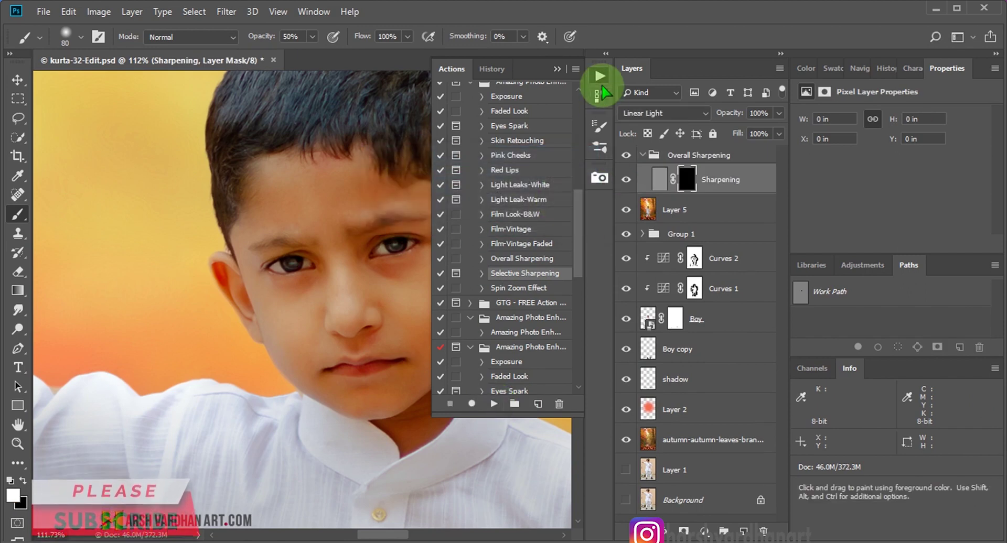
# Paint the Sharpening mask with a small white brush over the right eye
pyautogui.click(599, 76)
pyautogui.hotkey('ctrl', 'space')
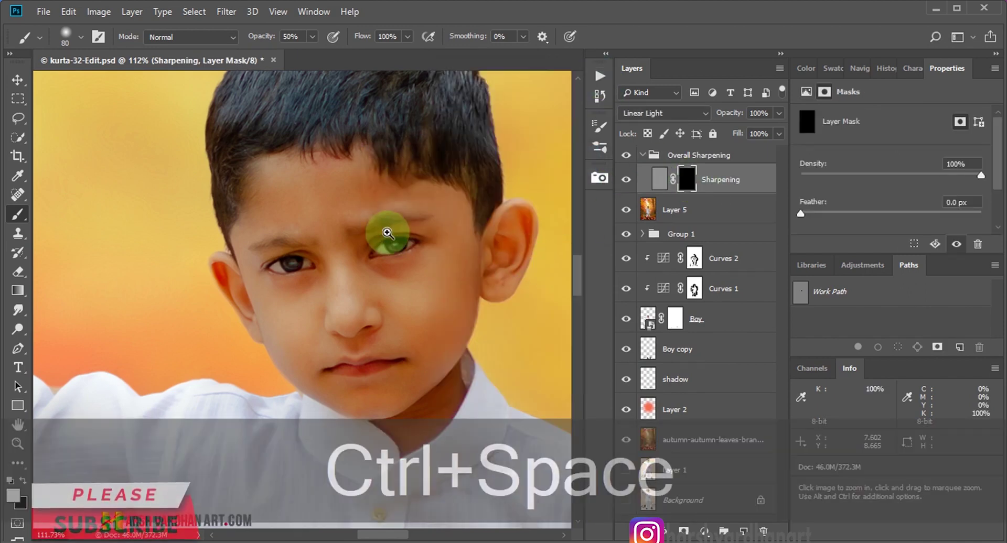
pyautogui.moveTo(382, 231); pyautogui.dragTo(420, 281)
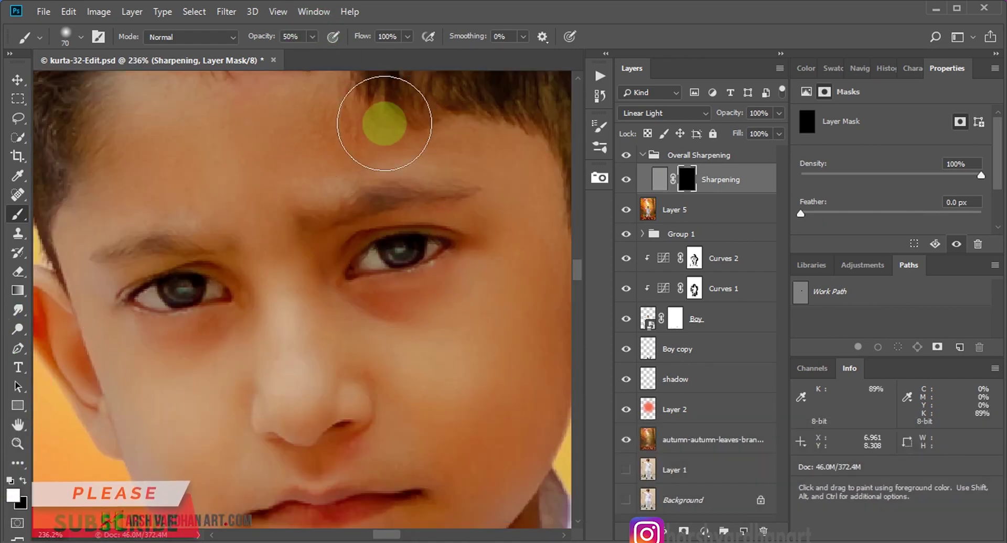
pyautogui.press('[')
pyautogui.press('[')
pyautogui.press('[')
pyautogui.press('[')
pyautogui.press('[')
pyautogui.press('[')
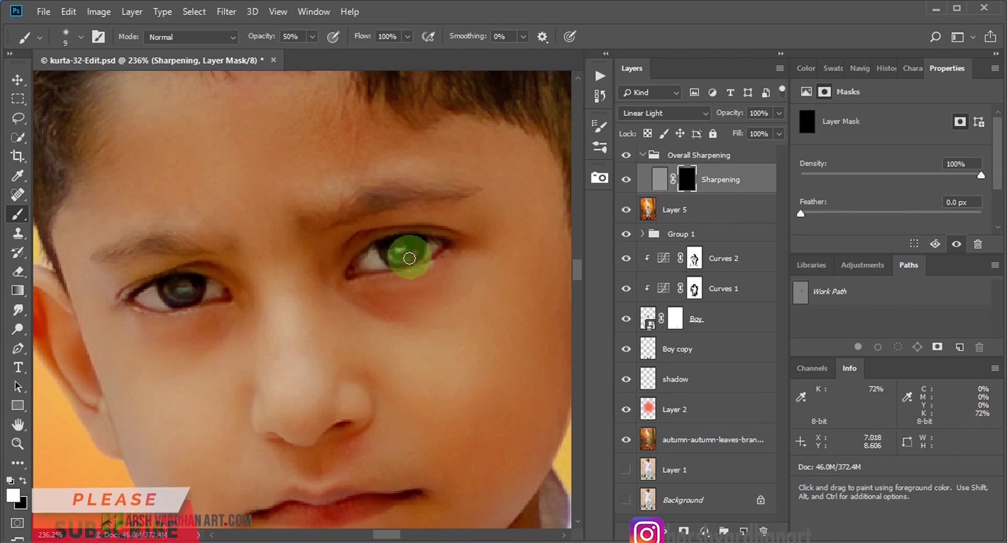
pyautogui.moveTo(389, 244)
pyautogui.mouseDown()
pyautogui.moveTo(363, 279)
pyautogui.moveTo(348, 231)
pyautogui.moveTo(210, 288)
pyautogui.moveTo(193, 278)
pyautogui.moveTo(131, 294)
pyautogui.moveTo(180, 282)
pyautogui.moveTo(171, 285)
pyautogui.moveTo(196, 304)
pyautogui.moveTo(141, 299)
pyautogui.moveTo(241, 303)
pyautogui.moveTo(355, 456)
pyautogui.moveTo(348, 213)
pyautogui.moveTo(452, 198)
pyautogui.moveTo(94, 250)
pyautogui.moveTo(310, 364)
pyautogui.mouseUp()
pyautogui.press(']')
# Paint sharpening onto the boy's brow and hair with a larger brush, then fit the image on screen
pyautogui.press(']')
pyautogui.press(']')
pyautogui.scroll(-3, 310, 364)
pyautogui.moveTo(295, 409)
pyautogui.mouseDown()
pyautogui.moveTo(286, 352)
pyautogui.moveTo(332, 348)
pyautogui.mouseUp()
pyautogui.scroll(4, 378, 241)
pyautogui.click(404, 322)
pyautogui.hotkey('ctrl', 'space')
pyautogui.moveTo(376, 202); pyautogui.dragTo(304, 218)
pyautogui.moveTo(438, 180)
pyautogui.mouseDown()
pyautogui.moveTo(472, 207)
pyautogui.moveTo(445, 153)
pyautogui.mouseUp()
pyautogui.press(']')
pyautogui.press(']')
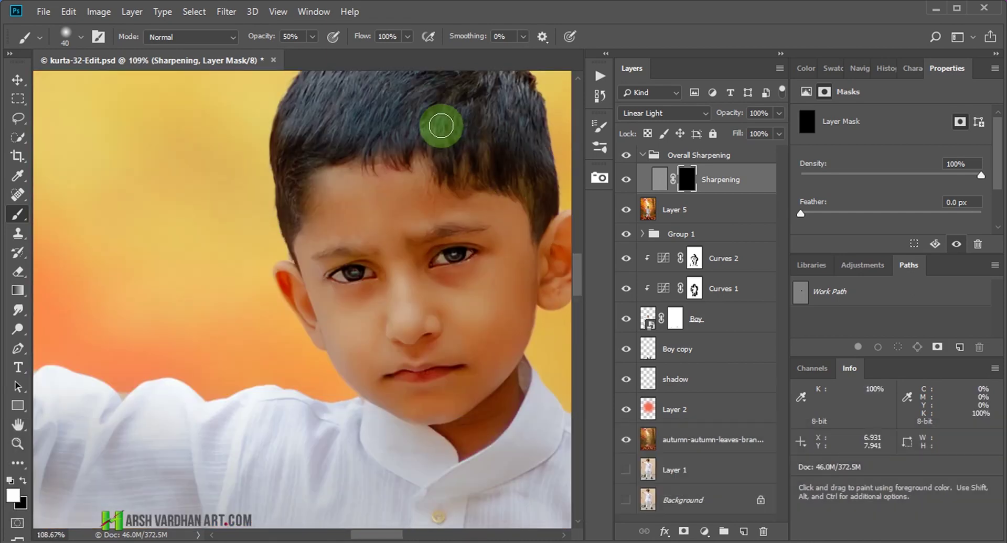
pyautogui.scroll(3, 400, 142)
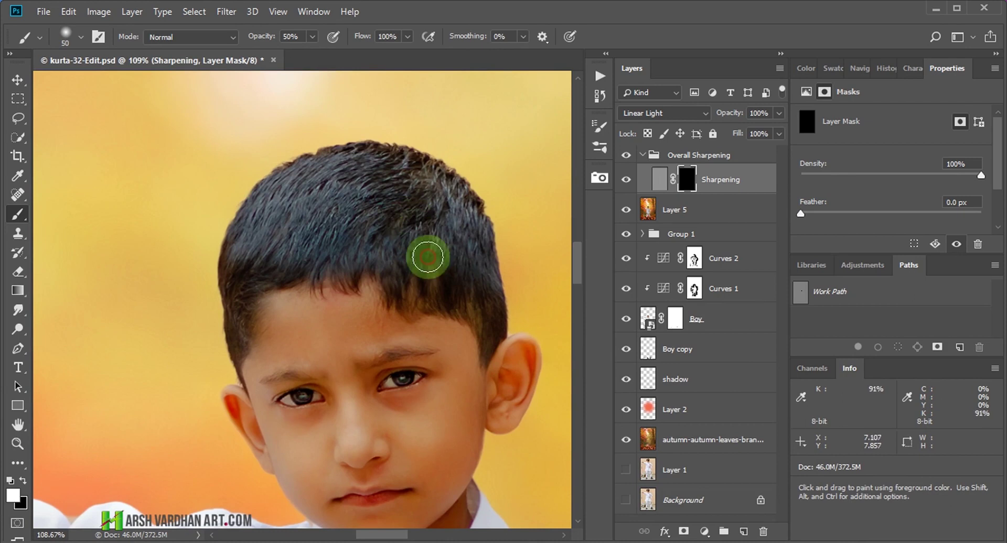
pyautogui.moveTo(402, 172); pyautogui.dragTo(455, 205)
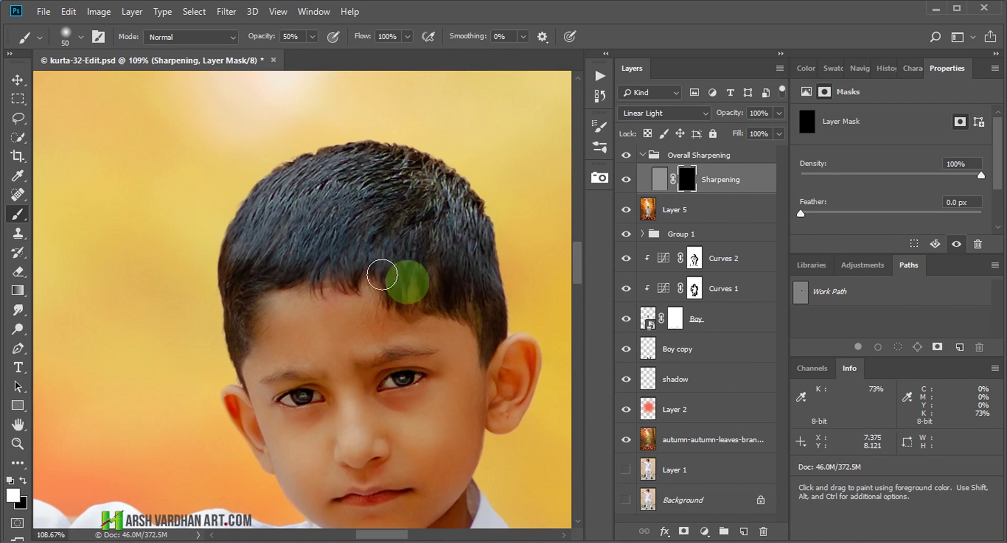
pyautogui.moveTo(457, 291)
pyautogui.mouseDown()
pyautogui.moveTo(261, 271)
pyautogui.moveTo(249, 247)
pyautogui.moveTo(256, 202)
pyautogui.moveTo(458, 184)
pyautogui.moveTo(418, 279)
pyautogui.moveTo(472, 292)
pyautogui.moveTo(434, 265)
pyautogui.mouseUp()
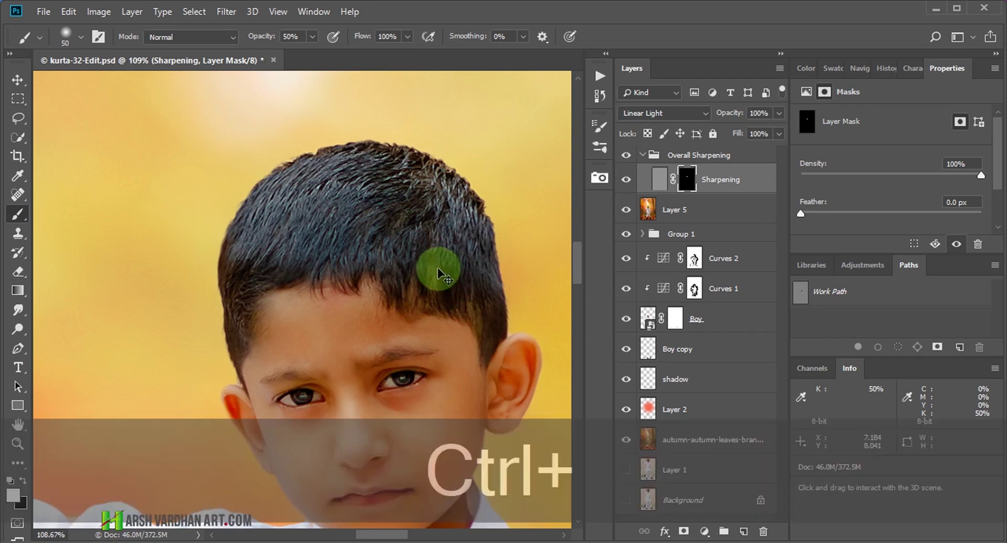
pyautogui.press('ctrl+KP_0')
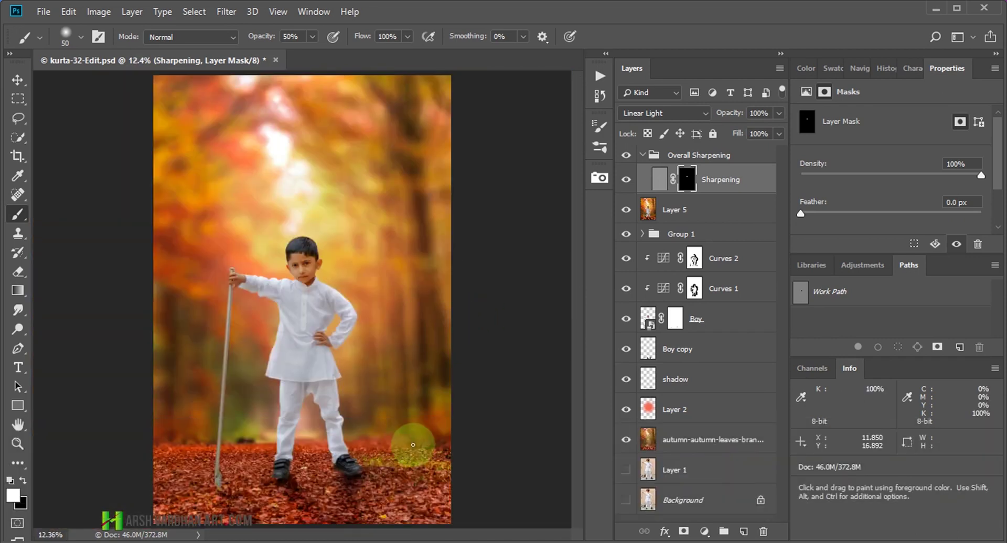
# Save kurta-32-Edit.psd and collapse the Overall Sharpening group
pyautogui.hotkey('ctrl', 's')
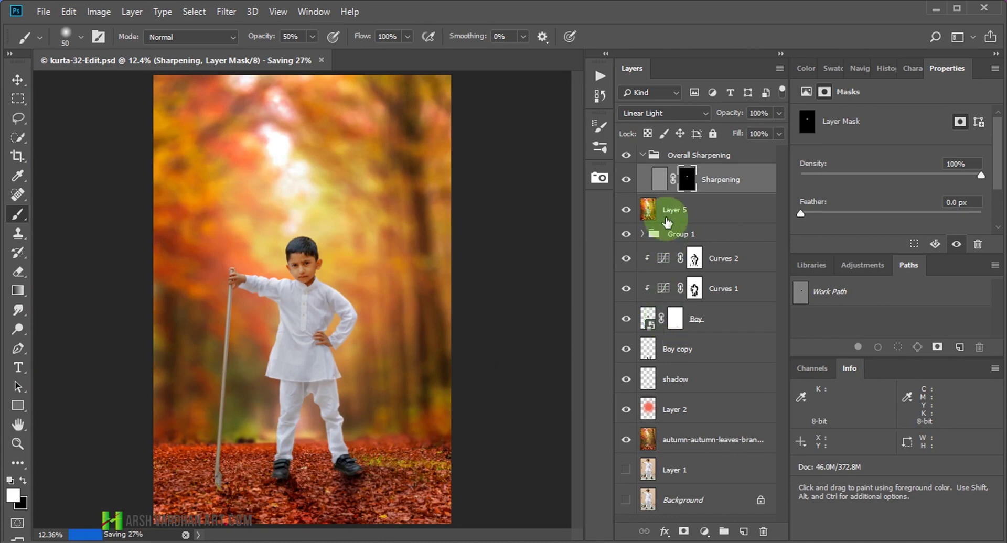
pyautogui.click(652, 156)
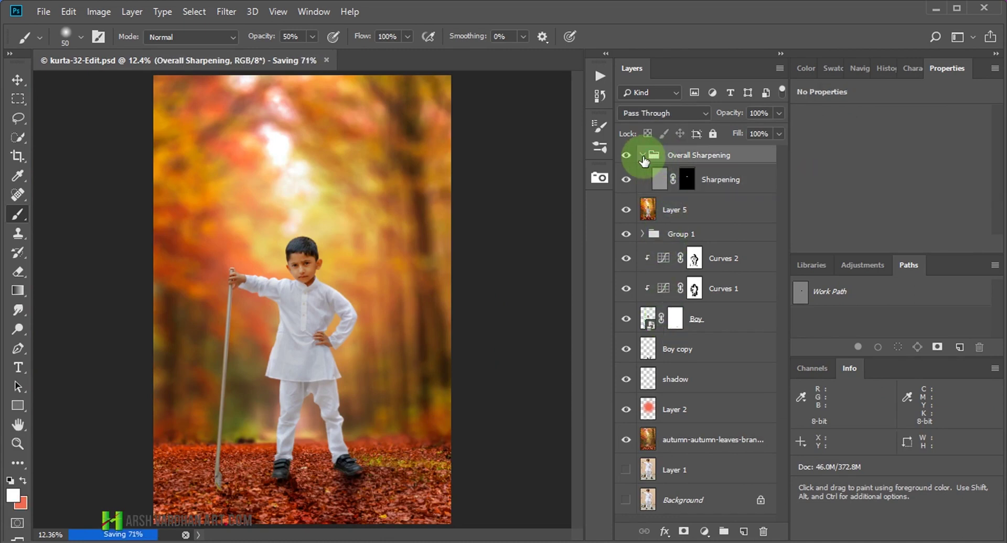
pyautogui.click(642, 155)
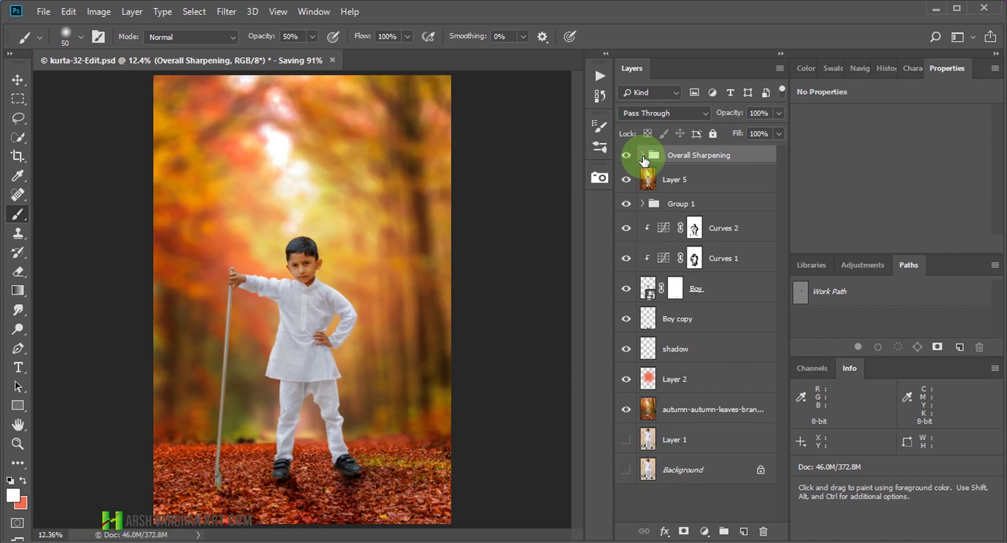
pyautogui.click(713, 536)
# Add a gradient fill whose left stop at 0% is a dark brown sampled from the photo
pyautogui.click(756, 289)
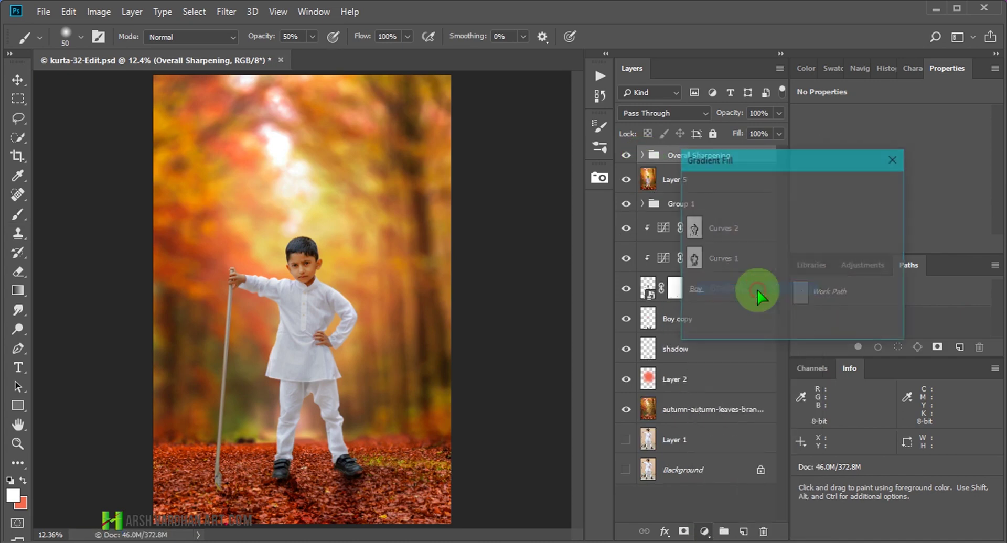
pyautogui.click(777, 187)
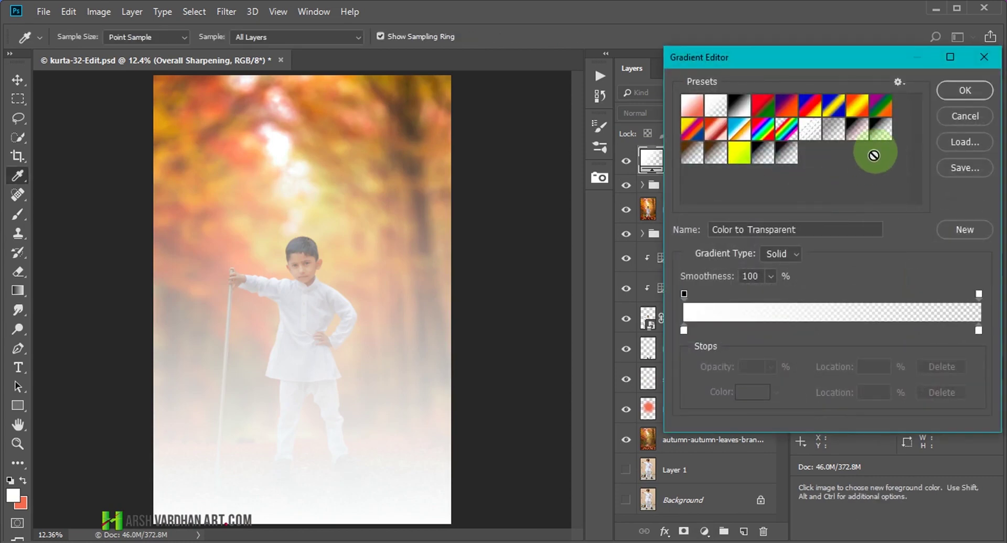
pyautogui.click(687, 331)
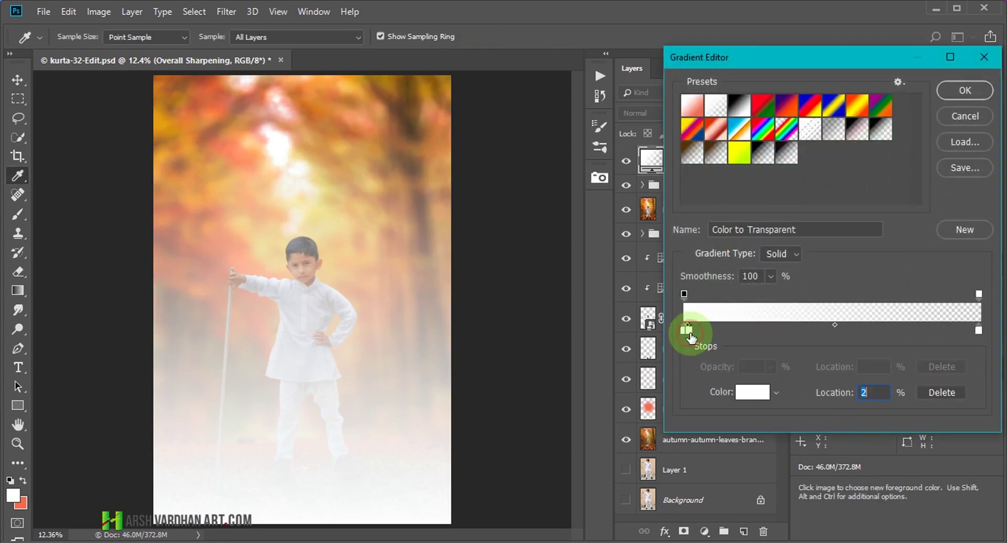
pyautogui.moveTo(686, 331); pyautogui.dragTo(683, 330)
pyautogui.click(747, 396)
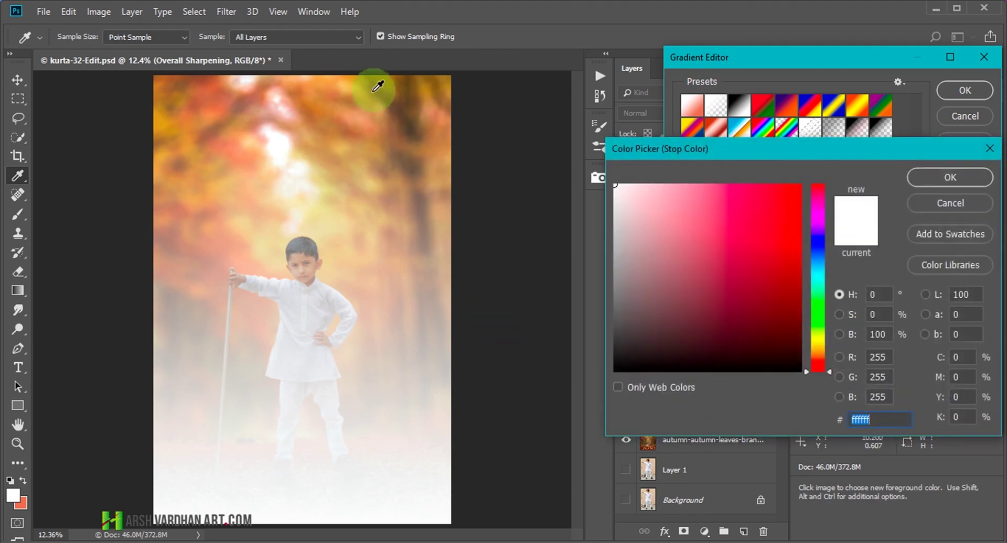
pyautogui.moveTo(329, 110)
pyautogui.mouseDown()
pyautogui.moveTo(737, 316)
pyautogui.moveTo(732, 358)
pyautogui.moveTo(741, 355)
pyautogui.mouseUp()
pyautogui.click(951, 178)
# Delete the right stop and save the brown-to-transparent gradient as a new preset
pyautogui.click(967, 242)
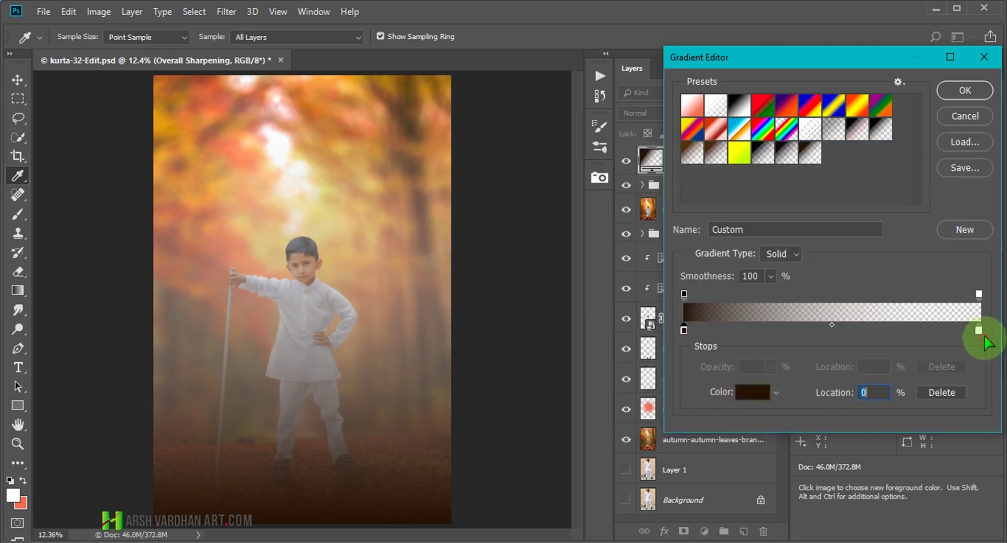
pyautogui.moveTo(978, 331); pyautogui.dragTo(966, 461)
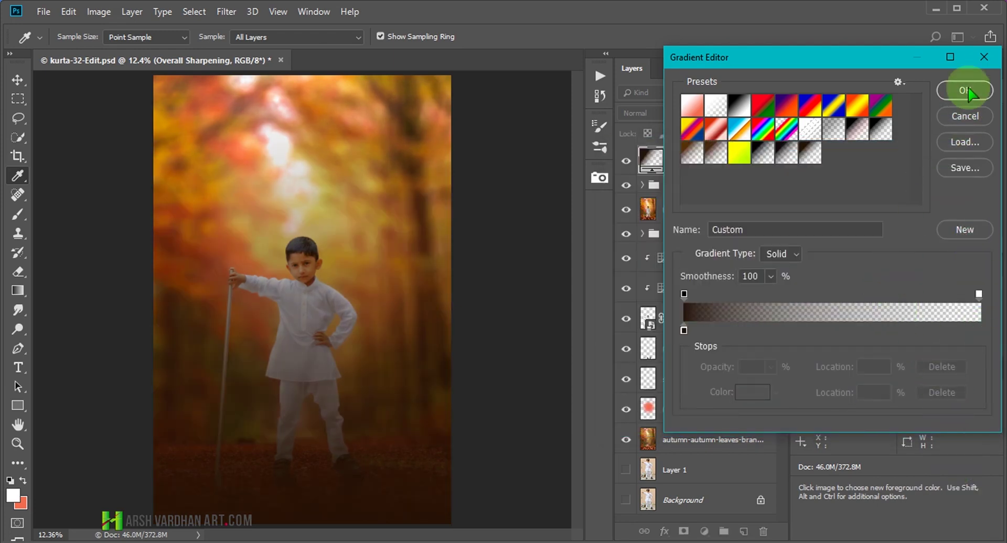
pyautogui.click(964, 228)
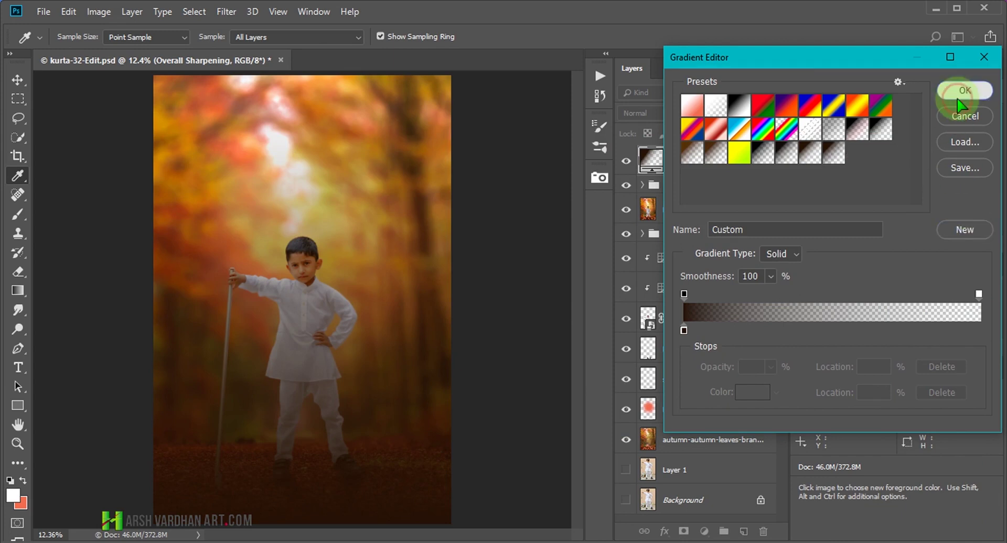
pyautogui.click(961, 91)
pyautogui.click(759, 212)
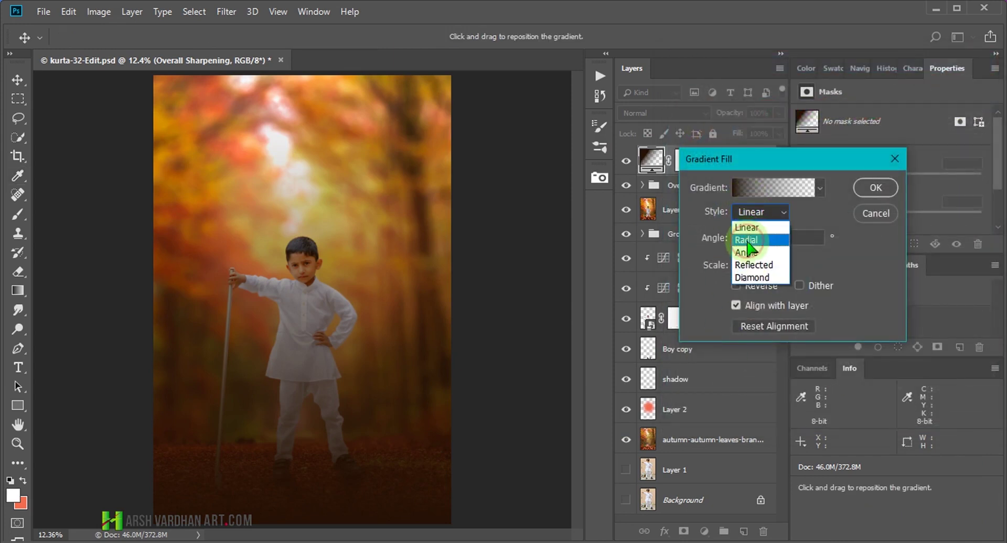
# Make the gradient a reversed, layer-aligned radial vignette centred on the boy at 221% scale
pyautogui.click(748, 243)
pyautogui.click(736, 286)
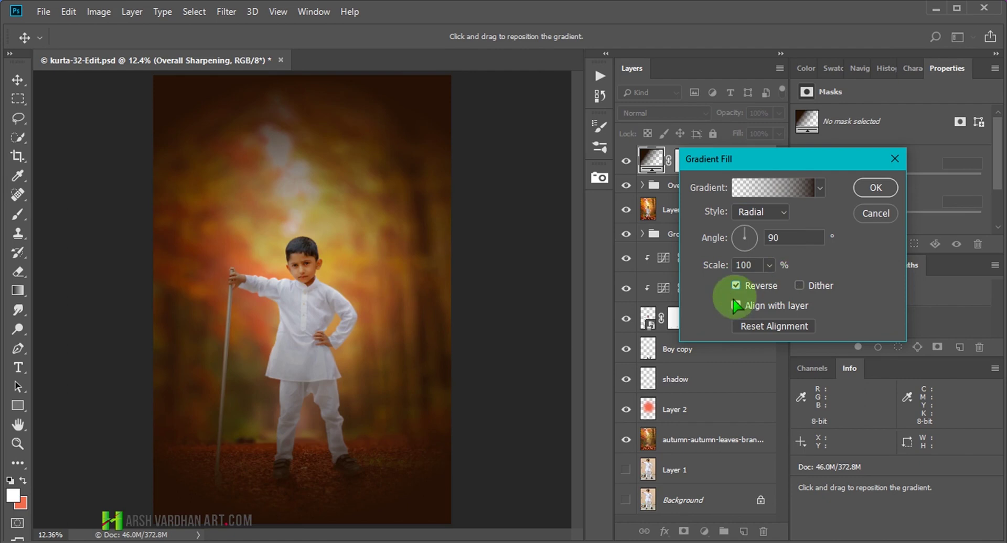
pyautogui.click(736, 305)
pyautogui.moveTo(317, 294); pyautogui.dragTo(309, 308)
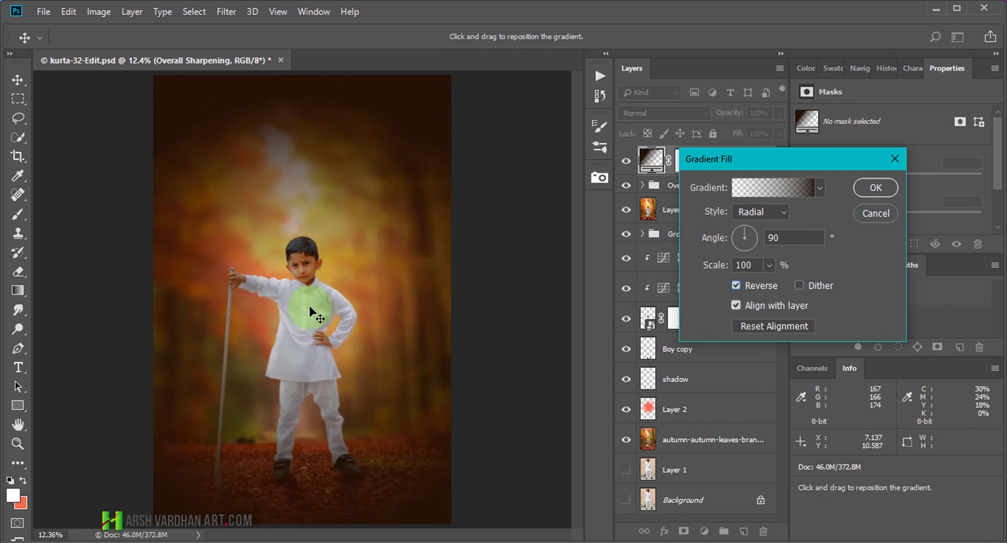
pyautogui.hotkey('ctrl', 'space')
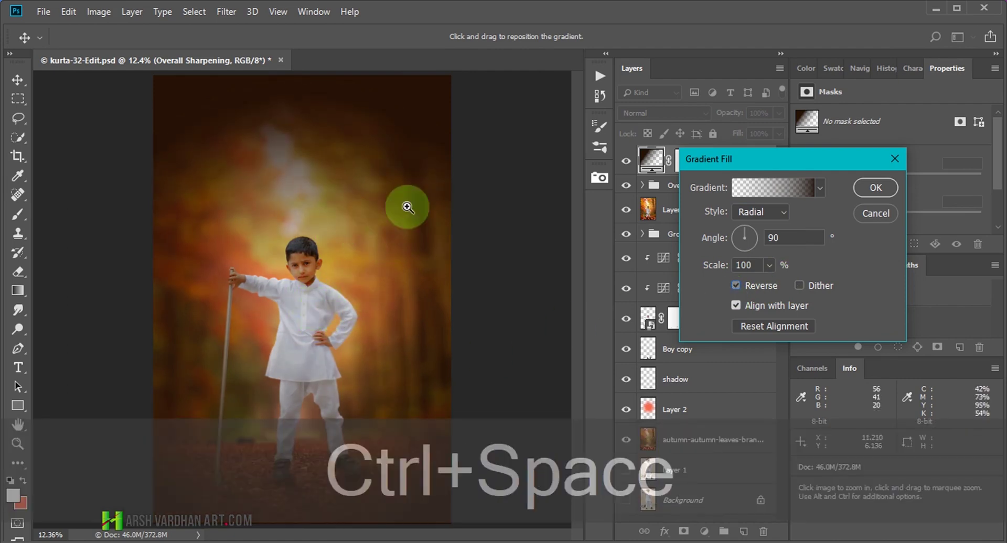
pyautogui.keyDown('ctrl'); pyautogui.keyDown('alt'); pyautogui.click(397, 200); pyautogui.keyUp('alt'); pyautogui.keyUp('ctrl')
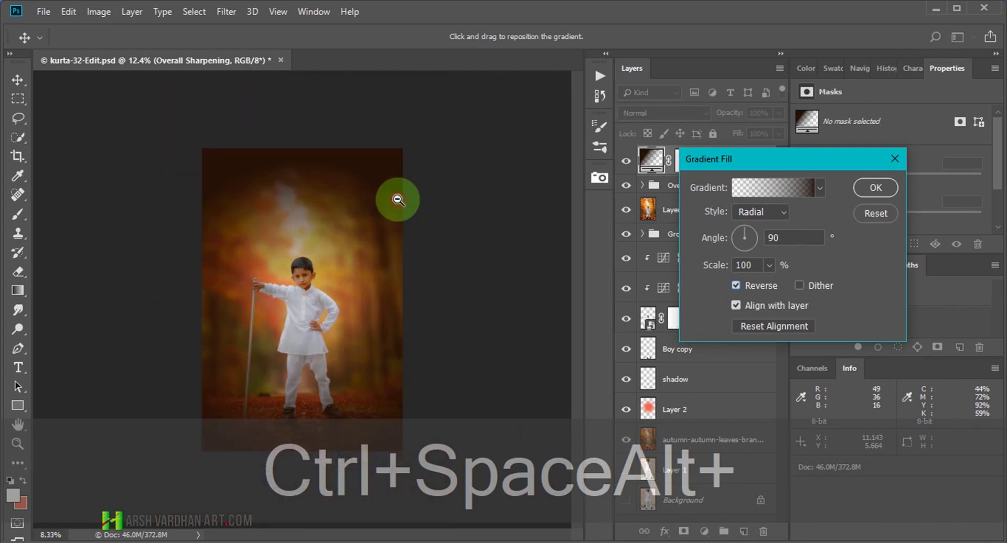
pyautogui.keyDown('ctrl'); pyautogui.click(348, 308); pyautogui.keyUp('ctrl')
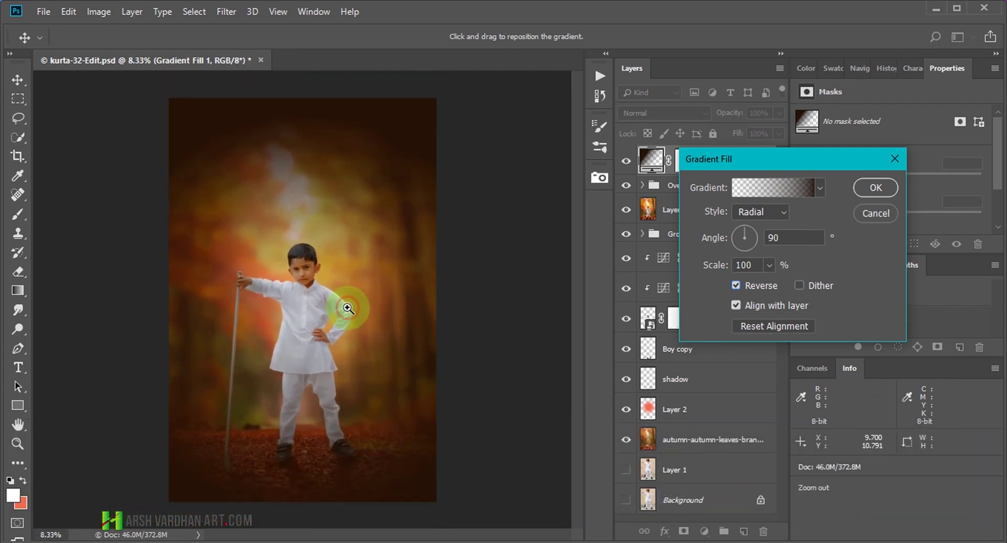
pyautogui.click(769, 265)
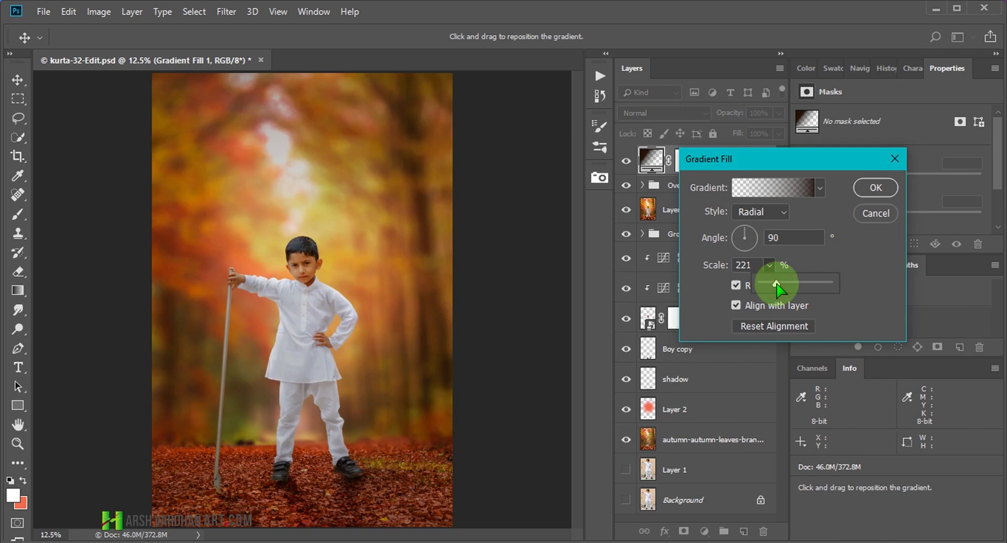
pyautogui.click(876, 187)
# Paint black over the boy on Gradient Fill 1's mask with a large brush, clearing the vignette there
pyautogui.press('b')
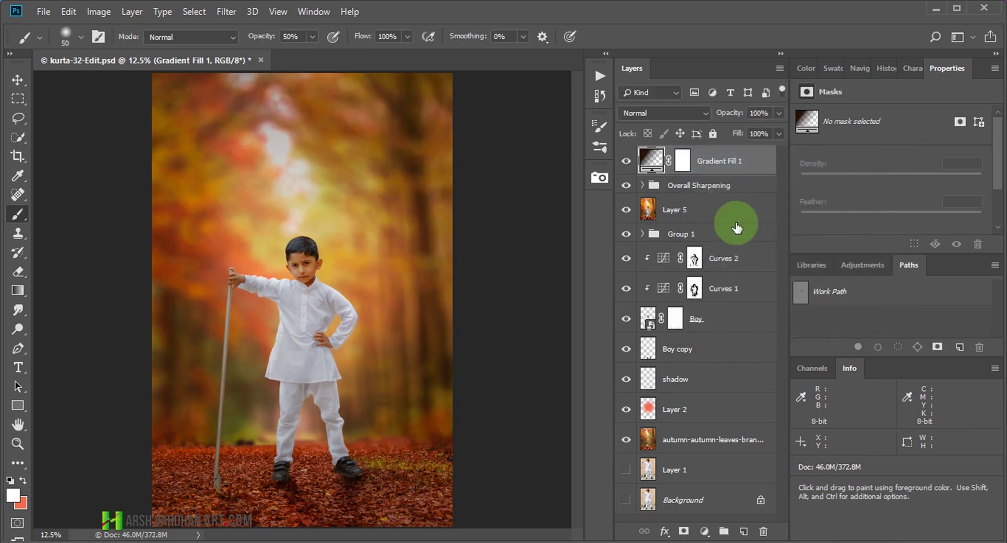
pyautogui.click(683, 160)
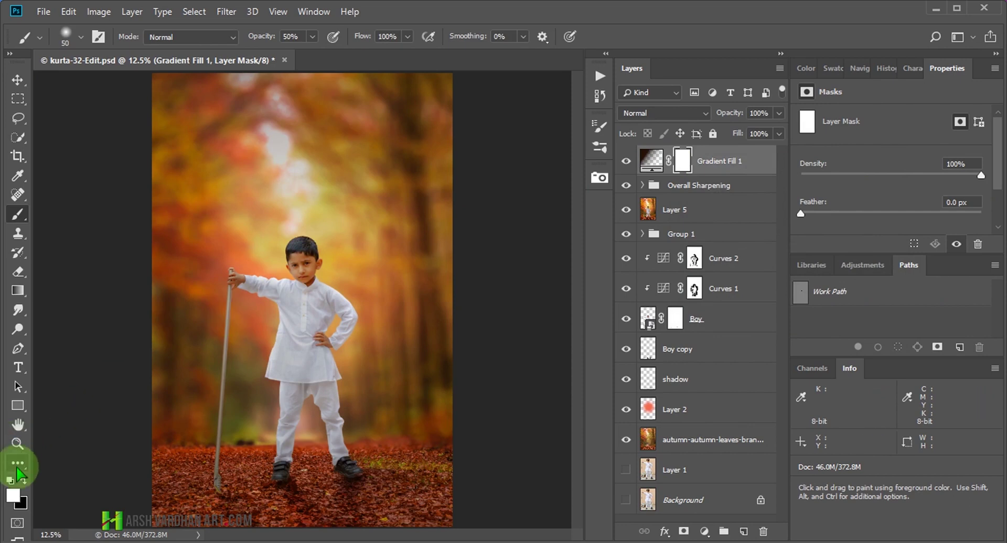
pyautogui.click(10, 480)
pyautogui.moveTo(333, 287); pyautogui.dragTo(325, 293)
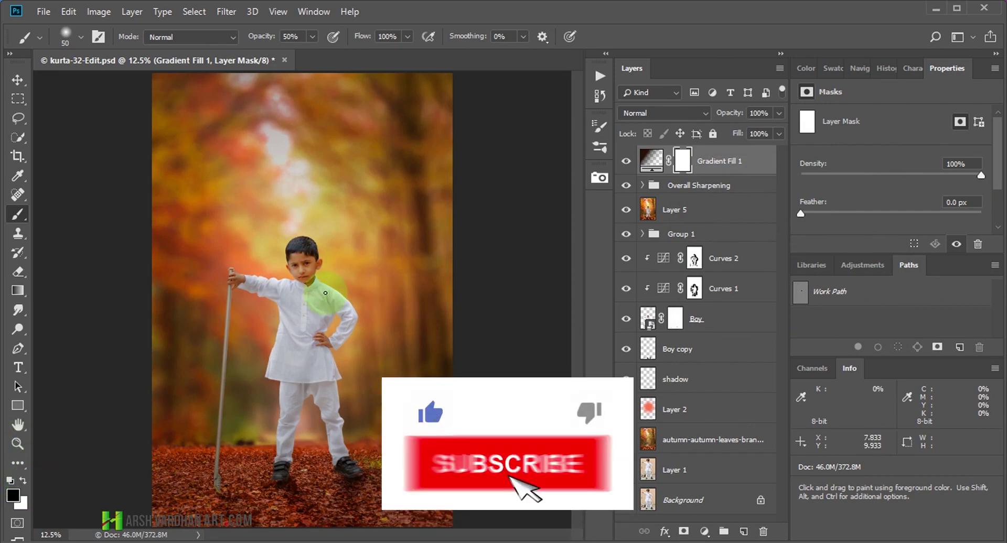
pyautogui.press(']')
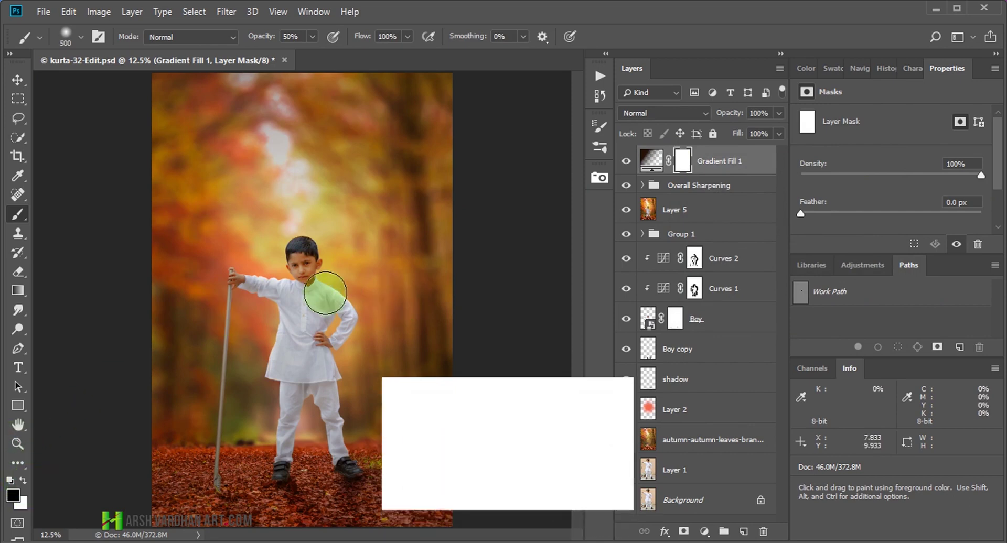
pyautogui.press(']')
pyautogui.press(']')
pyautogui.press(']')
pyautogui.moveTo(283, 328)
pyautogui.mouseDown()
pyautogui.moveTo(312, 428)
pyautogui.moveTo(264, 397)
pyautogui.moveTo(303, 327)
pyautogui.moveTo(288, 342)
pyautogui.moveTo(728, 161)
pyautogui.moveTo(345, 192)
pyautogui.mouseUp()
pyautogui.press('ctrl+KP_0')
# Toggle the Gradient Fill 1 vignette off and on to compare, then save kurta-32-Edit.psd
pyautogui.click(21, 81)
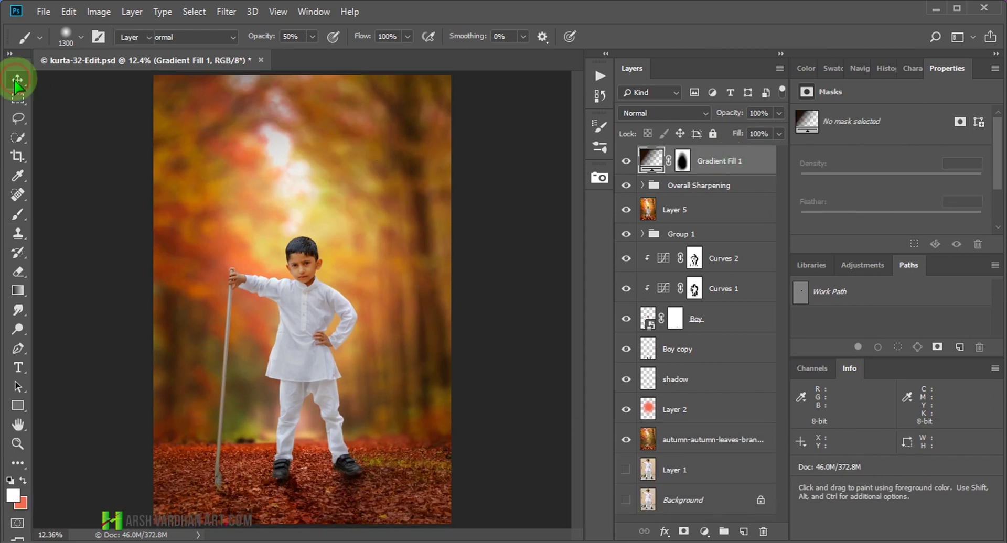
pyautogui.hotkey('ctrl', 'space')
pyautogui.moveTo(388, 273); pyautogui.dragTo(357, 251)
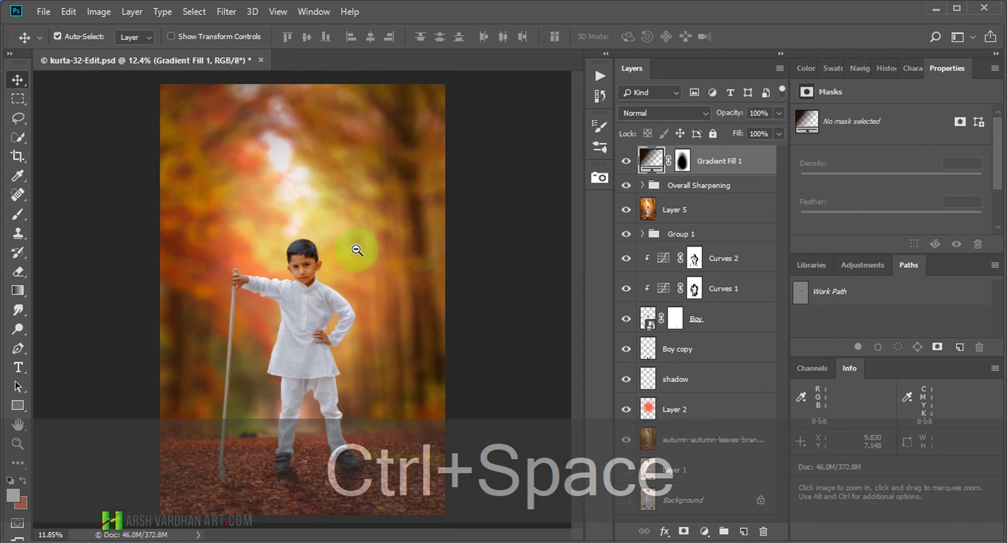
pyautogui.click(626, 166)
pyautogui.click(626, 166)
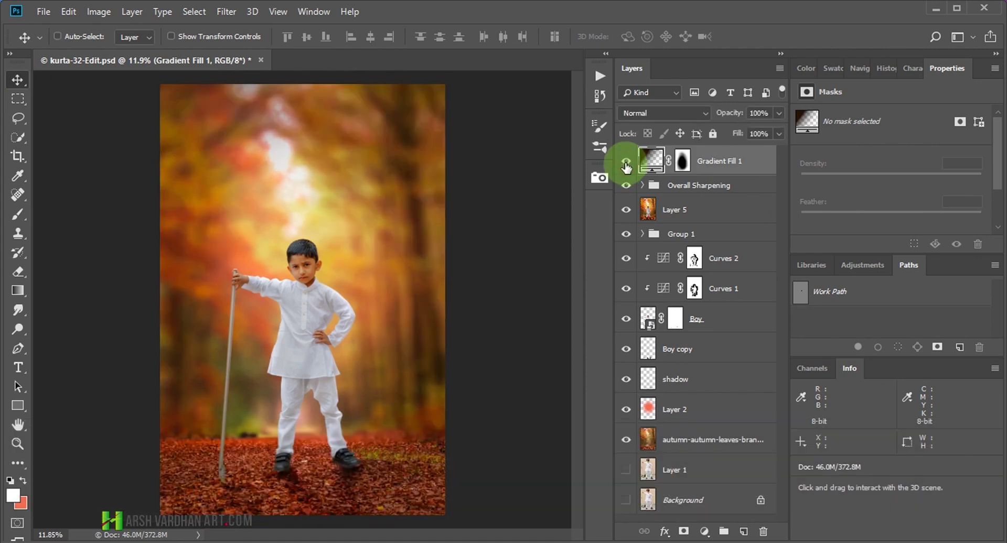
pyautogui.click(626, 166)
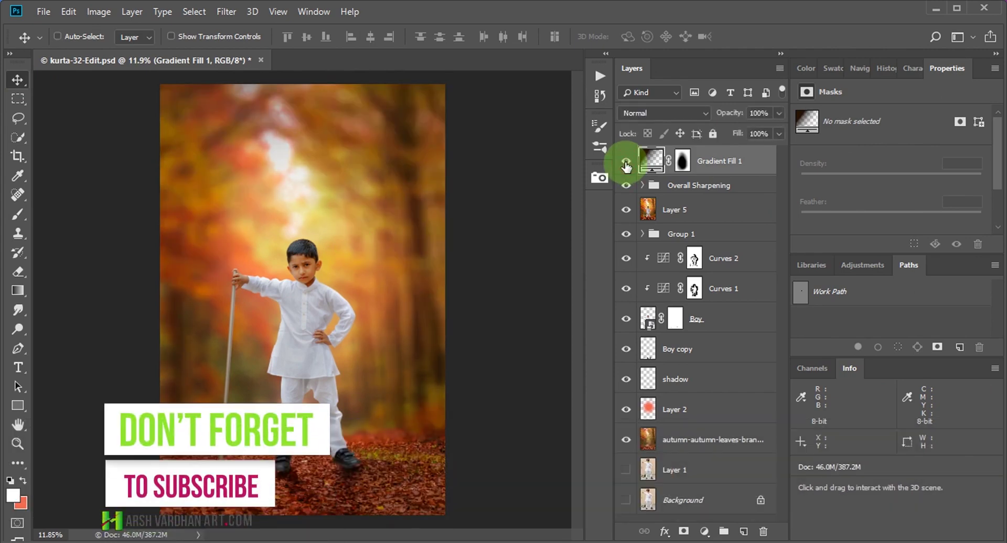
pyautogui.hotkey('ctrl', 's')
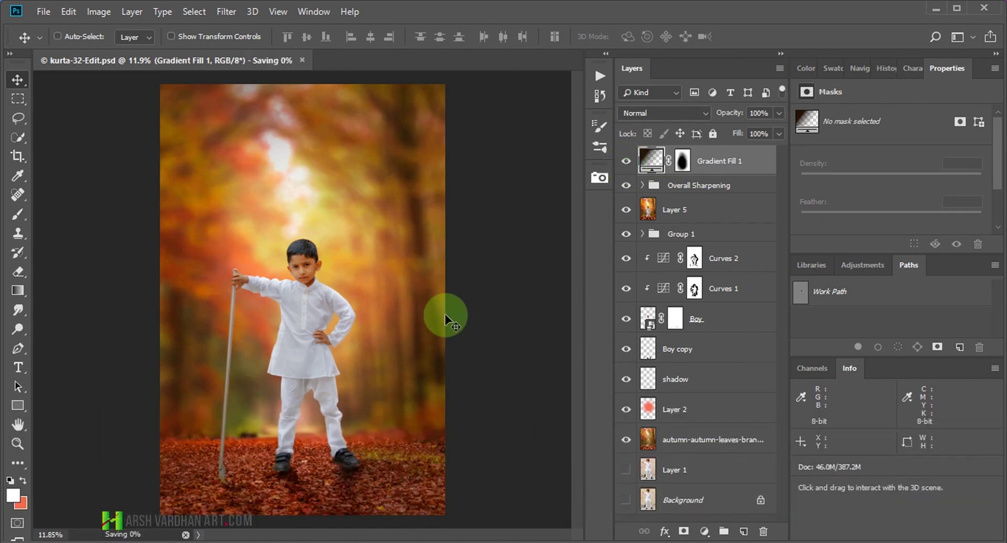
pyautogui.hotkey('ctrl', 's')
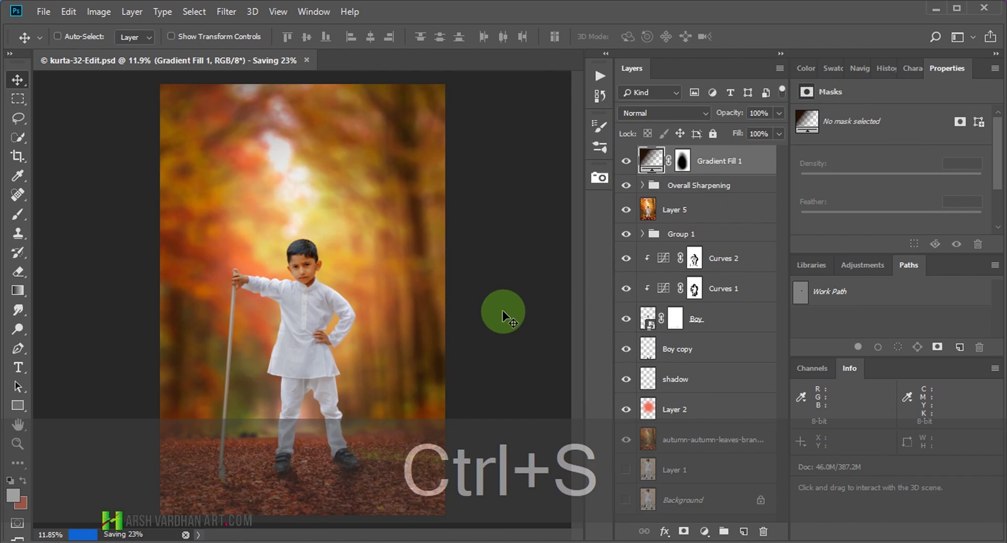